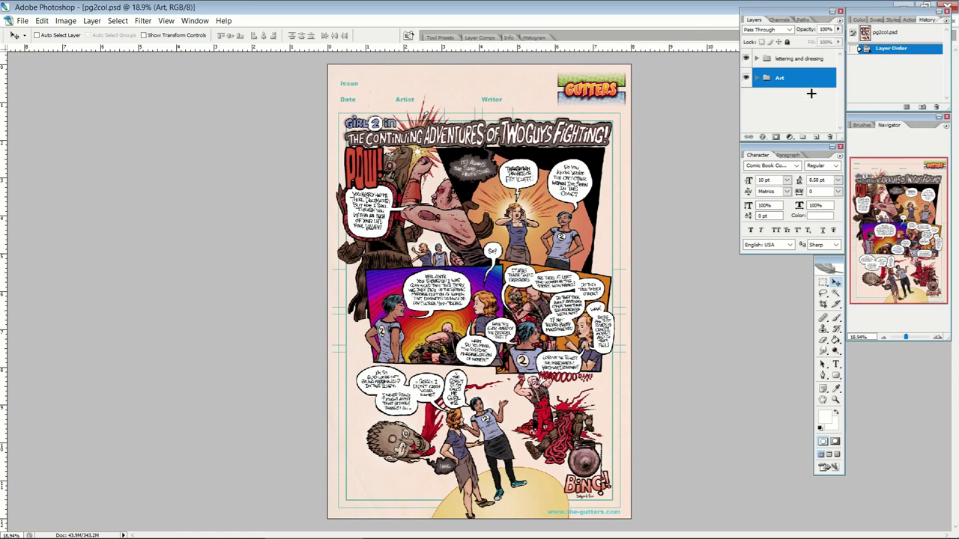
- Drag the Layers panel's bottom edge down so the layer list shows many more rows
drag(842, 141, 842, 358)
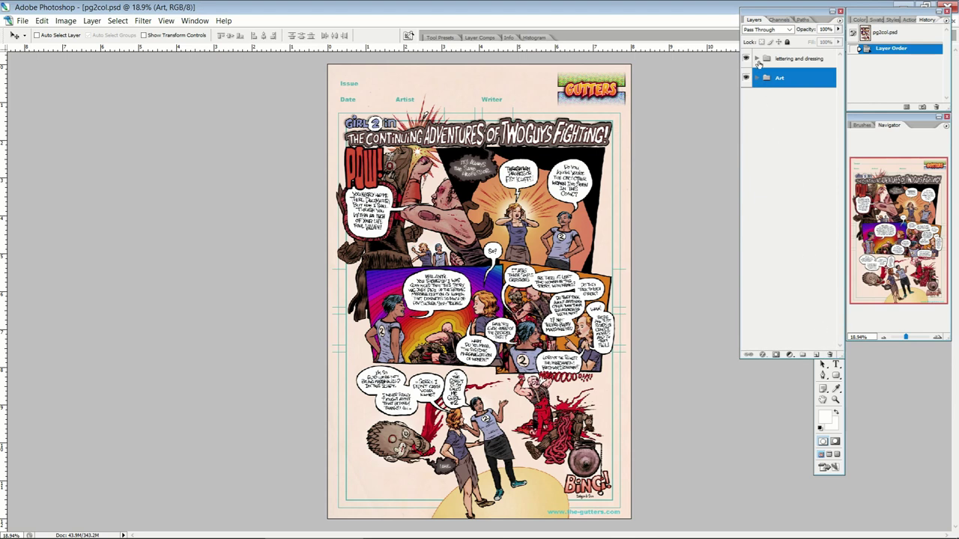
- Expand 'lettering and dressing' and hide its 'paper tones' and 'marks' layers
click(746, 60)
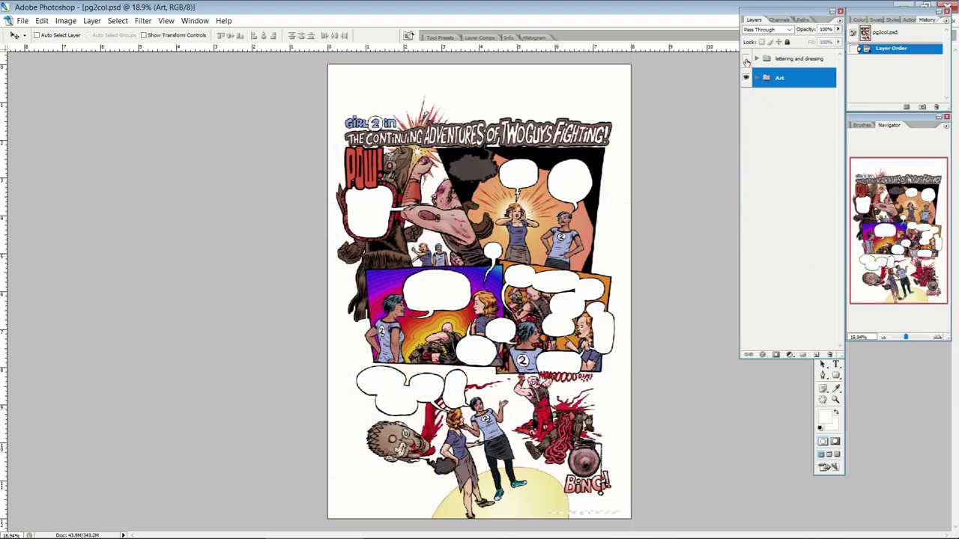
click(746, 59)
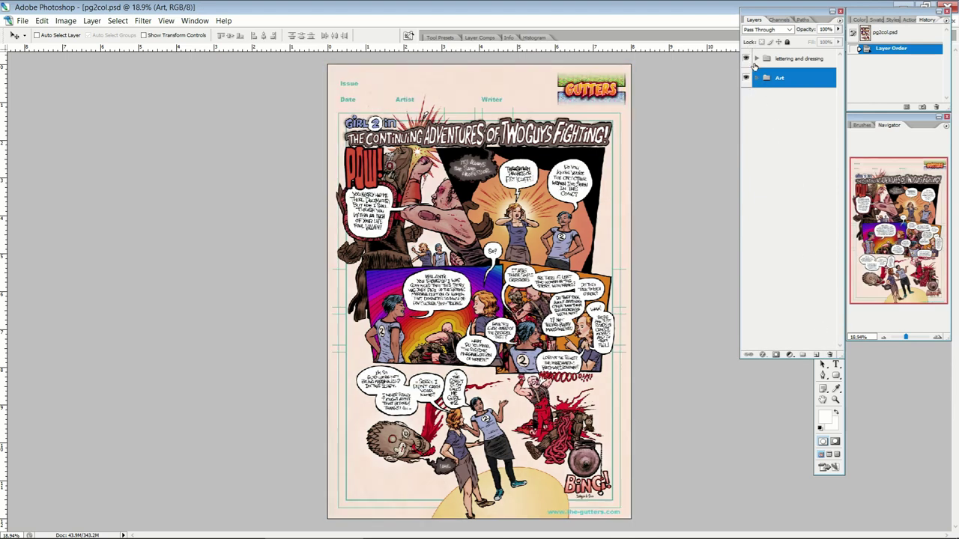
click(756, 59)
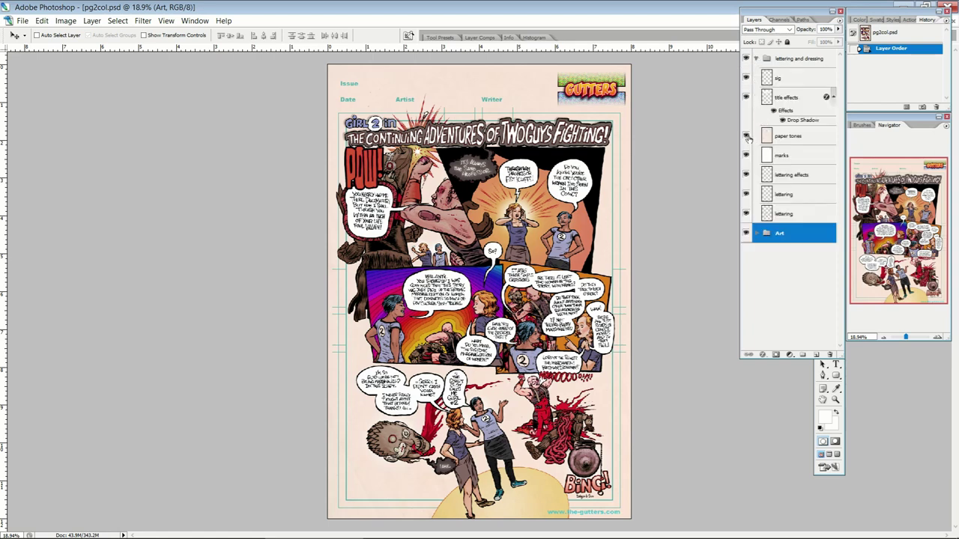
click(746, 136)
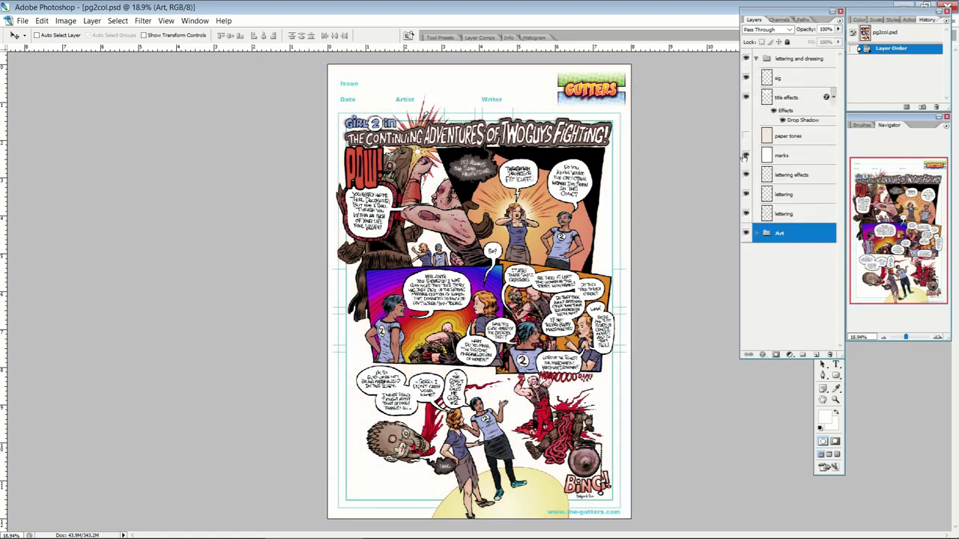
click(746, 155)
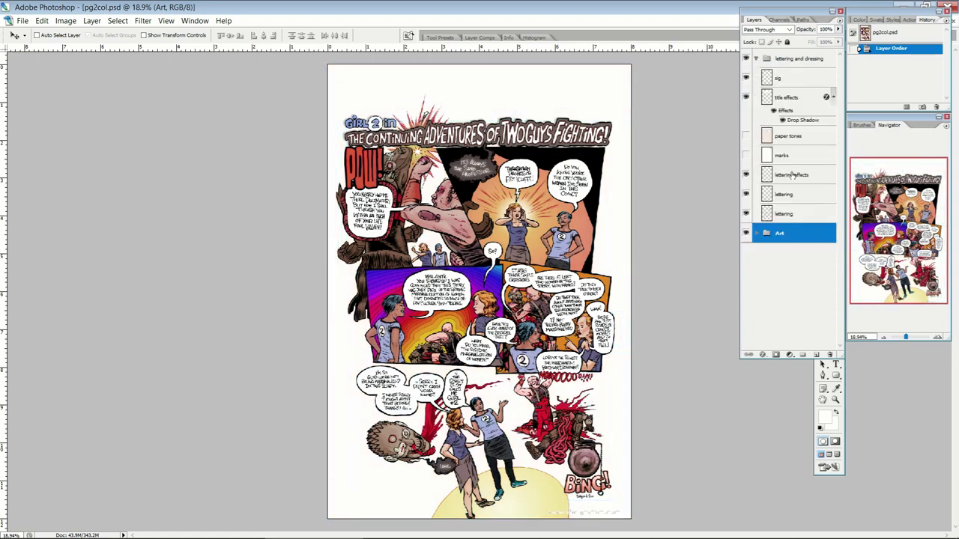
- Hide and collapse the 'lettering and dressing' group, then expand the Art group's layer list
click(746, 59)
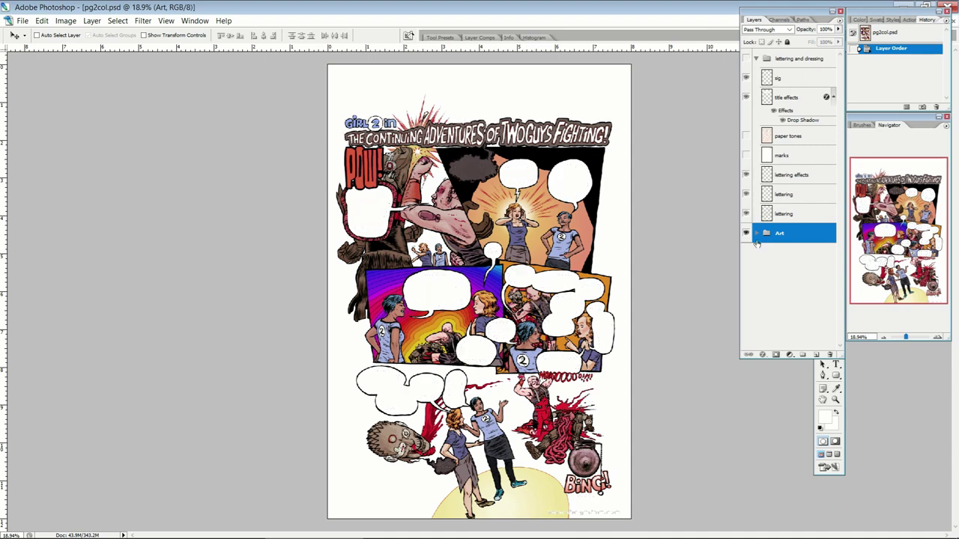
click(756, 58)
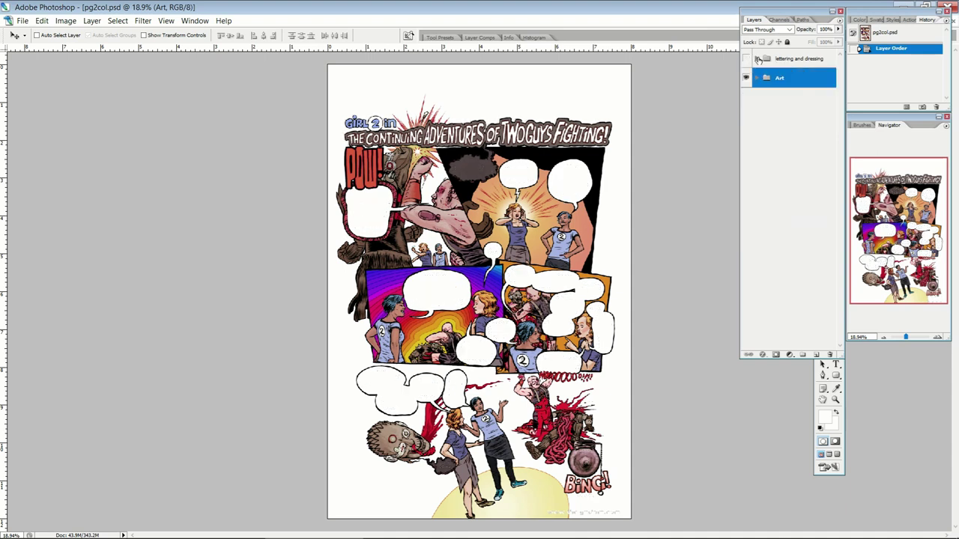
click(756, 78)
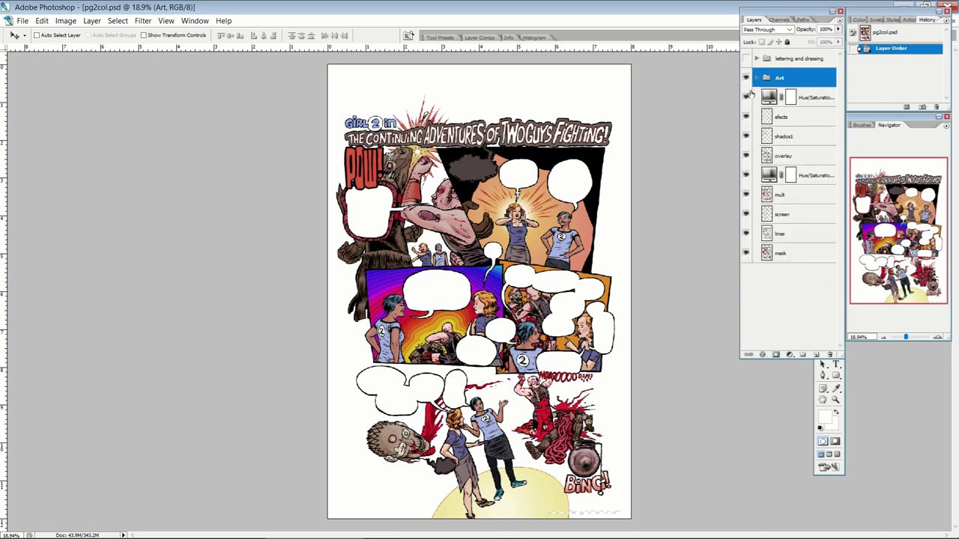
- Hide the Hue/Saturation through screen layers and the mask, then zoom in on the red scream lettering
drag(746, 97, 744, 216)
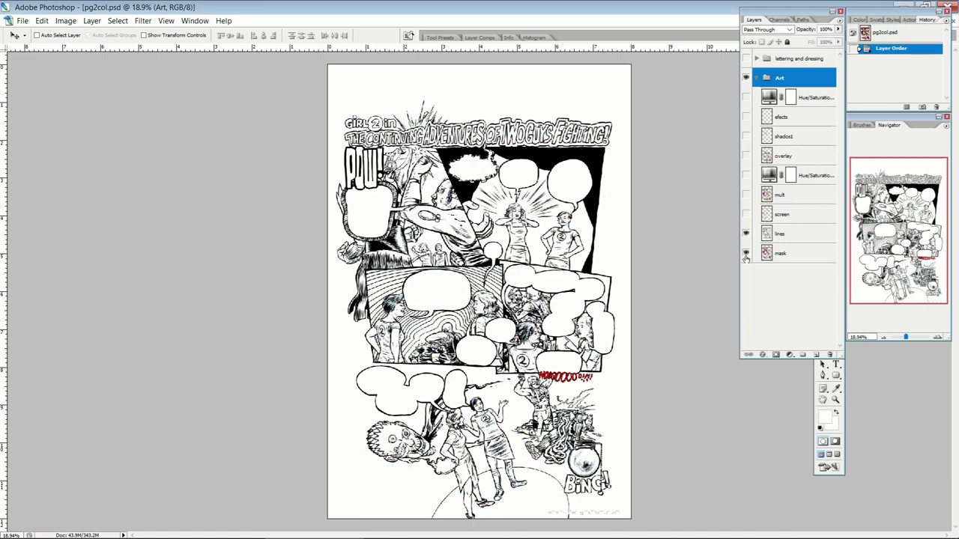
click(745, 254)
drag(536, 363, 587, 405)
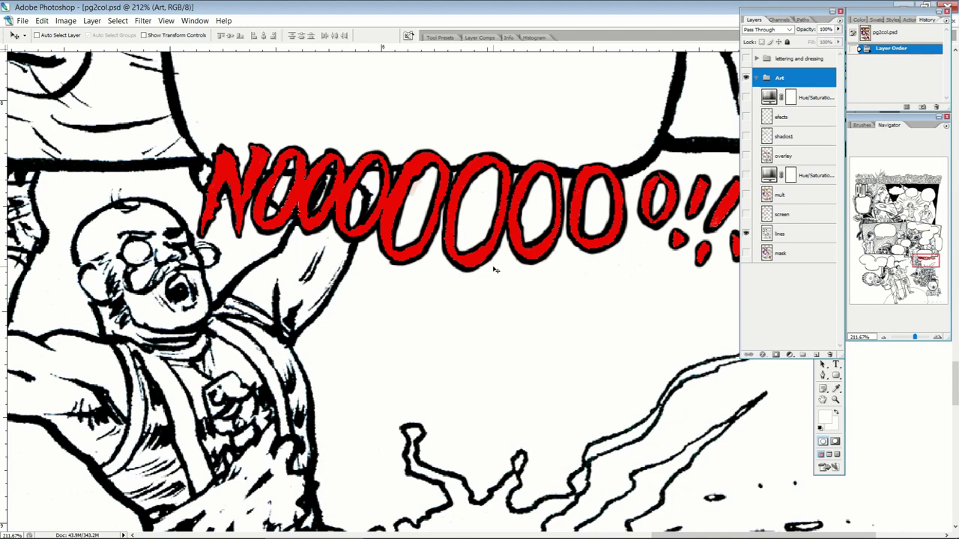
scroll(476, 272, down, 4)
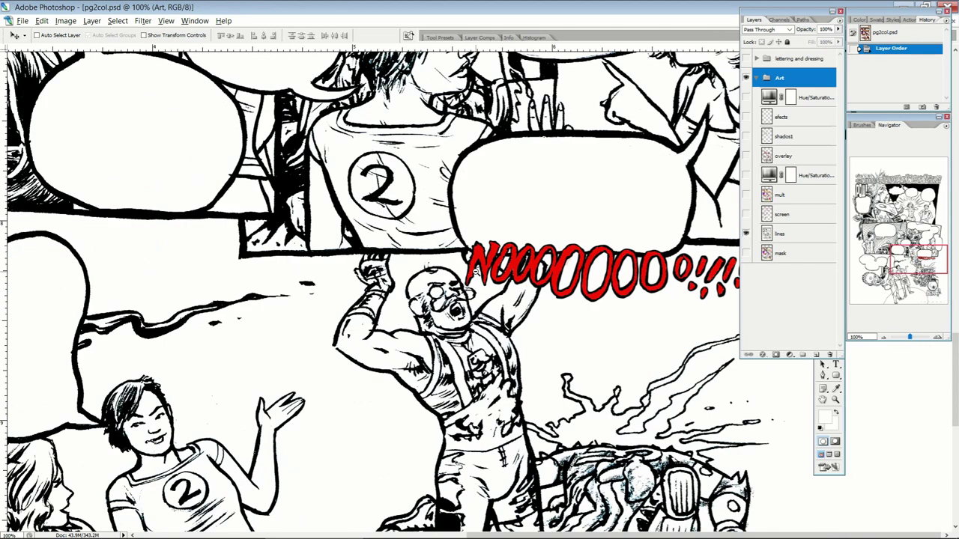
scroll(558, 304, down, 2)
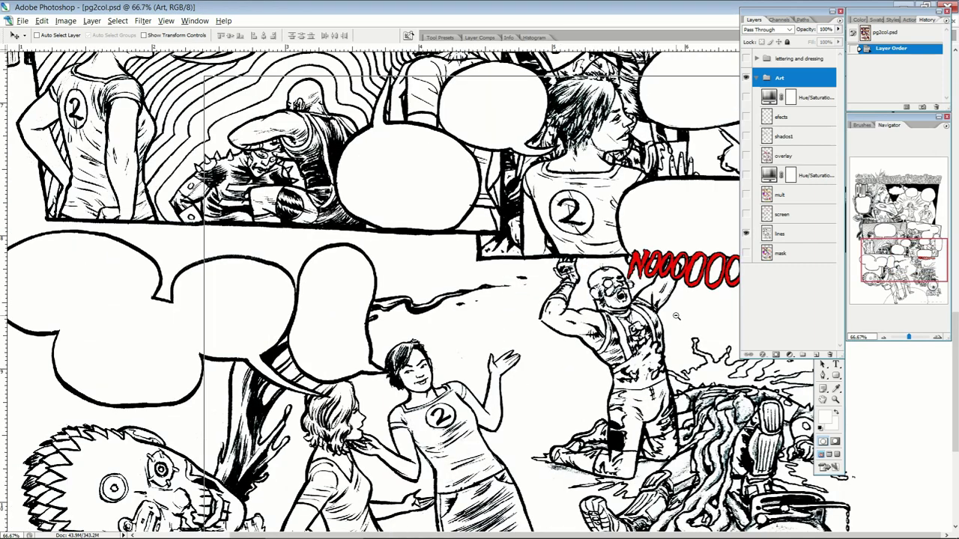
scroll(676, 317, down, 3)
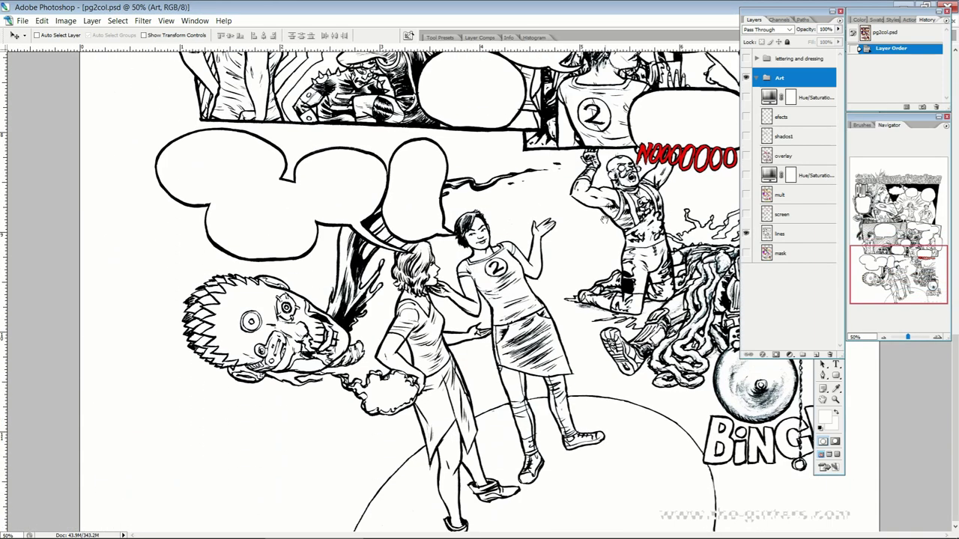
scroll(598, 242, down, 1)
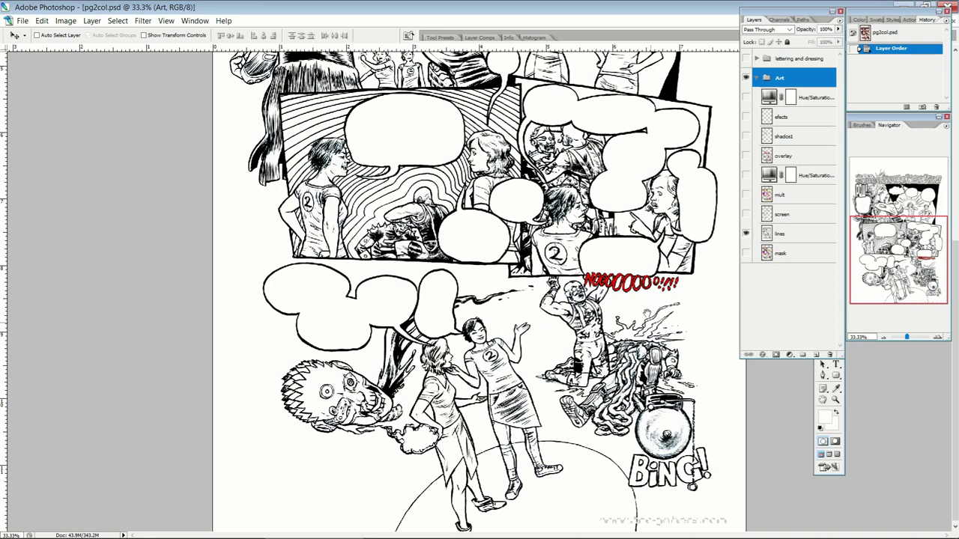
- Pan up to the page title, inspect the thought bubble, then return to 100% view
drag(631, 258, 632, 434)
drag(604, 168, 609, 325)
drag(429, 172, 515, 276)
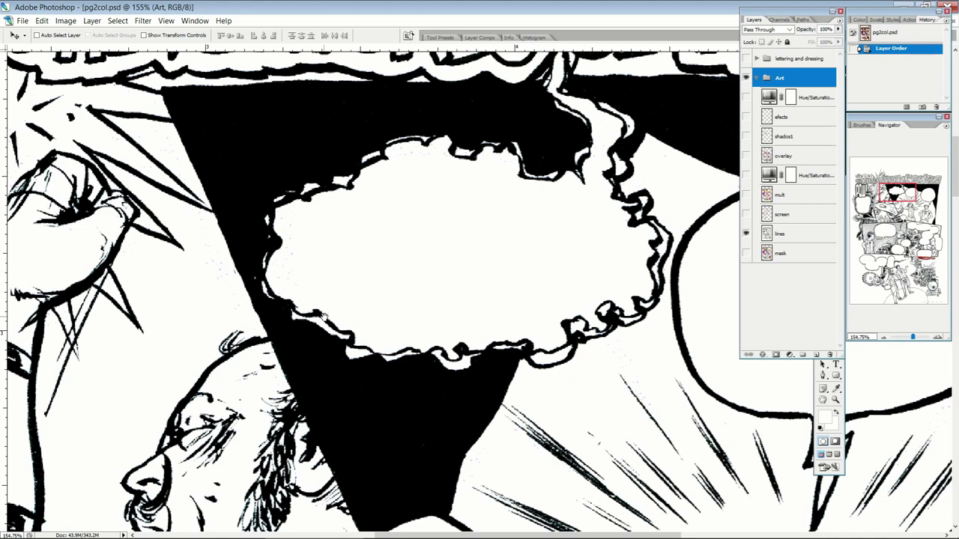
key(ctrl+minus)
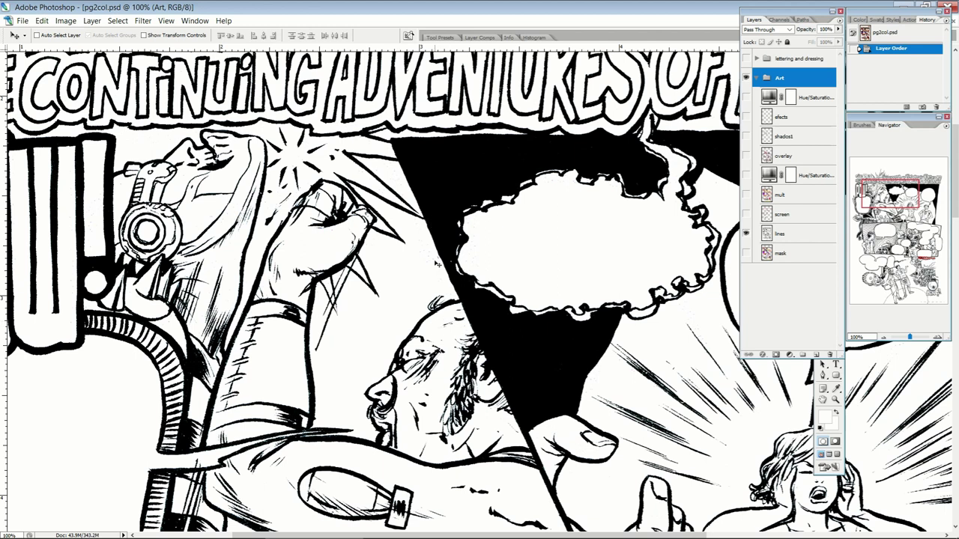
drag(418, 274, 452, 217)
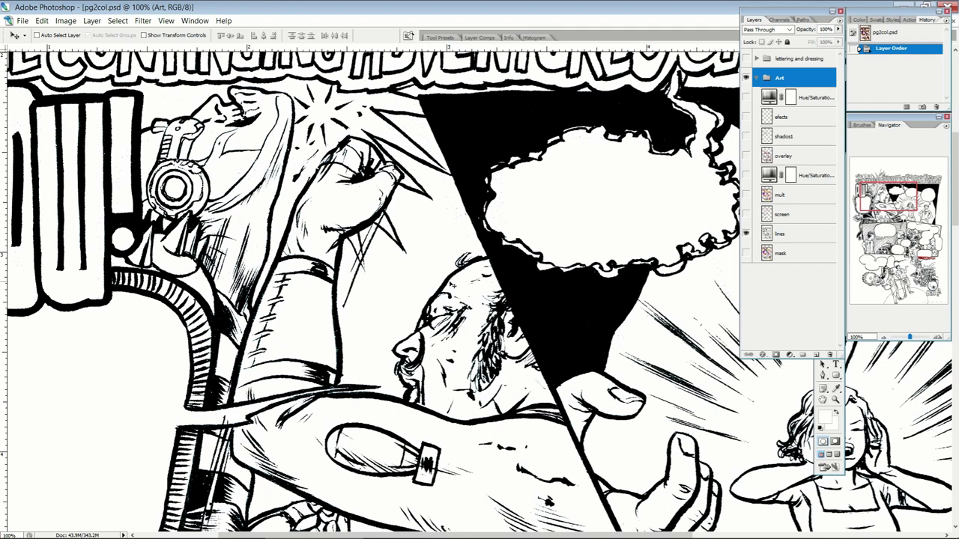
- Select the 'lines' layer, glancing at Image > Adjustments without applying anything
click(65, 21)
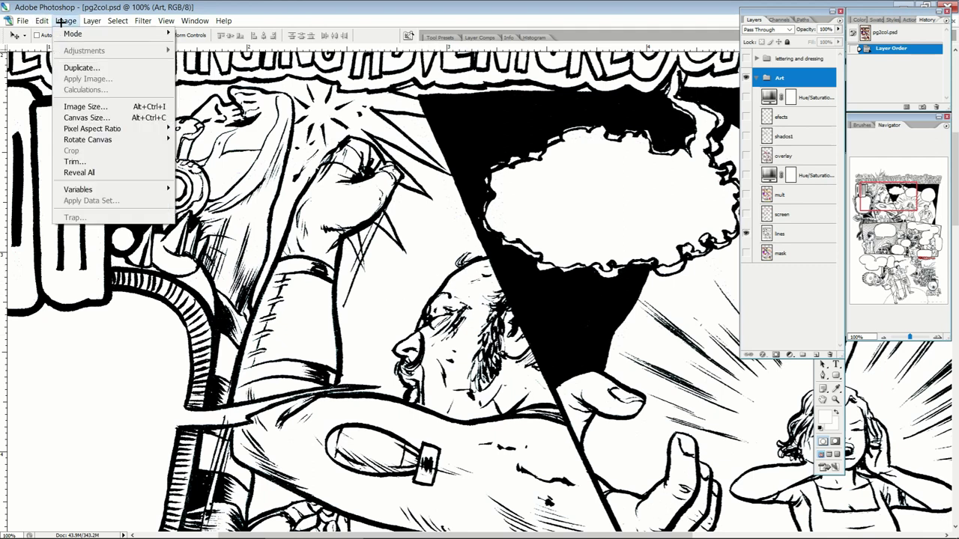
mouse_move(45, 21)
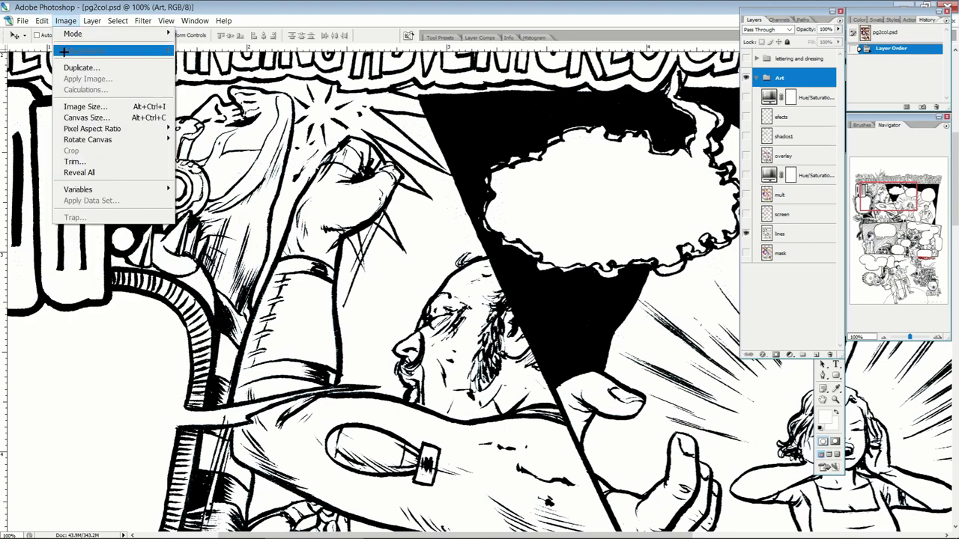
mouse_move(165, 21)
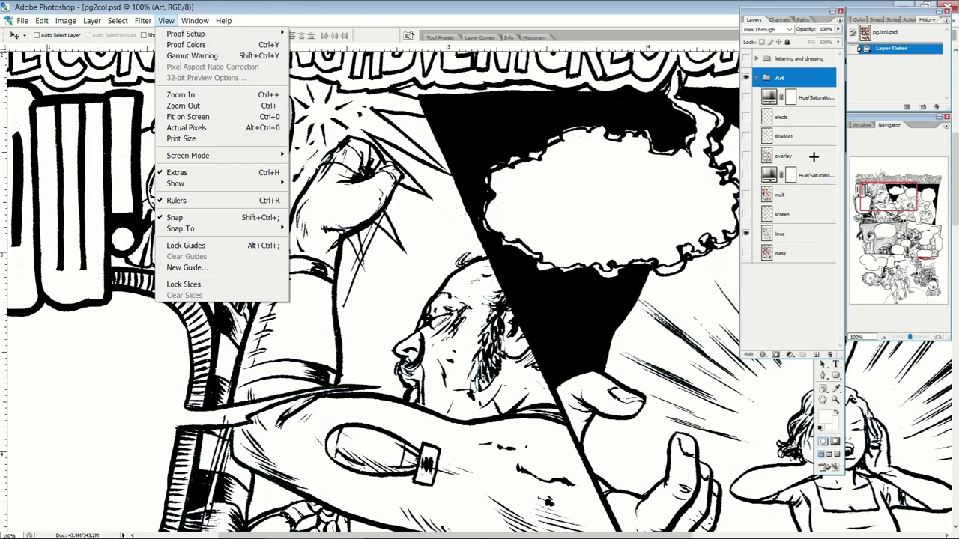
click(812, 233)
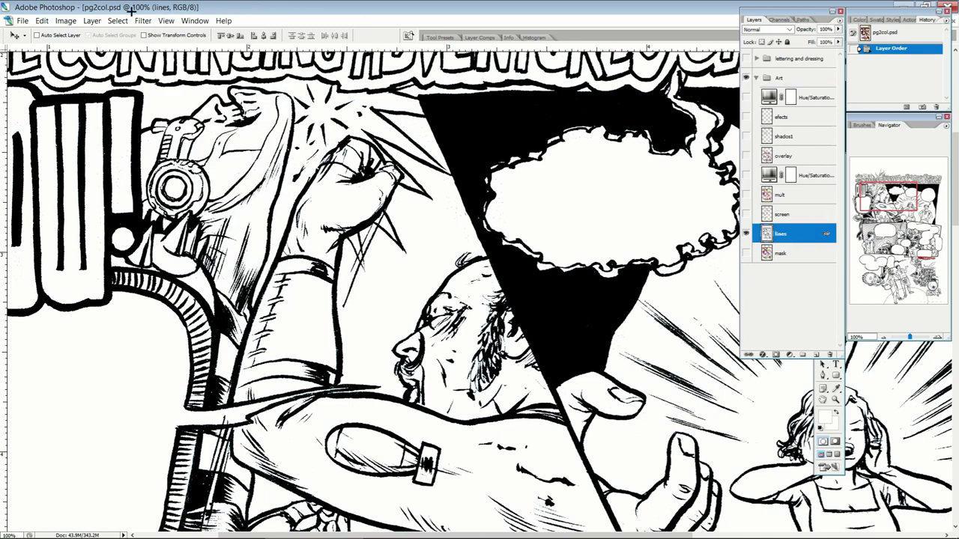
click(66, 21)
mouse_move(92, 51)
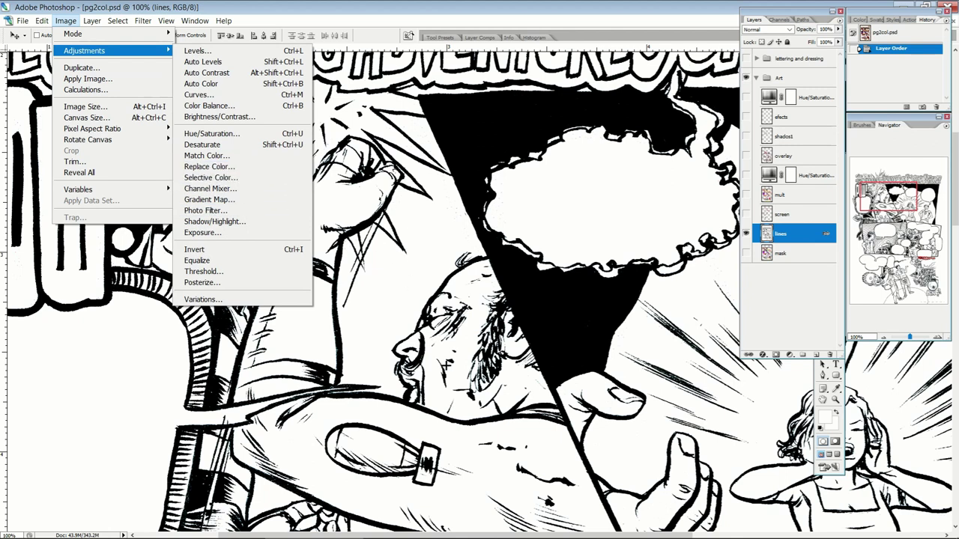
click(447, 366)
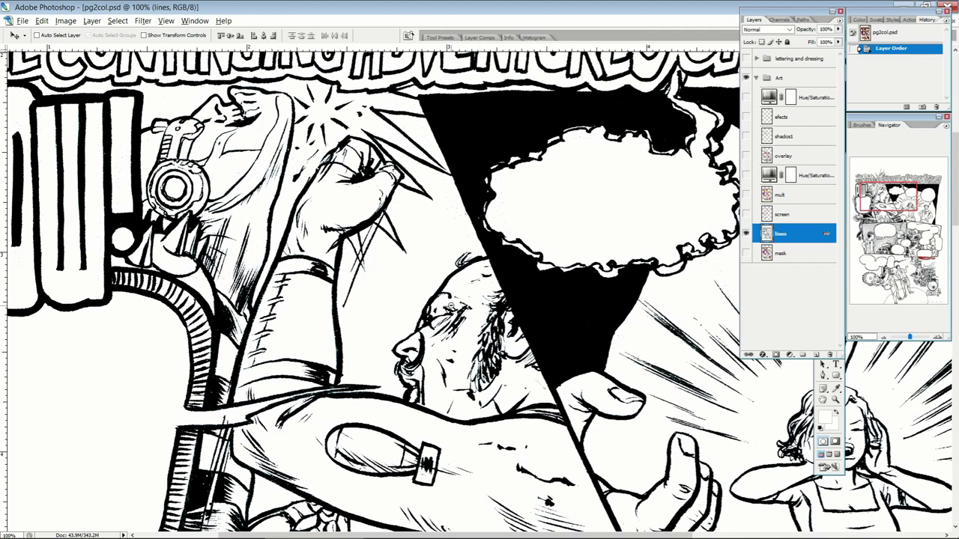
- Zoom out with Alt-clicks until the entire line-art page fits the window at 16.7%
ctrl+alt+click(464, 310)
ctrl+alt+click(479, 319)
ctrl+alt+click(482, 319)
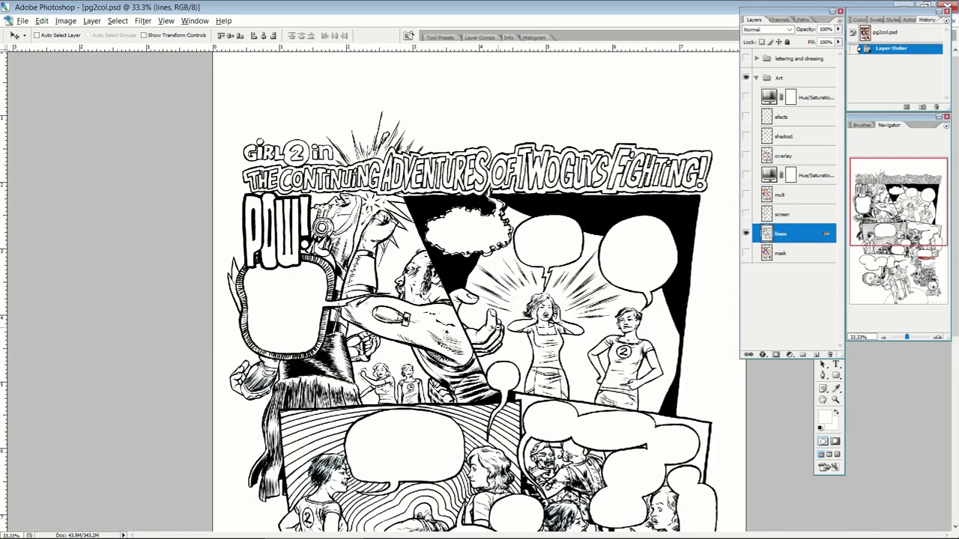
ctrl+alt+click(485, 320)
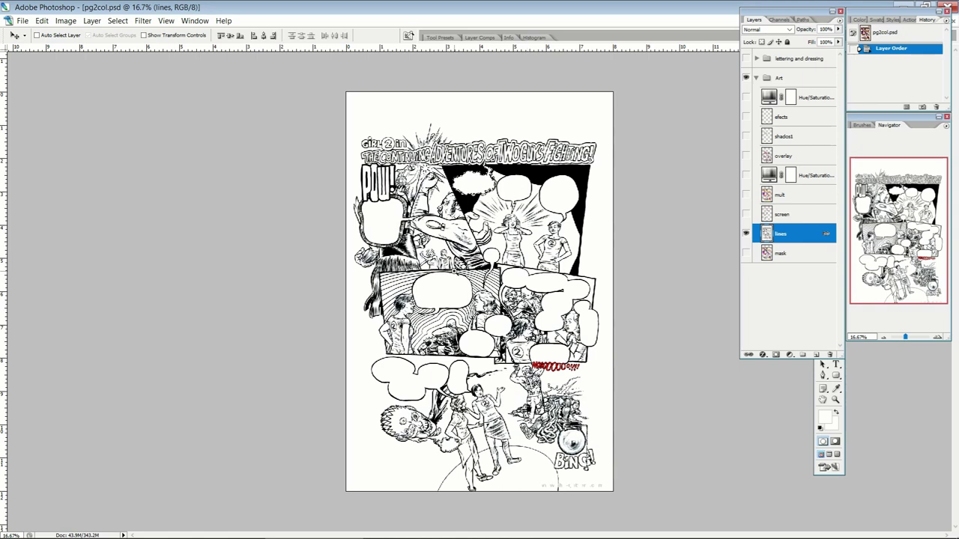
- Zoom in on the middle-row balloon and the girl's face, then back out
drag(445, 259, 470, 303)
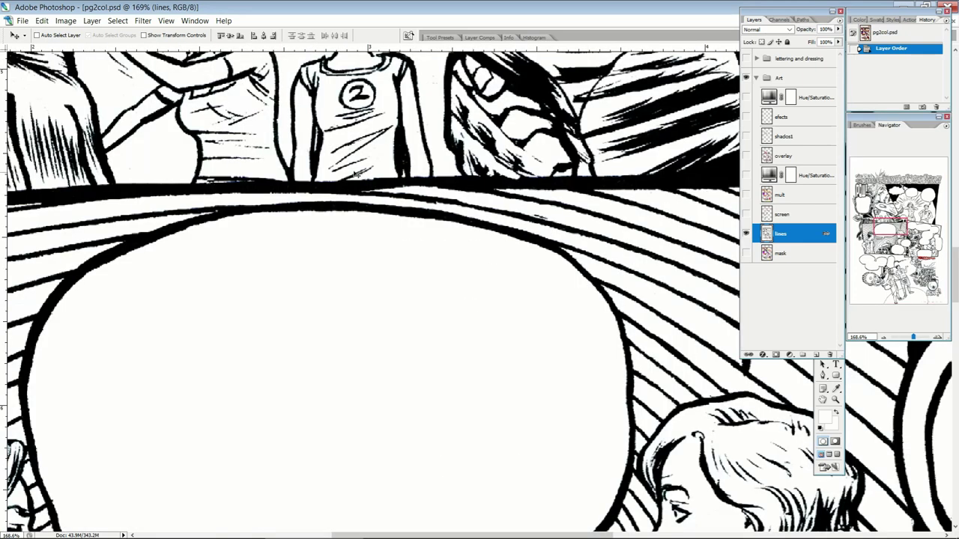
drag(359, 179, 462, 318)
drag(491, 119, 562, 201)
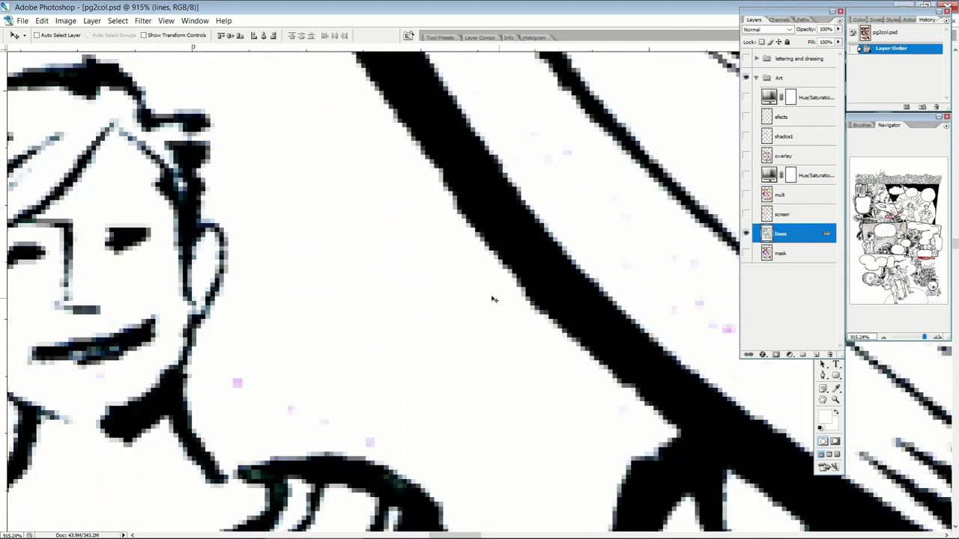
alt+click(412, 370)
alt+click(411, 370)
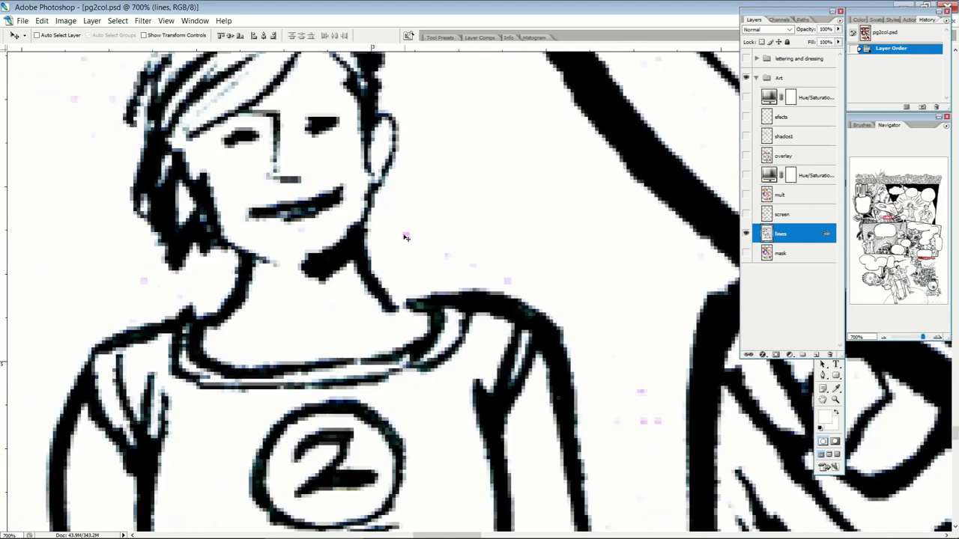
alt+click(591, 327)
alt+click(594, 327)
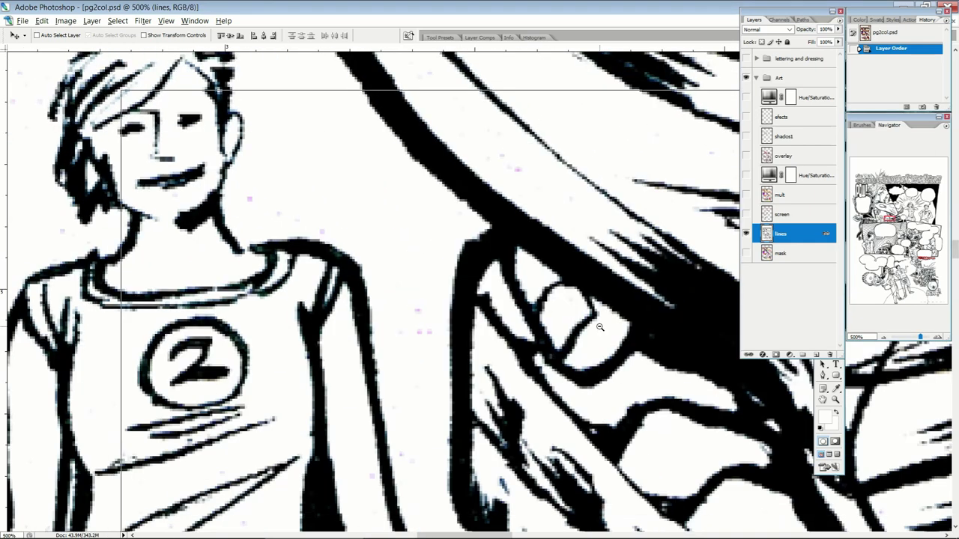
alt+click(599, 326)
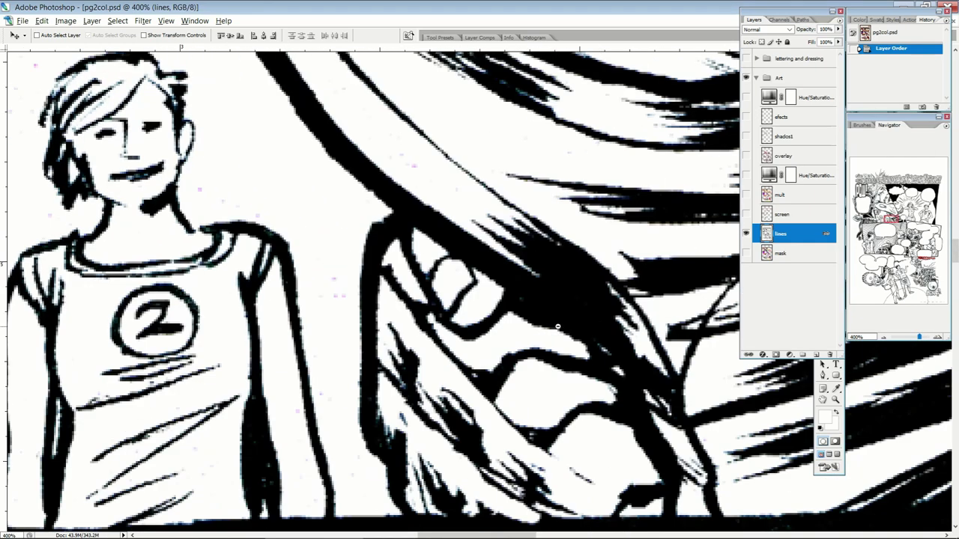
alt+click(499, 300)
drag(471, 241, 498, 297)
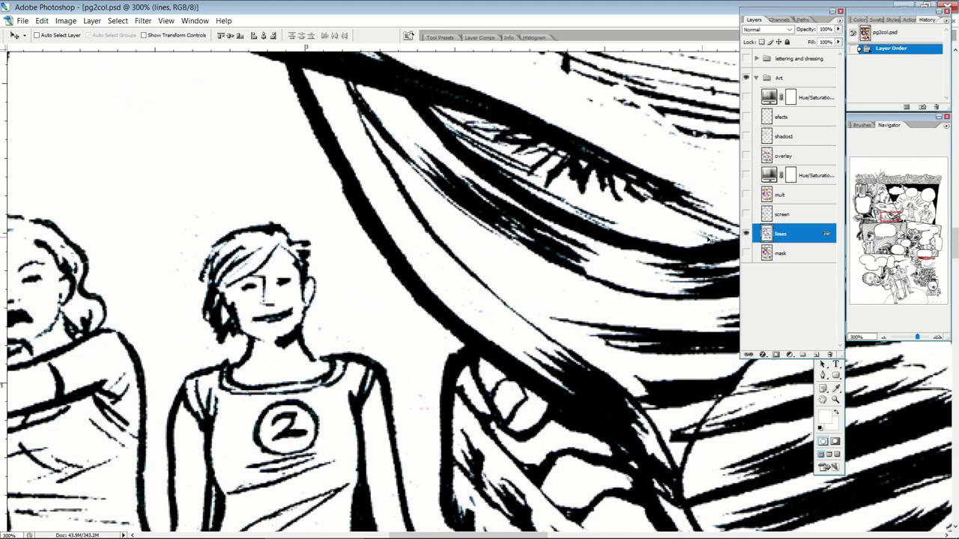
alt+click(498, 284)
alt+click(498, 286)
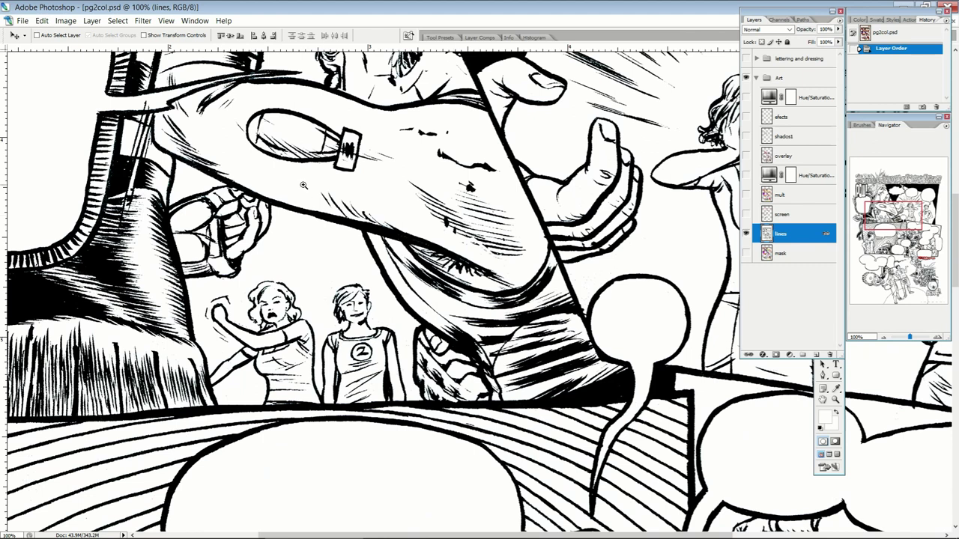
- Zoom to pixel level on the thin arm lines, then zoom out to 33.3%
drag(306, 188, 361, 236)
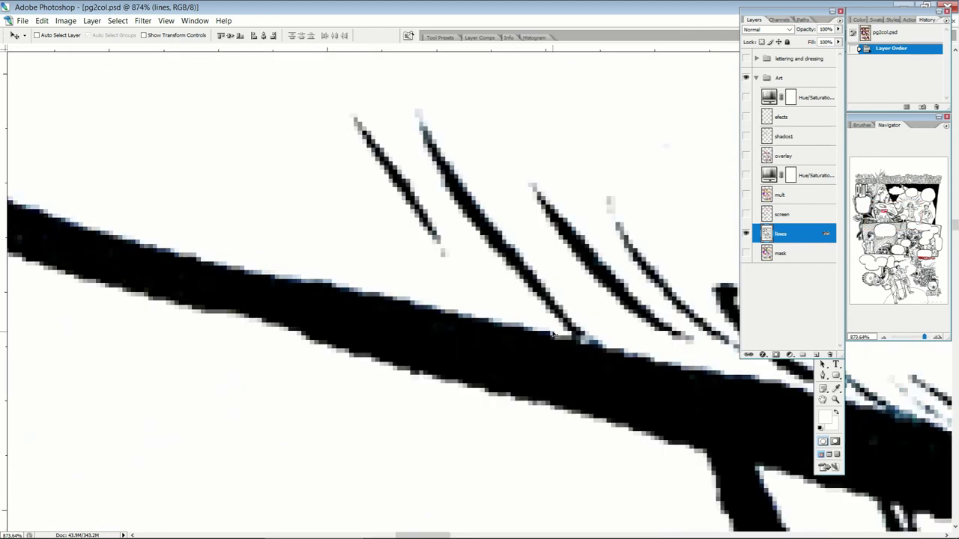
alt+click(472, 335)
alt+click(472, 336)
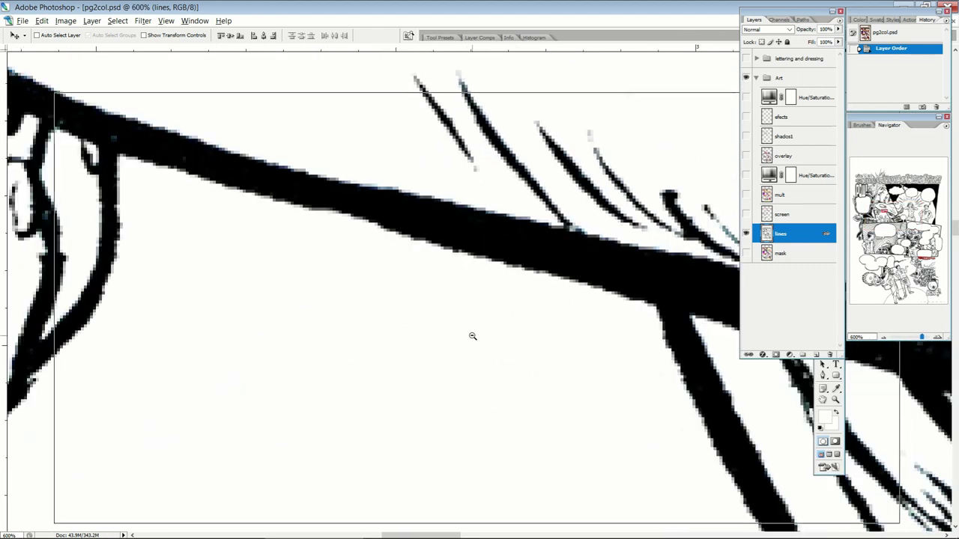
alt+click(472, 336)
alt+click(471, 336)
alt+click(472, 335)
alt+click(472, 336)
alt+click(472, 335)
alt+click(472, 336)
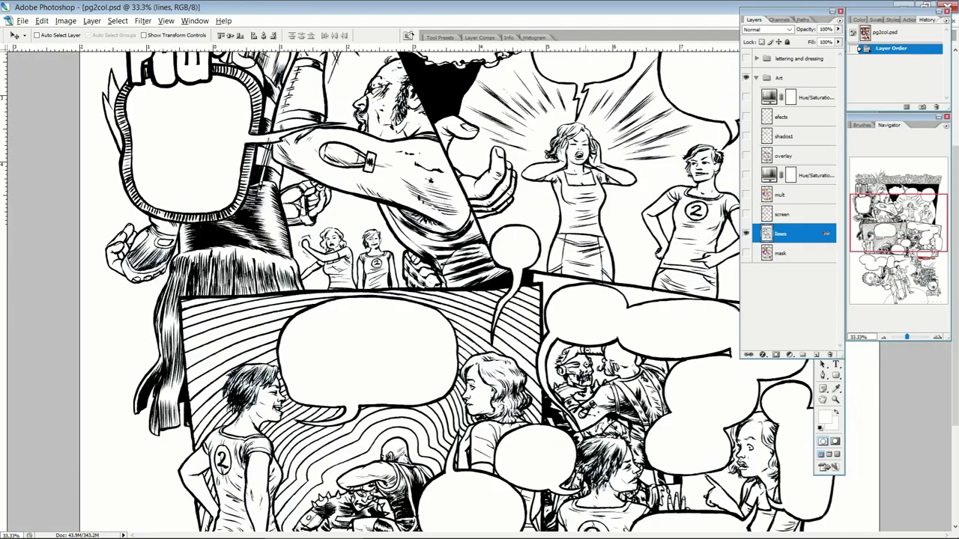
alt+click(472, 336)
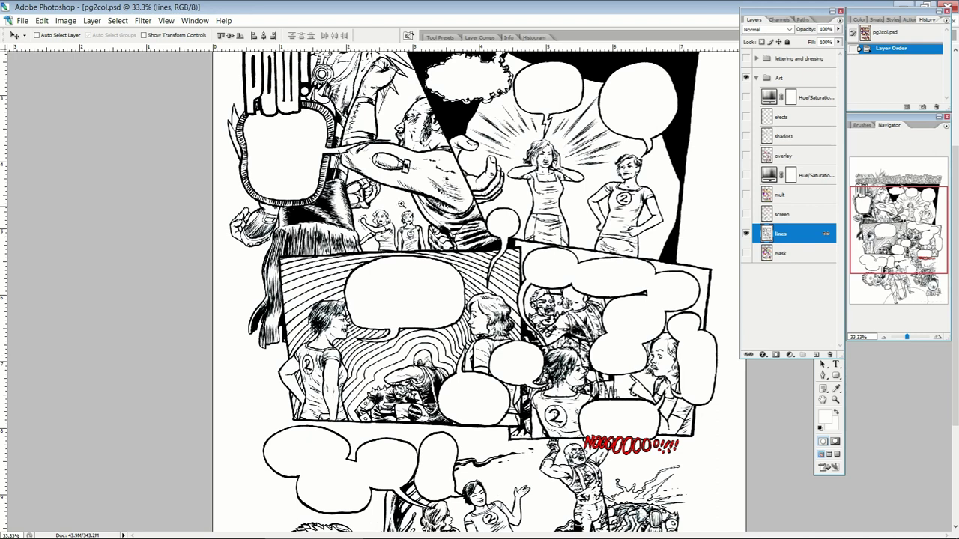
- Zoom in on the two small women under the arm, then back out to 100%
drag(390, 181, 451, 252)
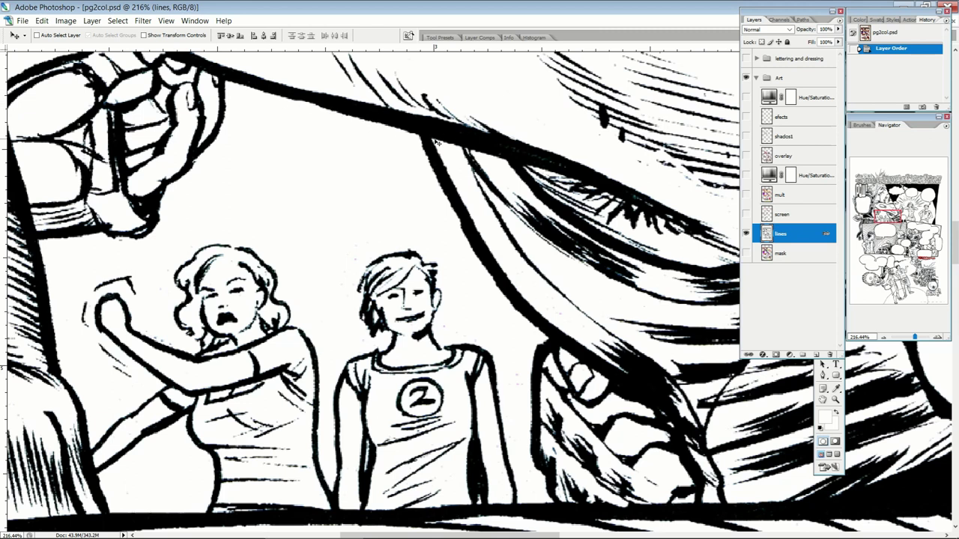
alt+click(442, 236)
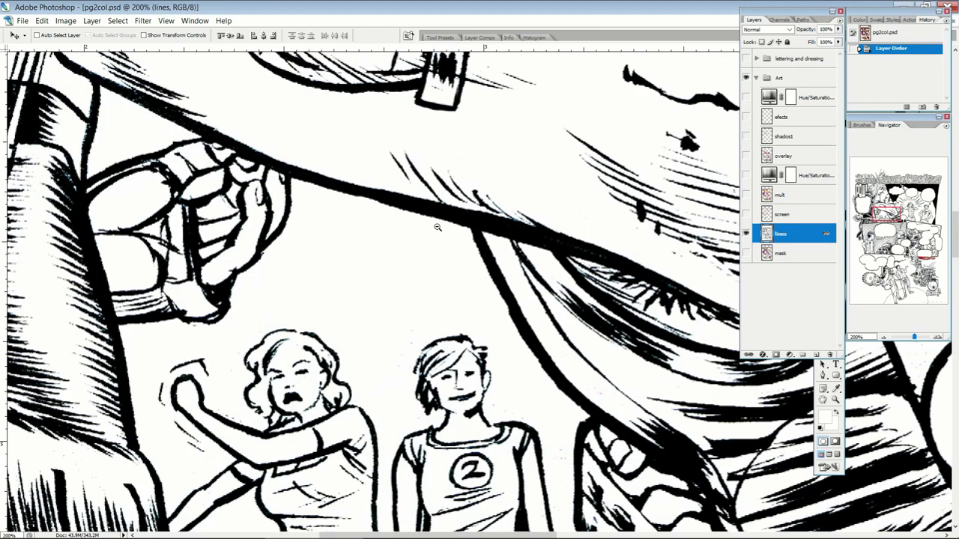
alt+click(460, 251)
click(167, 21)
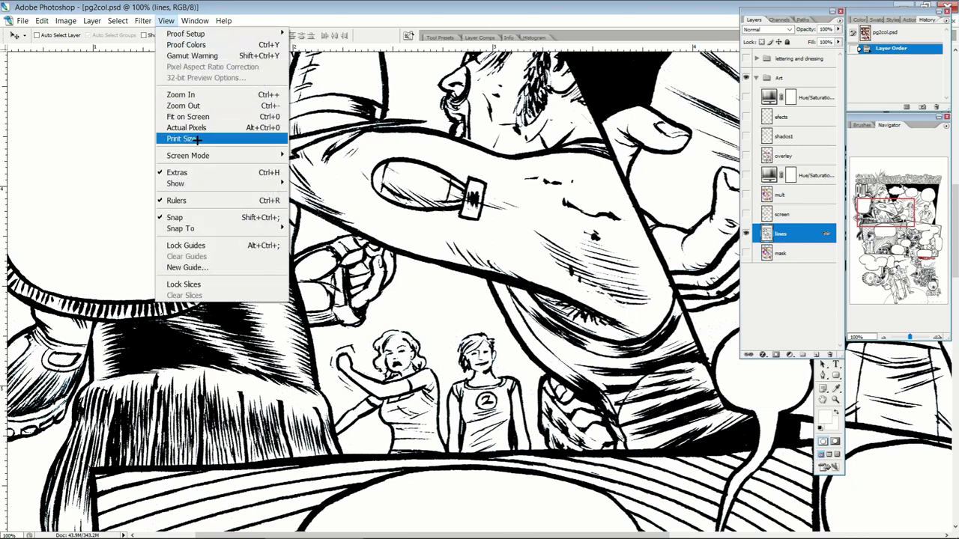
- Show the page at Print Size, then zoom in one step and scroll up to the title
click(197, 139)
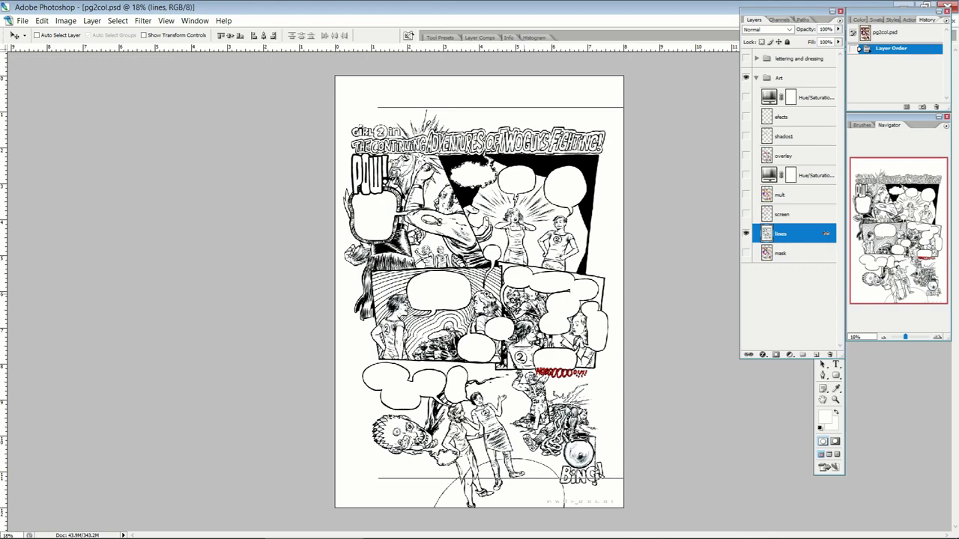
key(ctrl+plus)
key(ctrl+plus)
key(ctrl+plus)
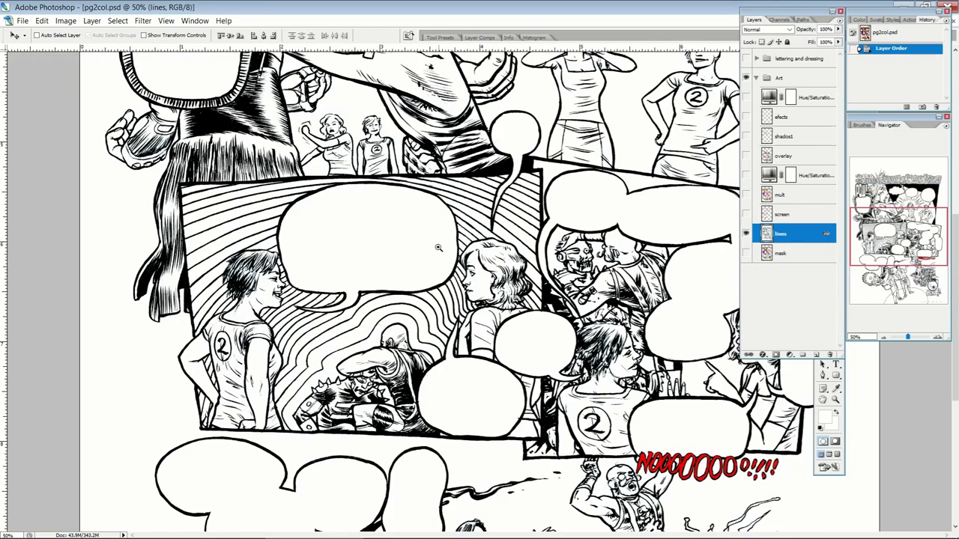
scroll(554, 311, up, 6)
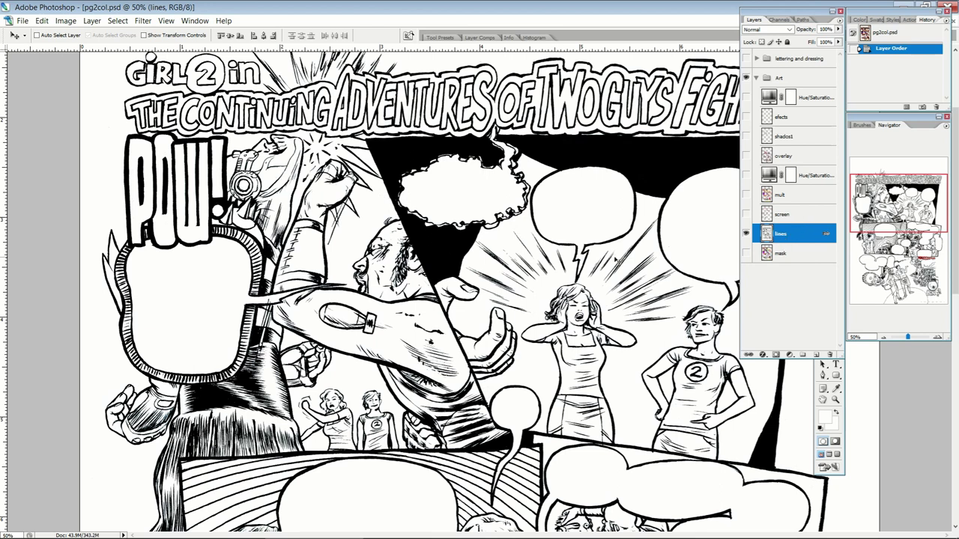
- Turn on the 'screen' layer and pan over the page to check its coloured line accents
key(ctrl+minus)
scroll(648, 308, down, 2)
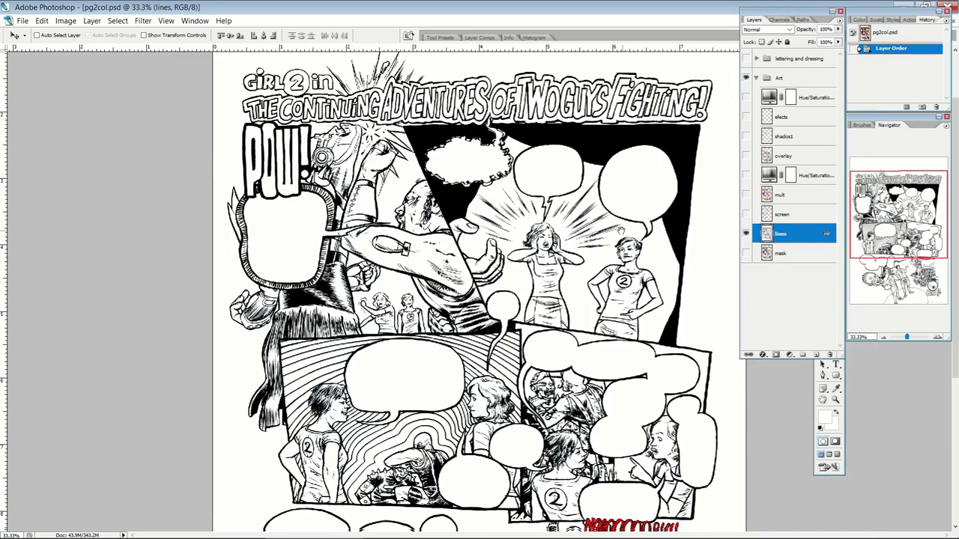
scroll(825, 234, down, 1)
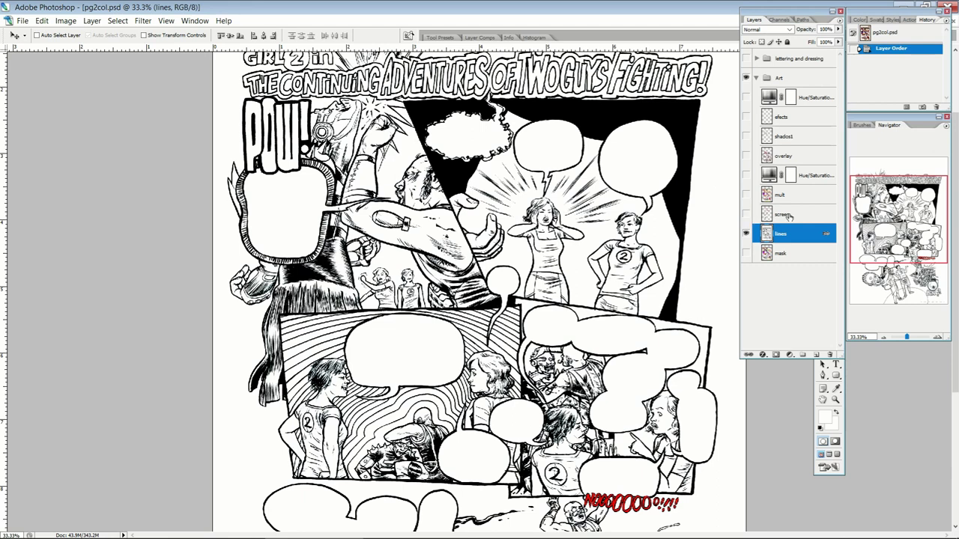
click(746, 216)
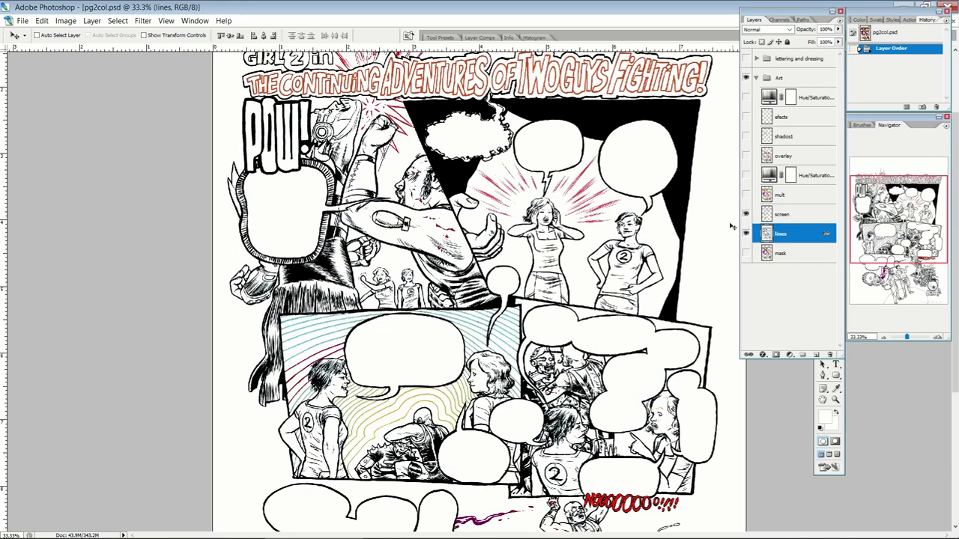
drag(527, 237, 513, 341)
drag(516, 385, 521, 311)
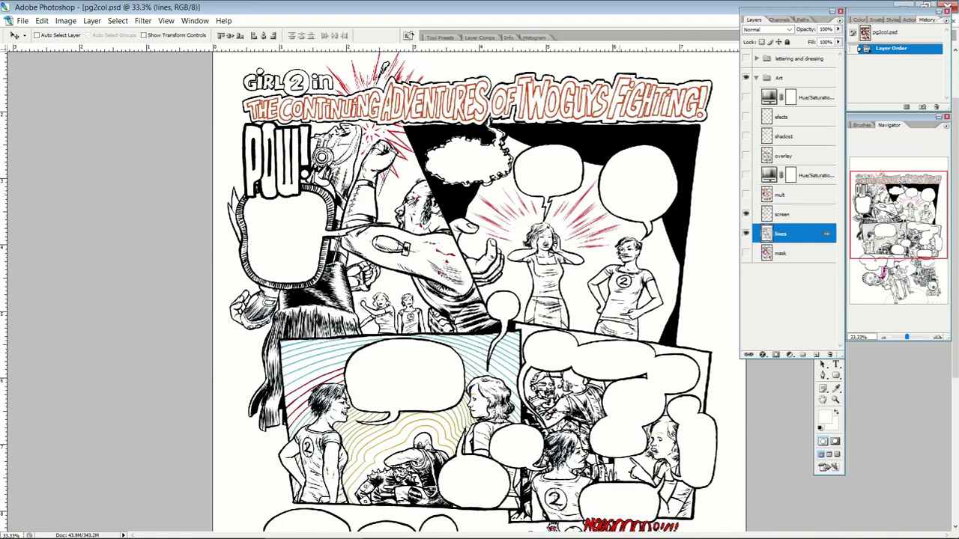
drag(586, 371, 581, 133)
drag(566, 215, 566, 287)
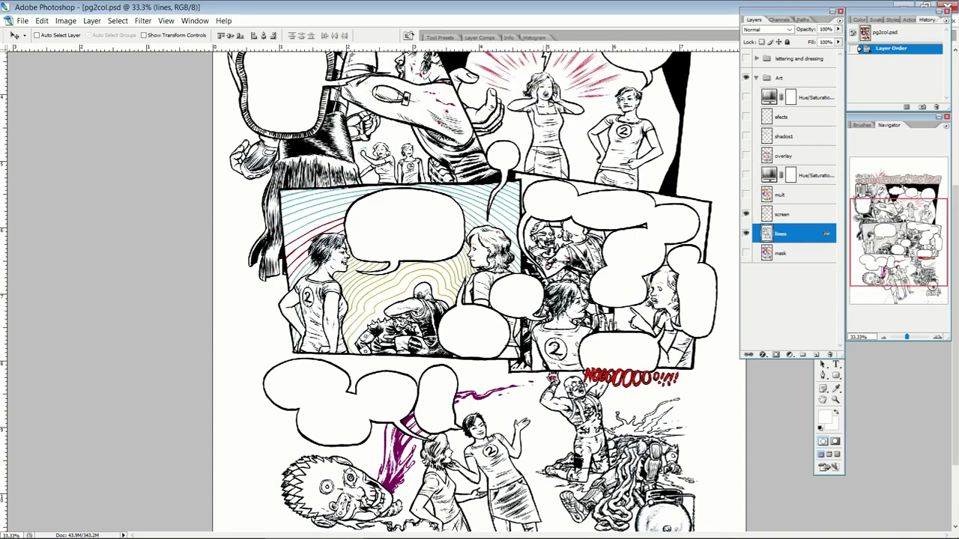
drag(539, 254, 537, 282)
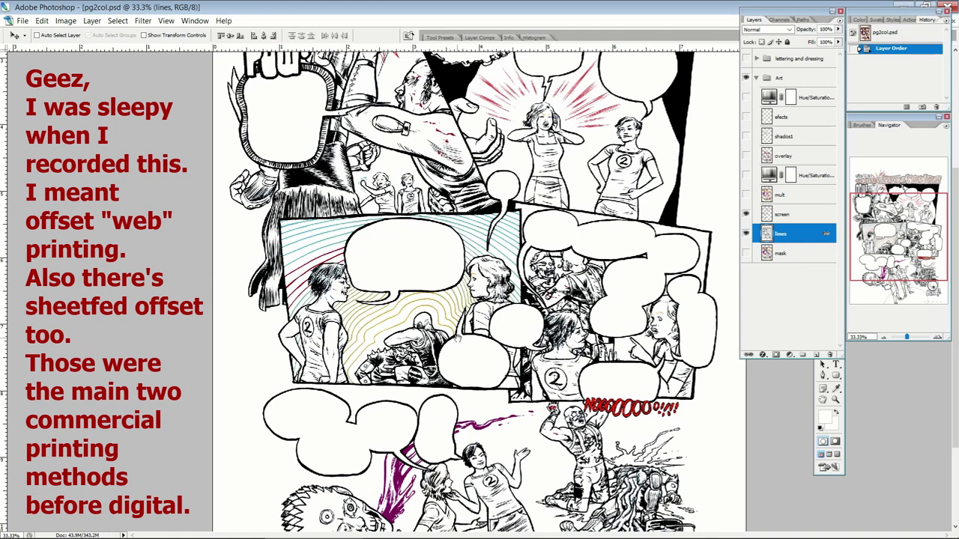
scroll(457, 339, down, 3)
scroll(455, 200, up, 7)
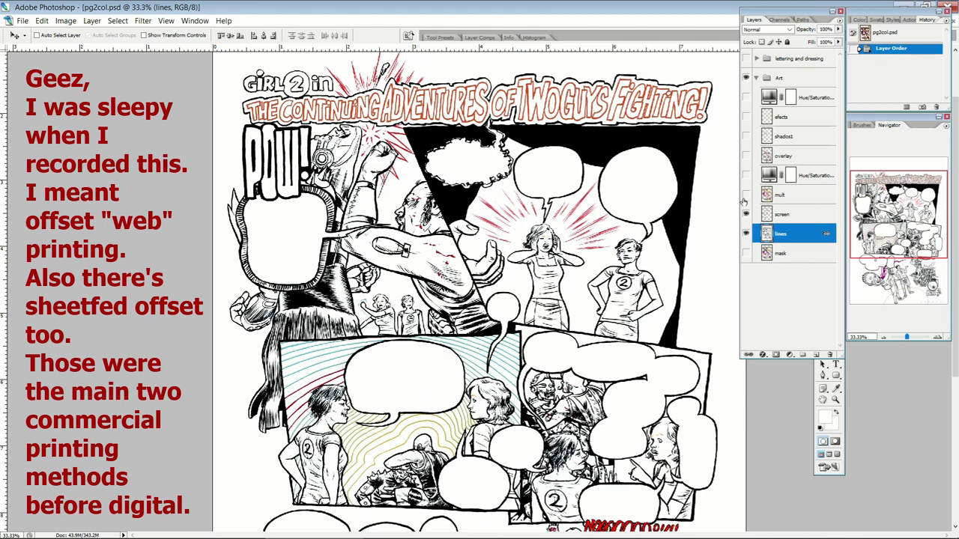
- Show 'mult', then compare it alone by hiding 'lines' and 'screen', restoring 'lines' afterwards
click(746, 196)
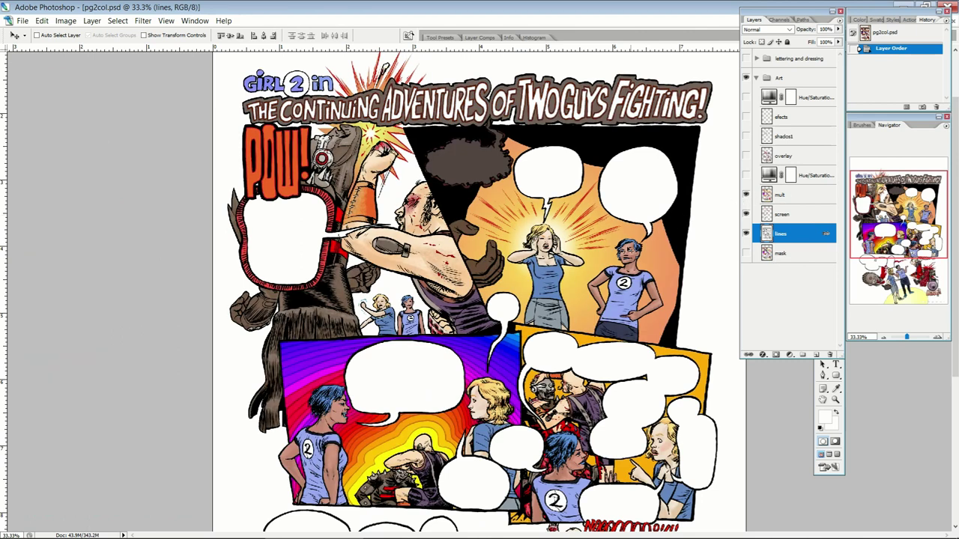
click(746, 234)
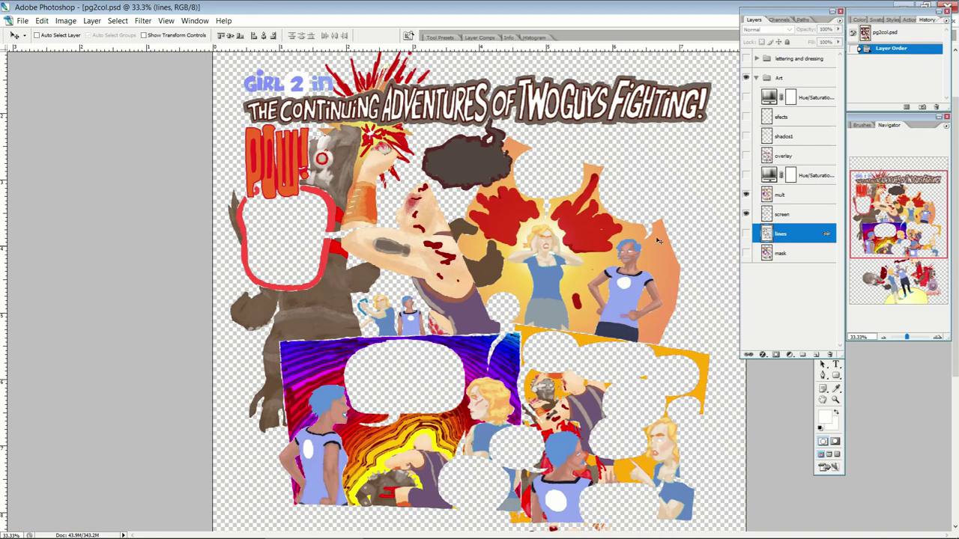
click(745, 215)
scroll(615, 232, down, 5)
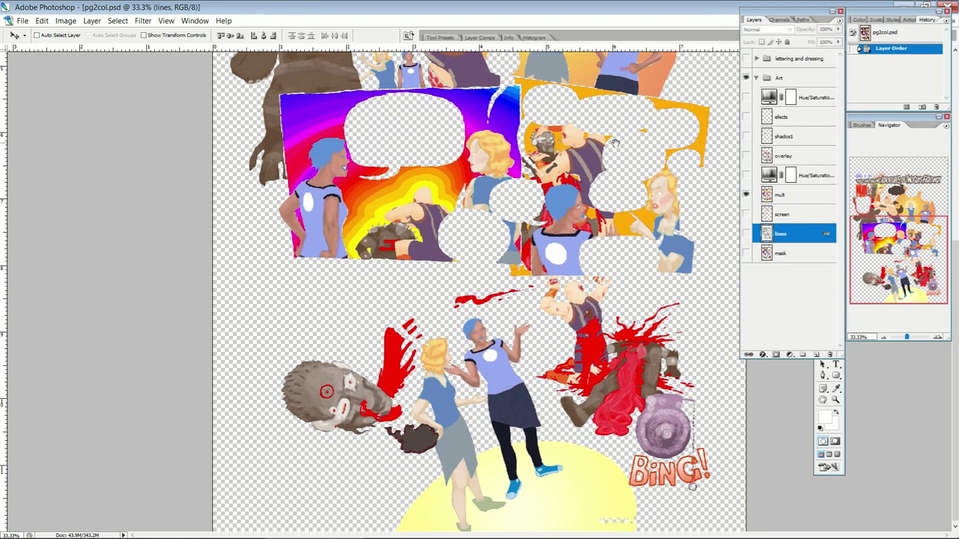
scroll(597, 352, up, 3)
scroll(596, 352, up, 2)
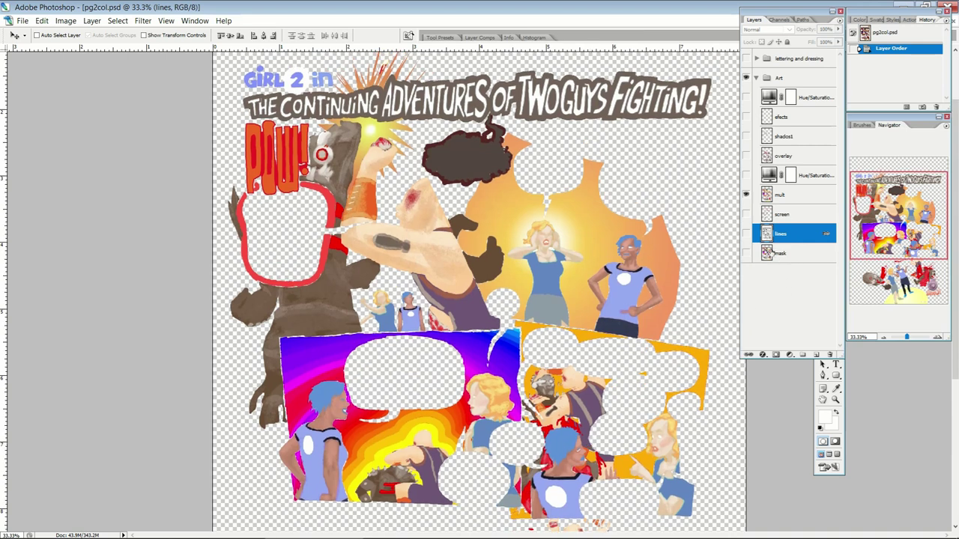
click(745, 234)
- Zoom in on the purple bell, toggle 'mult' off and back on, then zoom out
drag(650, 381, 630, 121)
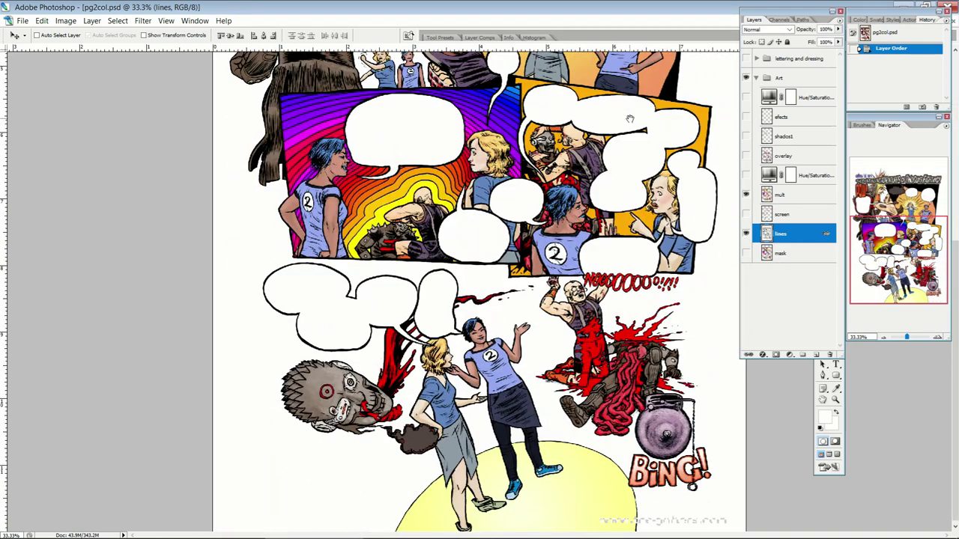
drag(630, 393, 694, 466)
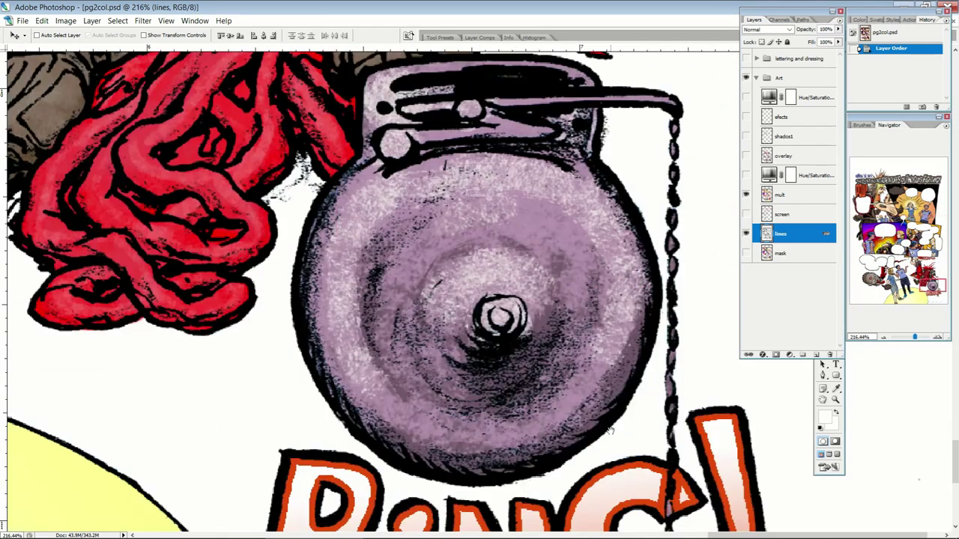
click(746, 196)
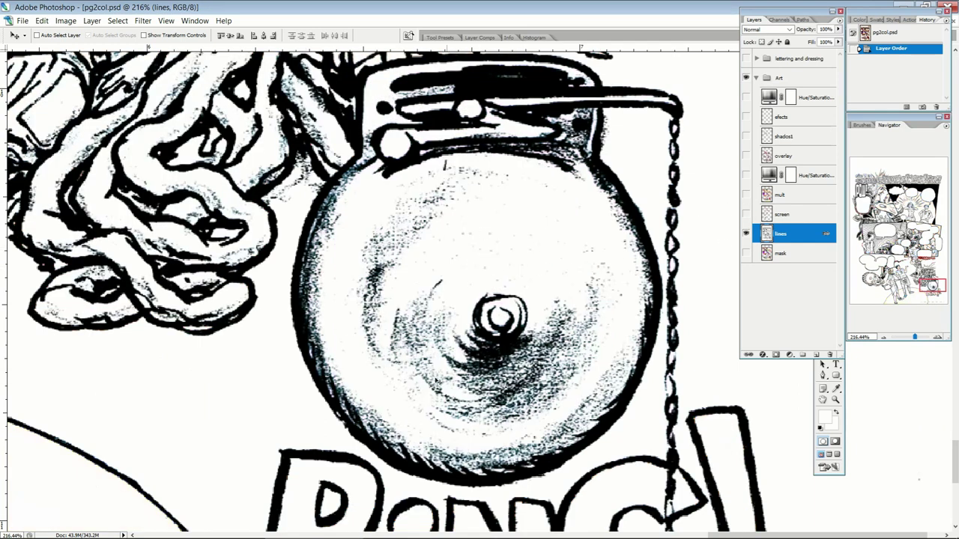
drag(206, 185, 266, 250)
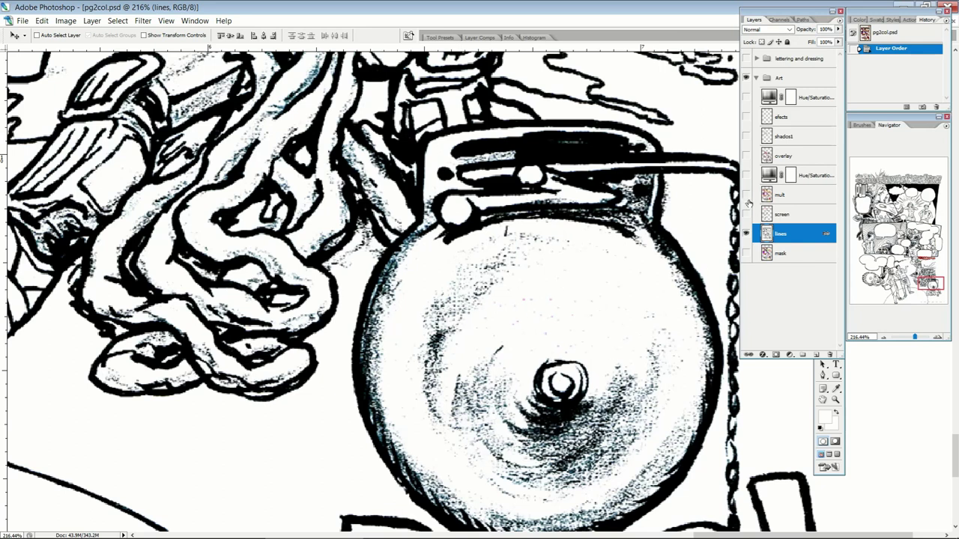
click(746, 195)
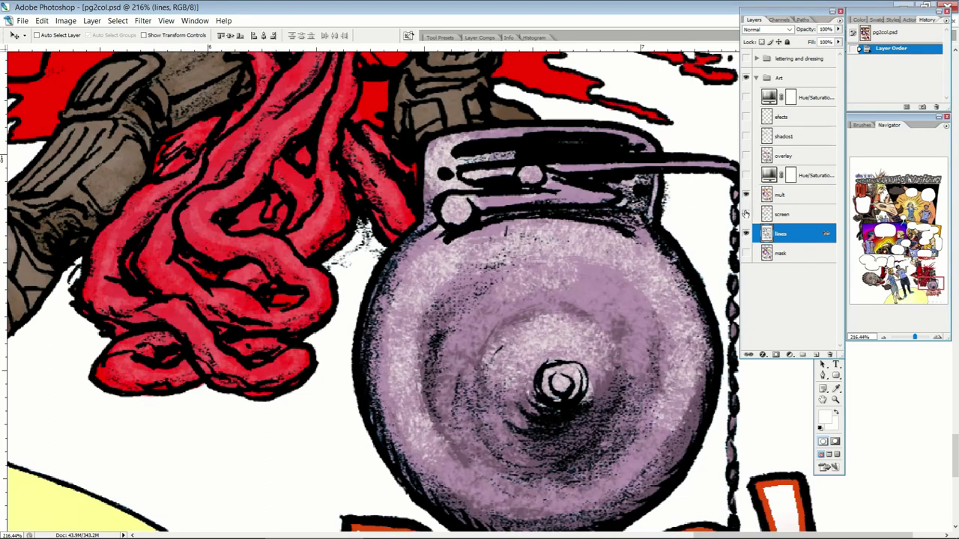
key(ctrl+minus)
key(ctrl+minus)
key(ctrl+minus)
key(ctrl+minus)
key(ctrl+minus)
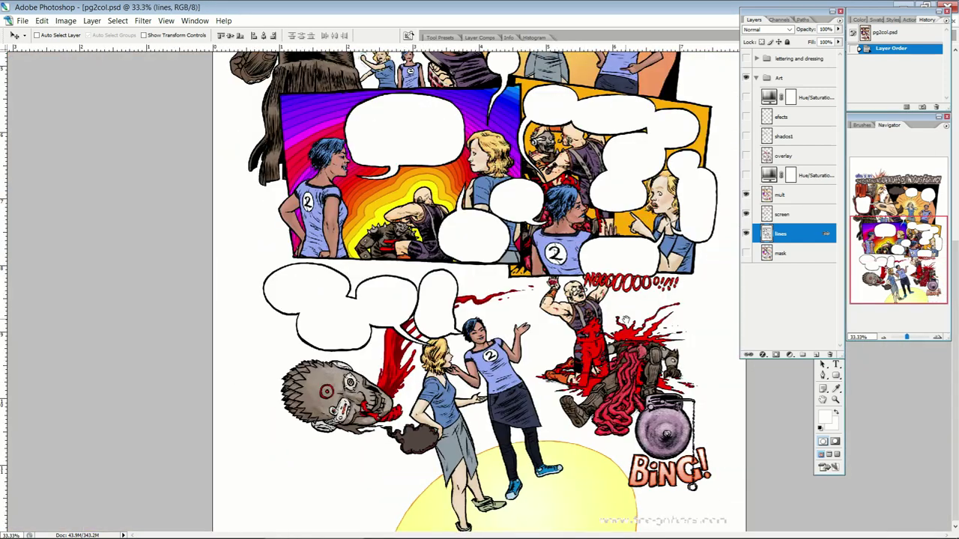
scroll(608, 301, up, 1)
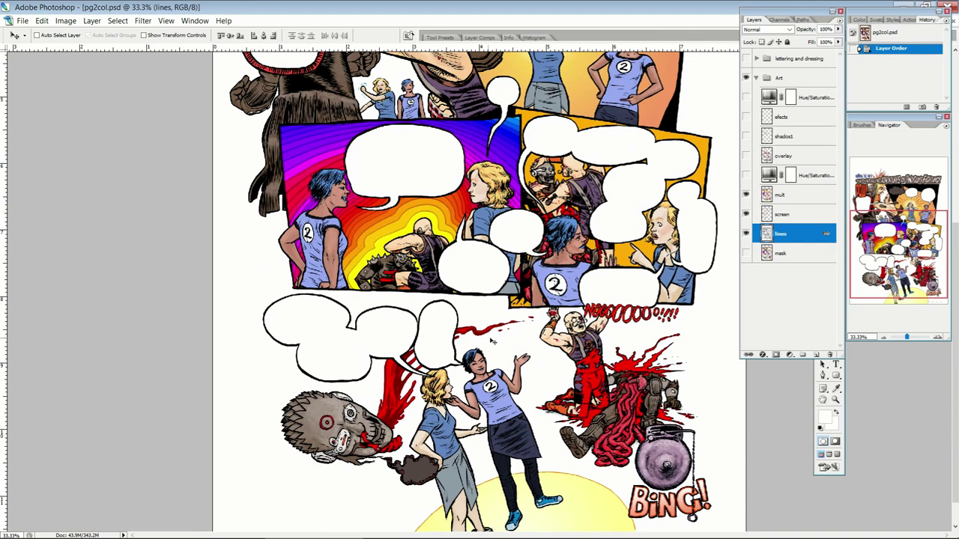
scroll(535, 427, up, 6)
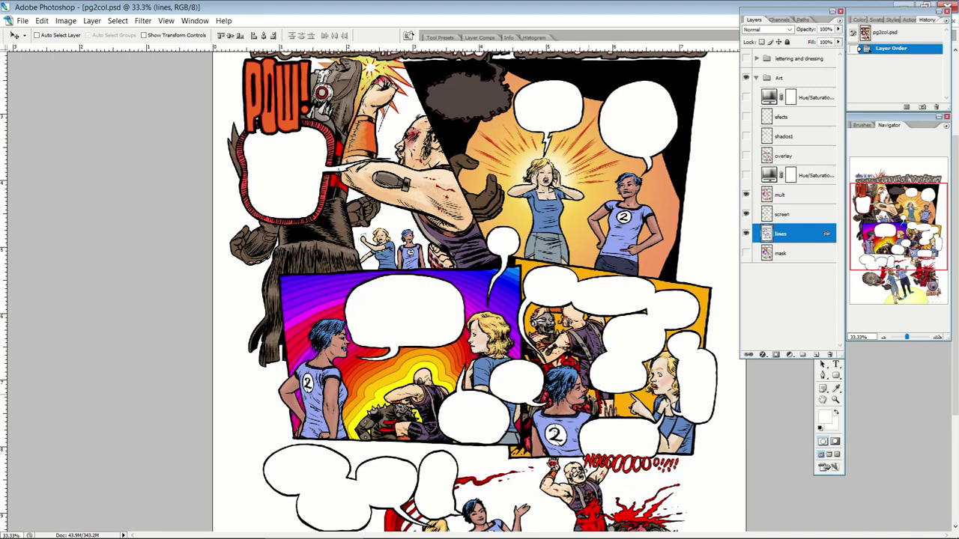
drag(558, 288, 561, 406)
scroll(569, 435, down, 10)
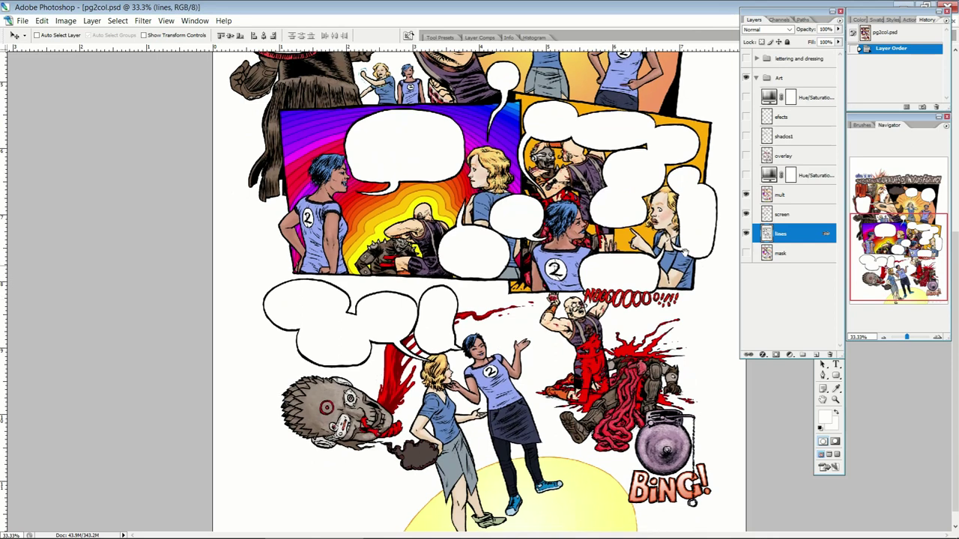
- Confirm Hue/Saturation 2 at hue -7, saturation -10 and turn its layer visible
double_click(770, 177)
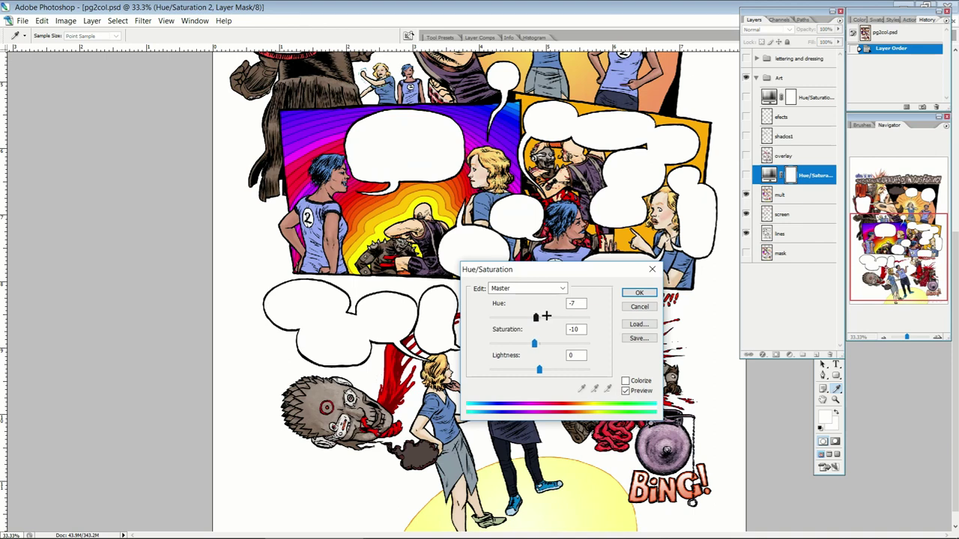
click(637, 292)
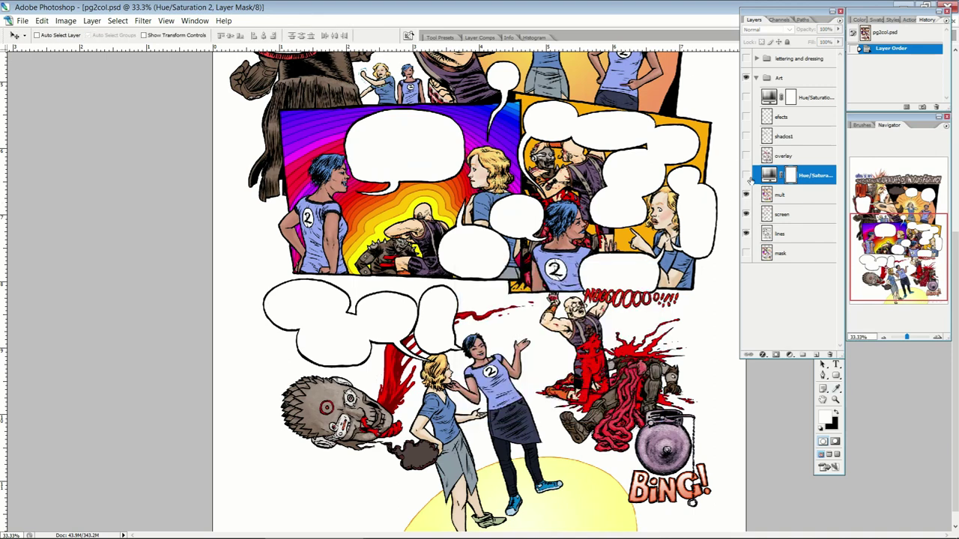
click(745, 176)
scroll(533, 291, up, 5)
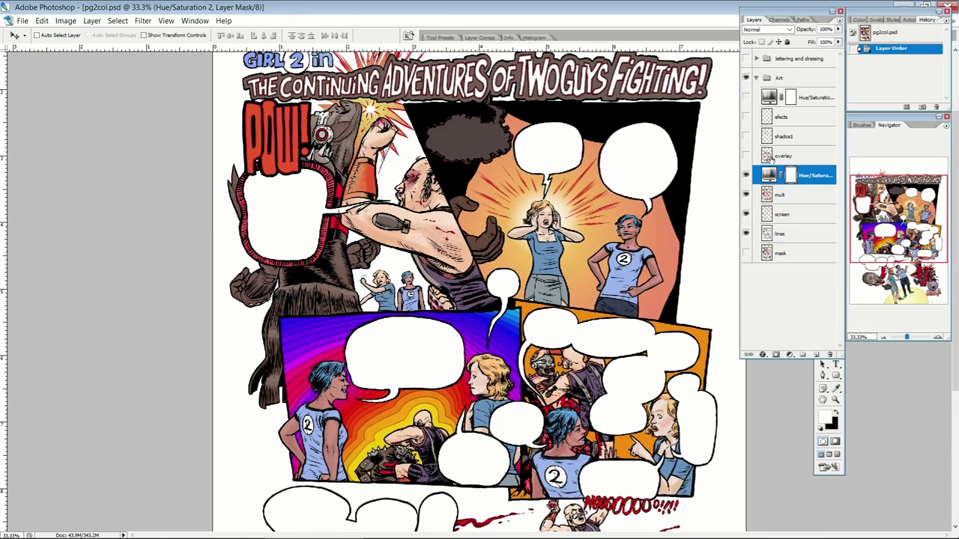
- Turn on the overlay layer and view it alone before restoring the colour and line layers
click(785, 156)
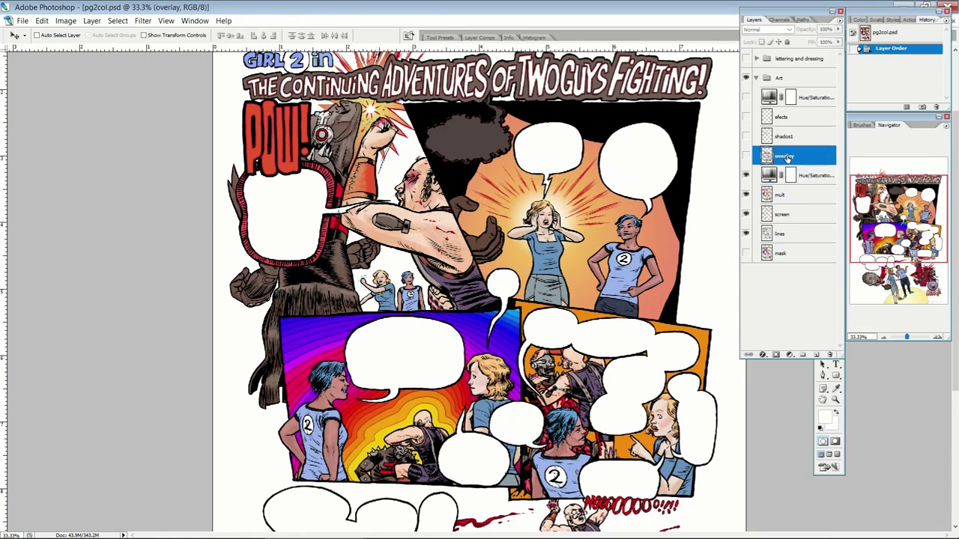
click(746, 156)
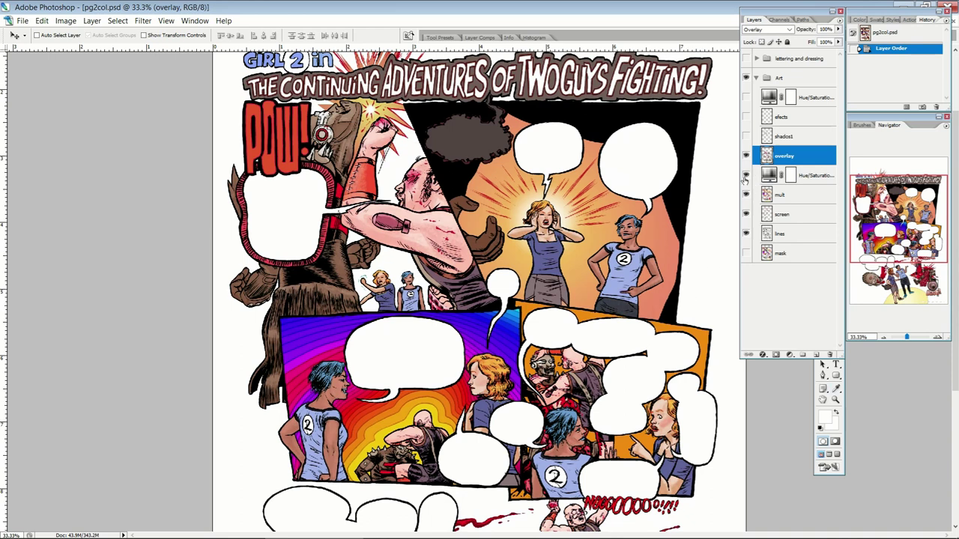
drag(746, 176, 748, 256)
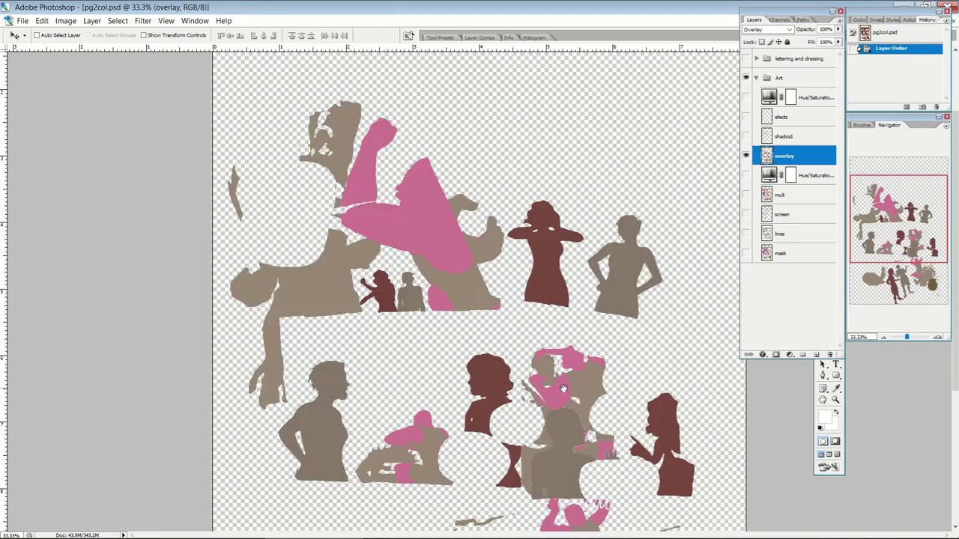
drag(560, 391, 593, 184)
scroll(593, 184, up, 5)
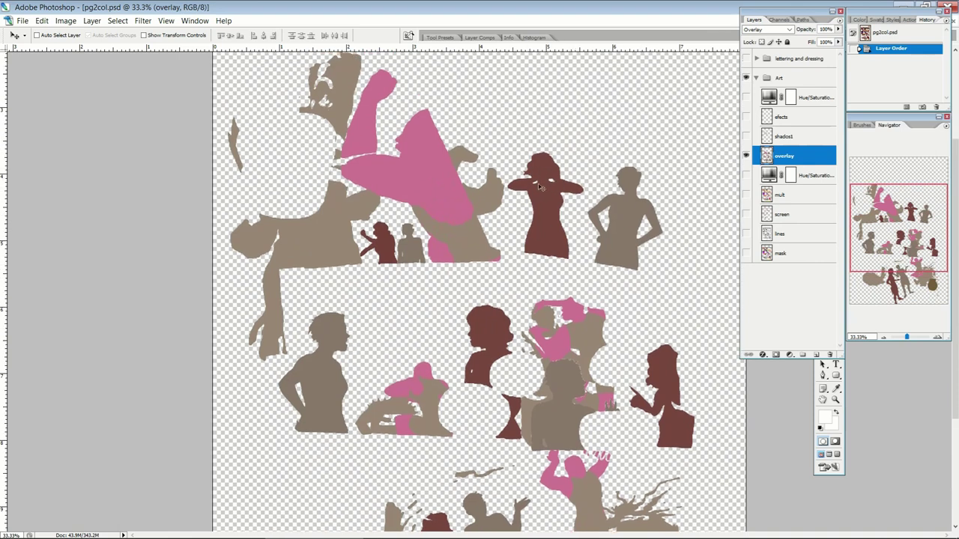
drag(747, 180, 749, 234)
- Compare the page with and without overlay, leaving overlay switched on
click(745, 156)
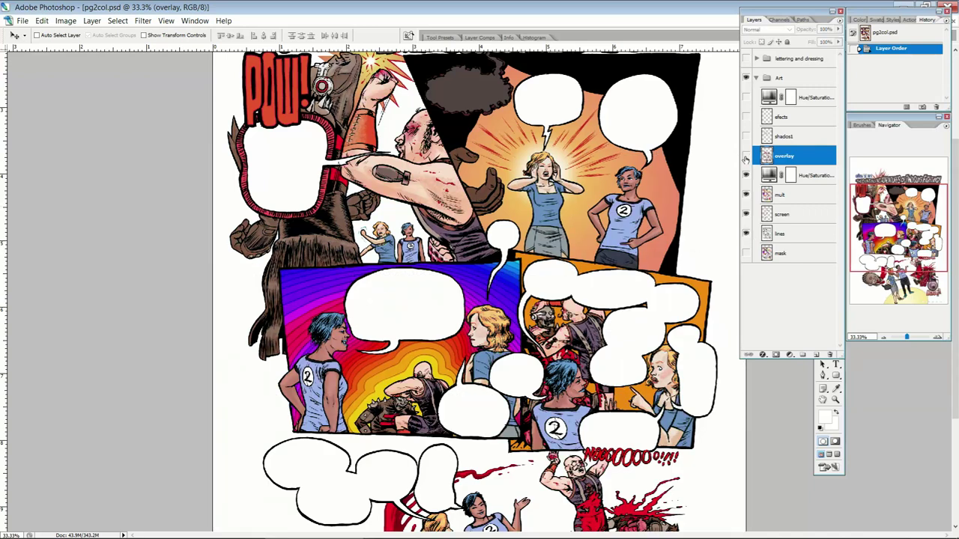
click(746, 156)
click(745, 156)
click(745, 156)
click(745, 156)
click(746, 156)
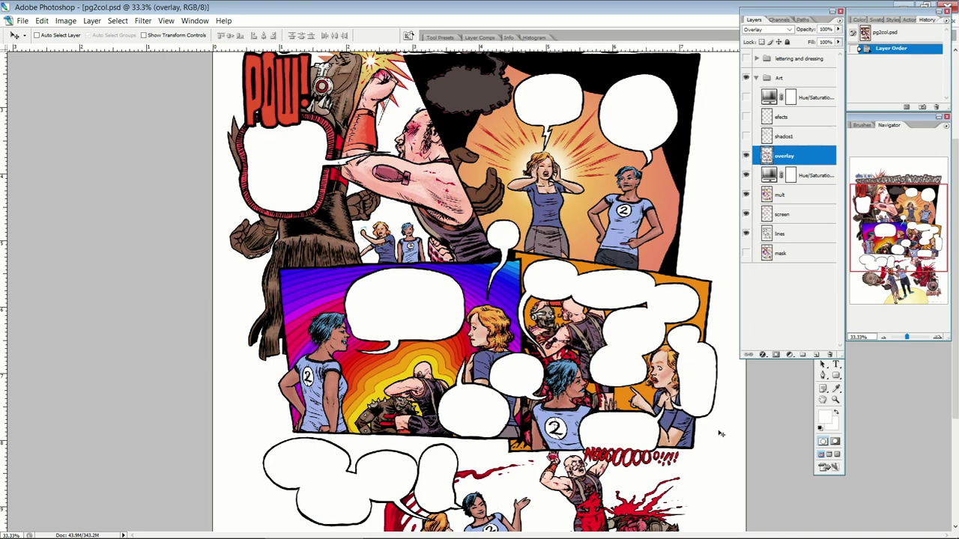
scroll(652, 459, down, 5)
scroll(646, 307, up, 1)
scroll(644, 292, down, 1)
scroll(643, 276, up, 4)
scroll(644, 300, up, 5)
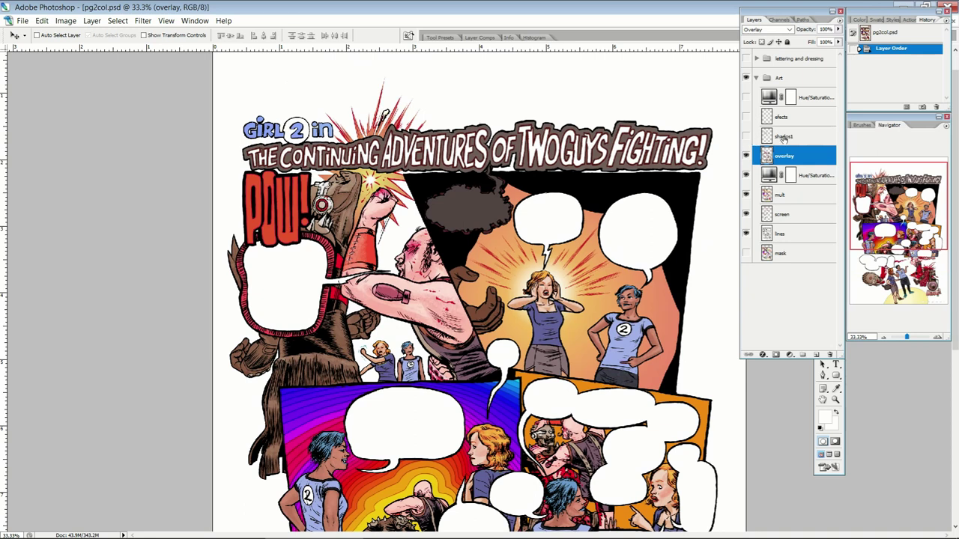
- Turn on the shados1 layer and compare the page with and without its shadows
click(784, 138)
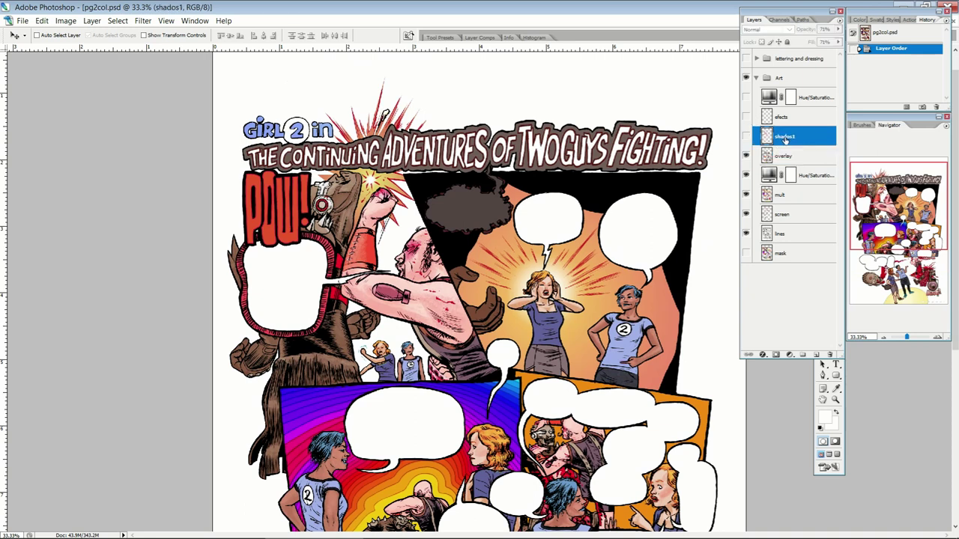
click(746, 138)
scroll(696, 232, down, 3)
click(746, 136)
click(746, 136)
click(746, 136)
click(746, 136)
- View the shadows alone on the lower figures, then restore all colour and line layers
drag(746, 156, 747, 236)
drag(711, 304, 668, 322)
drag(746, 159, 746, 238)
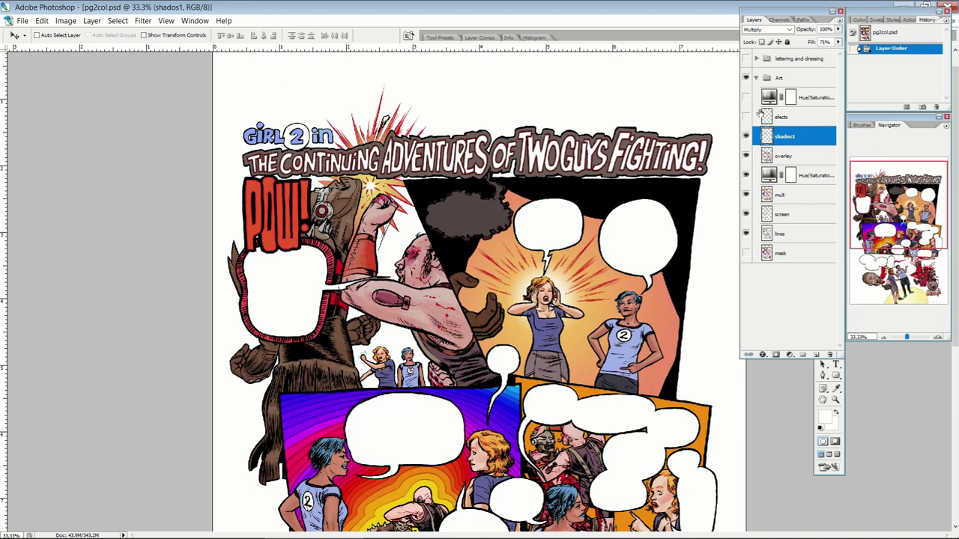
- Turn on the efects layer and compare it on and off at the BiNG! panel
click(788, 120)
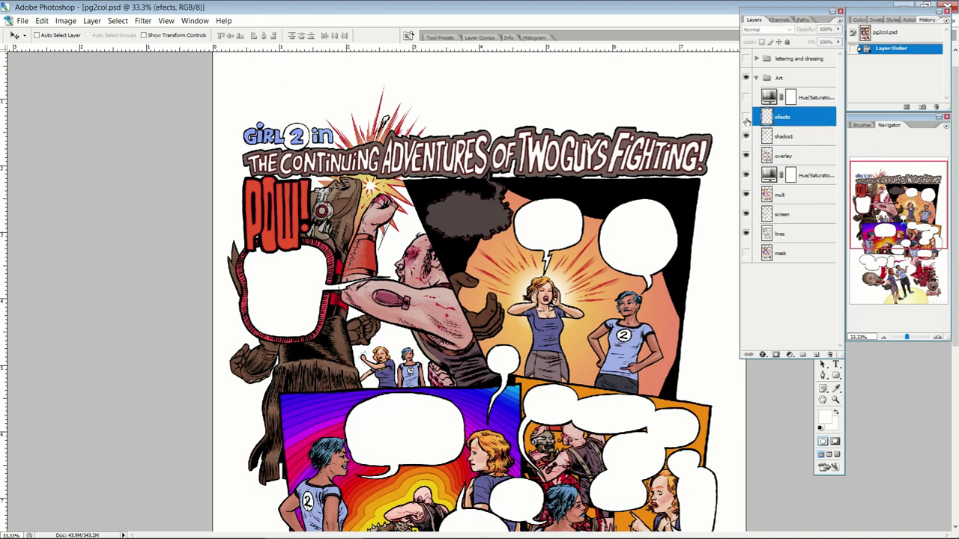
click(746, 118)
drag(680, 291, 691, 138)
drag(682, 260, 691, 120)
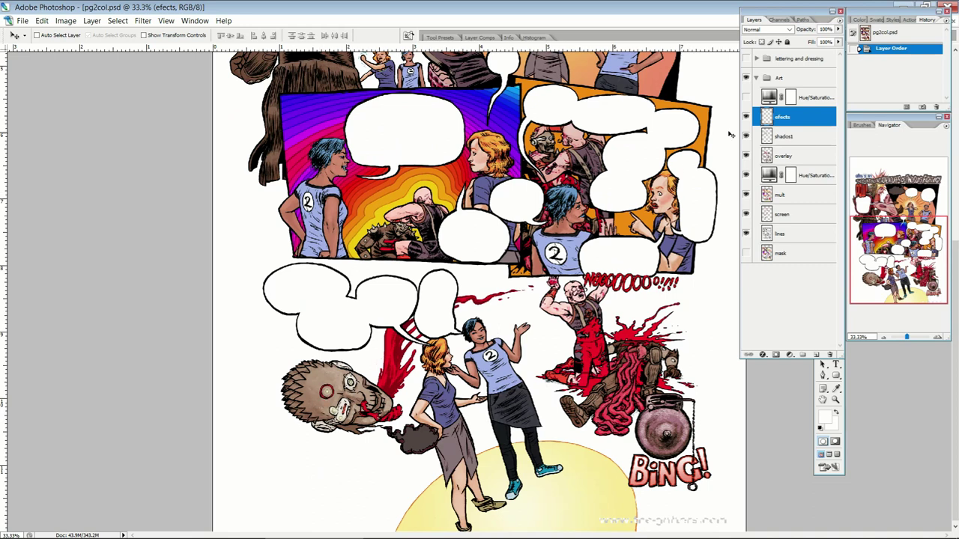
click(746, 118)
click(746, 119)
click(747, 119)
click(746, 118)
- Recheck the efects layer on the title panel and bottom panel
drag(509, 130, 506, 349)
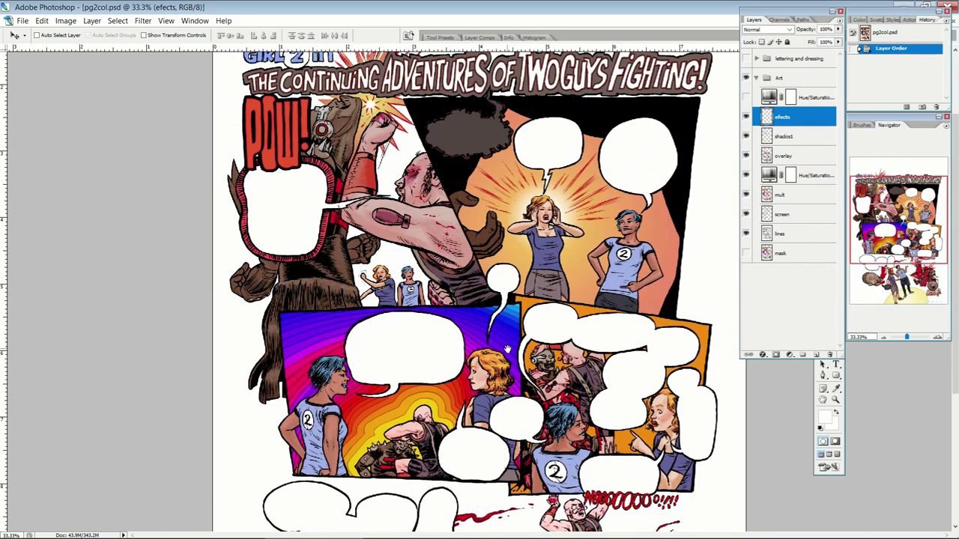
click(746, 116)
click(746, 117)
drag(579, 301, 571, 79)
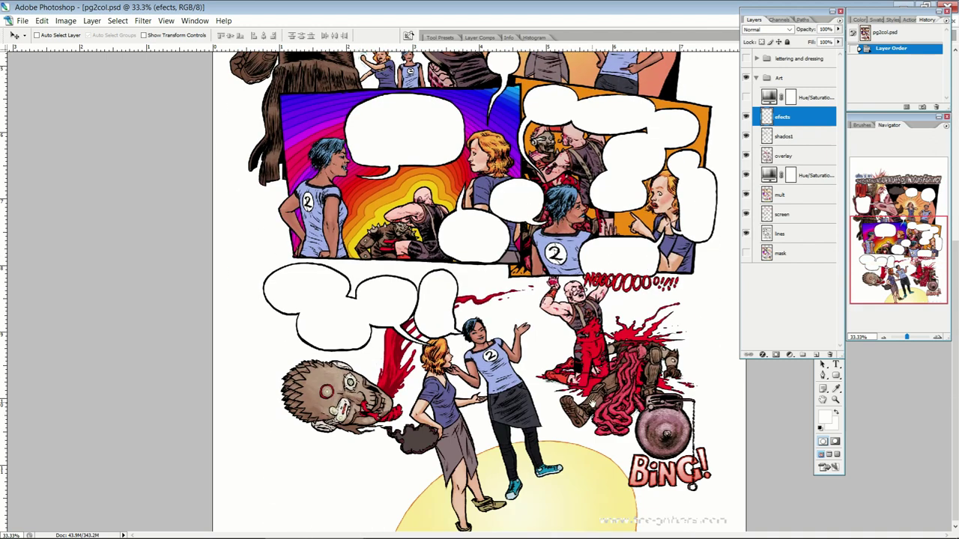
scroll(688, 180, up, 3)
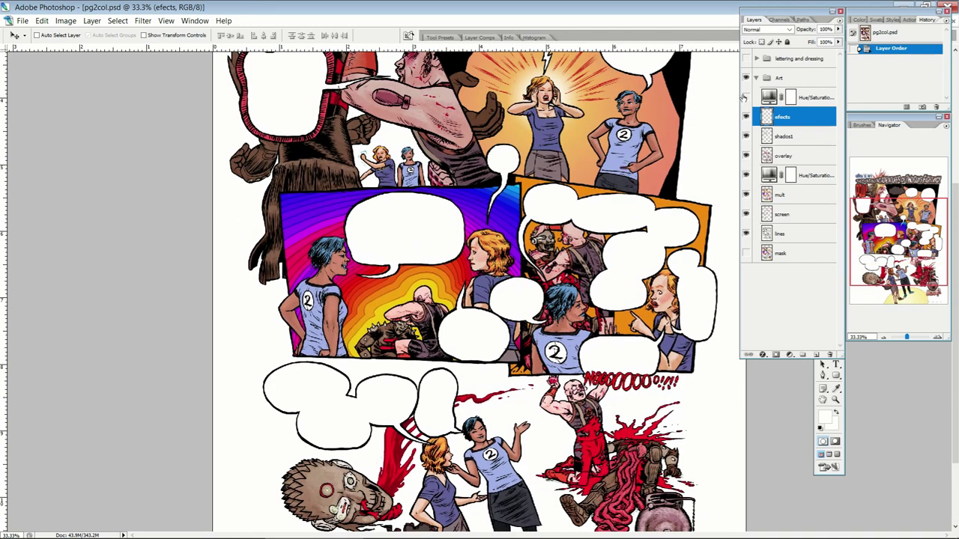
- Set Hue/Saturation 1 saturation to -15, turn the layer on, and zoom out to the whole page
key(ctrl+minus)
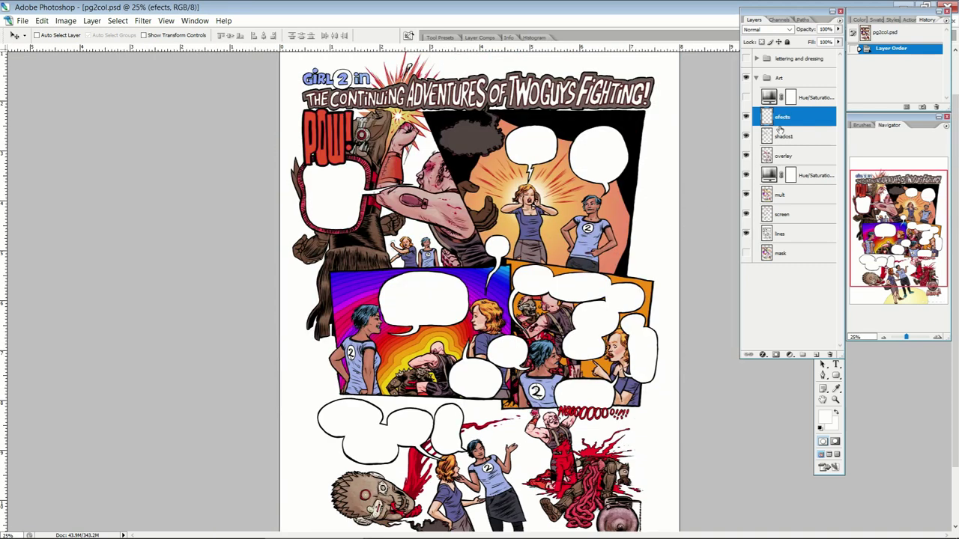
scroll(757, 155, down, 2)
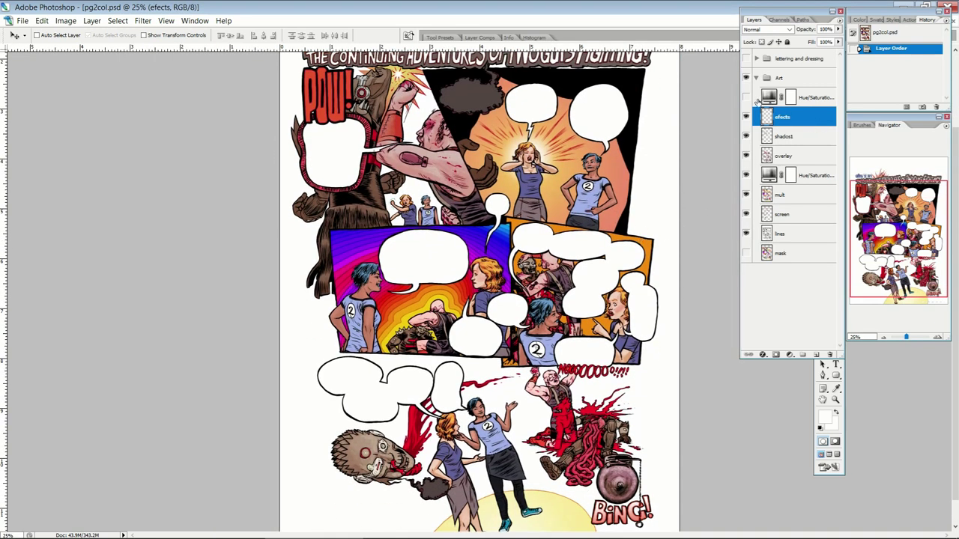
double_click(770, 97)
drag(562, 343, 531, 346)
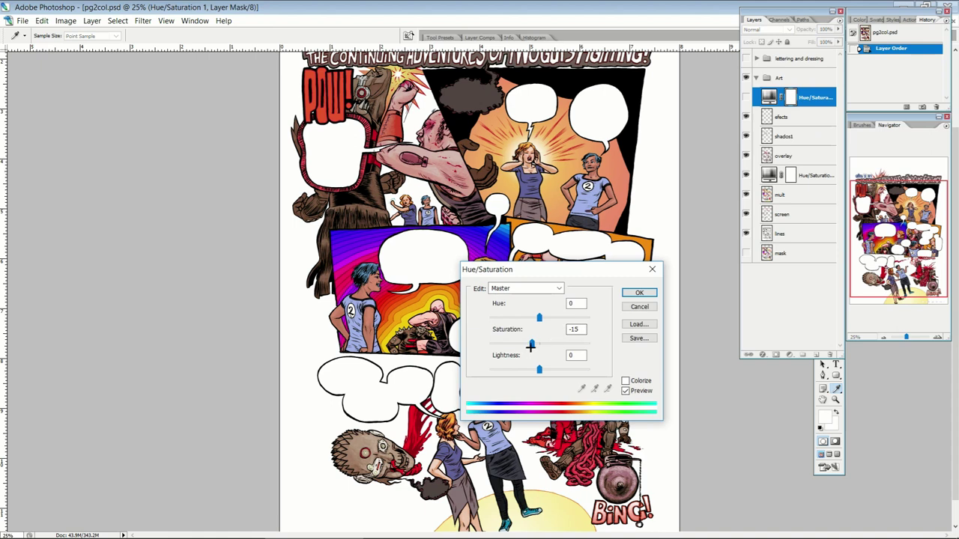
click(639, 293)
click(746, 97)
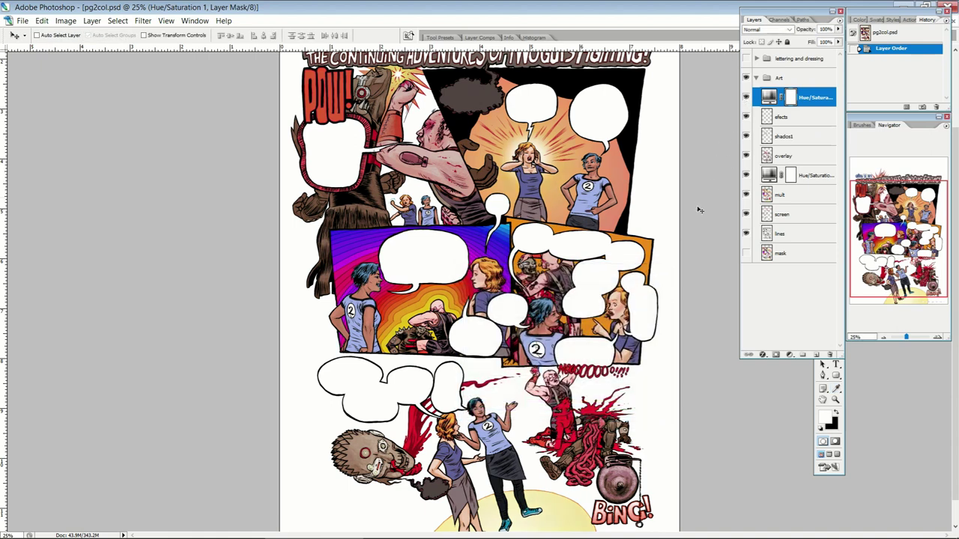
alt+click(486, 364)
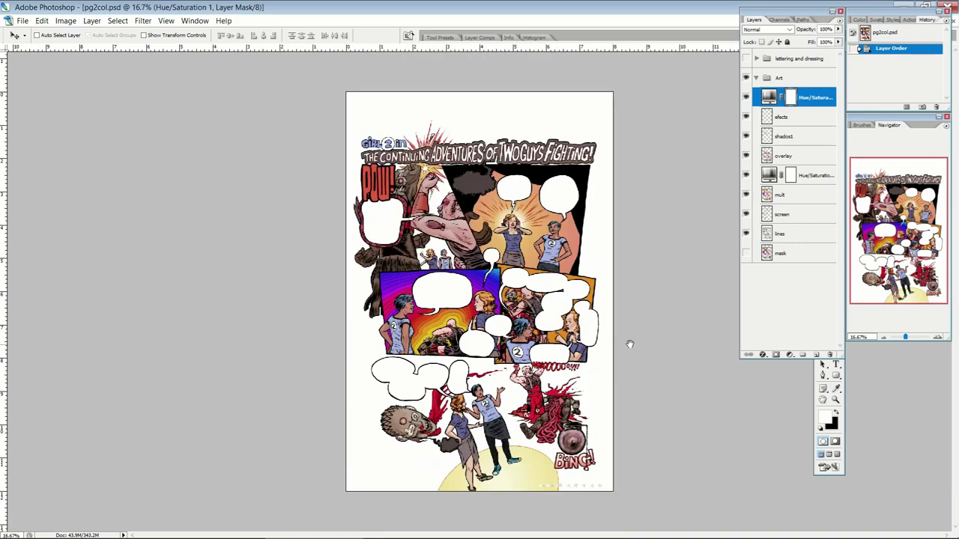
- Show the lettering and dressing group, including its paper tones and crop marks
click(746, 58)
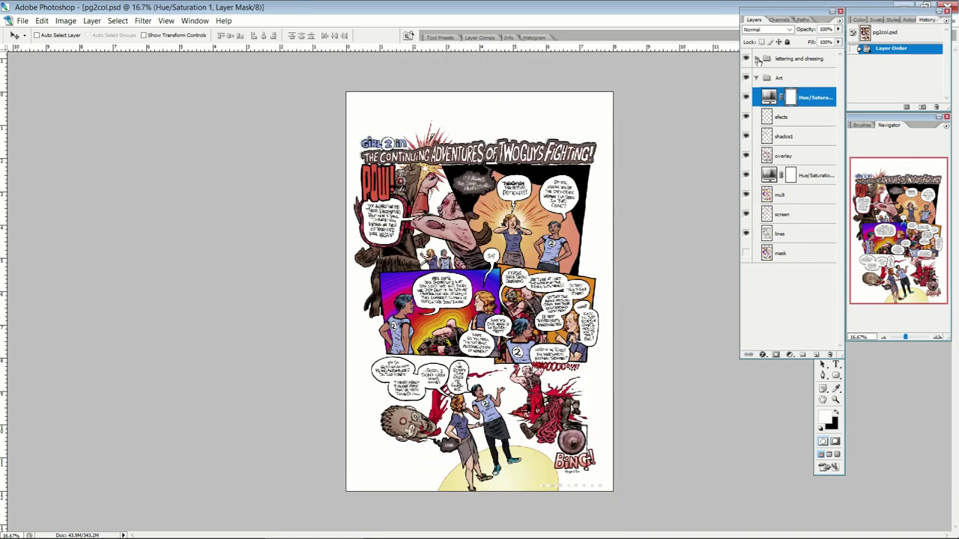
click(757, 59)
drag(746, 137, 746, 156)
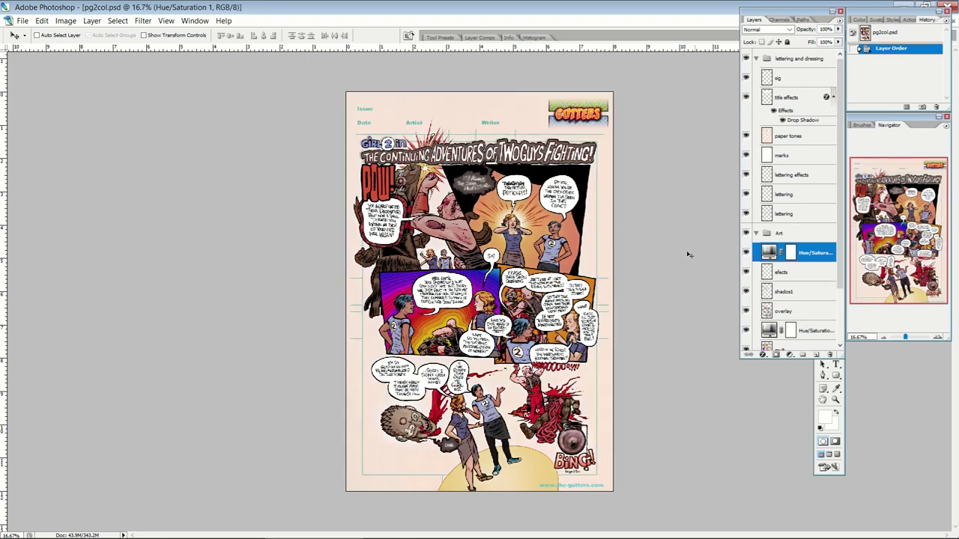
click(763, 60)
- Review the lettered panels down to LAME., then open the lines layer's options
scroll(533, 263, up, 3)
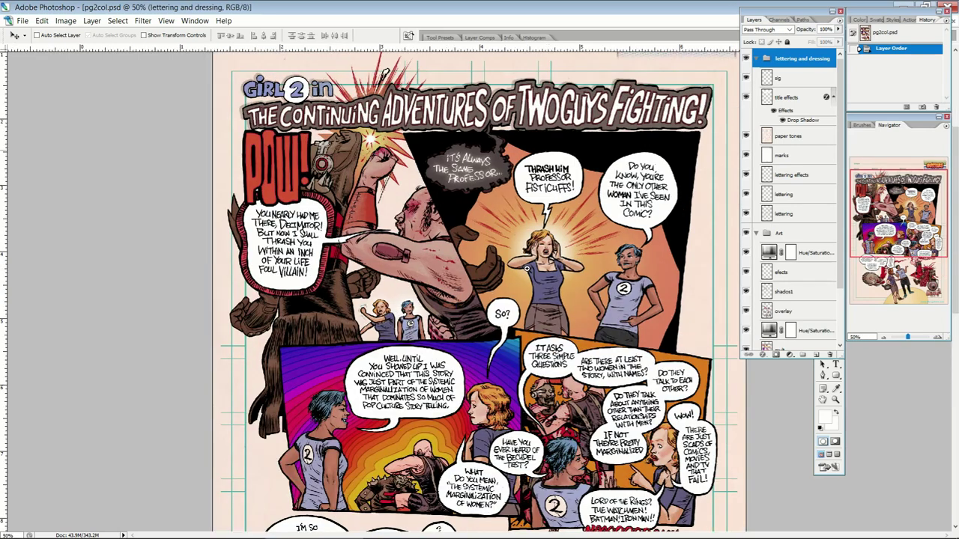
scroll(526, 268, up, 1)
drag(588, 304, 585, 164)
drag(588, 395, 560, 255)
drag(595, 409, 577, 160)
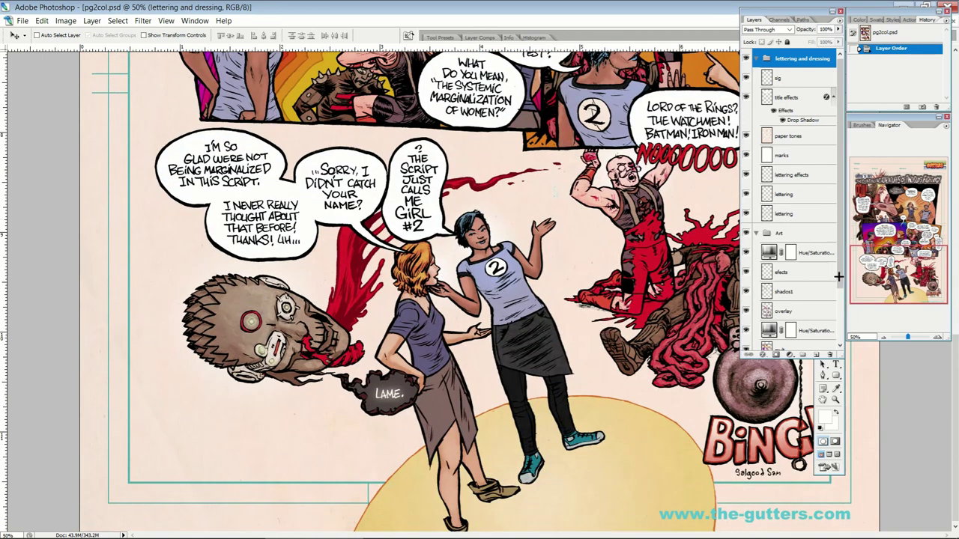
scroll(841, 257, down, 3)
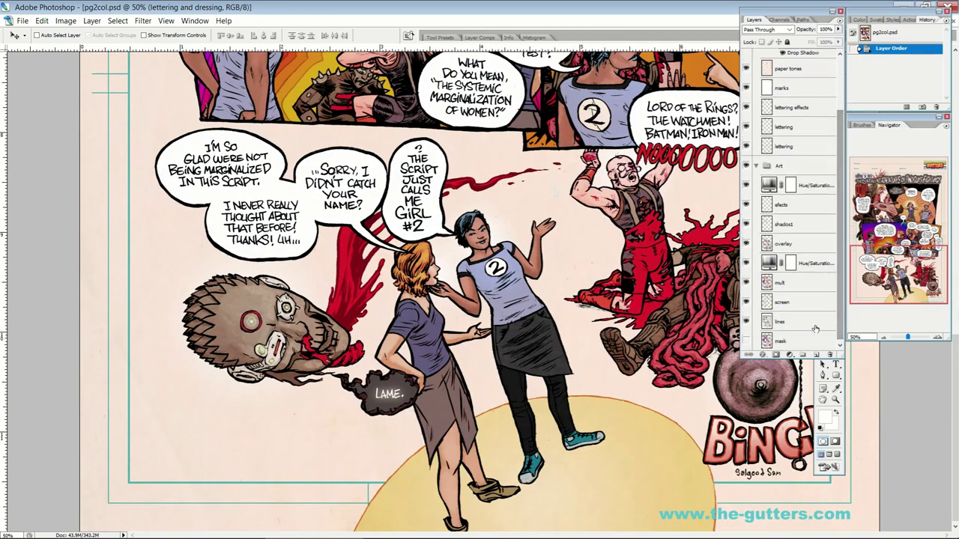
click(792, 323)
right_click(792, 323)
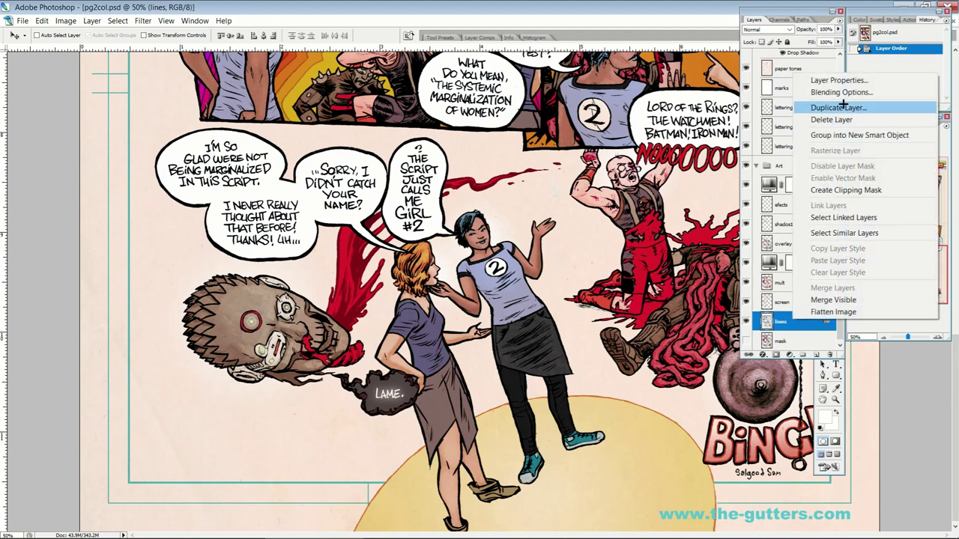
- Move the lines layer to the top of Art and set it to Multiply
click(781, 323)
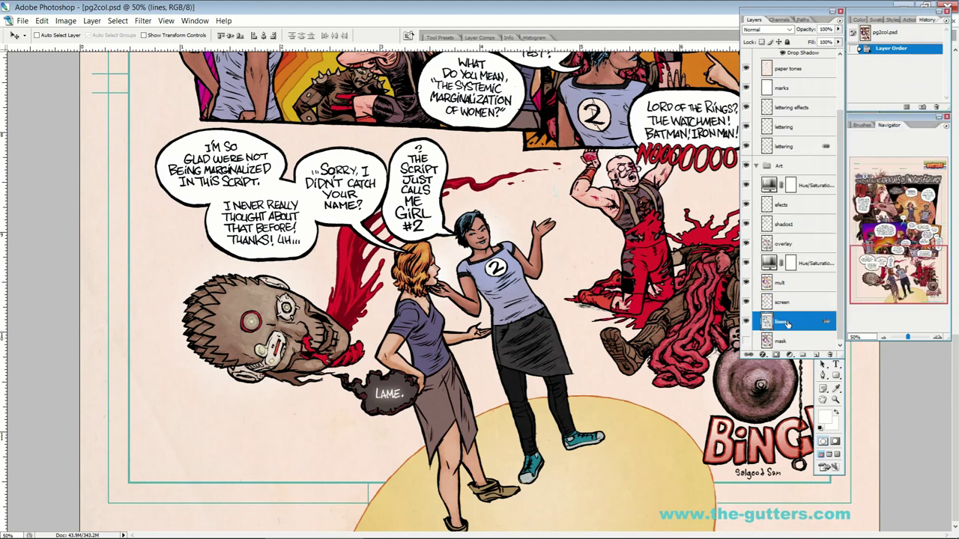
drag(787, 323, 808, 183)
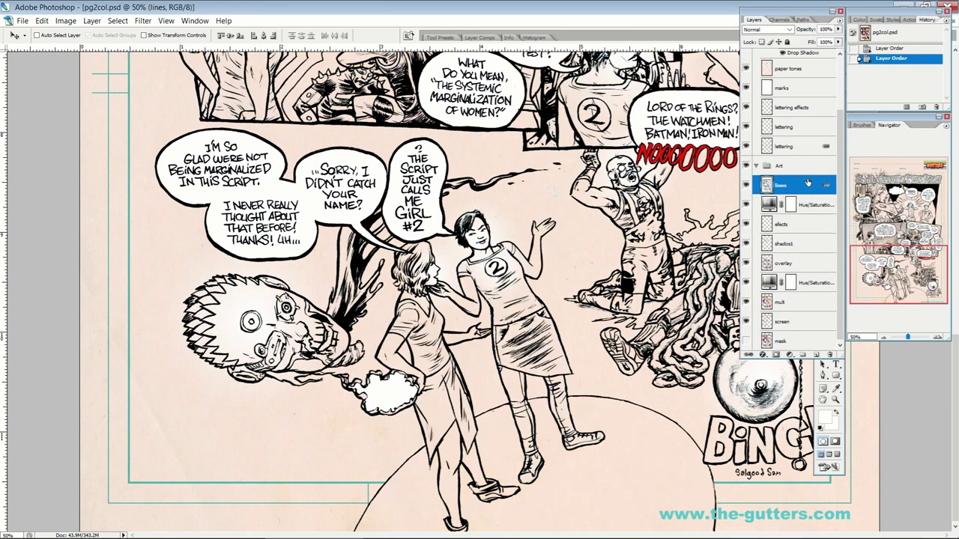
click(771, 30)
click(770, 71)
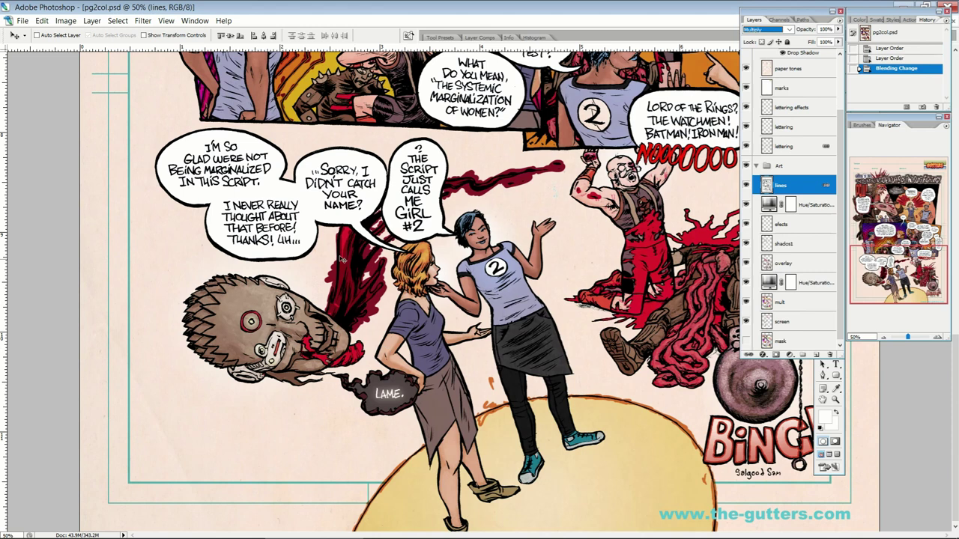
- Position the screen layer above lines, comparing the pink splatter with it on and off
drag(786, 324, 809, 183)
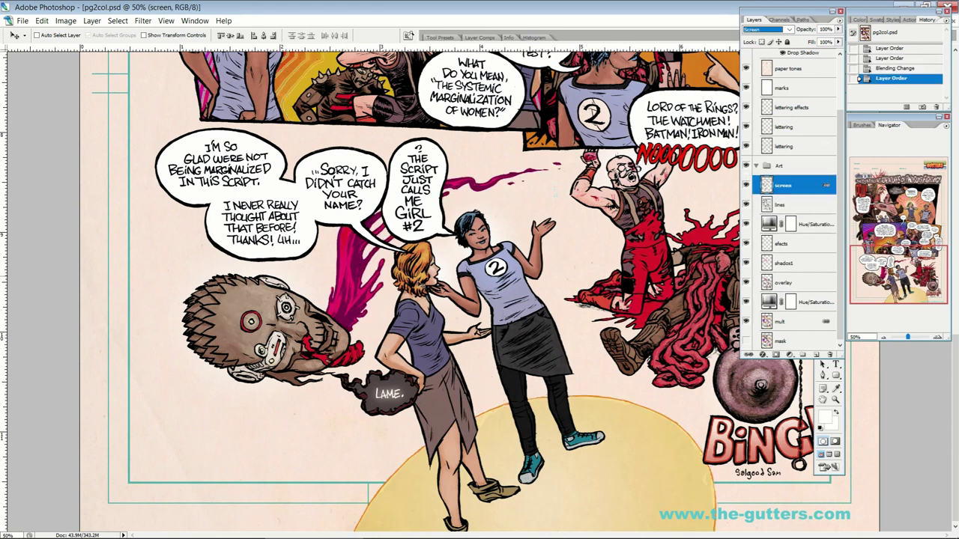
drag(299, 254, 378, 321)
click(747, 185)
click(746, 186)
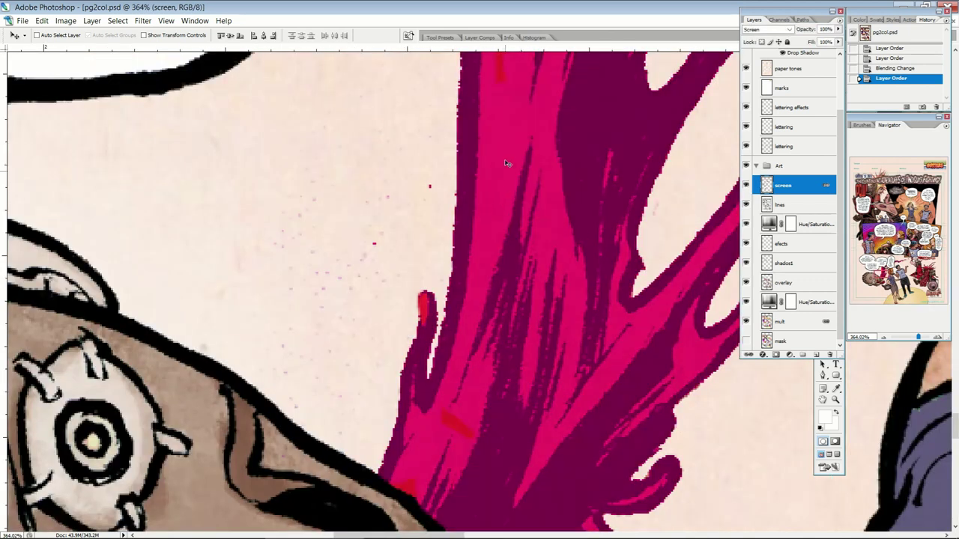
drag(507, 93, 502, 261)
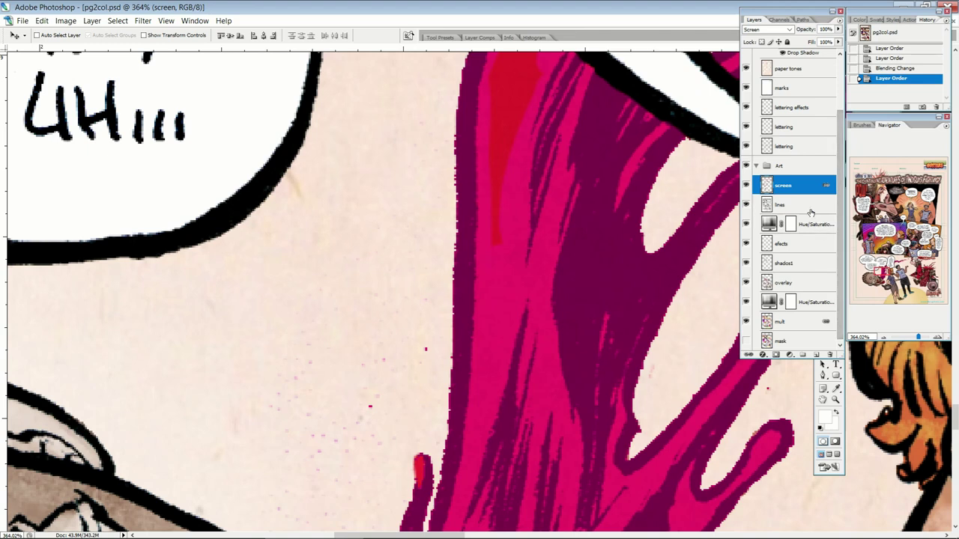
drag(809, 209, 813, 328)
drag(779, 185, 794, 311)
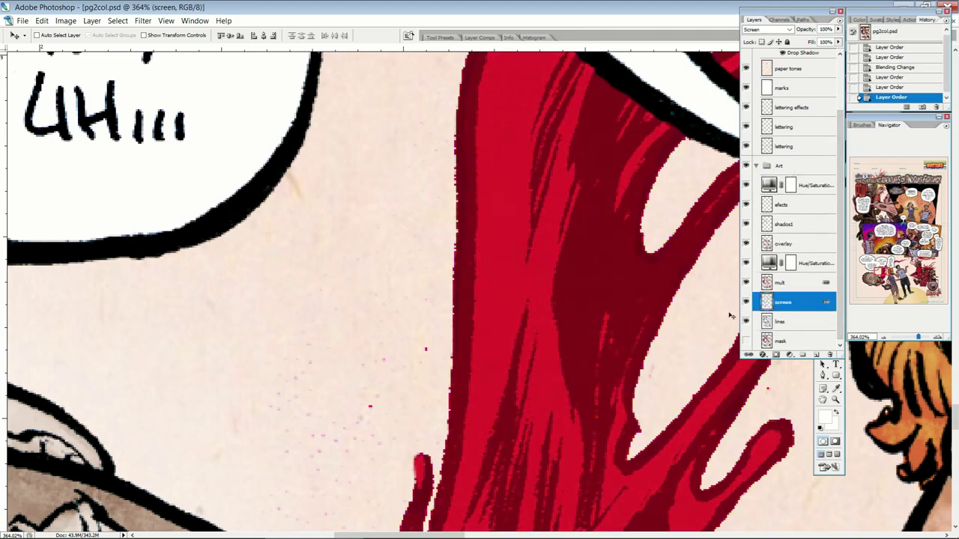
key(ctrl+minus)
key(ctrl+minus)
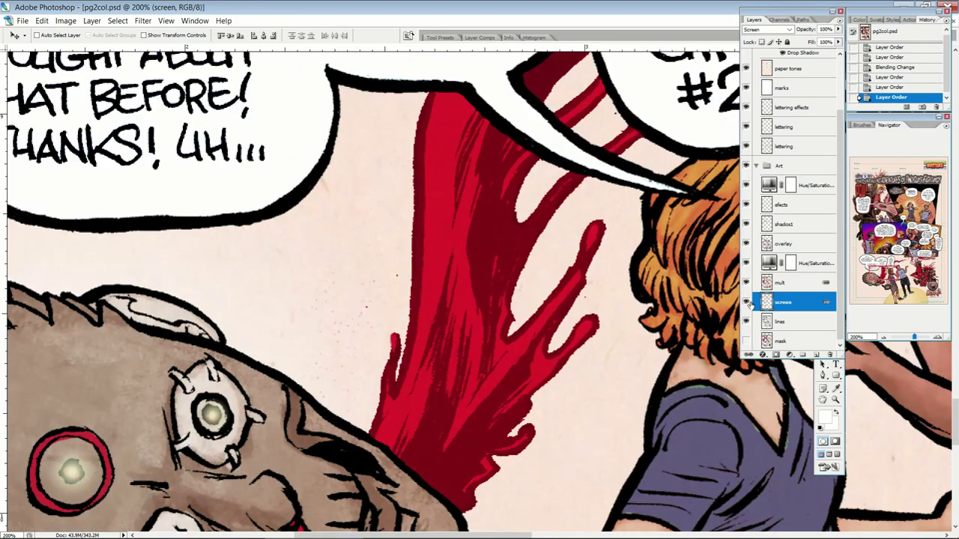
click(789, 282)
click(800, 244)
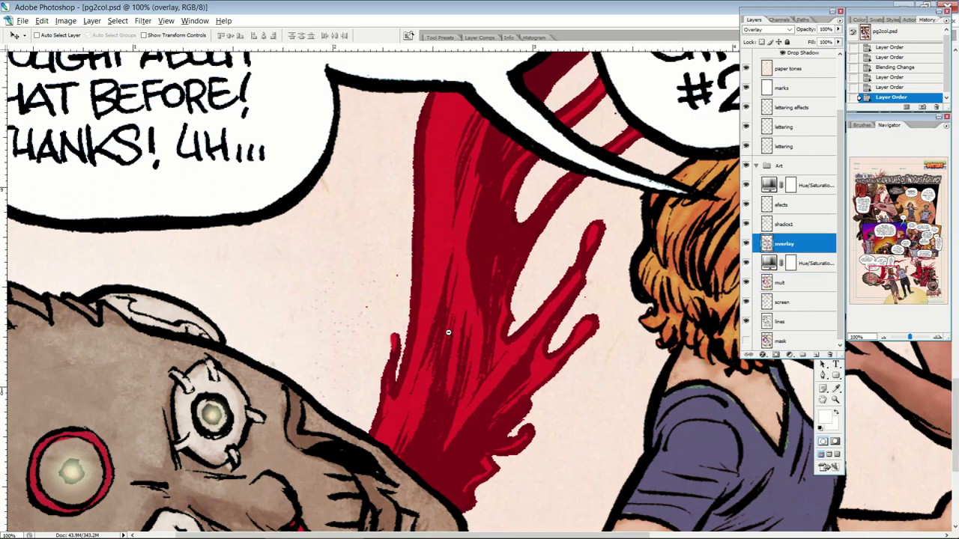
key(ctrl+minus)
key(ctrl+minus)
key(ctrl+minus)
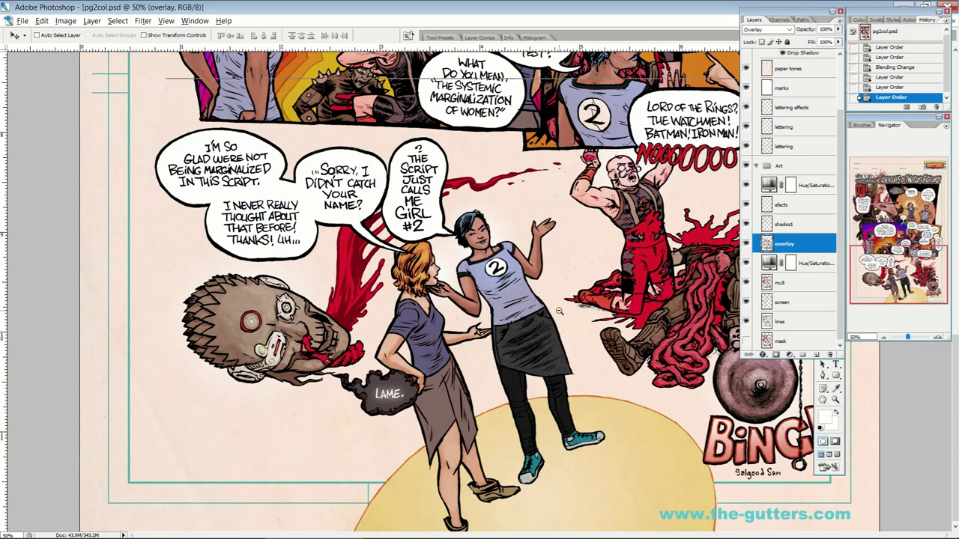
key(ctrl+minus)
scroll(555, 298, up, 8)
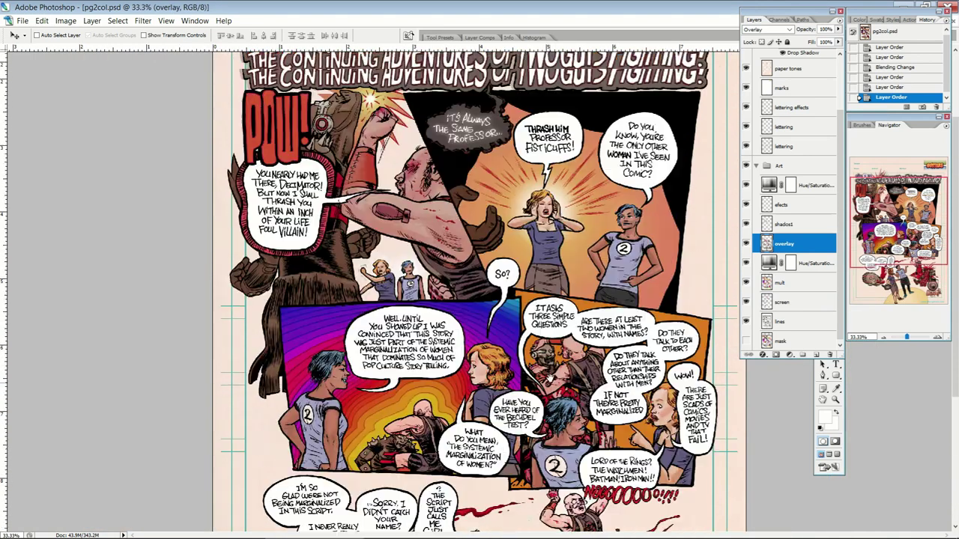
scroll(592, 290, up, 3)
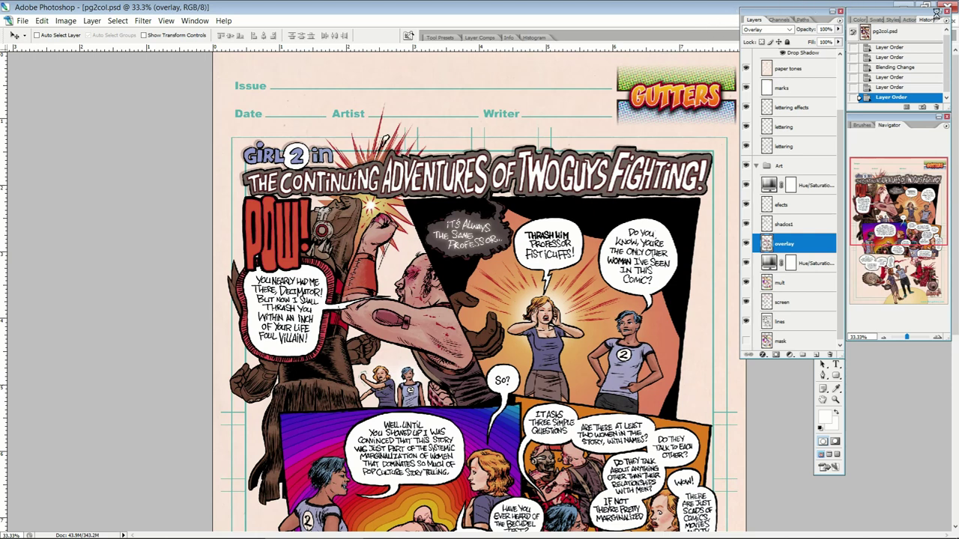
- Collapse the Art and lettering and dressing groups, then close pg2col.psd, saving changes
click(755, 166)
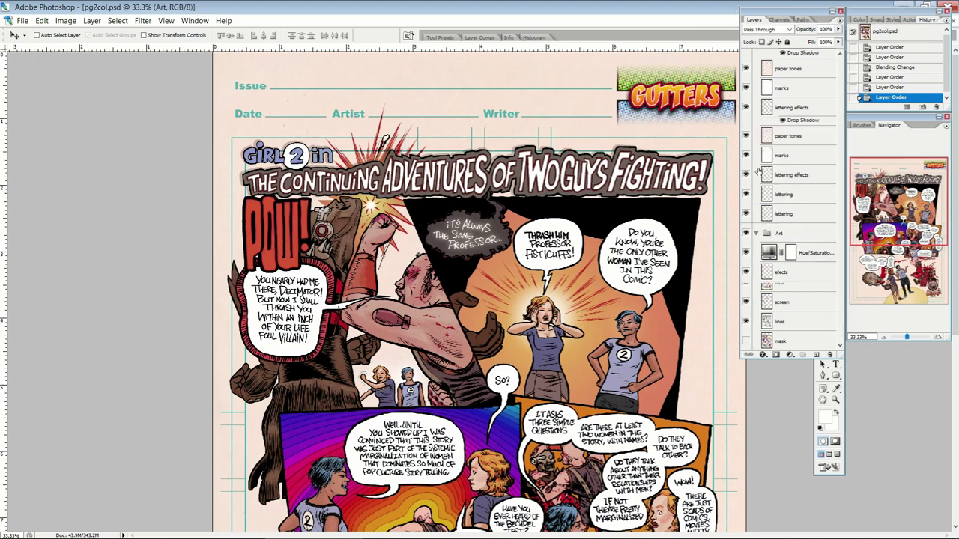
click(757, 58)
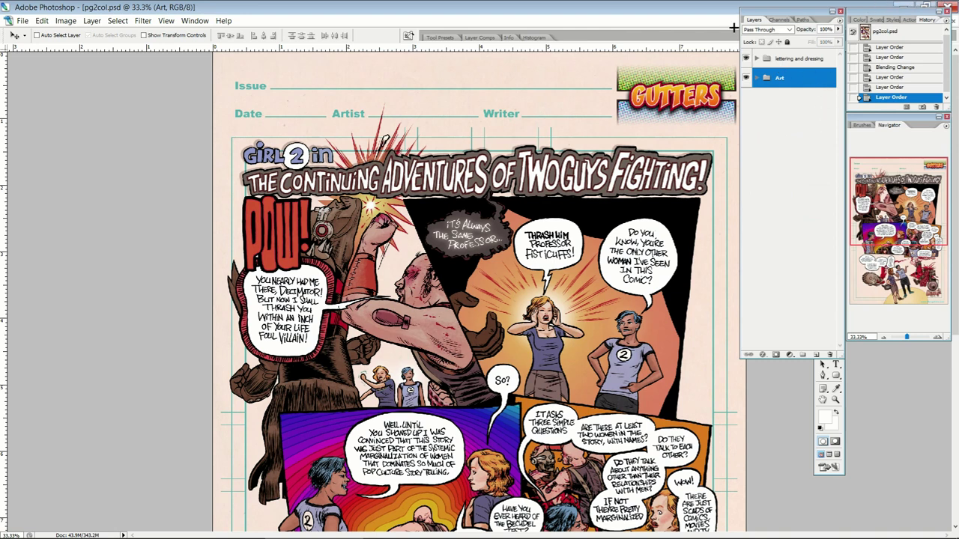
drag(908, 12, 915, 50)
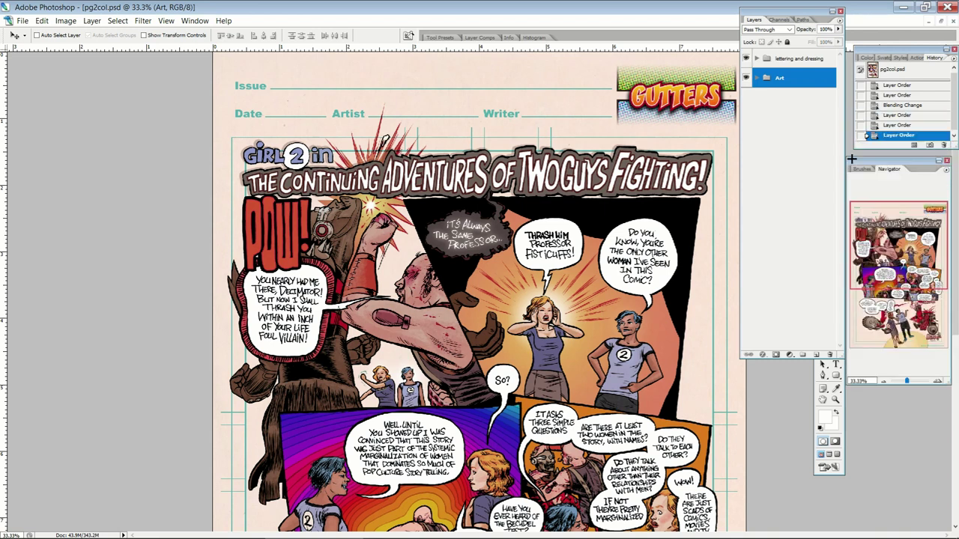
click(953, 20)
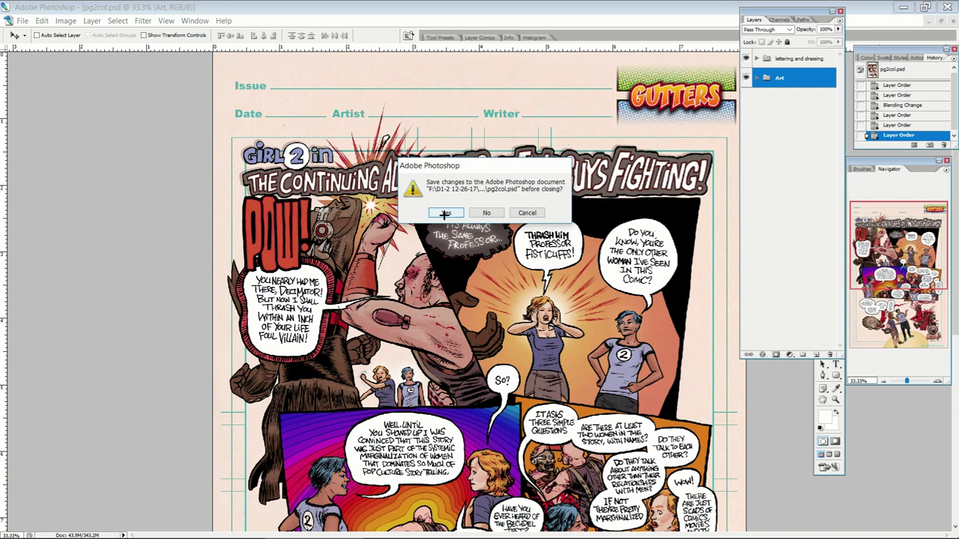
click(445, 215)
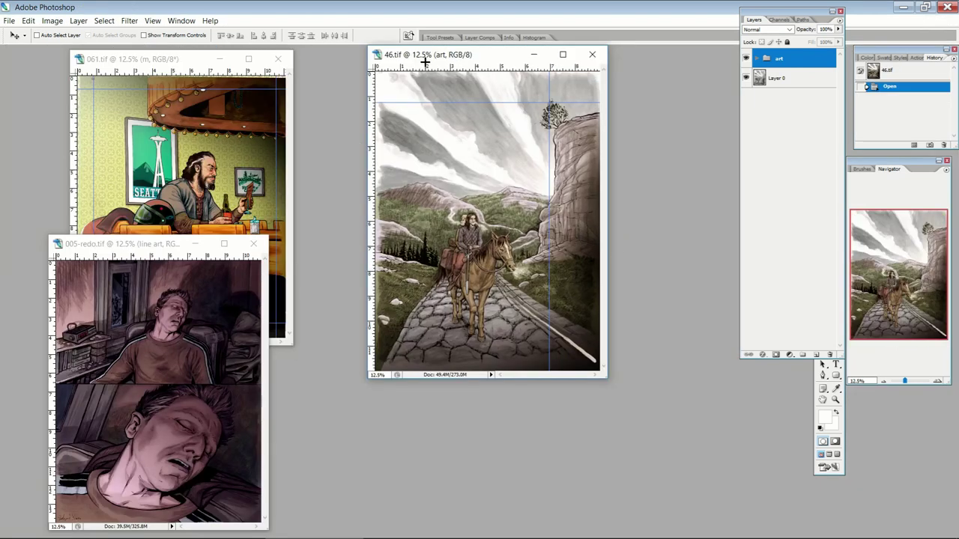
- Bring 061.tif to the front, maximize its window and fit the page on screen
click(150, 61)
double_click(150, 60)
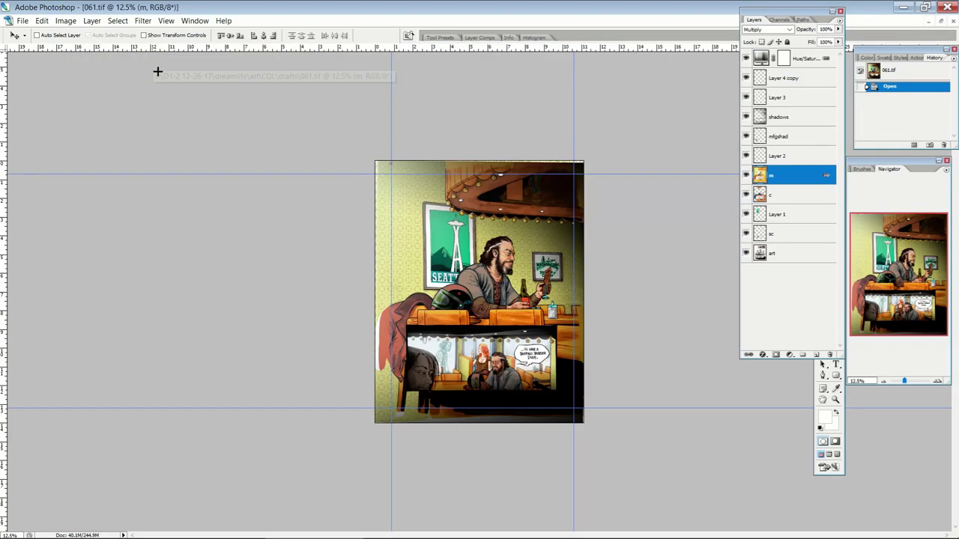
key(ctrl+0)
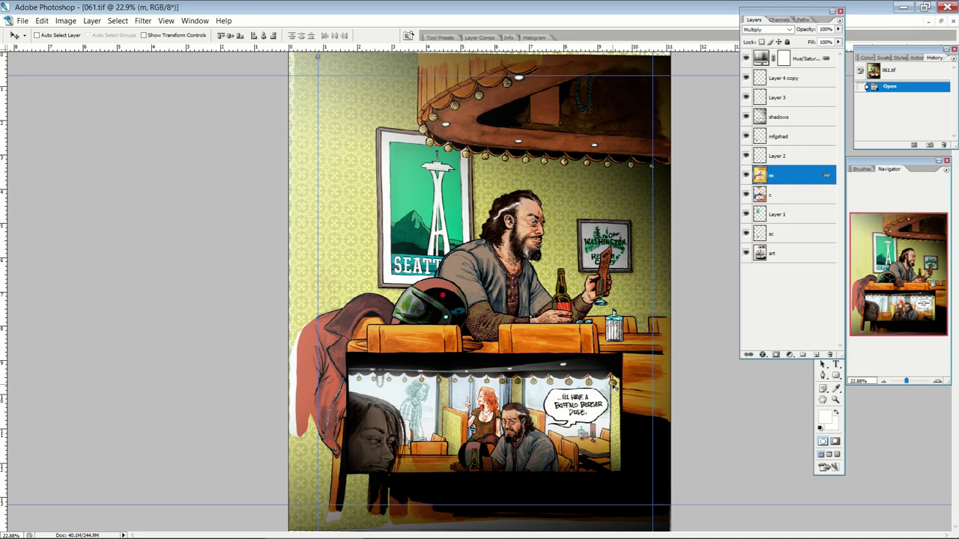
- Toggle Layer 4 copy, Layer 3 and the art layer to compare the lights and line work
click(746, 78)
click(746, 78)
click(746, 77)
click(746, 78)
click(746, 97)
click(746, 97)
click(746, 254)
click(746, 254)
- Hide every layer above art, leaving only the inked drawing, and inspect it closely
drag(746, 60, 745, 238)
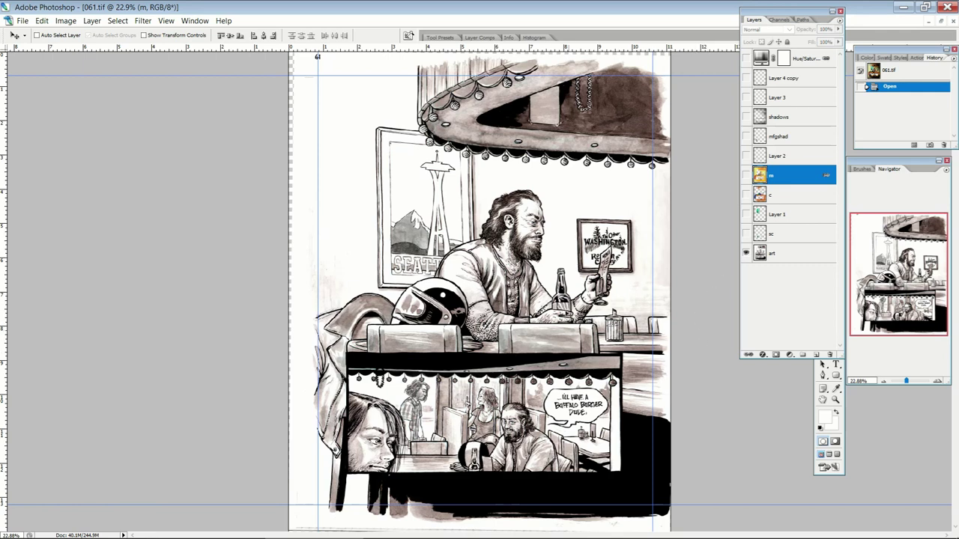
scroll(454, 356, up, 3)
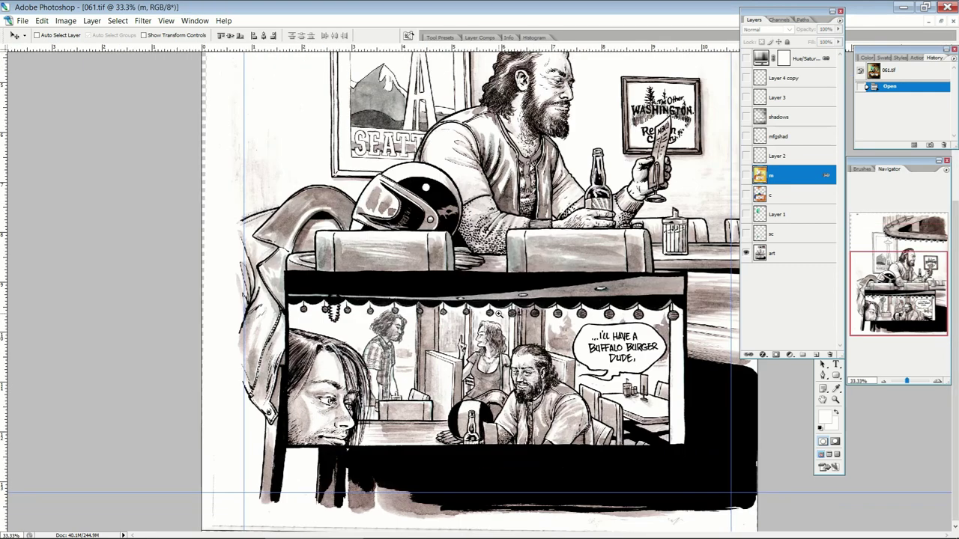
scroll(534, 241, up, 5)
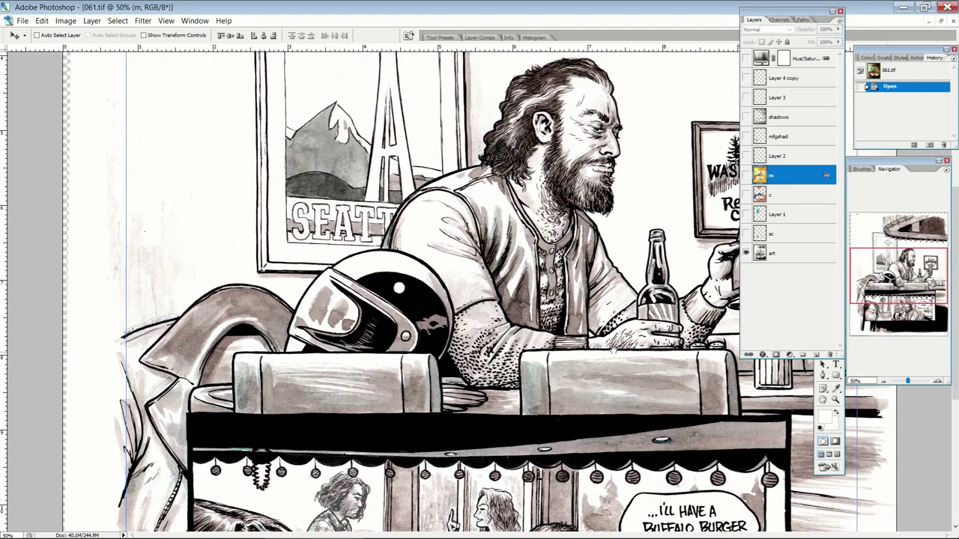
scroll(554, 337, up, 1)
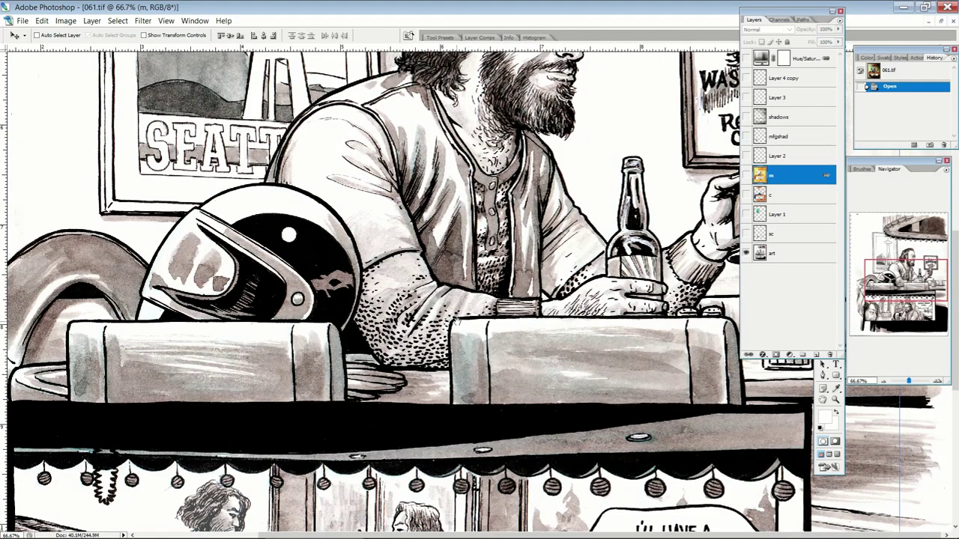
scroll(456, 319, up, 3)
scroll(437, 453, up, 5)
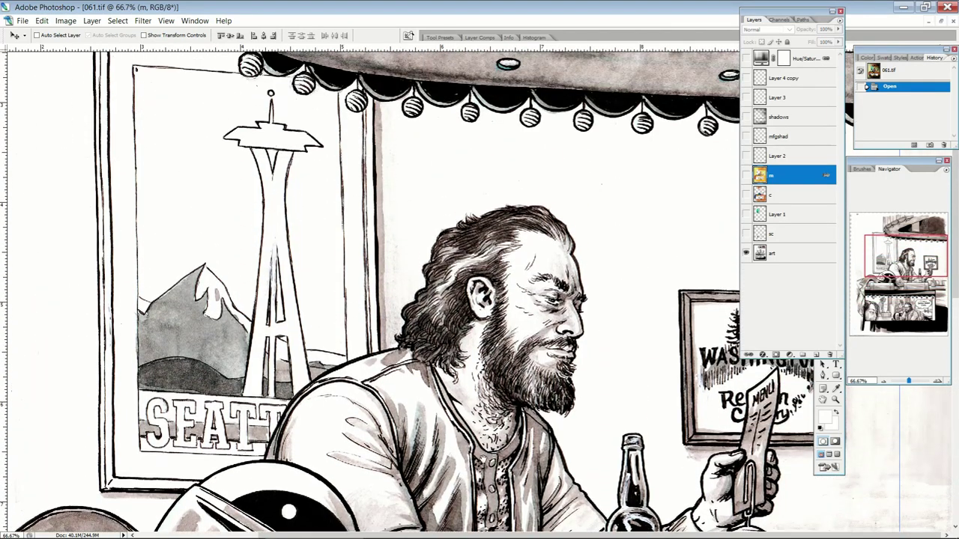
scroll(375, 292, up, 3)
scroll(375, 292, down, 4)
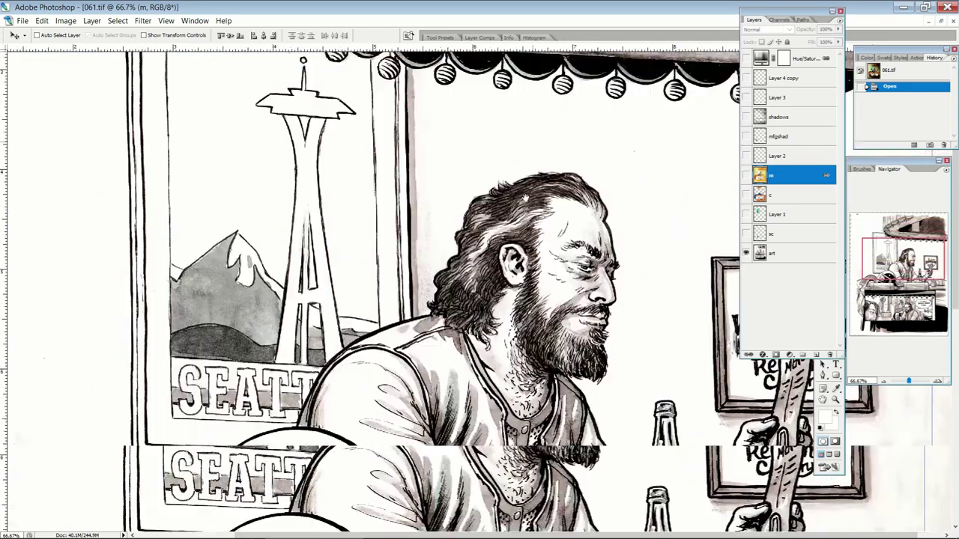
scroll(533, 365, down, 10)
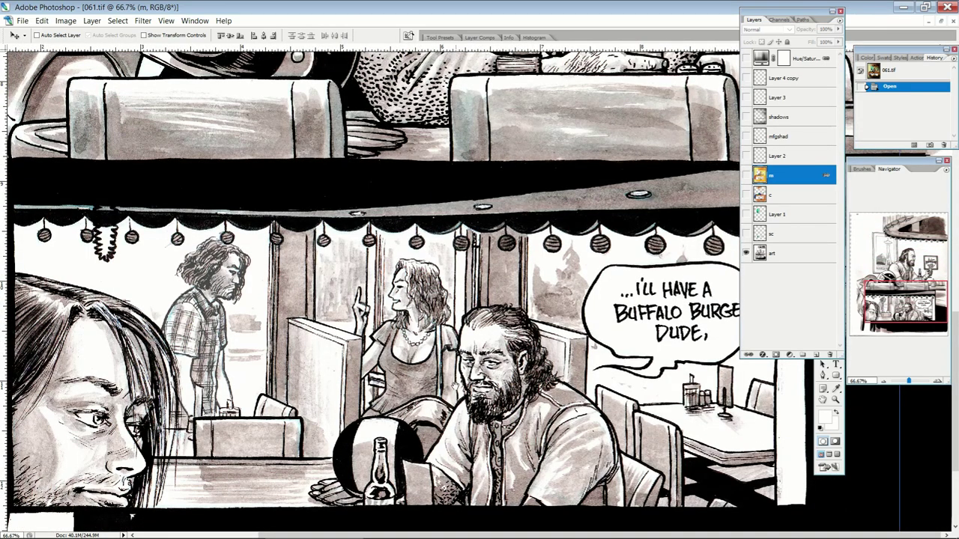
scroll(453, 388, left, 4)
scroll(452, 388, down, 1)
scroll(643, 313, left, 1)
scroll(643, 313, down, 1)
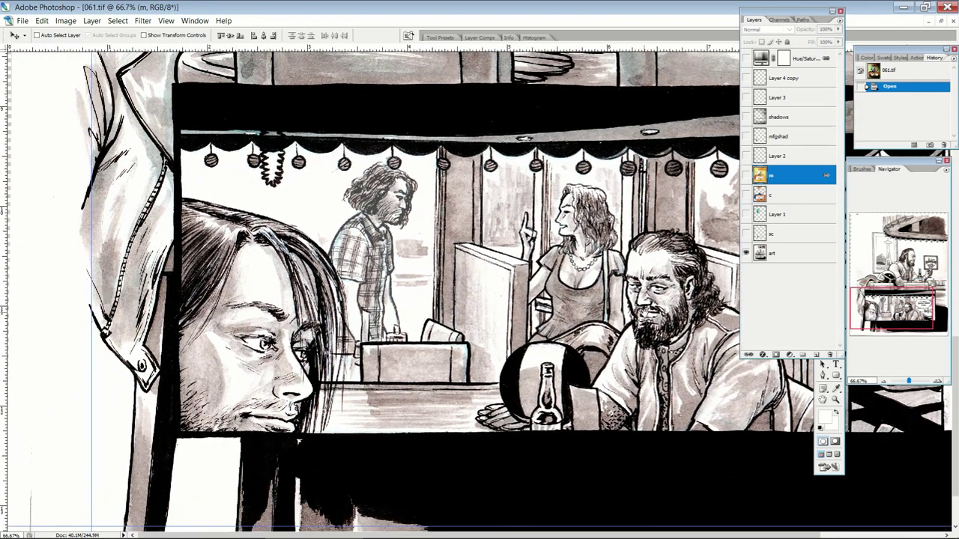
scroll(446, 222, up, 5)
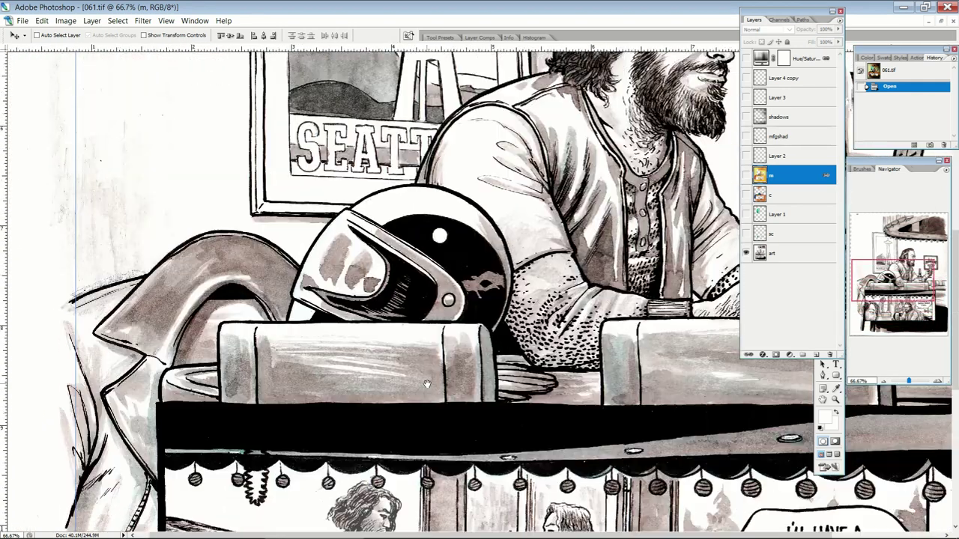
scroll(550, 236, up, 2)
scroll(532, 300, up, 3)
scroll(524, 317, right, 1)
scroll(524, 318, up, 2)
scroll(525, 318, right, 2)
scroll(622, 386, down, 4)
- Zoom out to 33.3%, review the Buffalo Burger and Space Needle panels, then zoom on the man's torso
key(ctrl+minus)
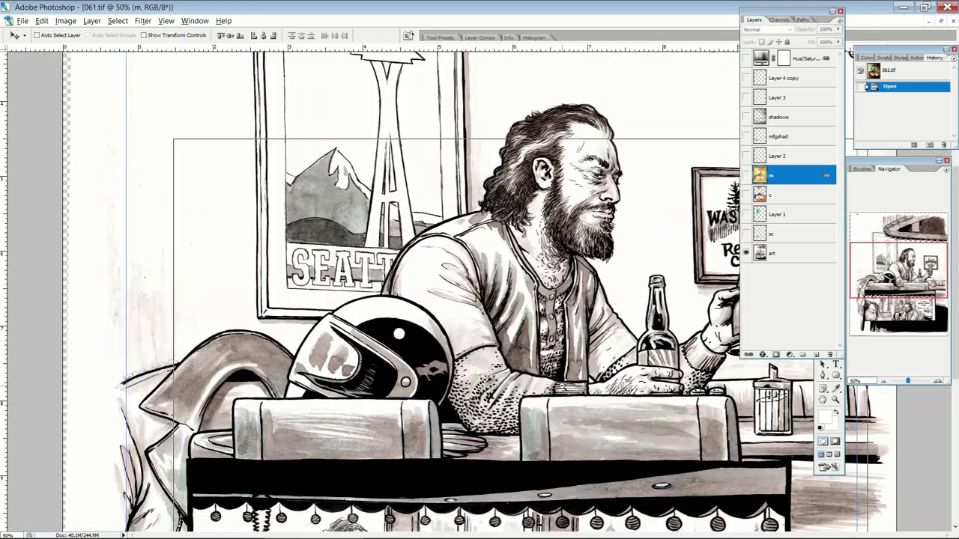
key(ctrl+minus)
scroll(616, 300, up, 4)
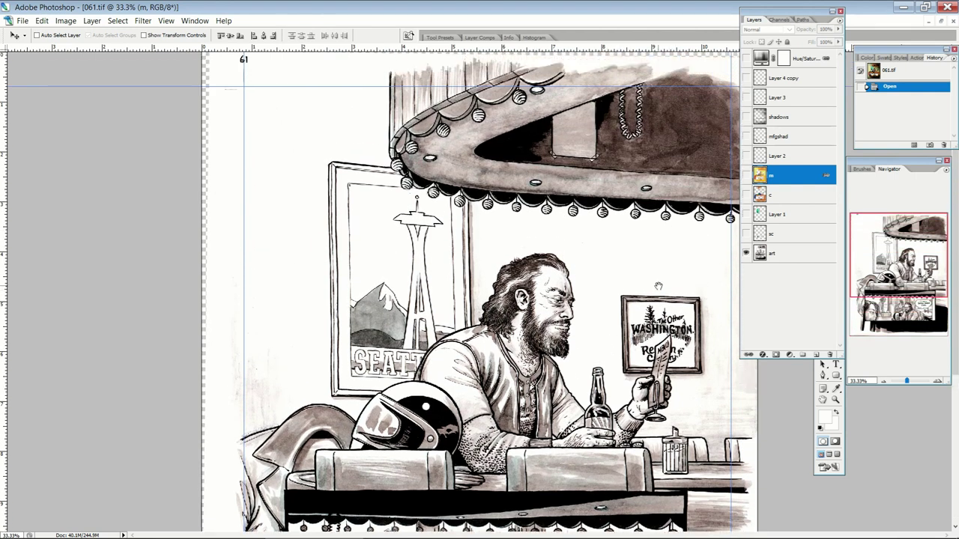
drag(665, 418, 661, 246)
drag(653, 373, 650, 338)
drag(636, 293, 626, 428)
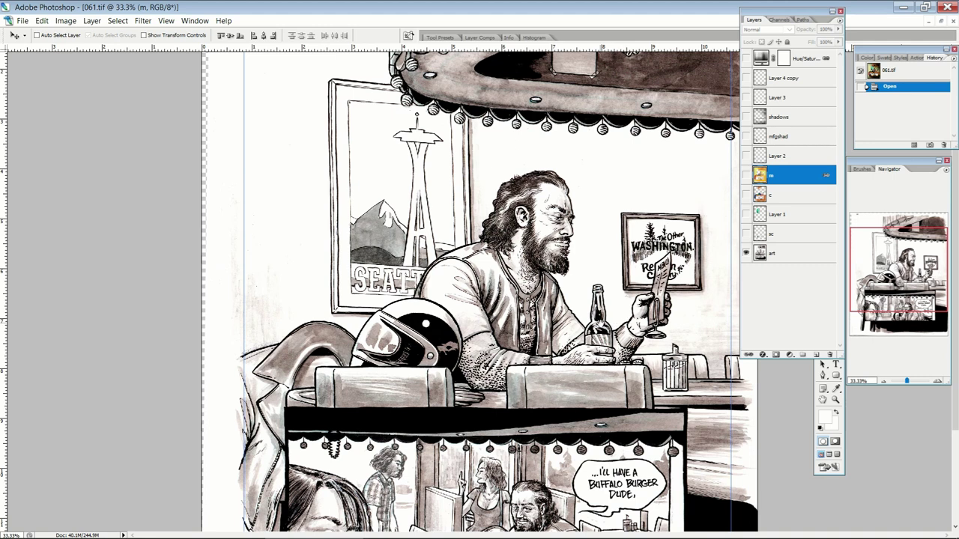
scroll(590, 436, up, 1)
scroll(591, 463, down, 2)
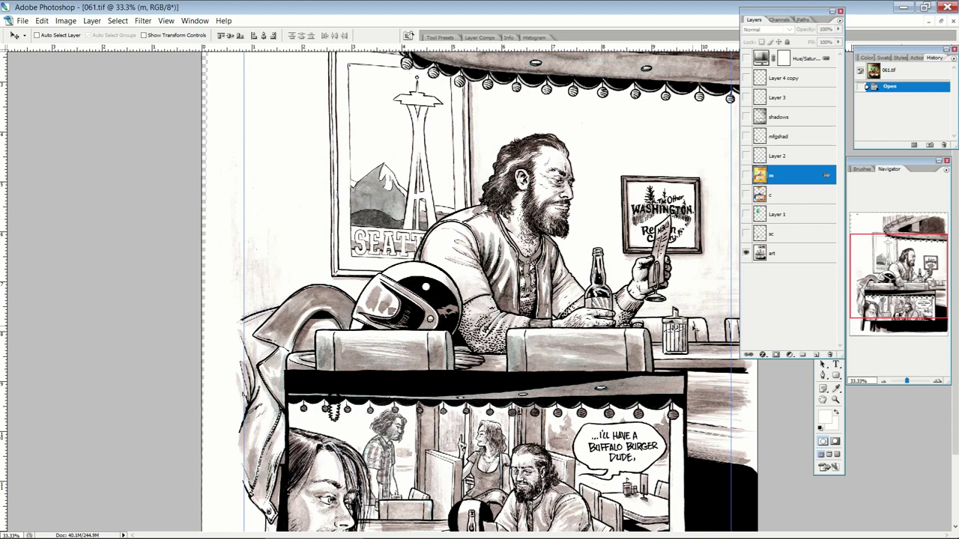
drag(451, 213, 625, 402)
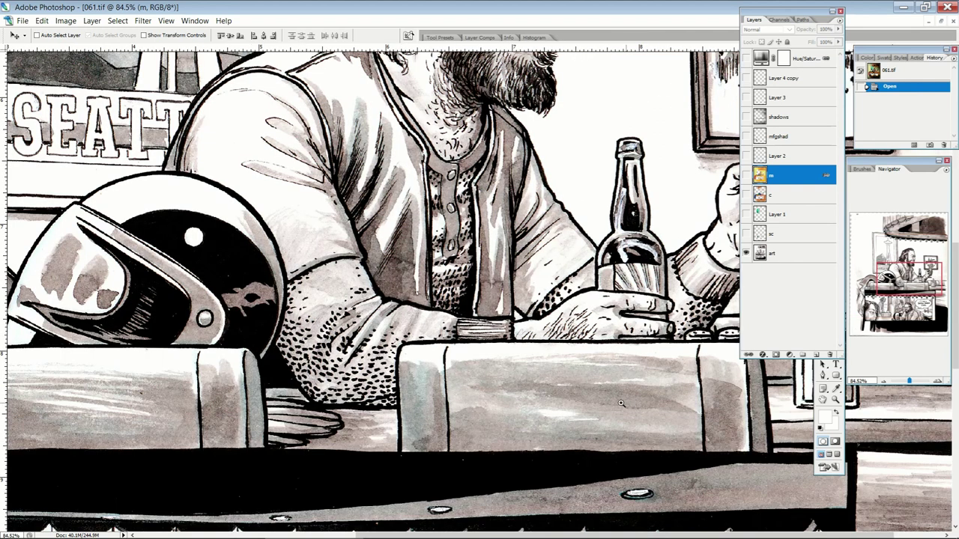
scroll(500, 263, up, 2)
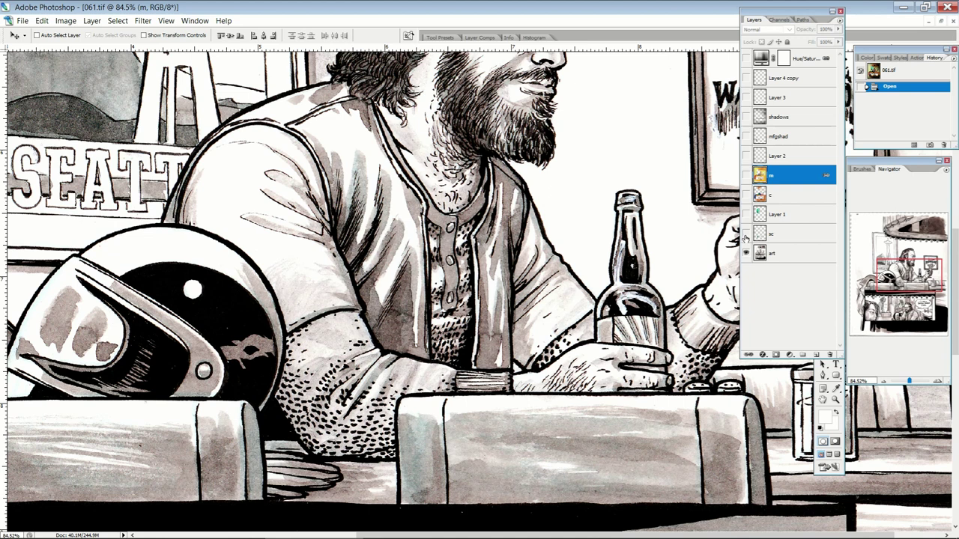
alt+click(718, 262)
alt+click(718, 261)
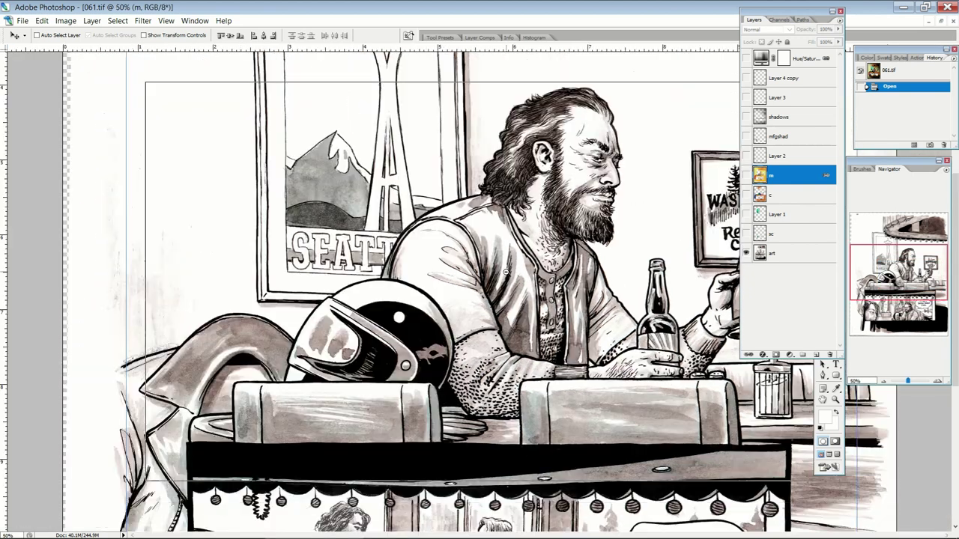
alt+click(717, 261)
click(746, 234)
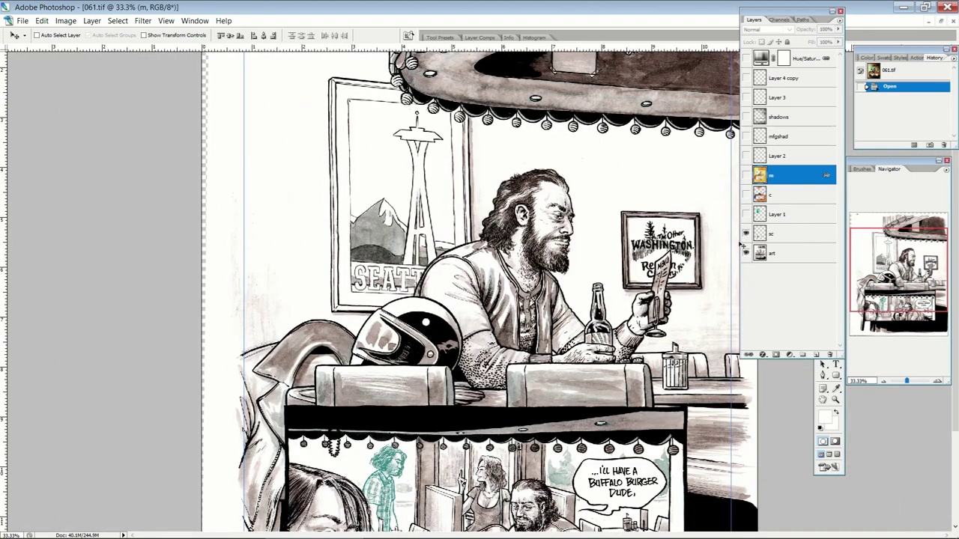
scroll(619, 252, down, 1)
scroll(619, 252, down, 3)
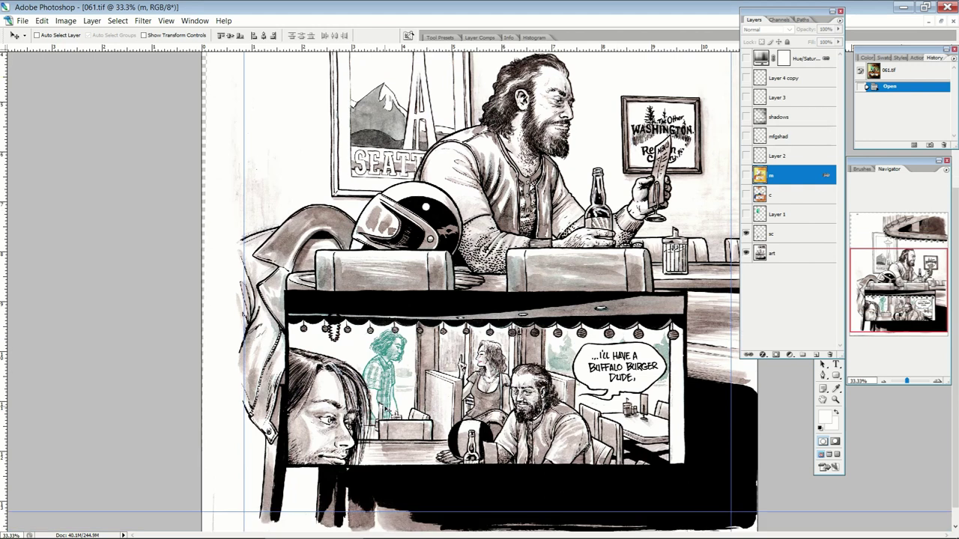
drag(353, 330, 427, 429)
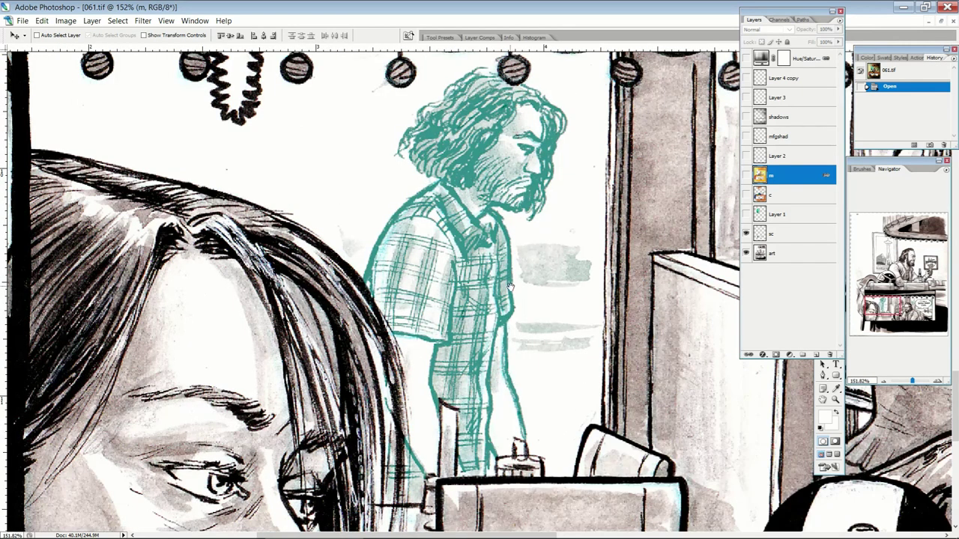
click(746, 235)
click(745, 234)
click(746, 253)
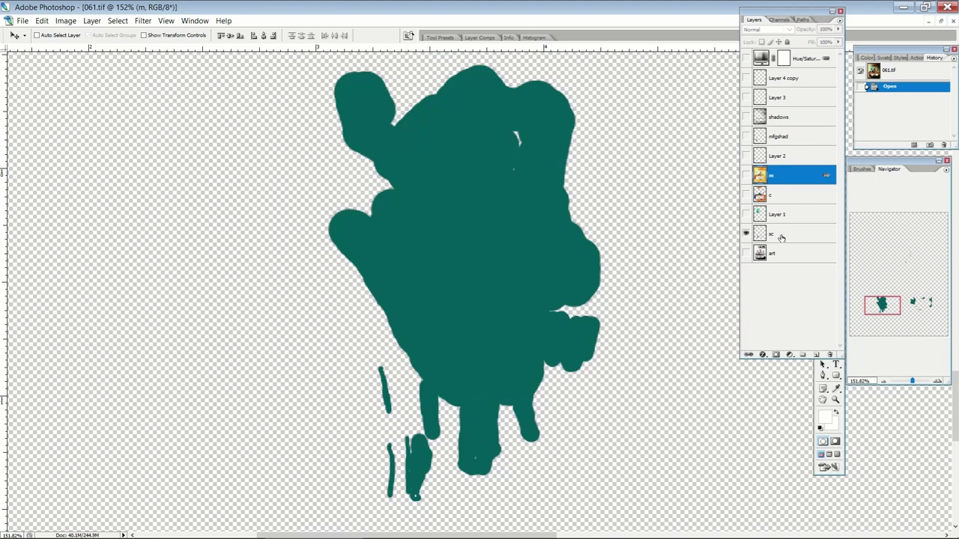
click(745, 253)
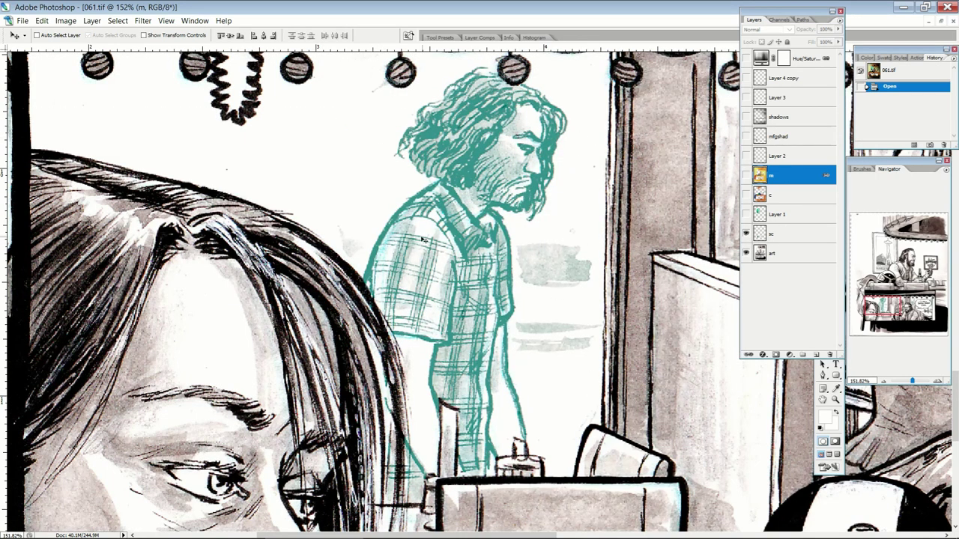
alt+click(454, 317)
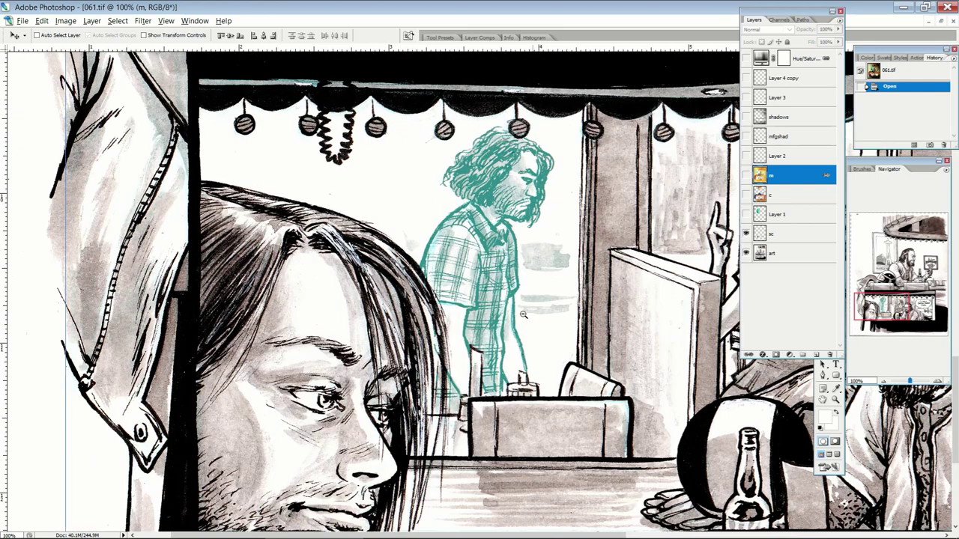
scroll(459, 265, right, 6)
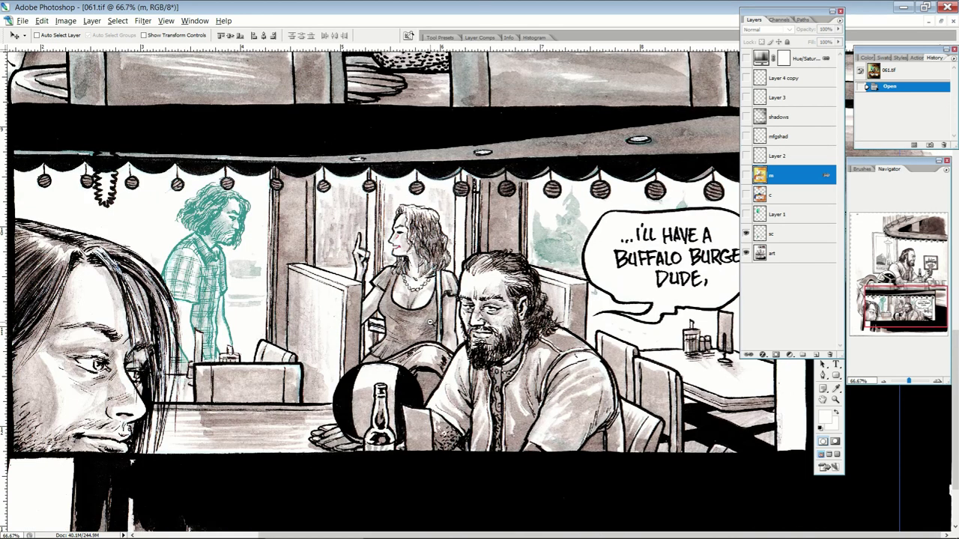
alt+click(433, 323)
drag(329, 206, 446, 289)
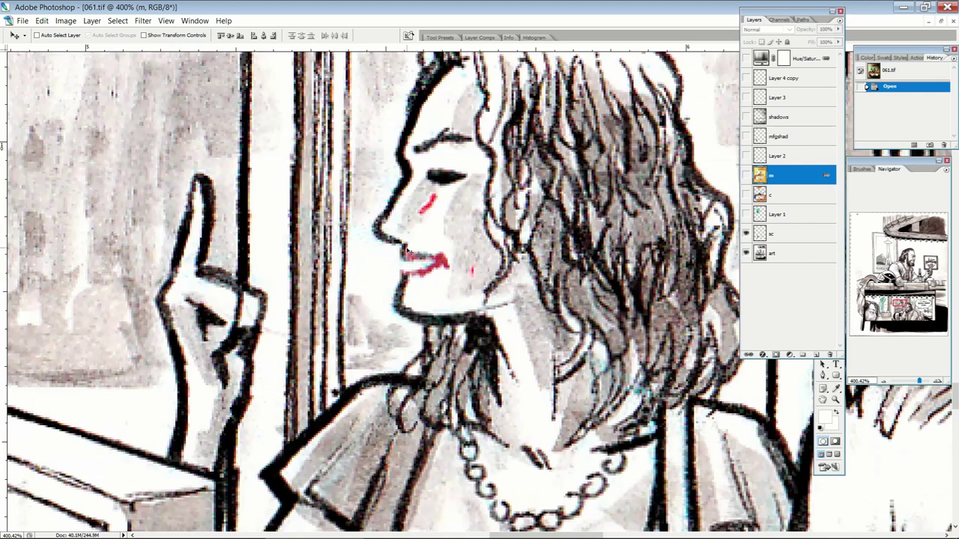
click(746, 235)
click(746, 235)
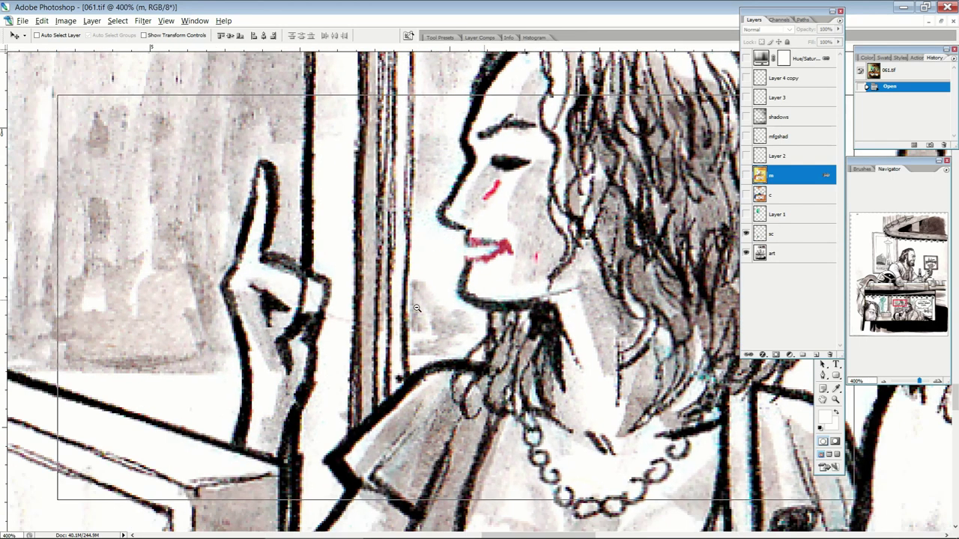
alt+click(417, 308)
alt+click(418, 308)
alt+click(417, 308)
alt+click(417, 308)
alt+click(487, 495)
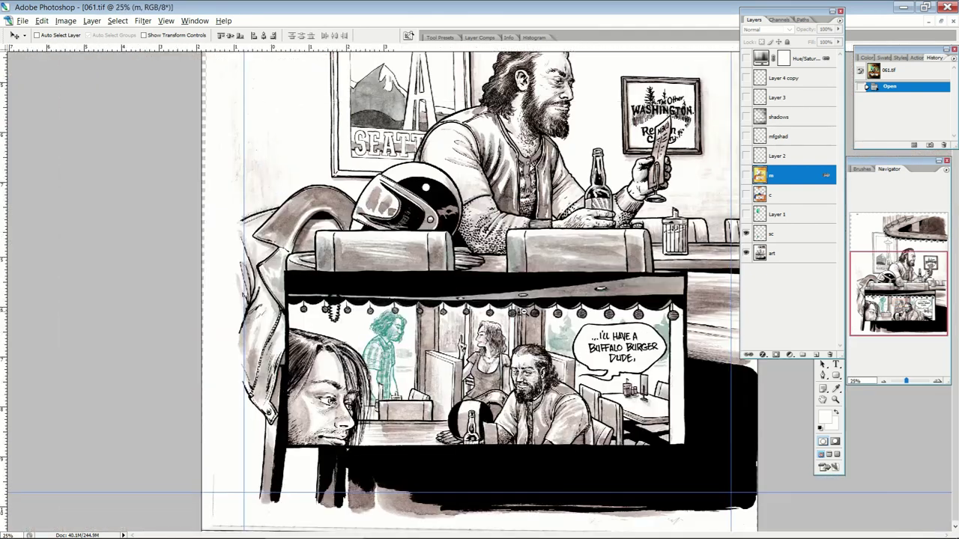
alt+click(487, 494)
- Preview and re-hide Layer 1's green poster, then turn on layer c and zoom on the bearded man
drag(655, 265, 651, 292)
click(779, 216)
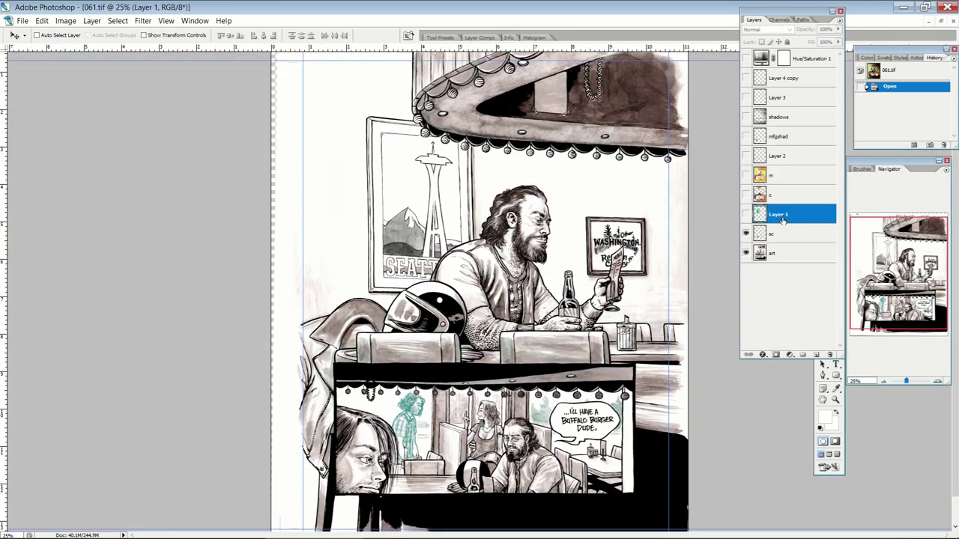
click(745, 215)
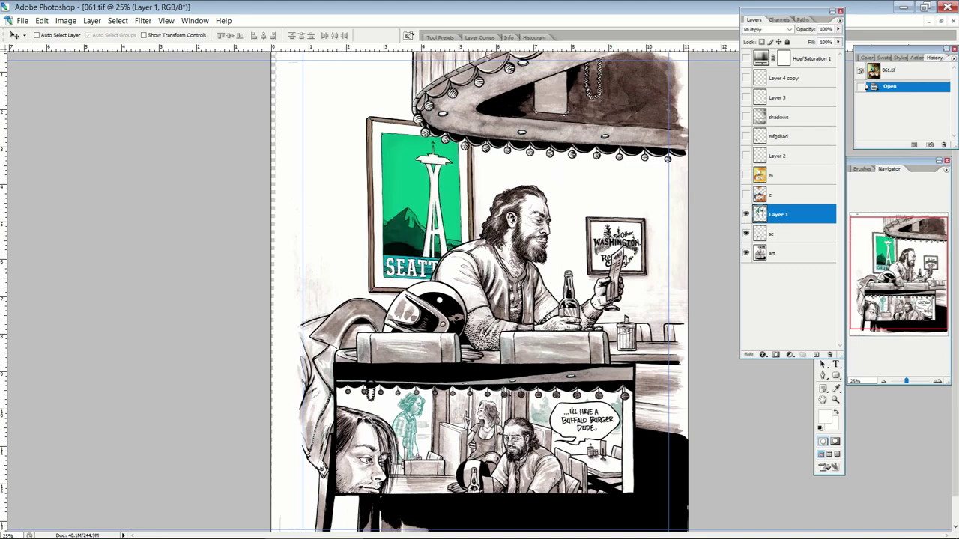
click(745, 213)
click(779, 196)
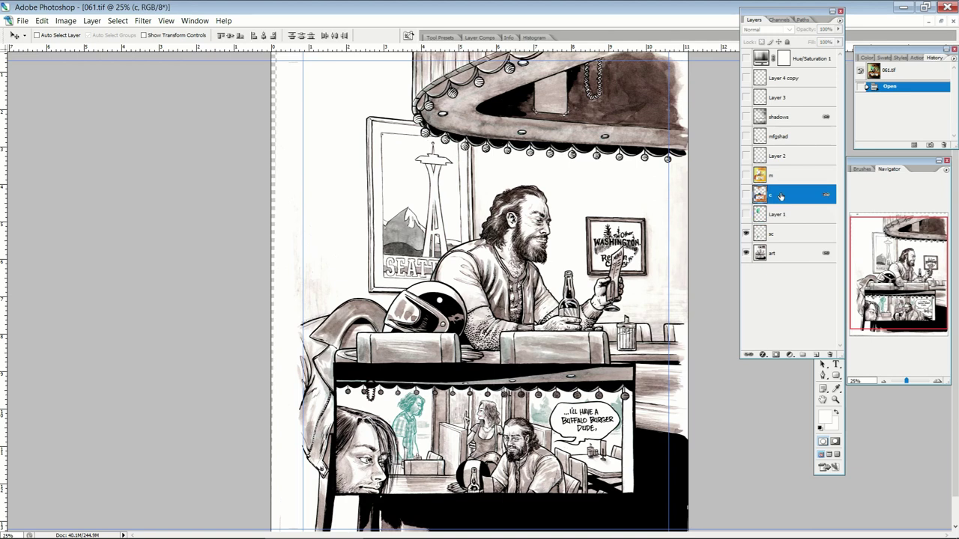
click(745, 195)
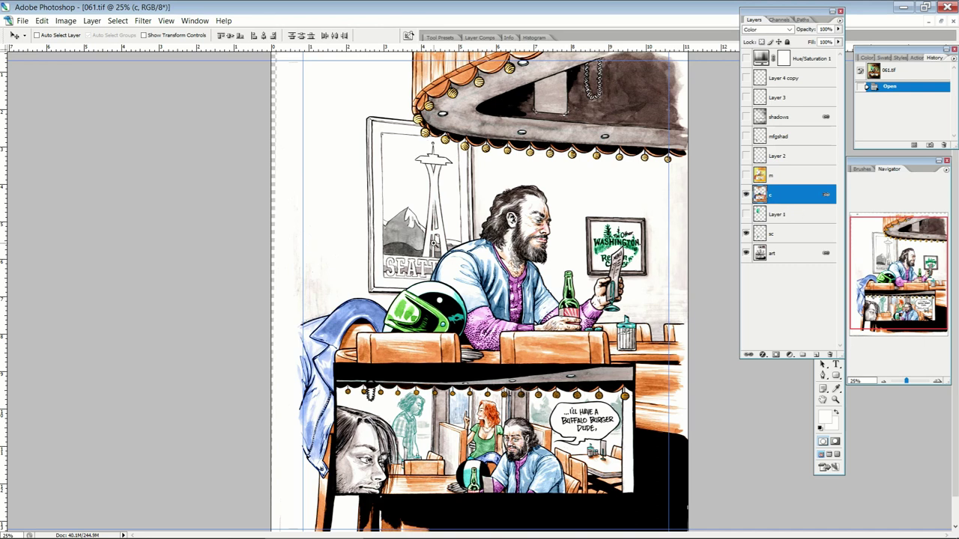
drag(434, 243, 553, 365)
drag(570, 222, 491, 271)
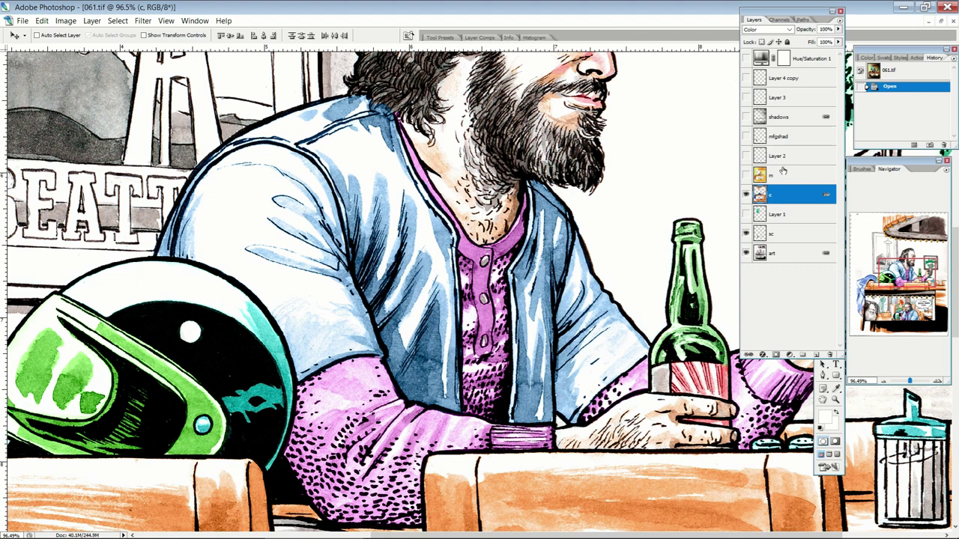
key(ctrl+minus)
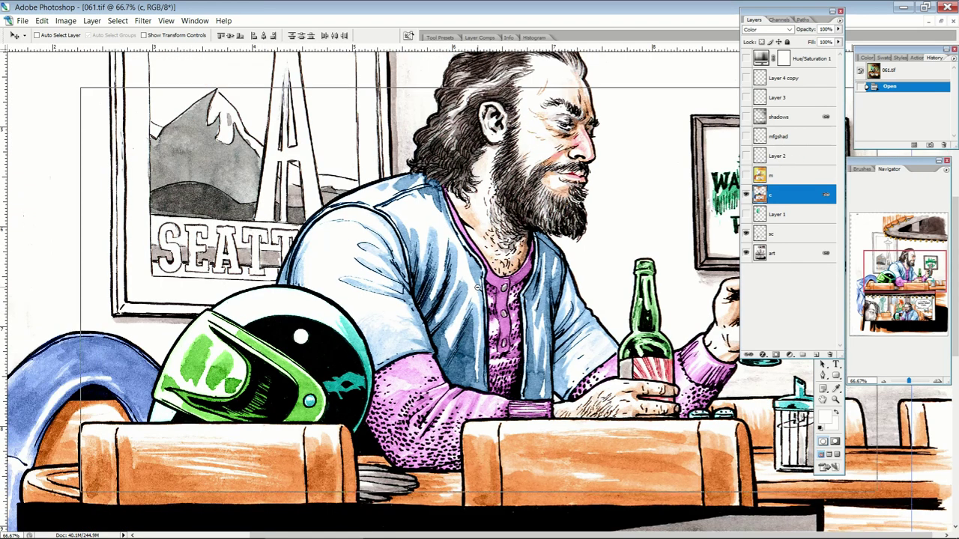
key(ctrl+minus)
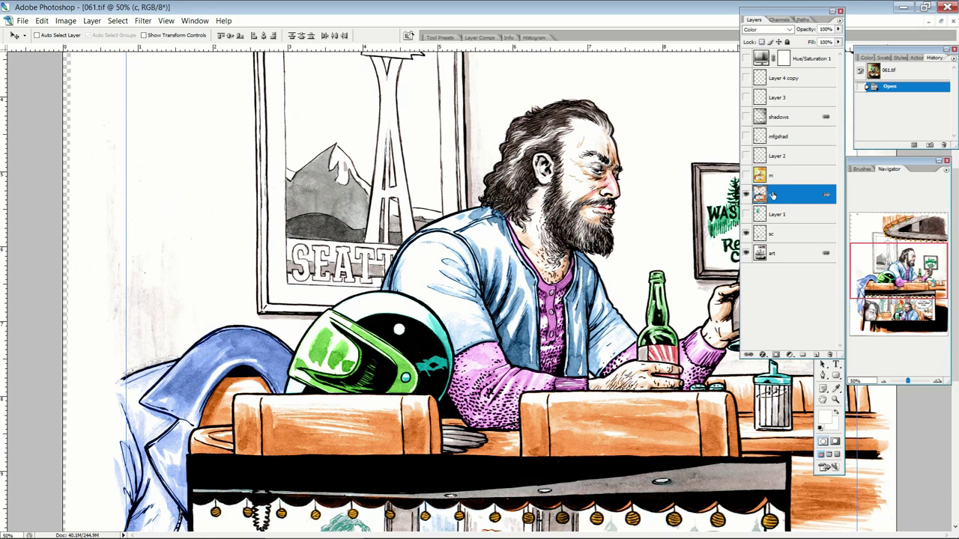
click(761, 30)
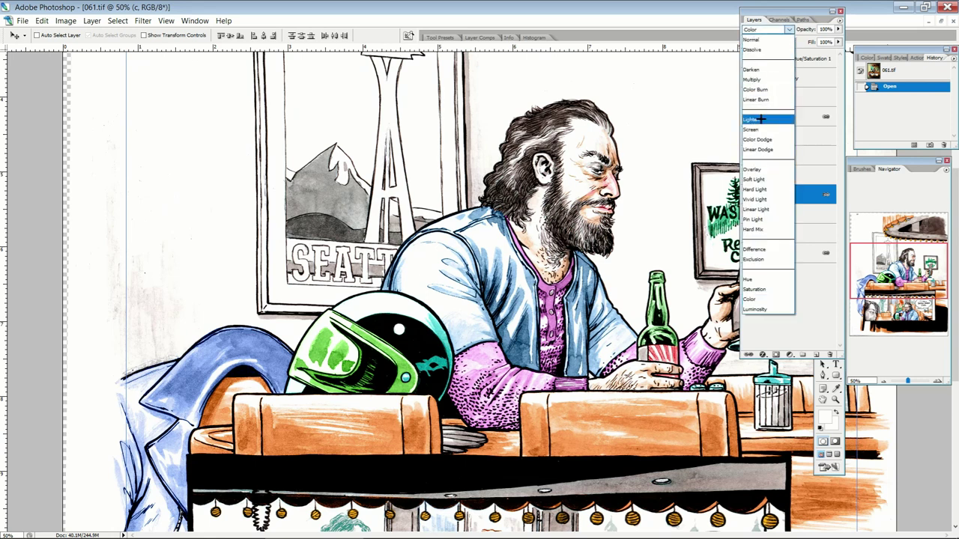
click(766, 170)
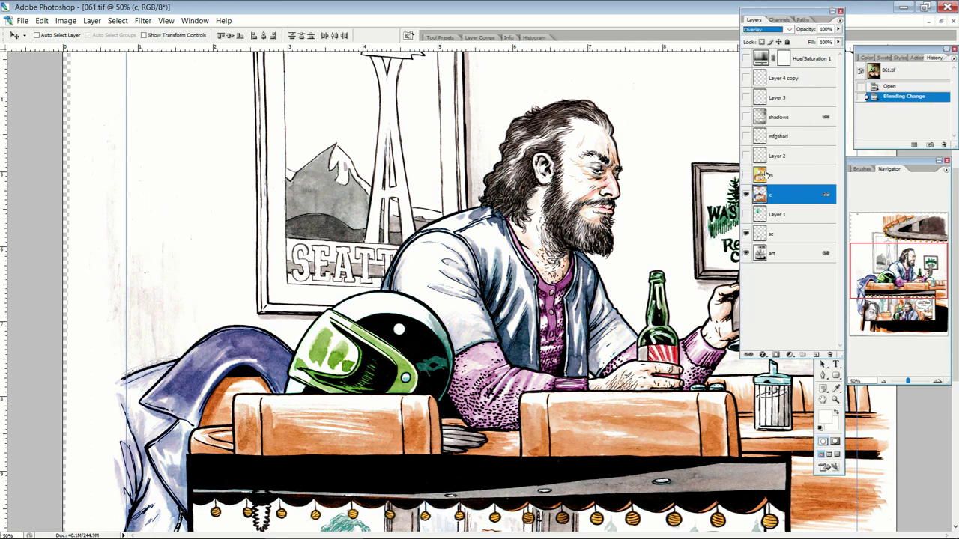
click(765, 29)
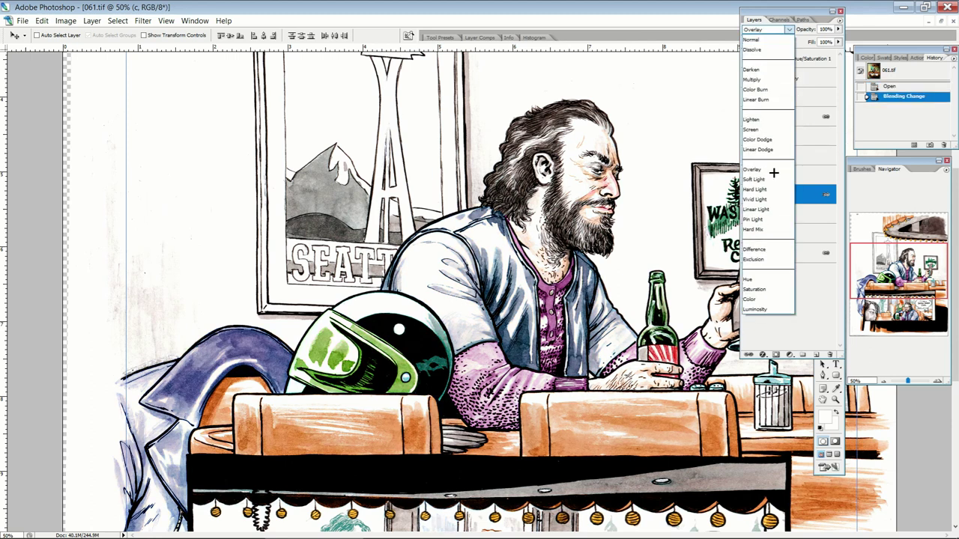
click(758, 279)
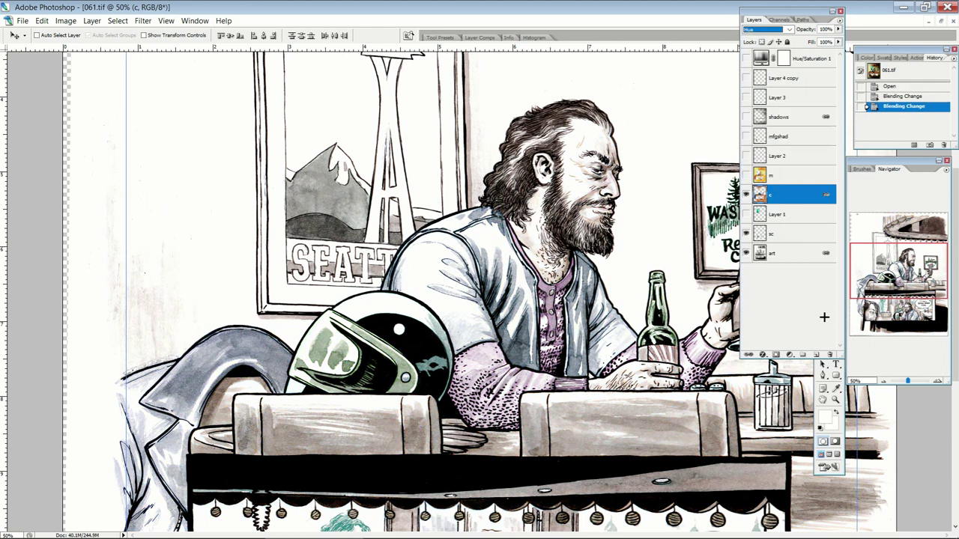
click(766, 29)
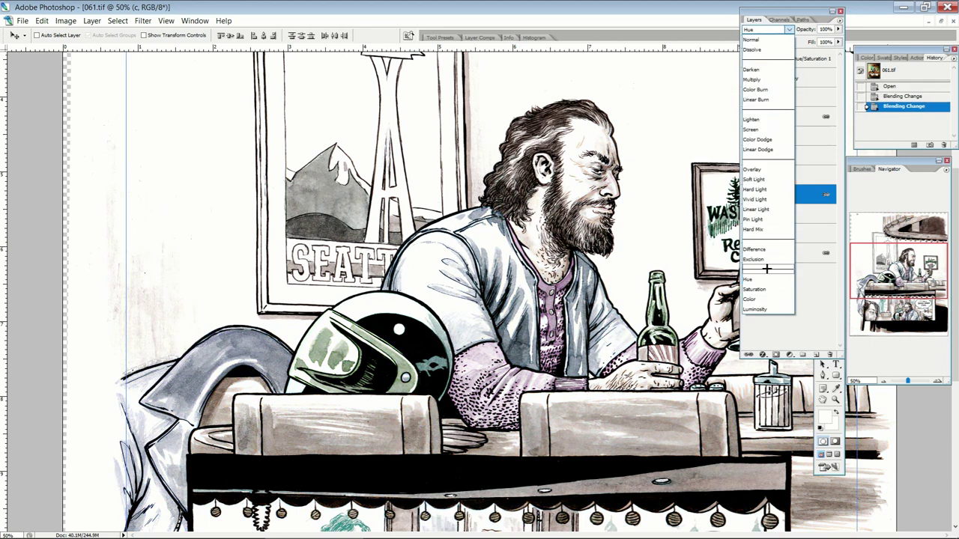
click(764, 299)
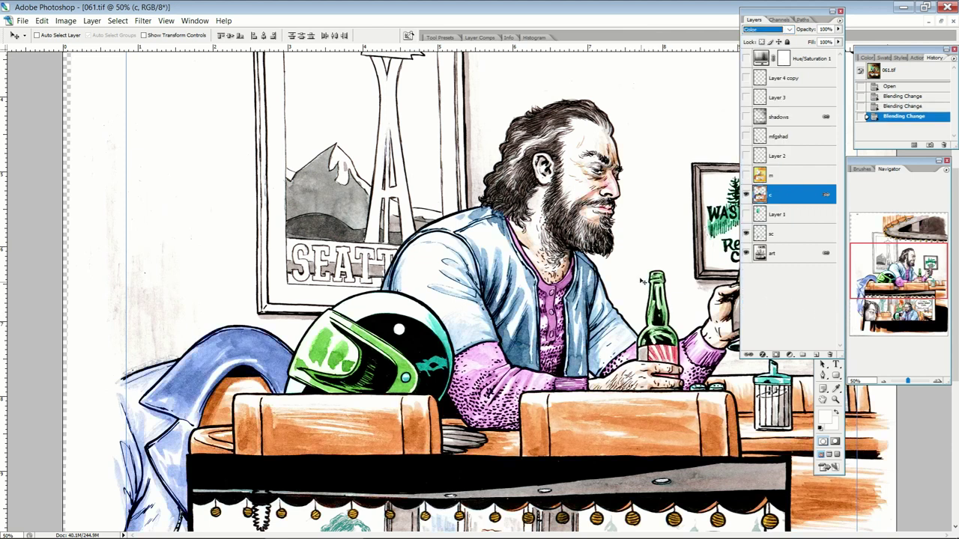
- Select layer m, zoom out to 33.3%, then zoom in on the lower panel
click(779, 180)
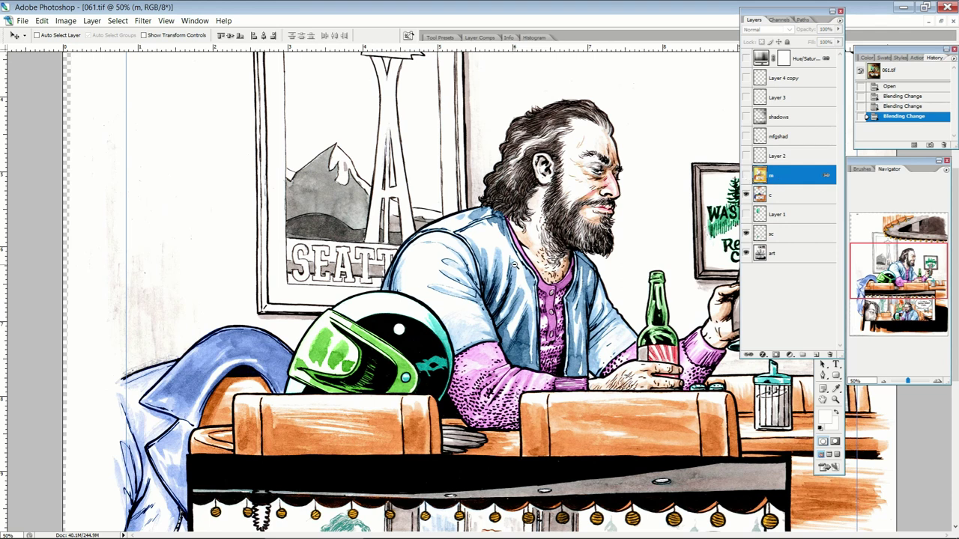
key(ctrl+minus)
scroll(514, 263, down, 3)
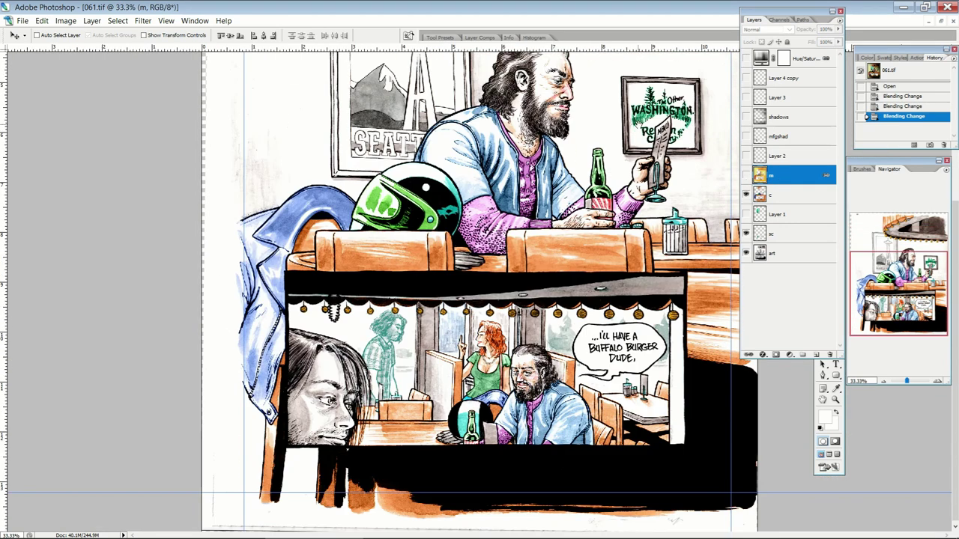
drag(366, 272, 611, 443)
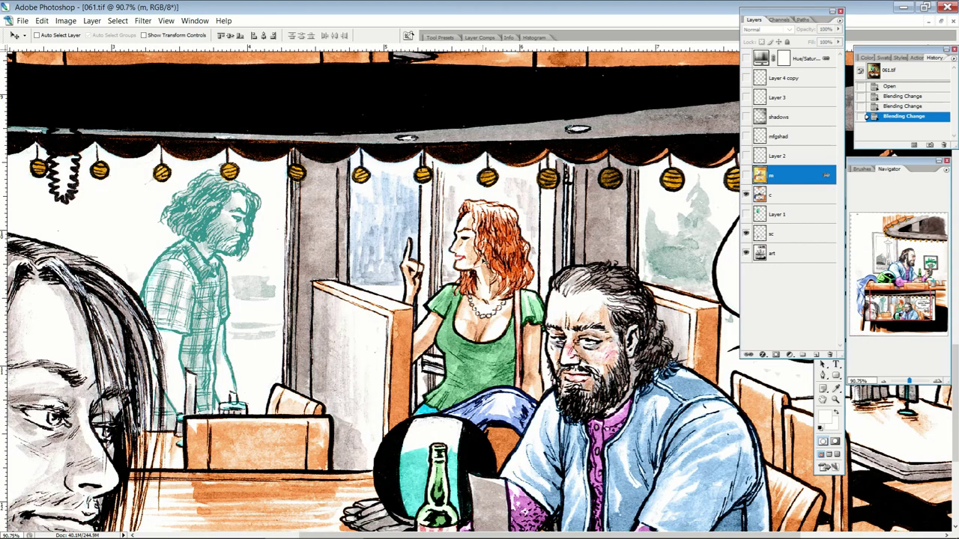
- Scroll around the diner page to inspect the coloured panels
drag(102, 536, 225, 510)
scroll(629, 415, right, 3)
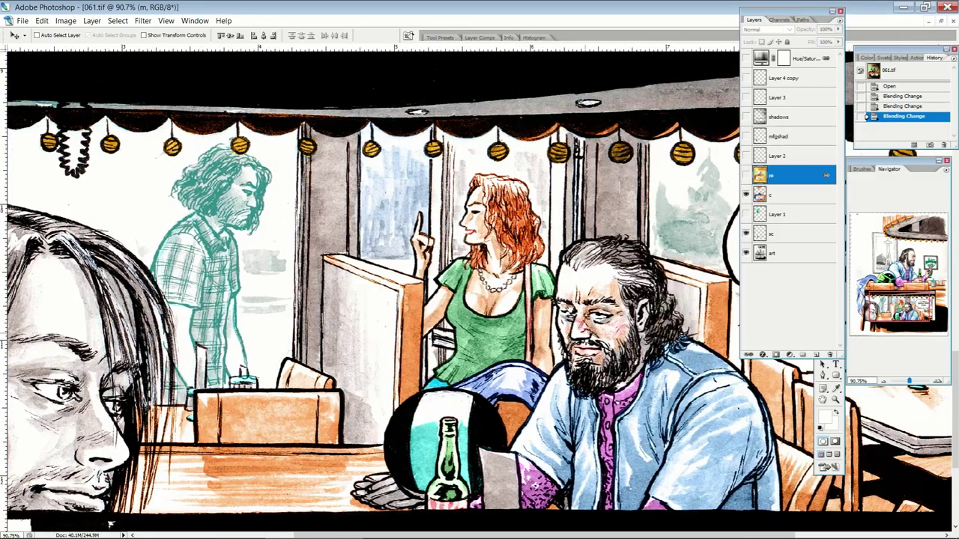
scroll(524, 220, up, 5)
scroll(476, 198, up, 5)
scroll(476, 199, left, 5)
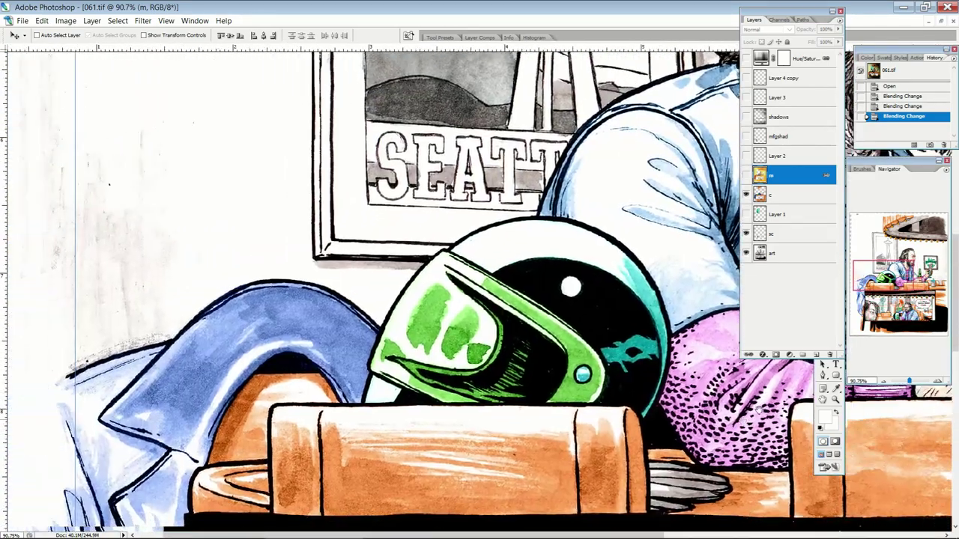
scroll(337, 198, down, 4)
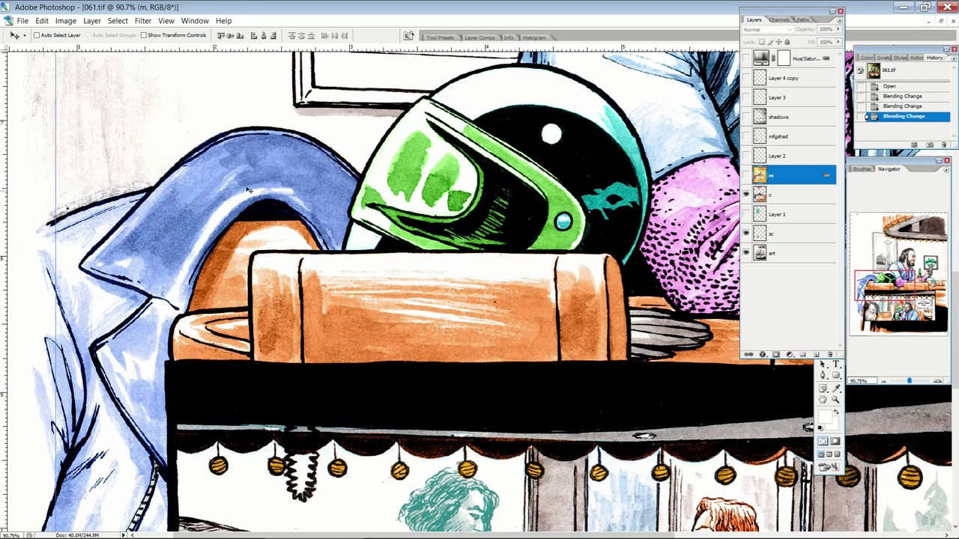
scroll(151, 386, down, 4)
scroll(150, 387, left, 2)
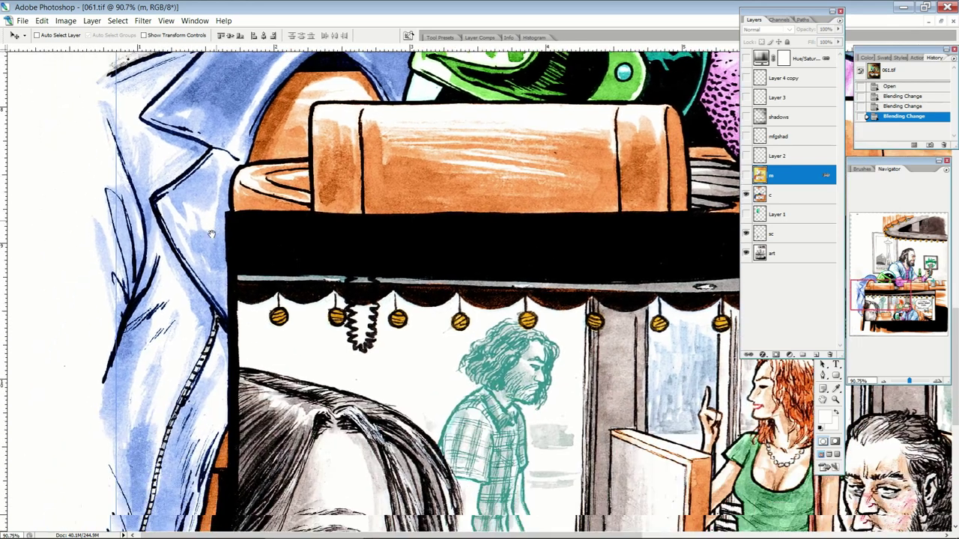
scroll(490, 277, up, 5)
scroll(488, 277, up, 4)
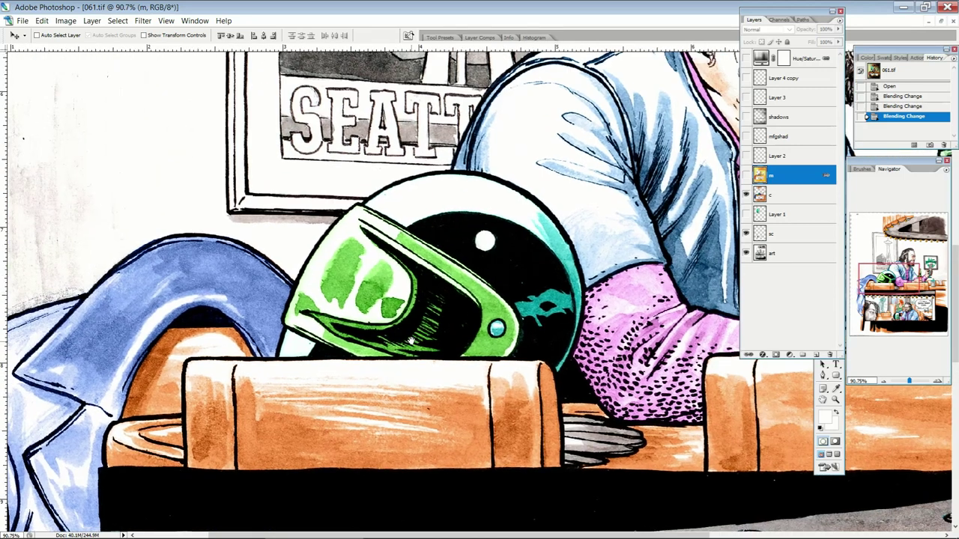
scroll(374, 345, right, 4)
scroll(264, 421, down, 3)
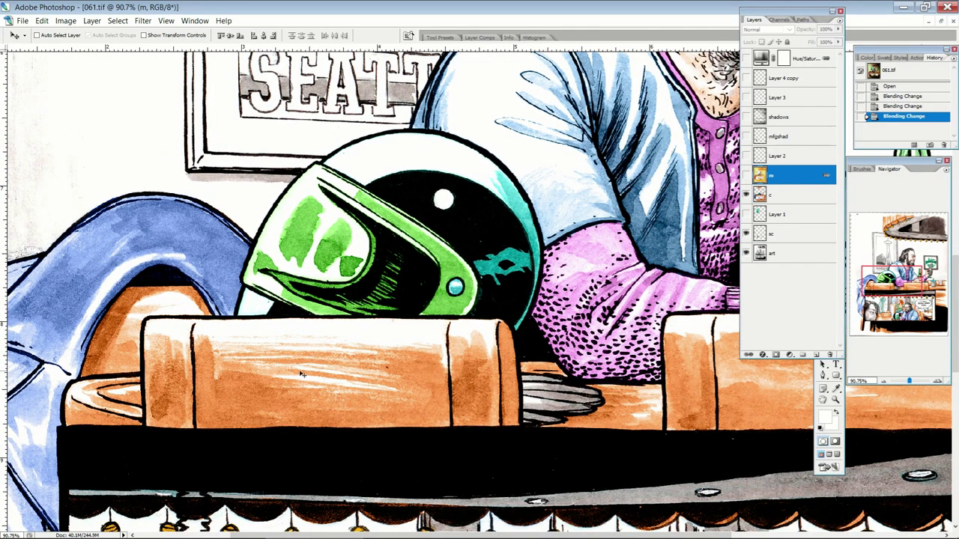
scroll(396, 385, right, 5)
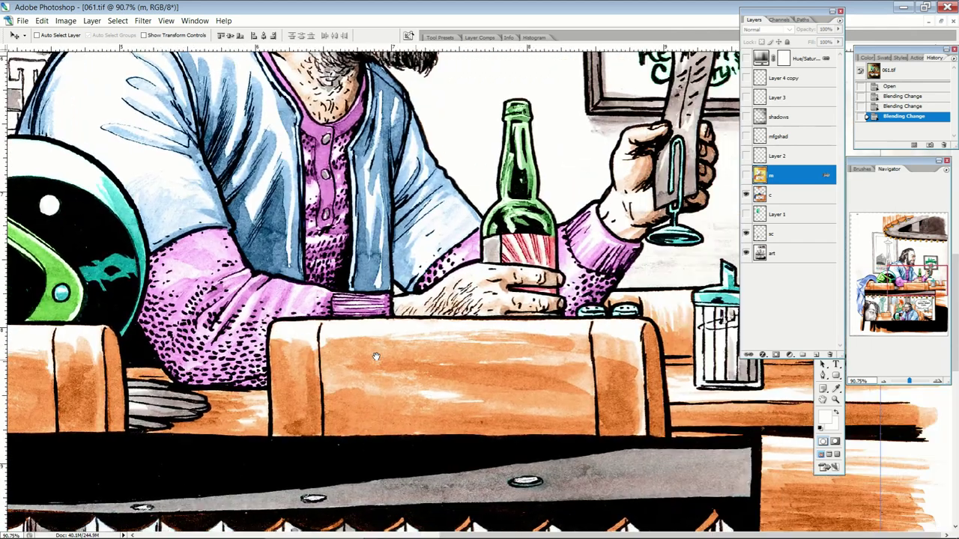
scroll(573, 320, up, 4)
scroll(574, 283, up, 3)
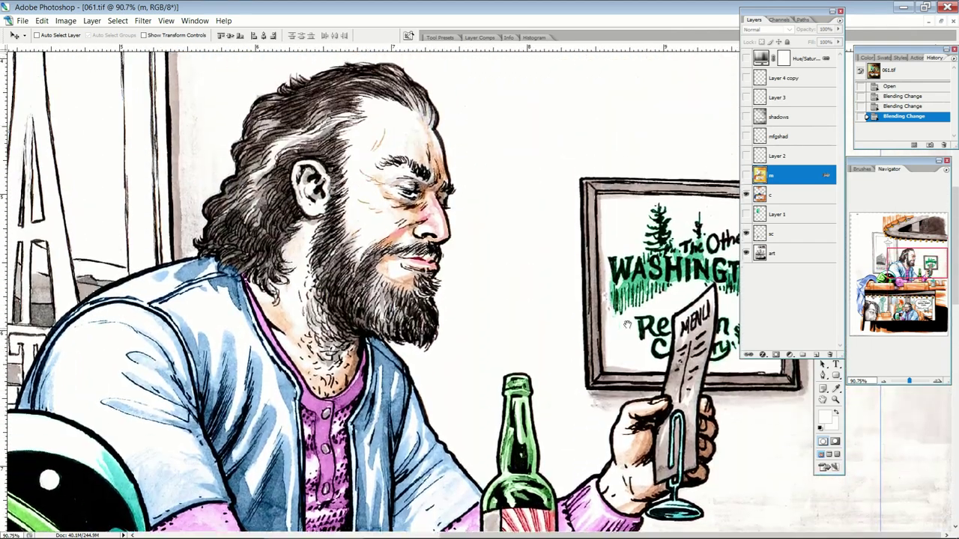
scroll(454, 318, left, 5)
scroll(375, 270, up, 2)
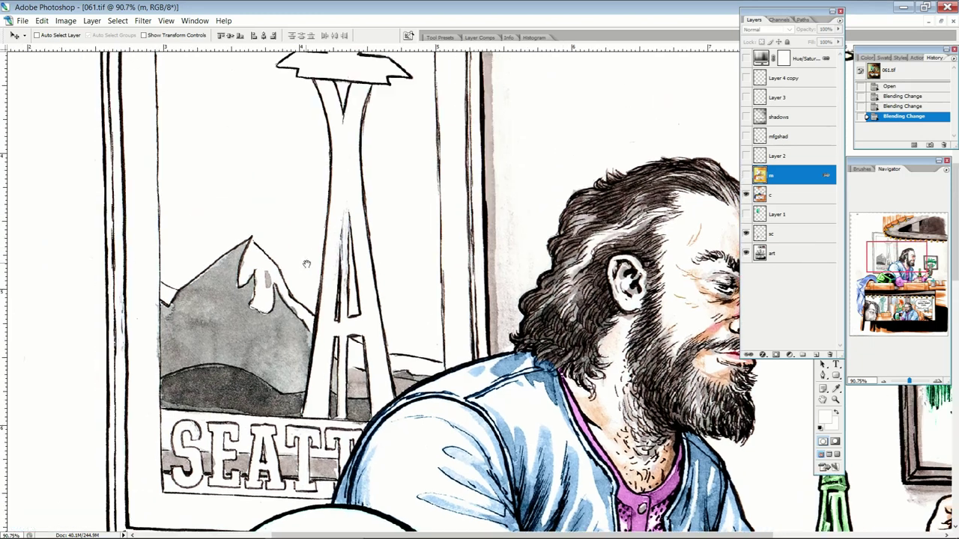
click(746, 214)
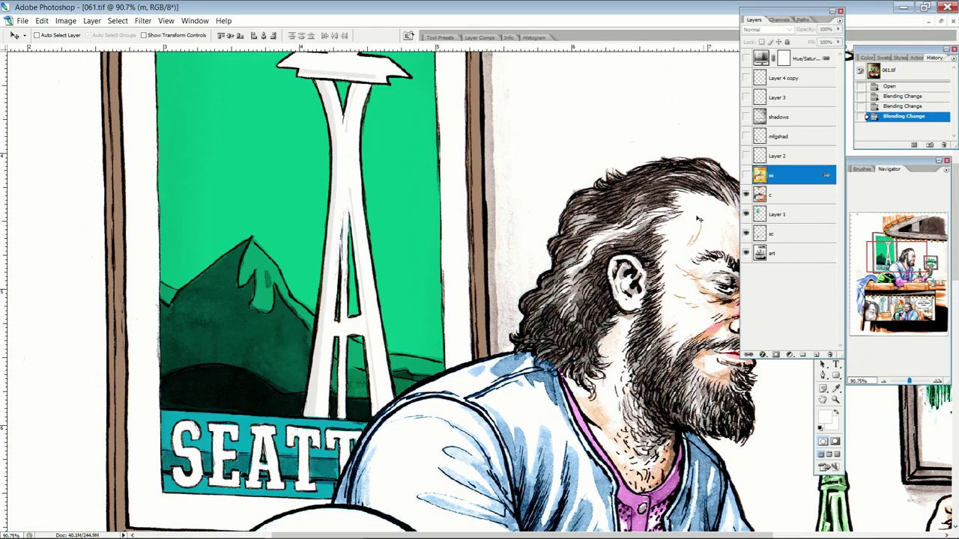
drag(484, 266, 509, 257)
drag(565, 244, 418, 294)
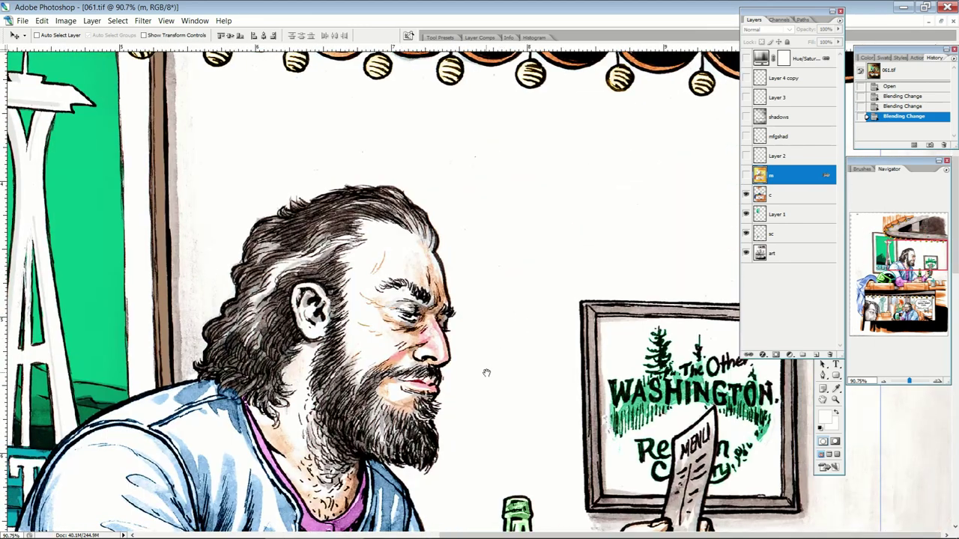
drag(486, 373, 388, 333)
scroll(412, 345, down, 3)
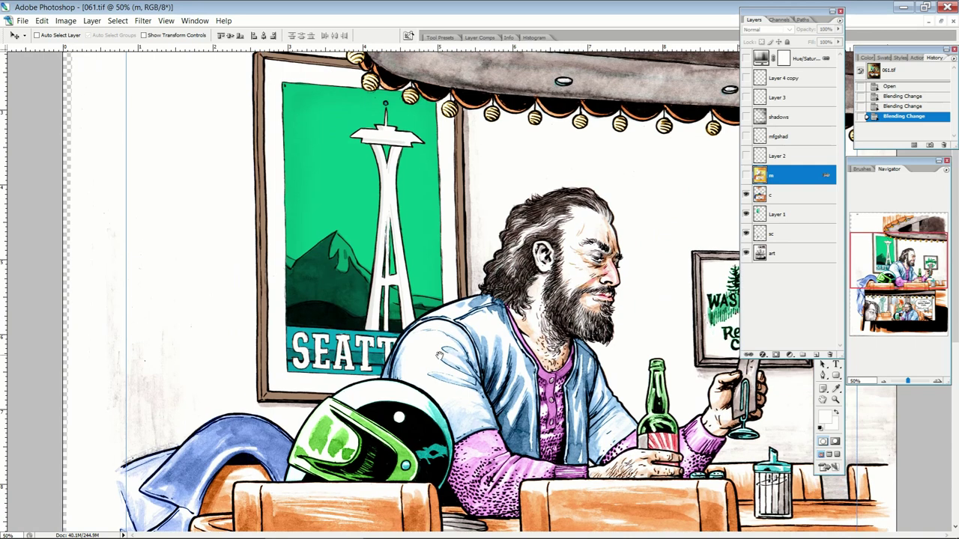
drag(439, 356, 439, 405)
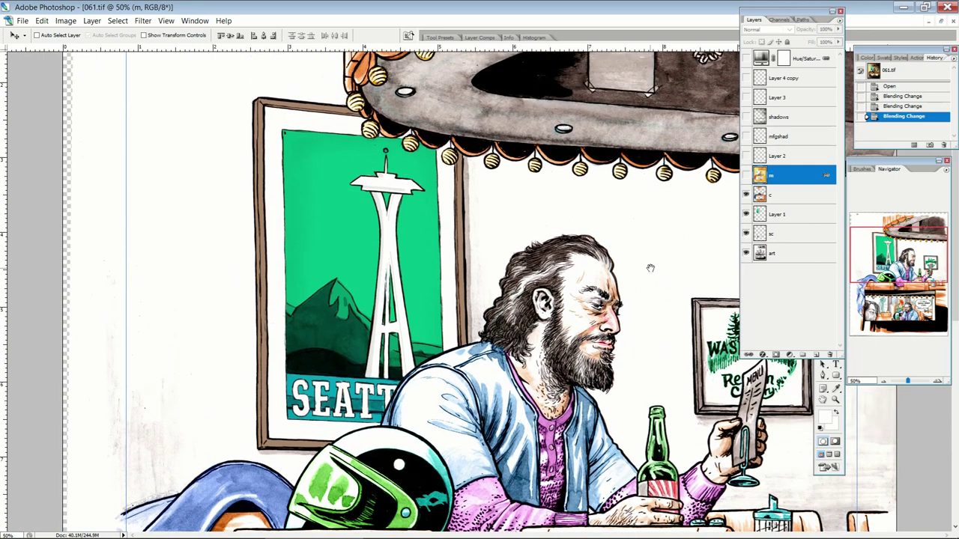
drag(622, 270, 618, 173)
scroll(652, 337, down, 5)
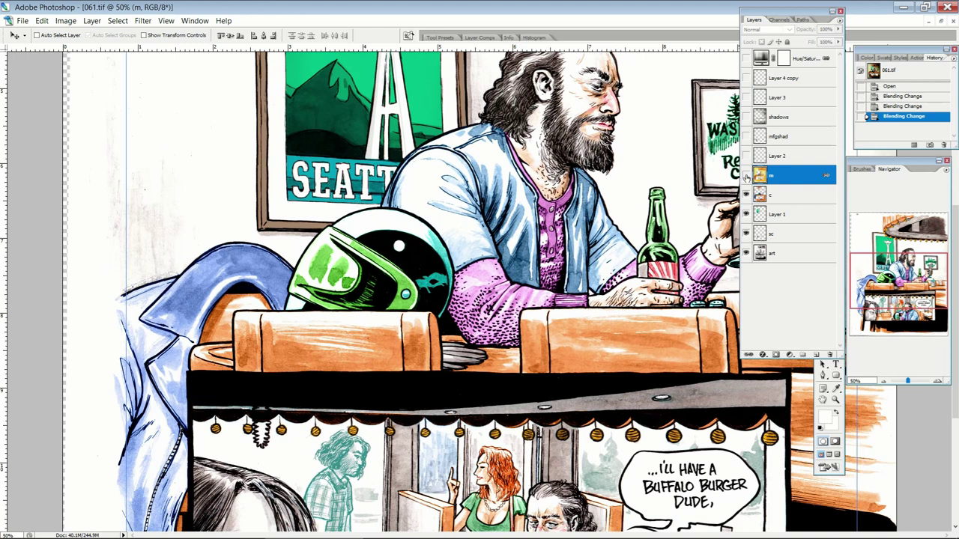
drag(655, 173, 627, 267)
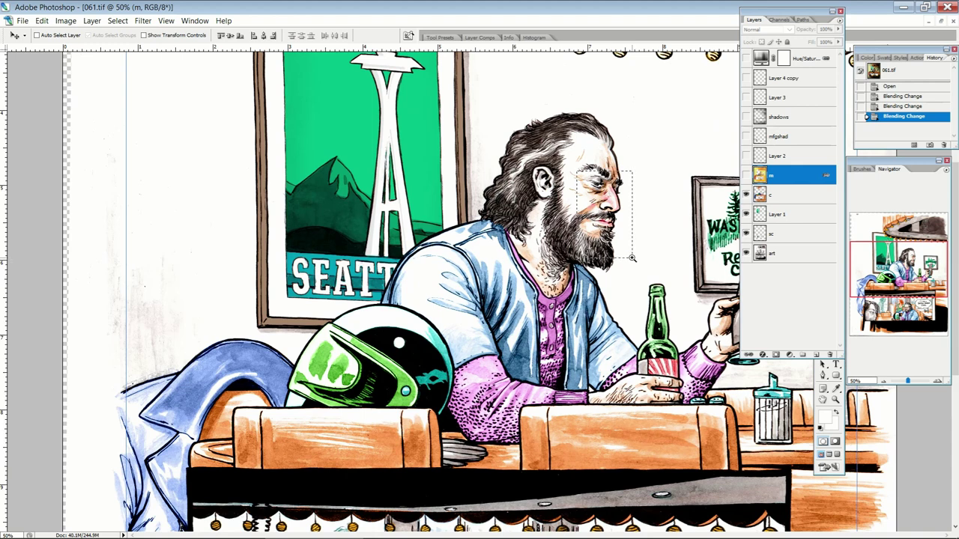
drag(539, 169, 633, 248)
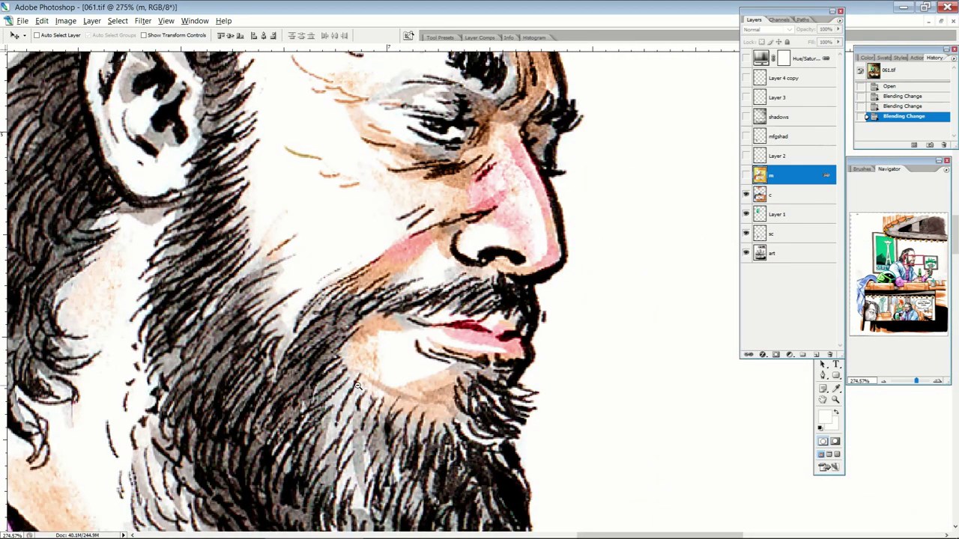
key(ctrl+minus)
key(ctrl+minus)
key(ctrl+minus)
key(ctrl+minus)
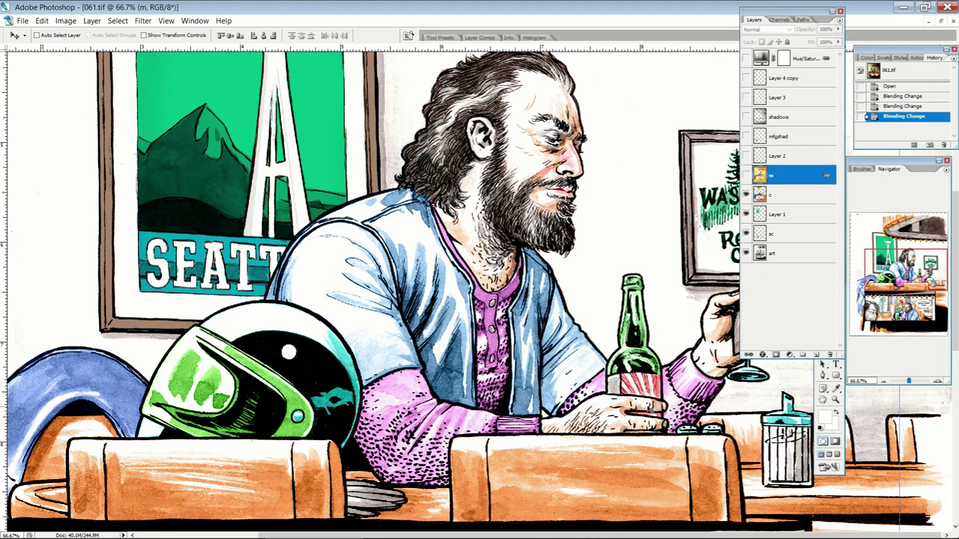
- Turn on the Multiply m colour layer, inspect the shirt placket up close, then return to 50%
click(745, 176)
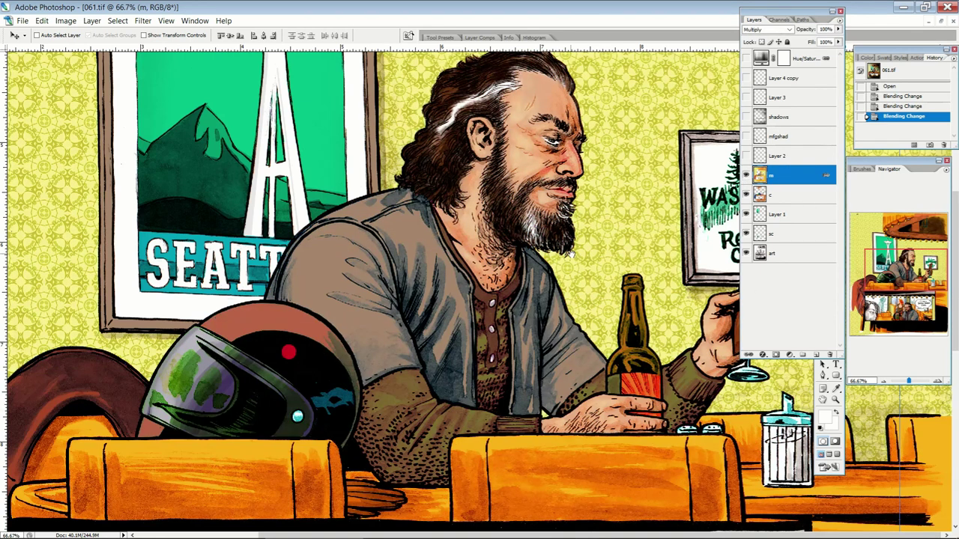
drag(573, 254, 572, 321)
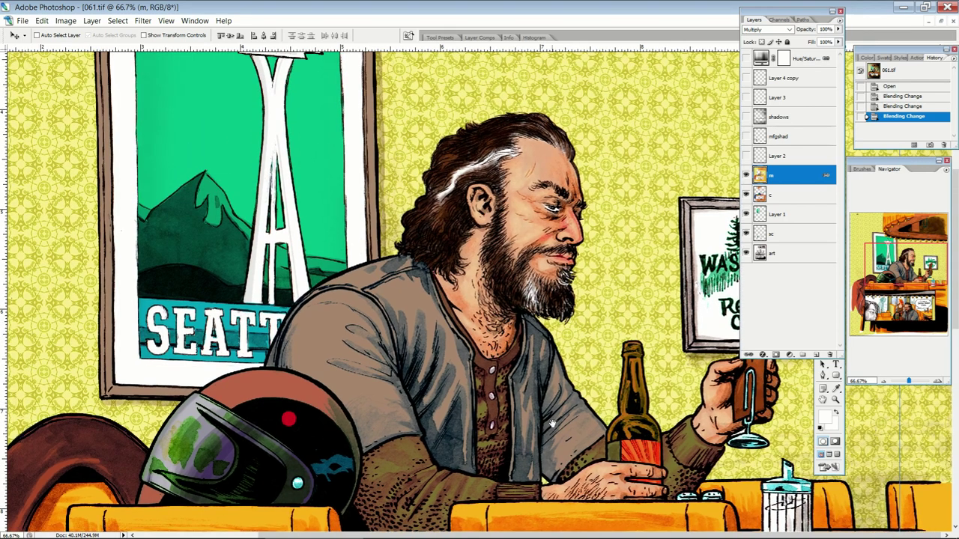
scroll(562, 345, down, 5)
drag(429, 238, 496, 362)
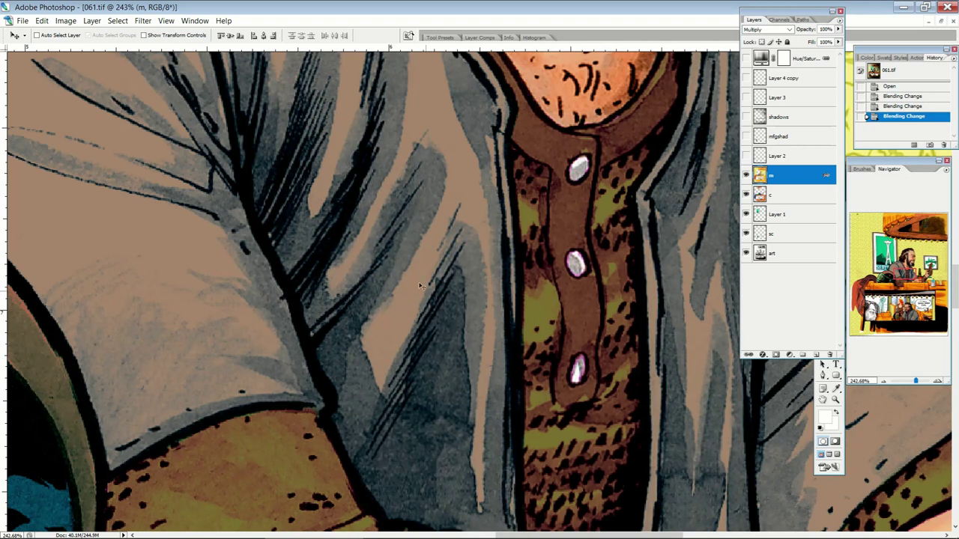
alt+click(437, 428)
alt+click(495, 280)
drag(585, 264, 579, 323)
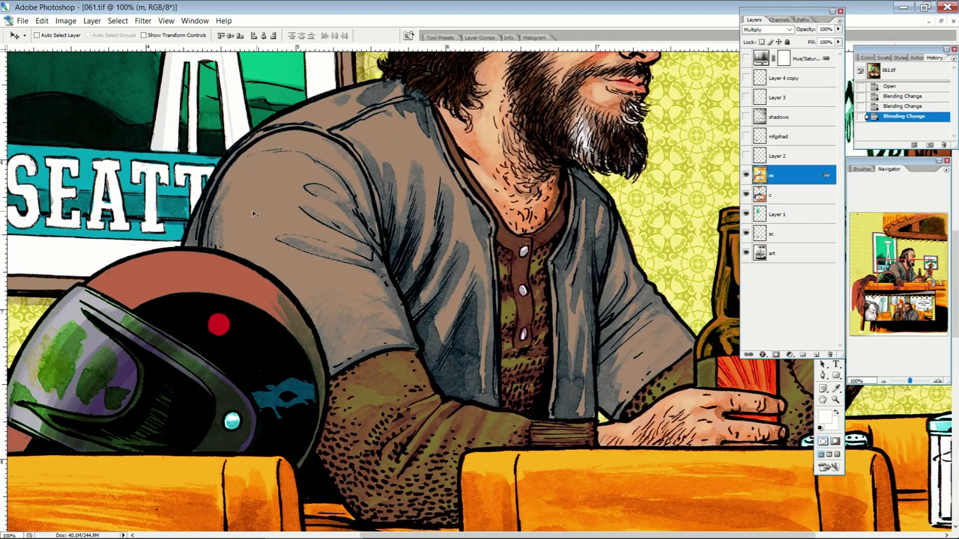
alt+click(436, 283)
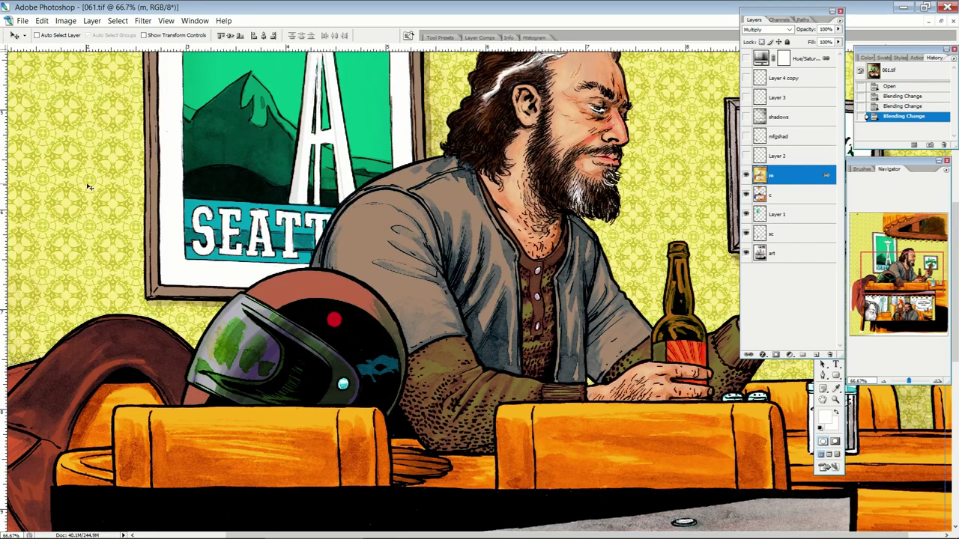
alt+click(468, 303)
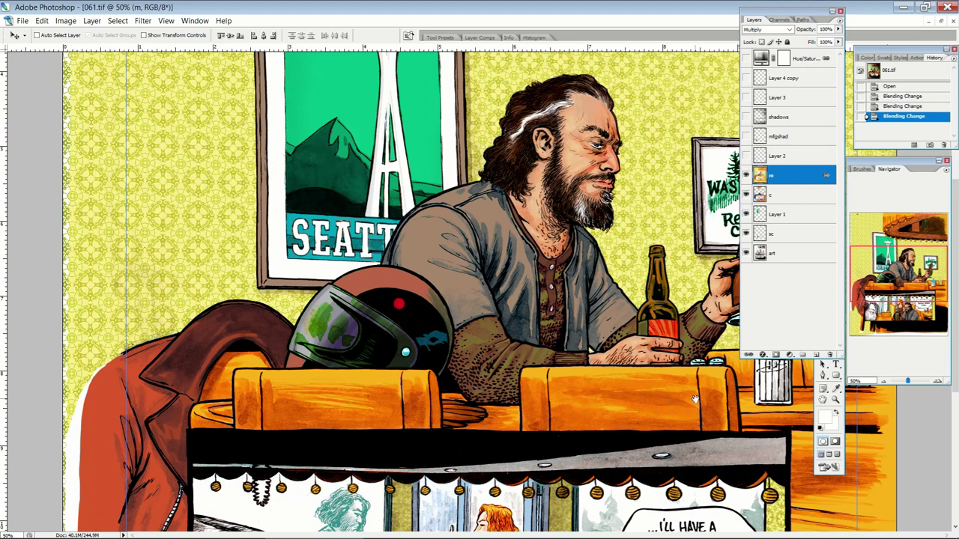
scroll(695, 399, down, 1)
scroll(695, 333, up, 6)
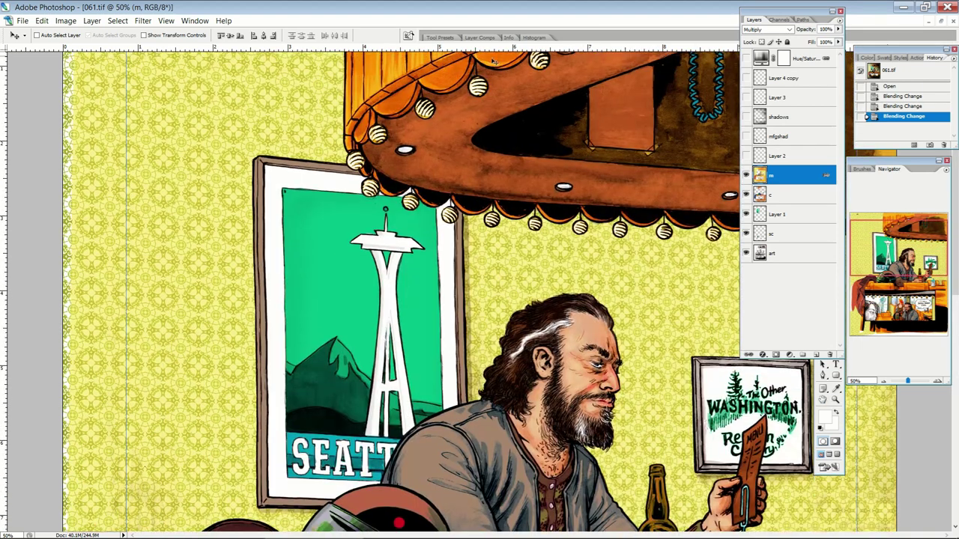
scroll(725, 119, up, 2)
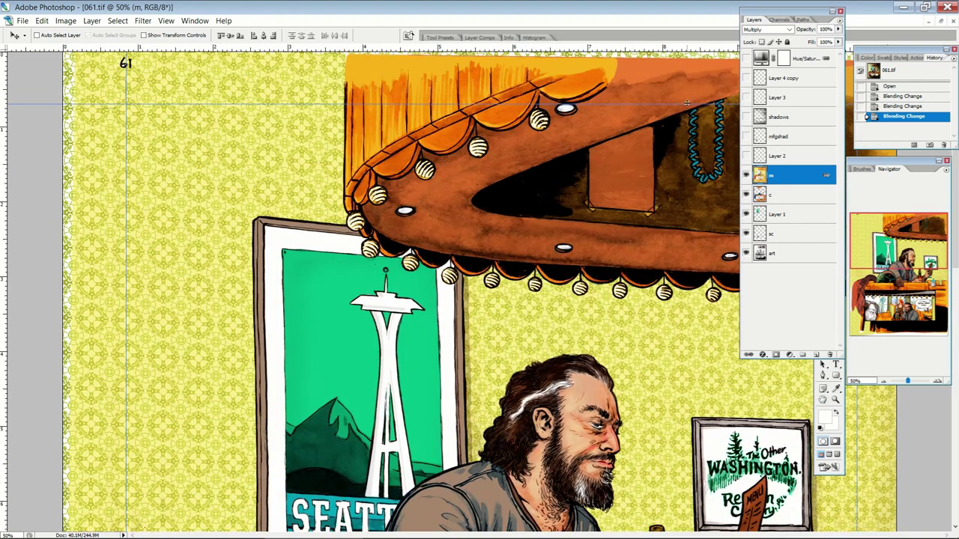
scroll(452, 377, down, 5)
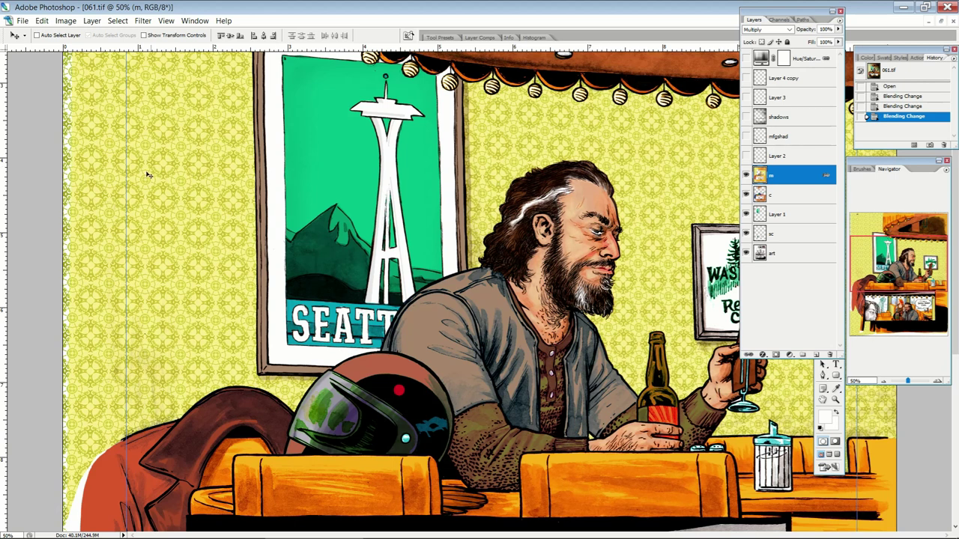
scroll(150, 298, up, 5)
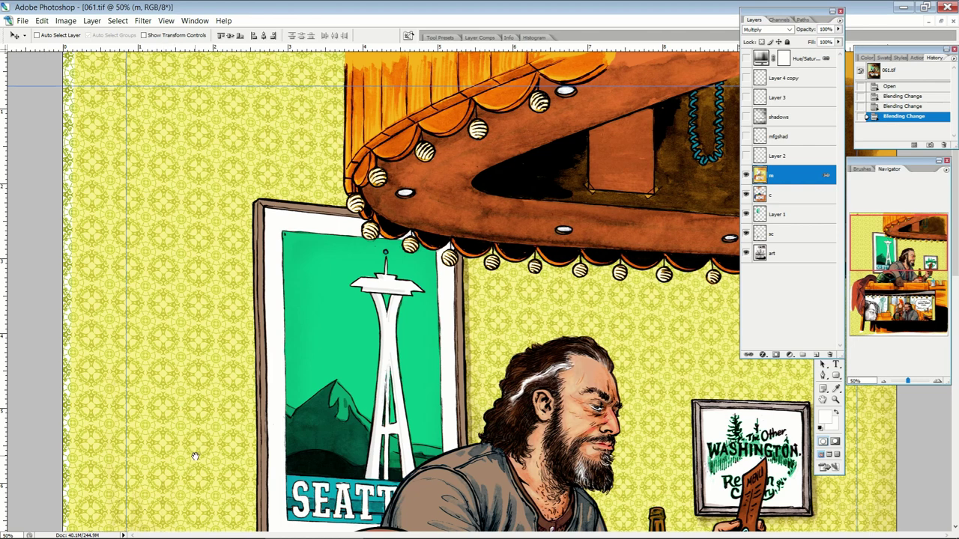
drag(235, 434, 228, 140)
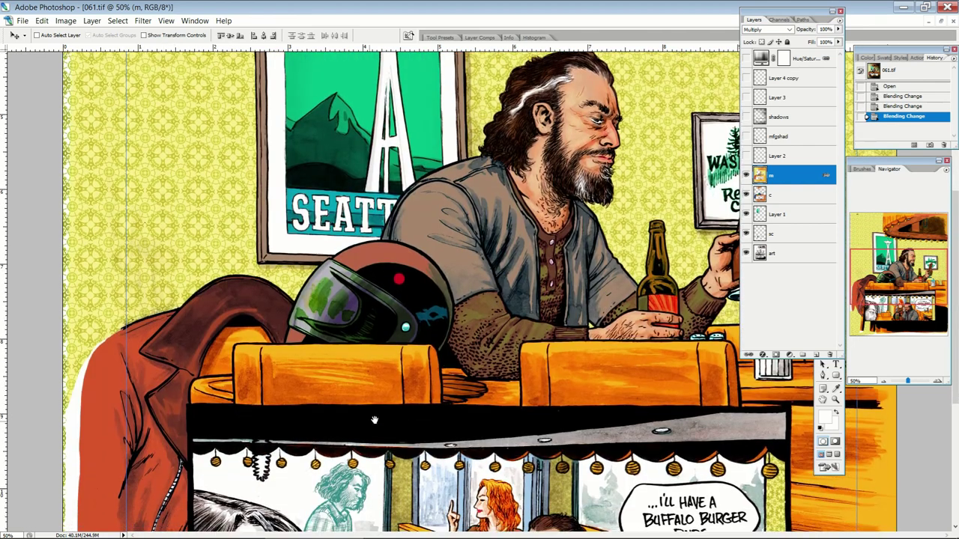
scroll(386, 378, down, 5)
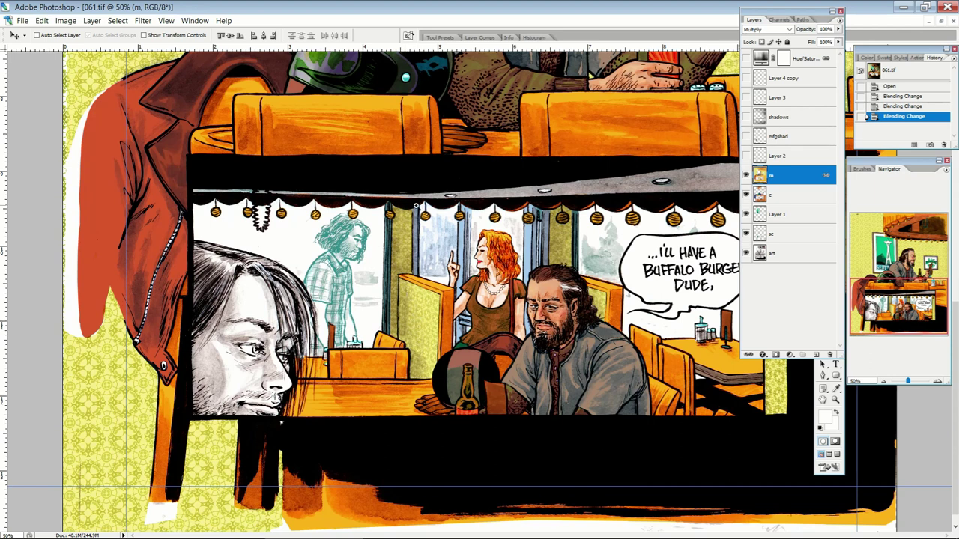
drag(423, 213, 603, 358)
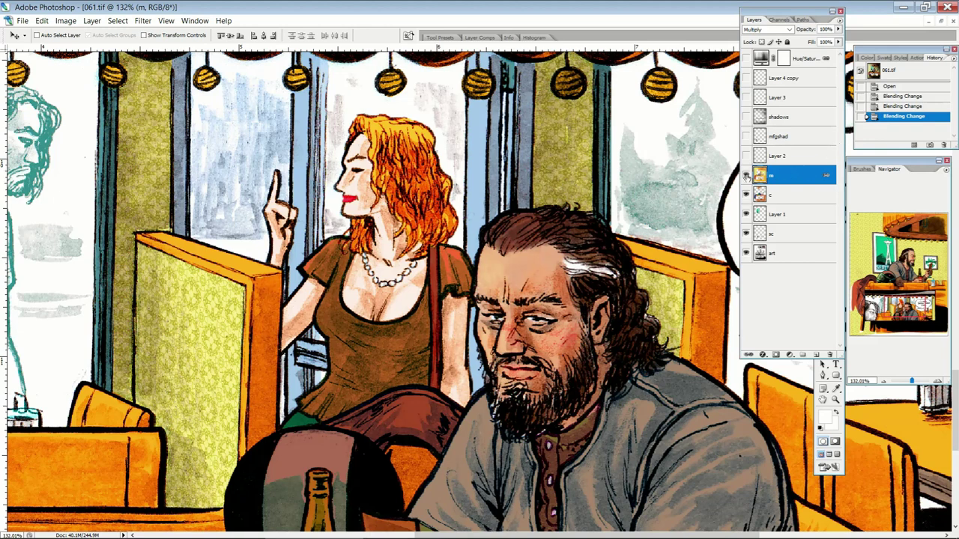
click(745, 175)
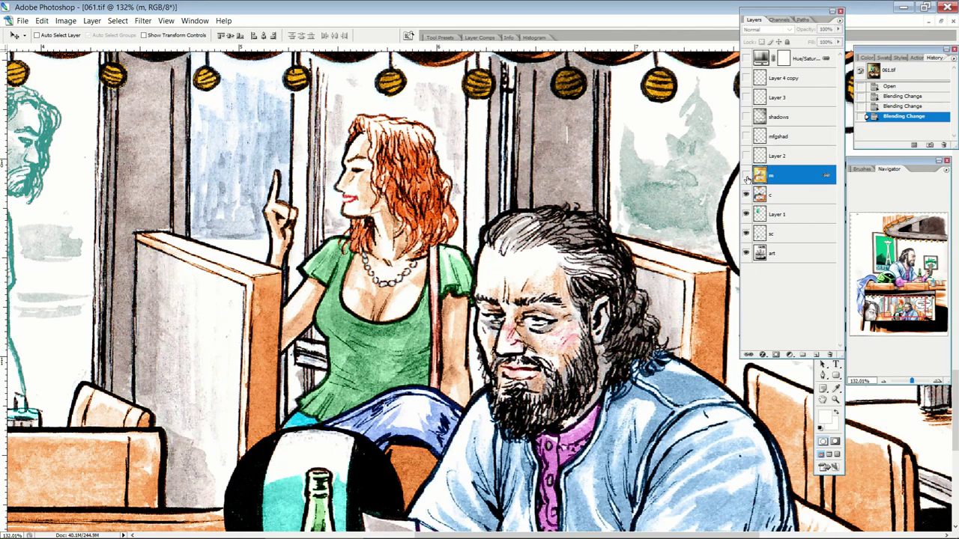
click(746, 175)
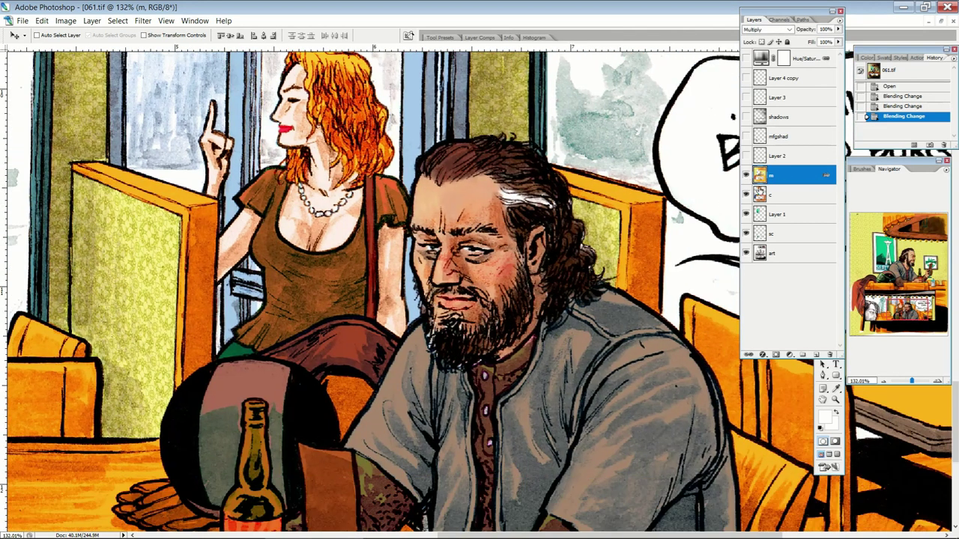
click(745, 175)
click(746, 175)
scroll(577, 330, down, 2)
drag(633, 343, 480, 337)
drag(397, 326, 547, 355)
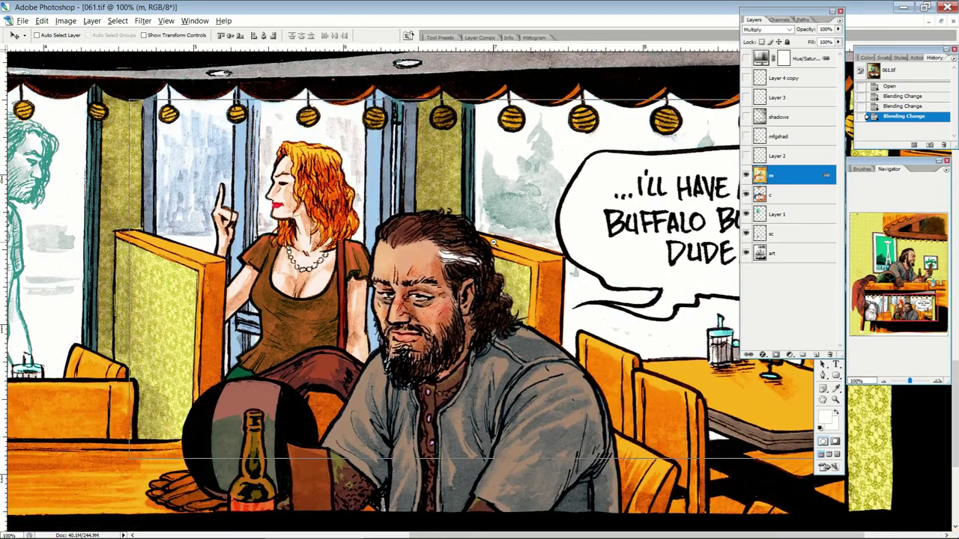
scroll(541, 281, down, 1)
drag(497, 268, 604, 291)
scroll(558, 178, up, 5)
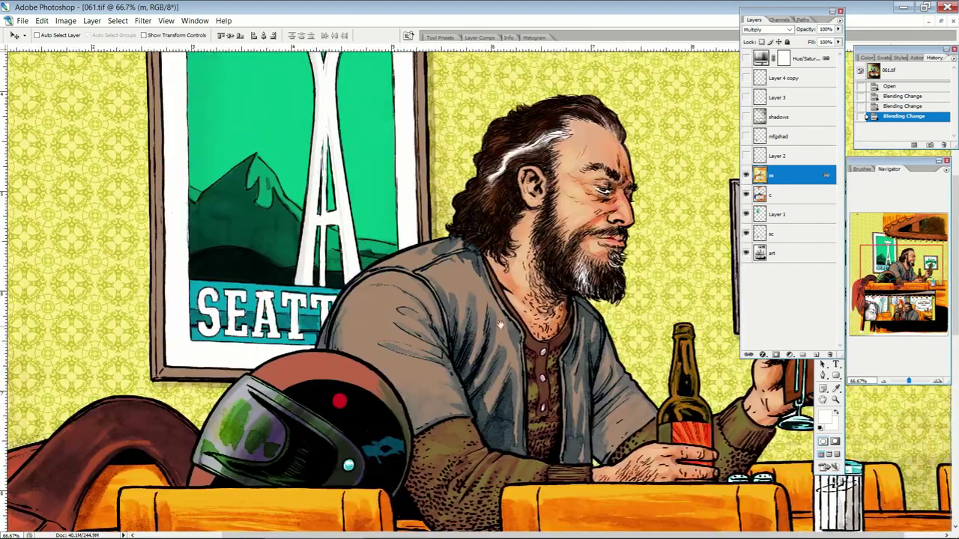
scroll(462, 334, down, 1)
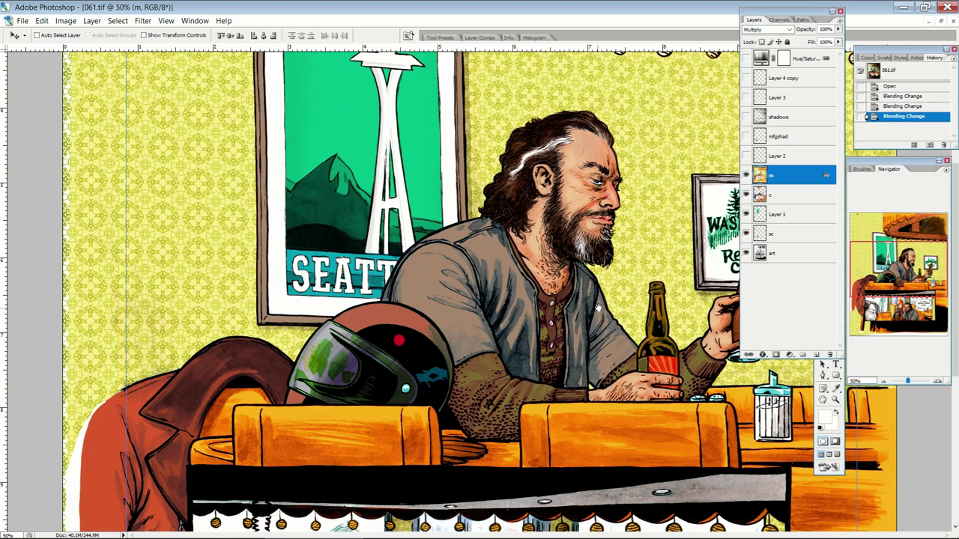
scroll(451, 390, up, 1)
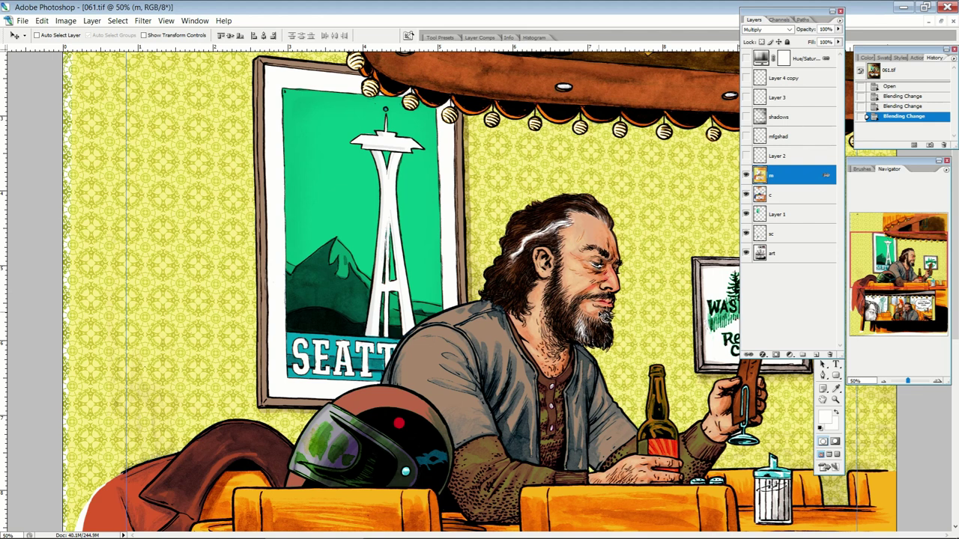
scroll(605, 339, down, 1)
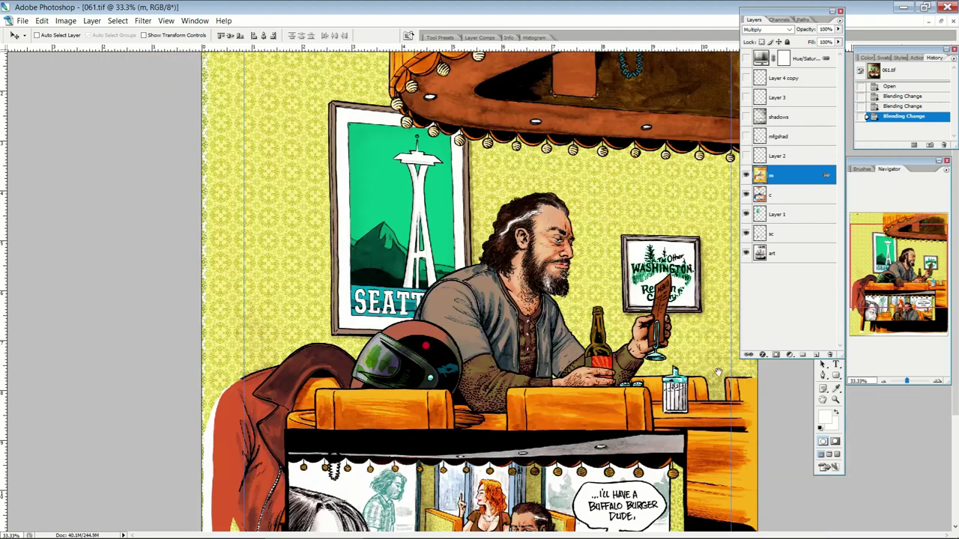
scroll(599, 358, down, 1)
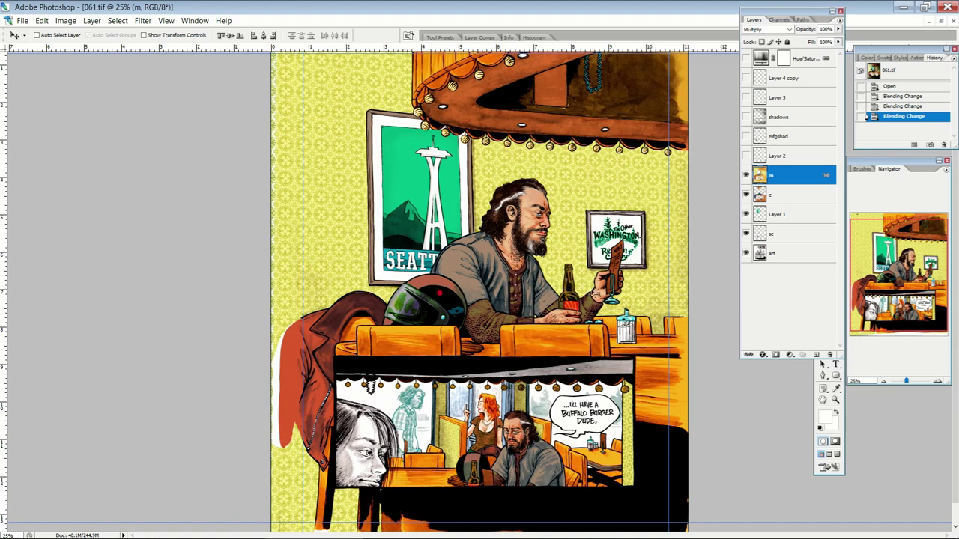
scroll(627, 352, down, 2)
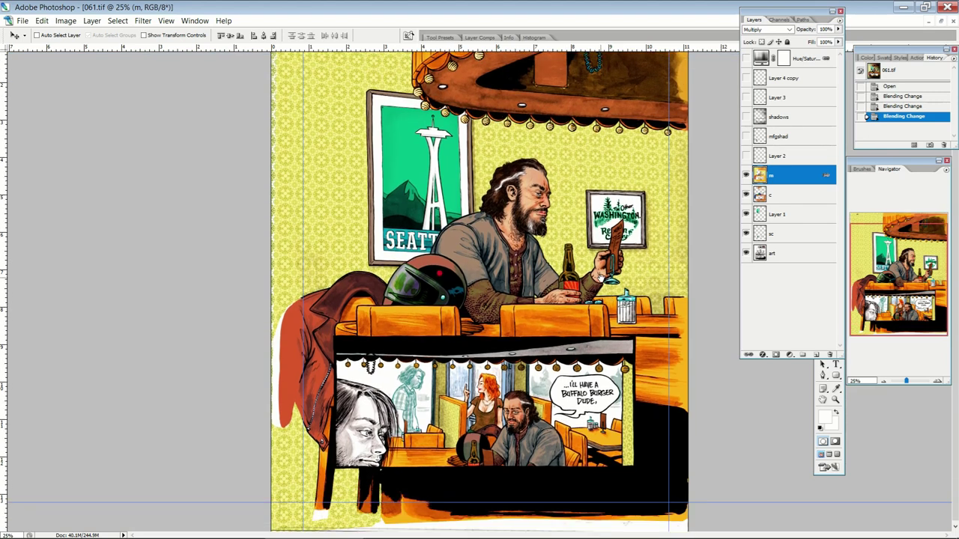
- Turn on Layer 2 over the lower panel, toggling it to compare the effect
click(746, 156)
click(746, 156)
click(746, 157)
drag(407, 371, 454, 329)
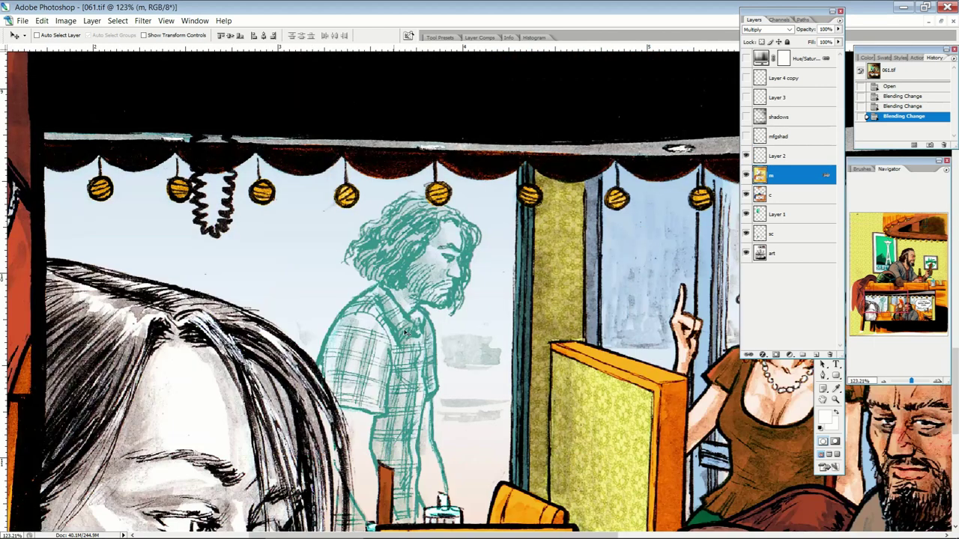
click(746, 157)
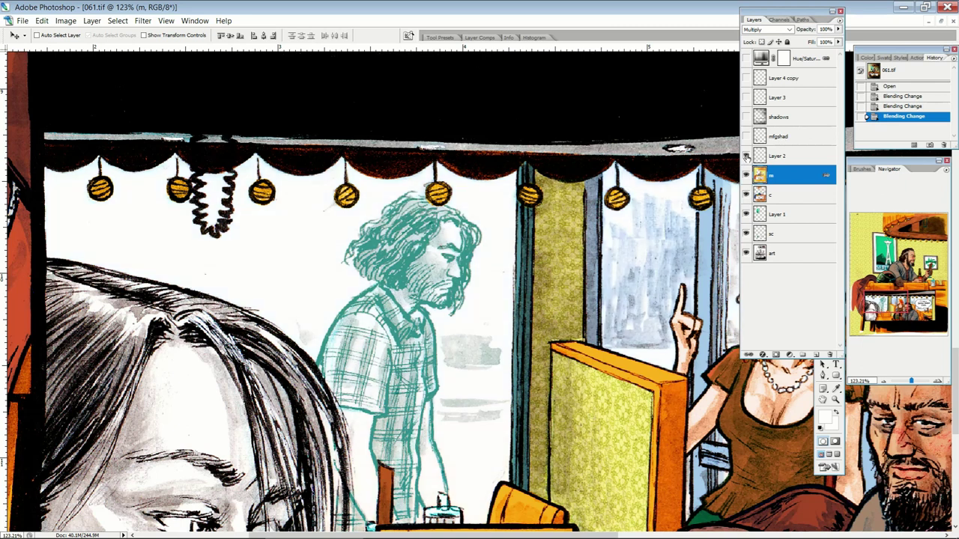
click(746, 157)
drag(657, 225, 379, 229)
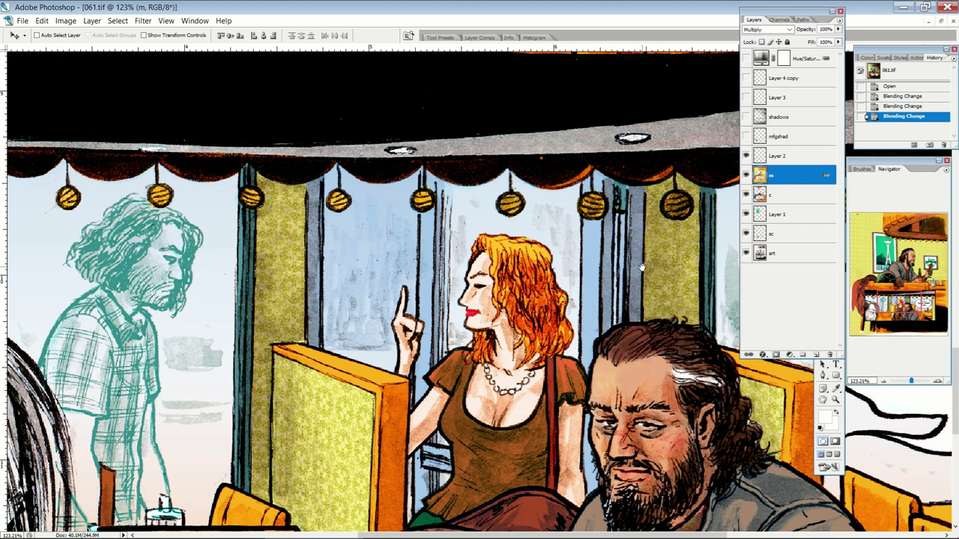
drag(642, 268, 317, 280)
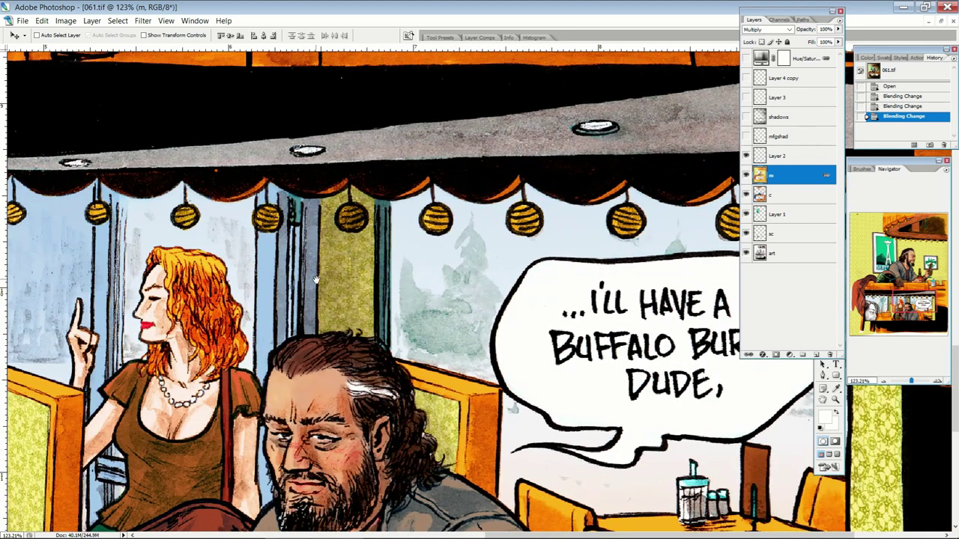
- Turn on the mfgshad shading layer, compare with and without it, then zoom out
click(746, 137)
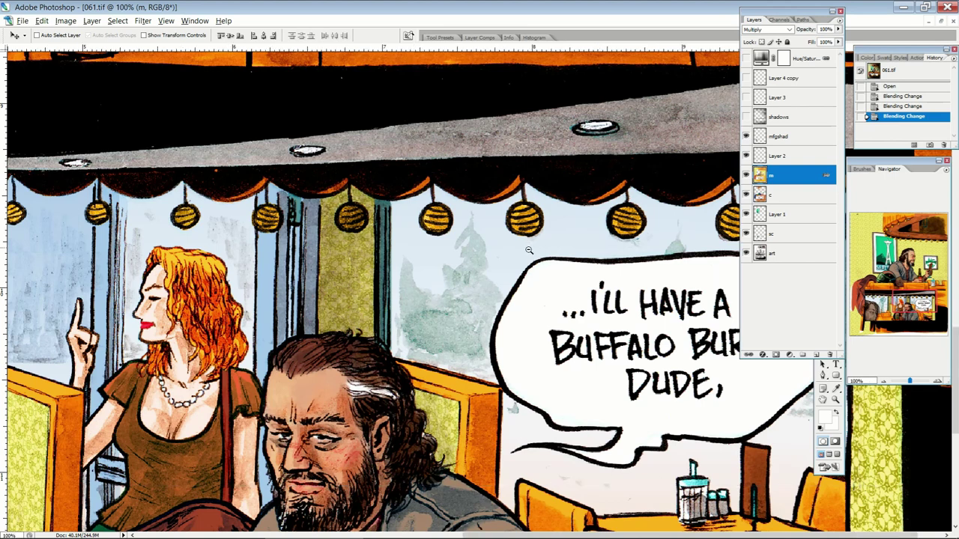
scroll(528, 248, down, 3)
scroll(528, 248, down, 1)
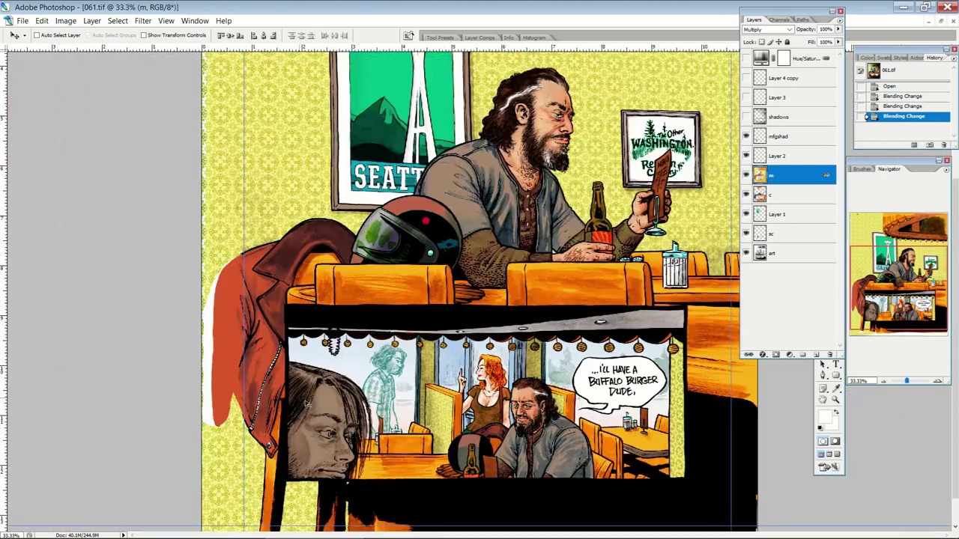
click(746, 138)
click(747, 138)
click(746, 137)
click(746, 138)
key(ctrl+minus)
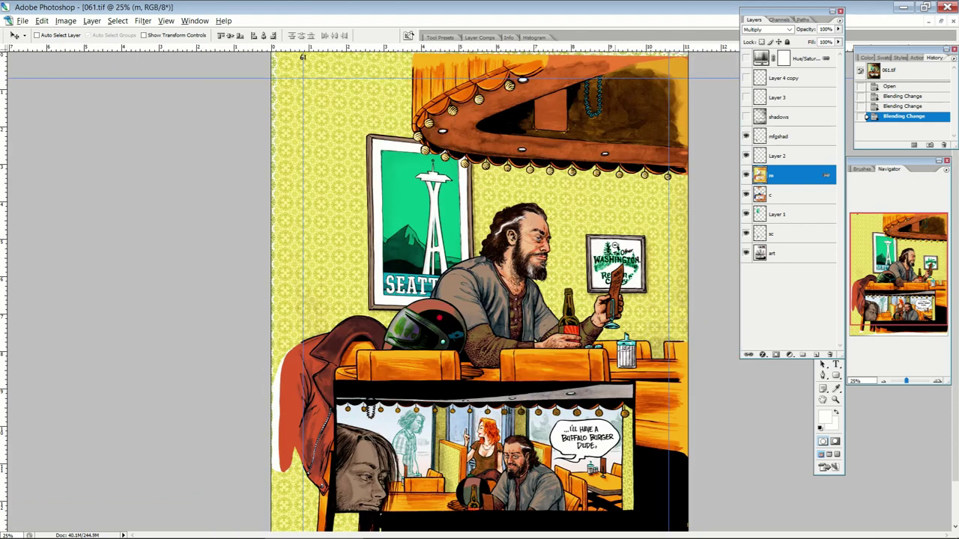
- Make the shadows layer and Layer 3's window lighting visible
click(746, 117)
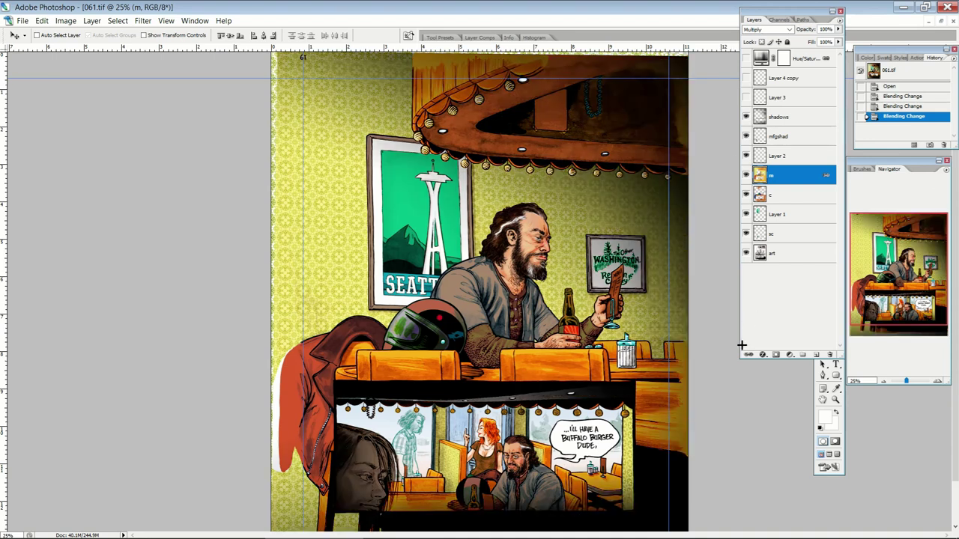
click(793, 101)
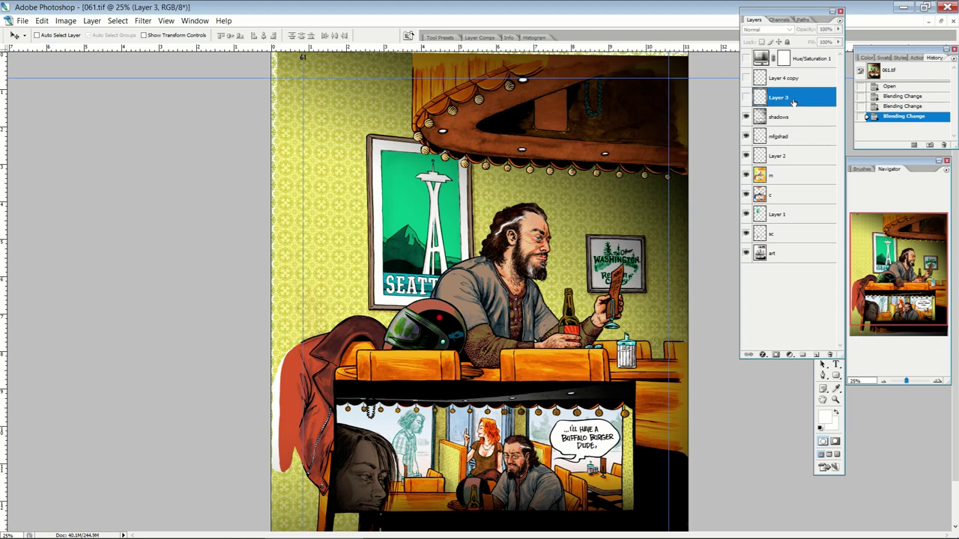
click(746, 98)
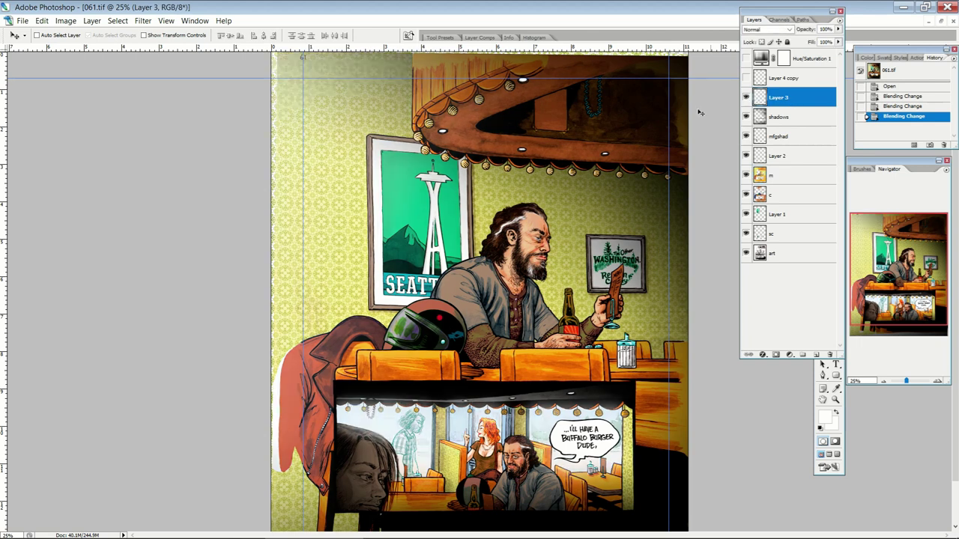
- Rename Layer 3 to 'light window'
double_click(782, 98)
text(light window)
key(BackSpace)
click(801, 118)
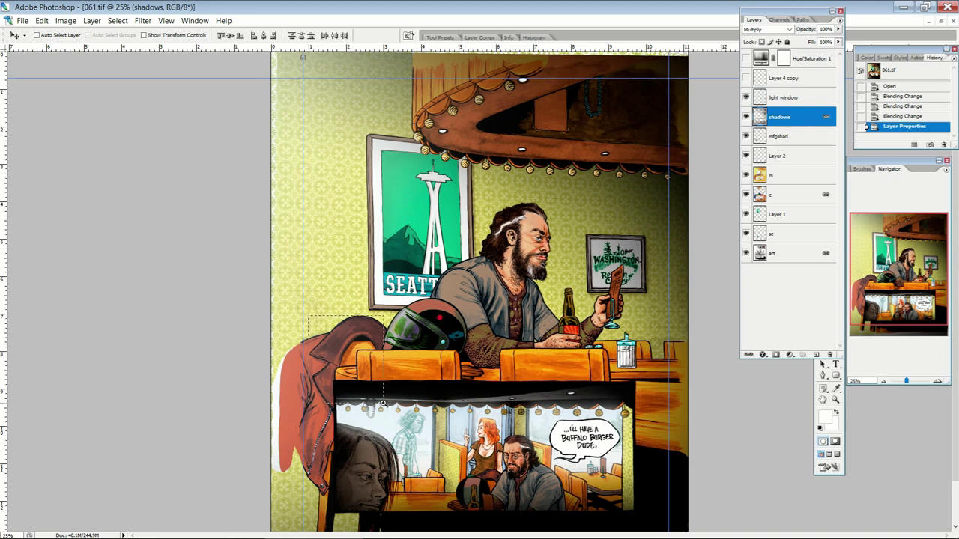
- Set the light window layer's blend mode to Lighten
drag(310, 322, 366, 400)
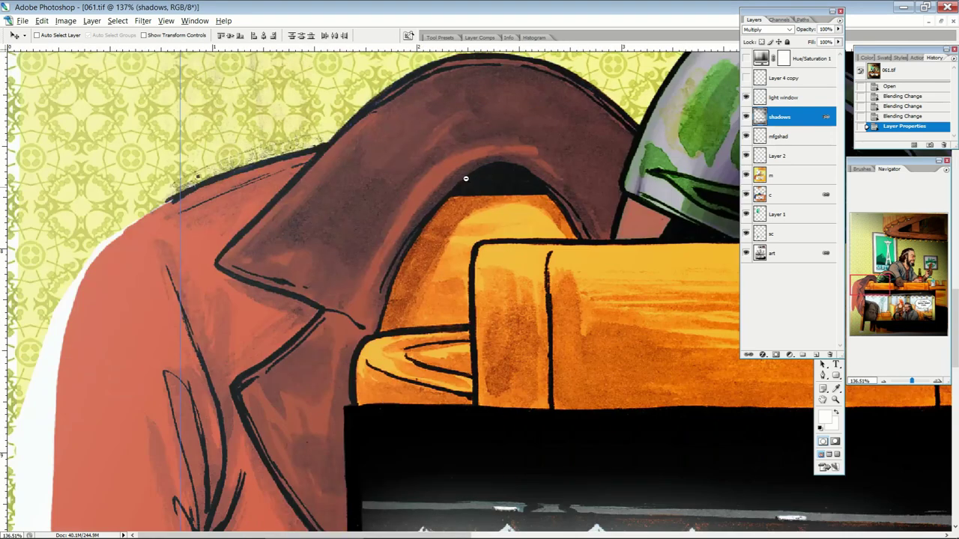
click(785, 98)
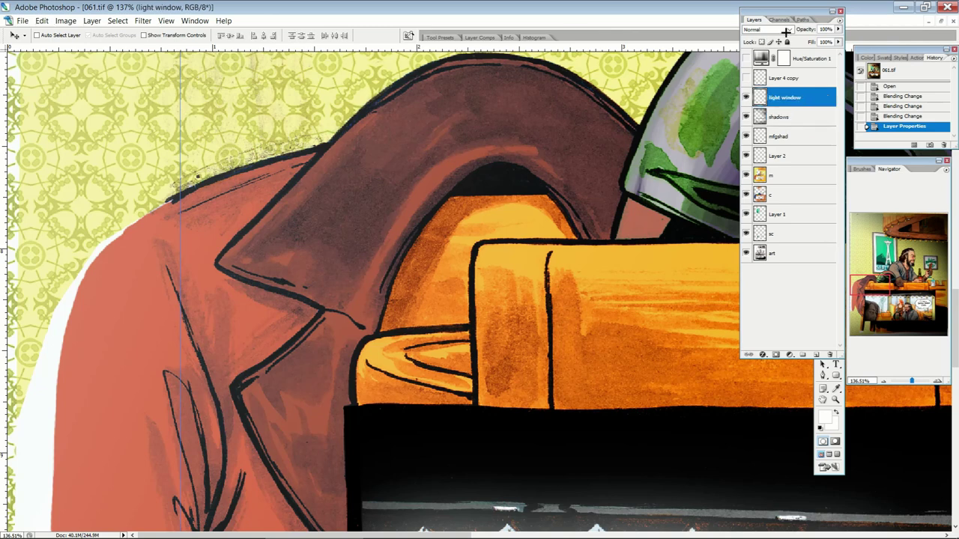
alt+click(466, 215)
alt+click(466, 215)
alt+click(466, 215)
click(764, 29)
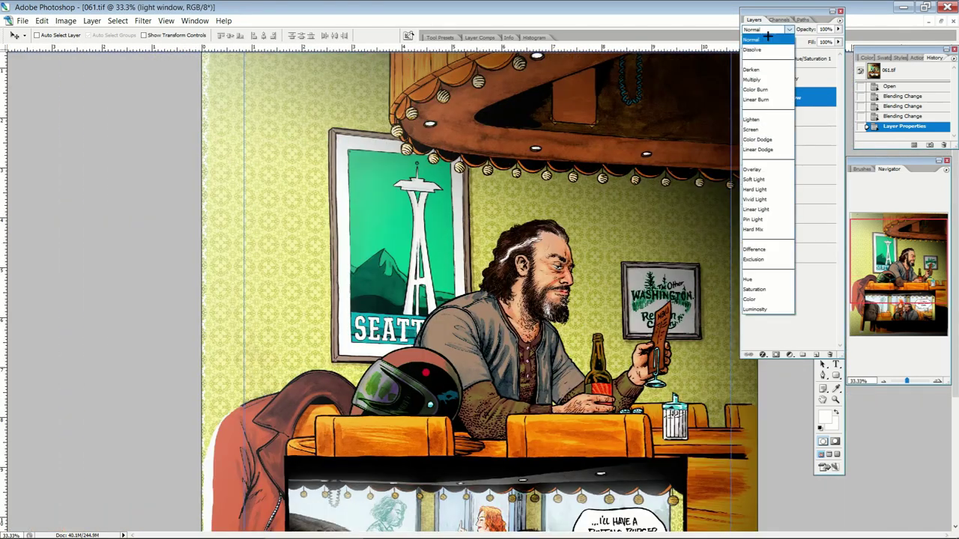
click(758, 119)
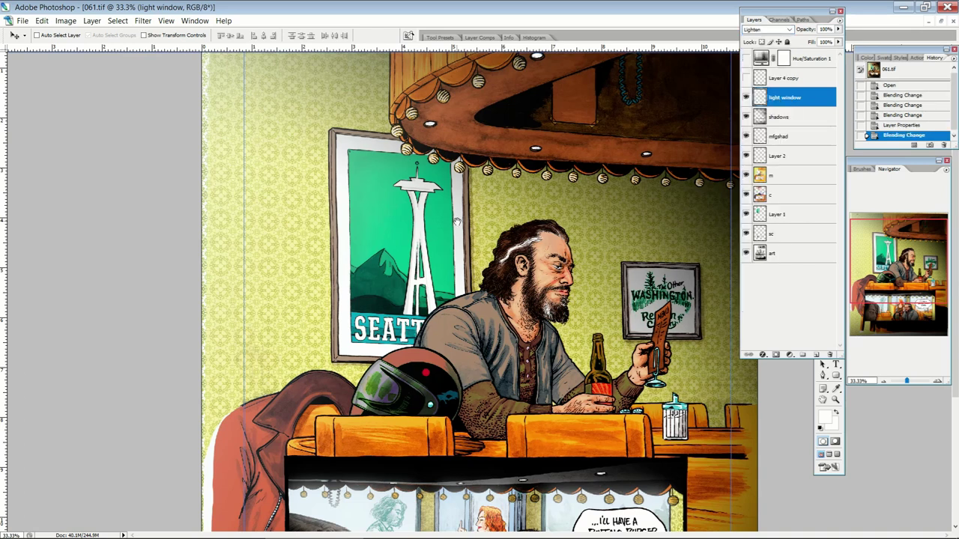
- Compare the scene with and without the window light, then zoom out to the whole page
drag(456, 231, 441, 392)
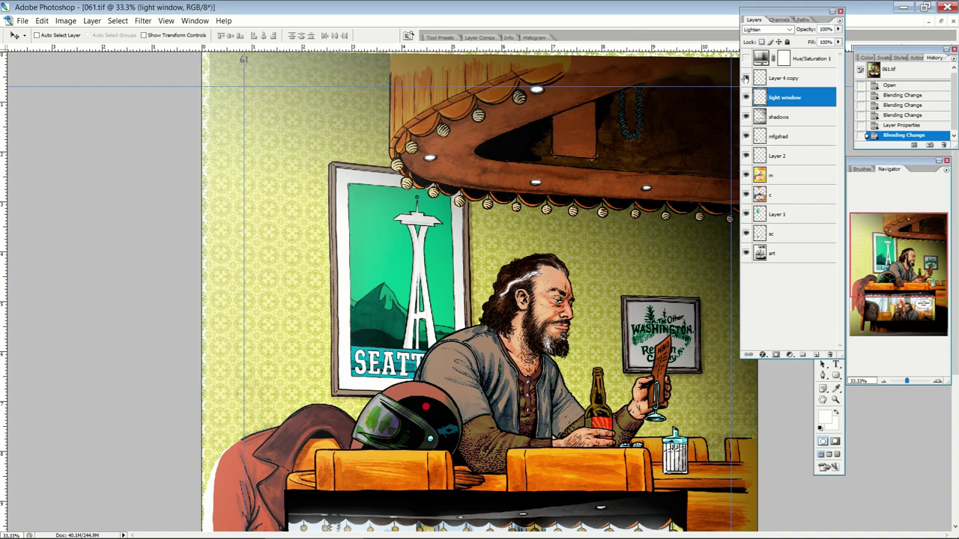
scroll(695, 195, down, 5)
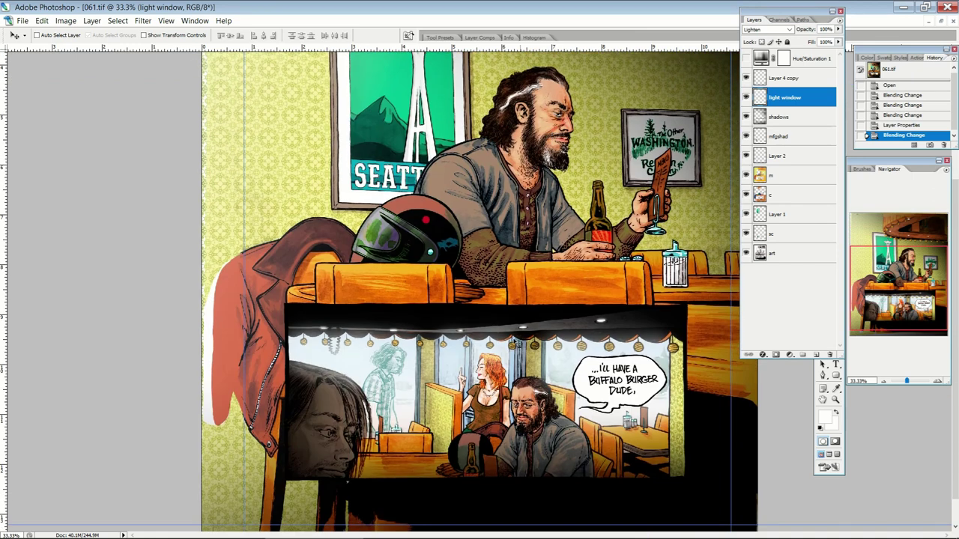
click(745, 98)
click(745, 97)
click(745, 97)
click(745, 97)
click(746, 97)
click(745, 98)
drag(556, 271, 532, 440)
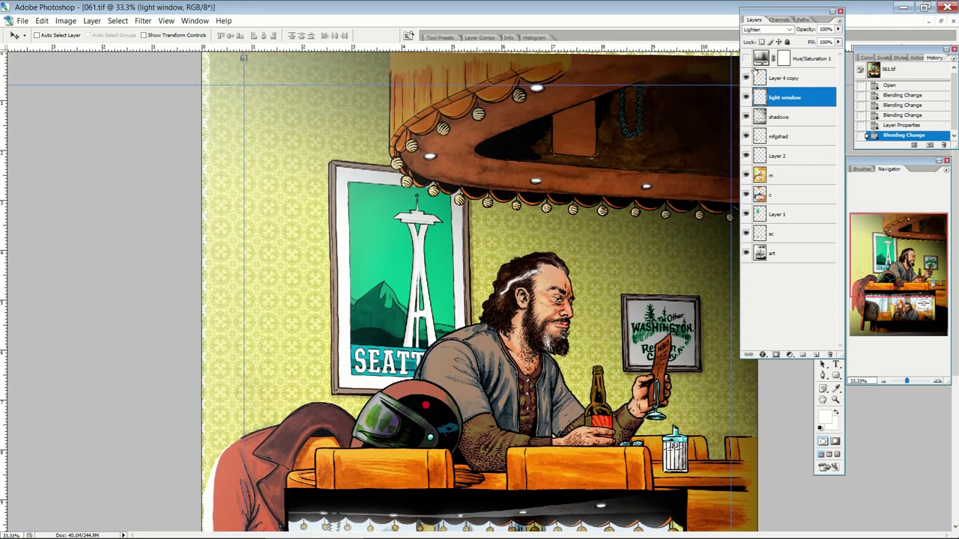
key(ctrl+minus)
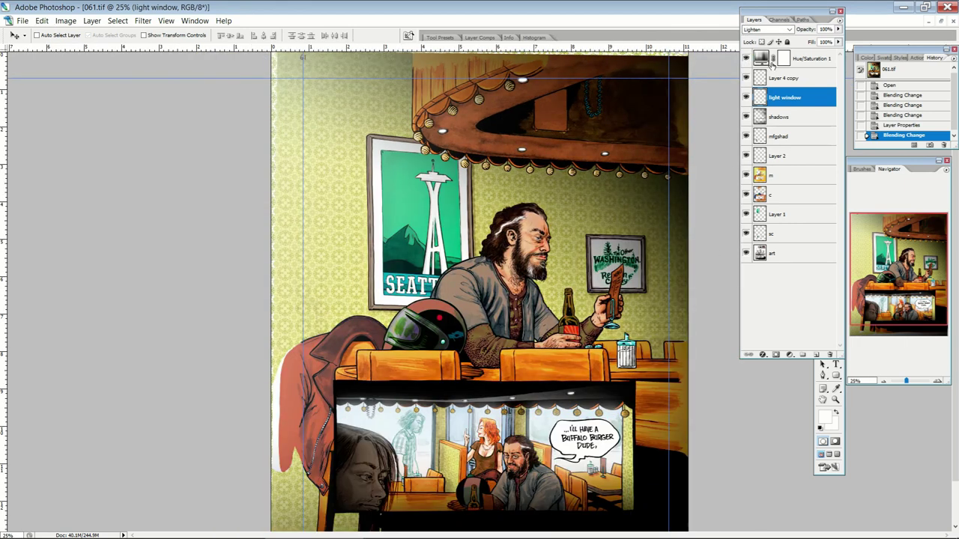
- Apply -12 saturation to Hue/Saturation 1, then hide the adjustment layer
double_click(762, 60)
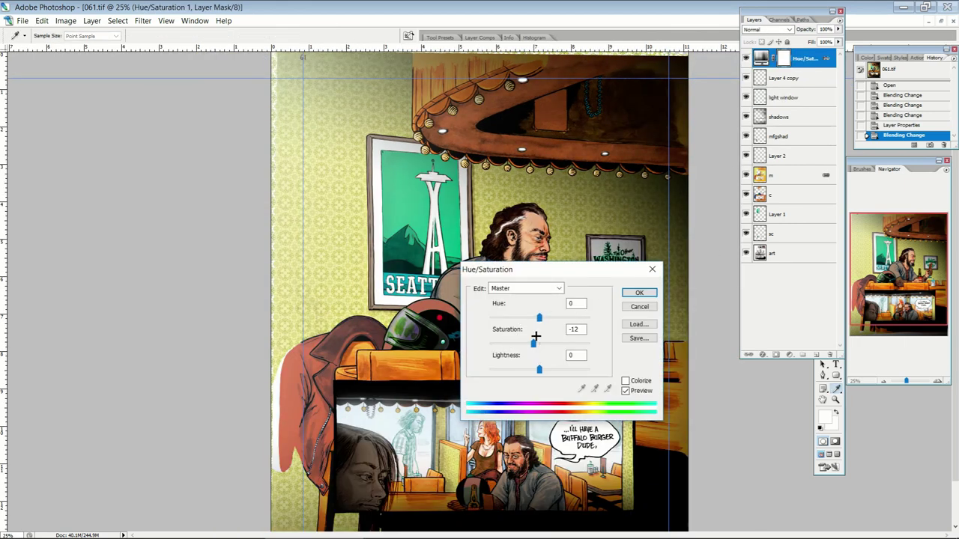
drag(538, 342, 532, 342)
click(638, 292)
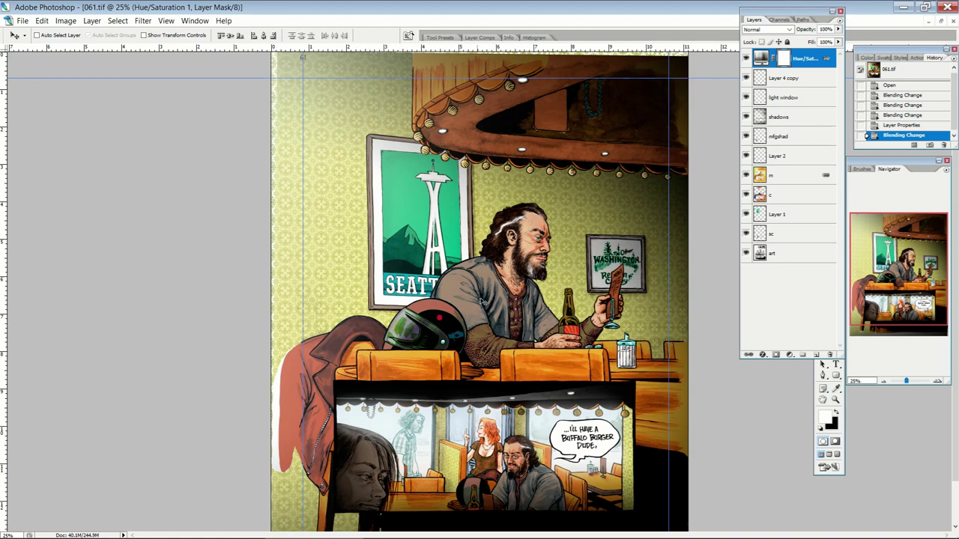
key(ctrl+minus)
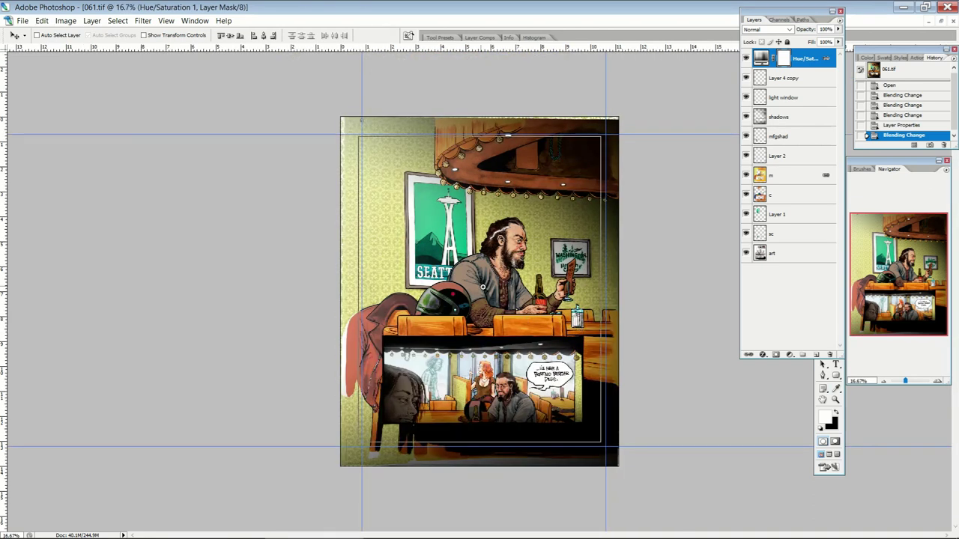
key(ctrl+plus)
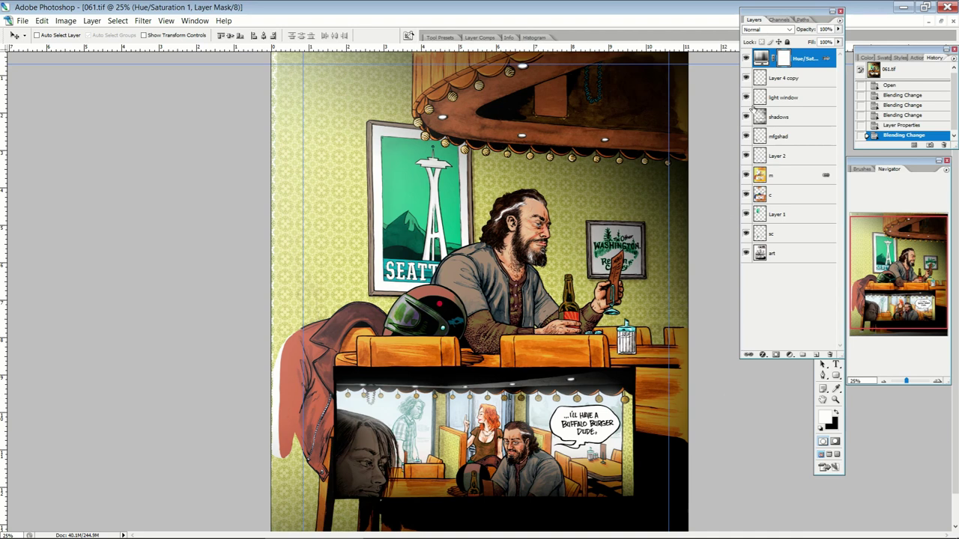
click(746, 59)
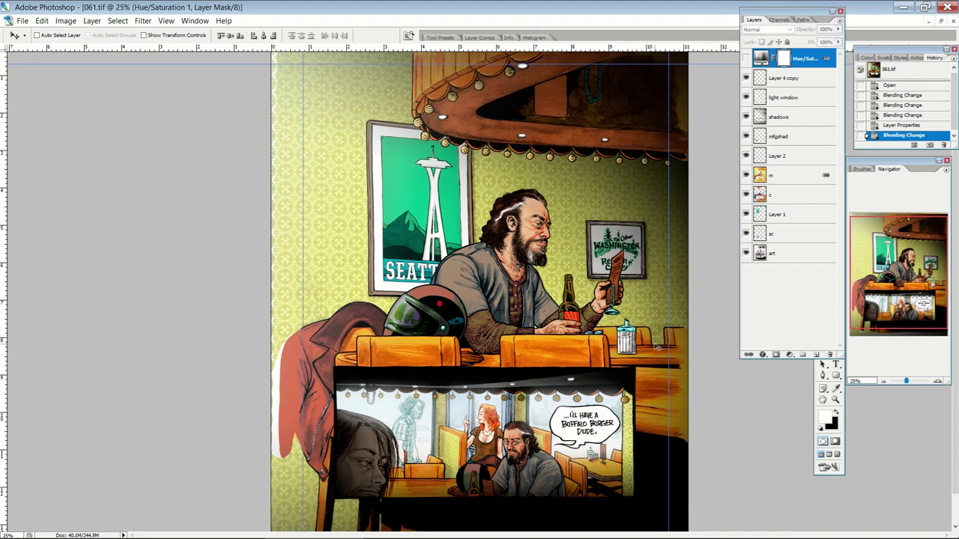
drag(553, 293, 592, 351)
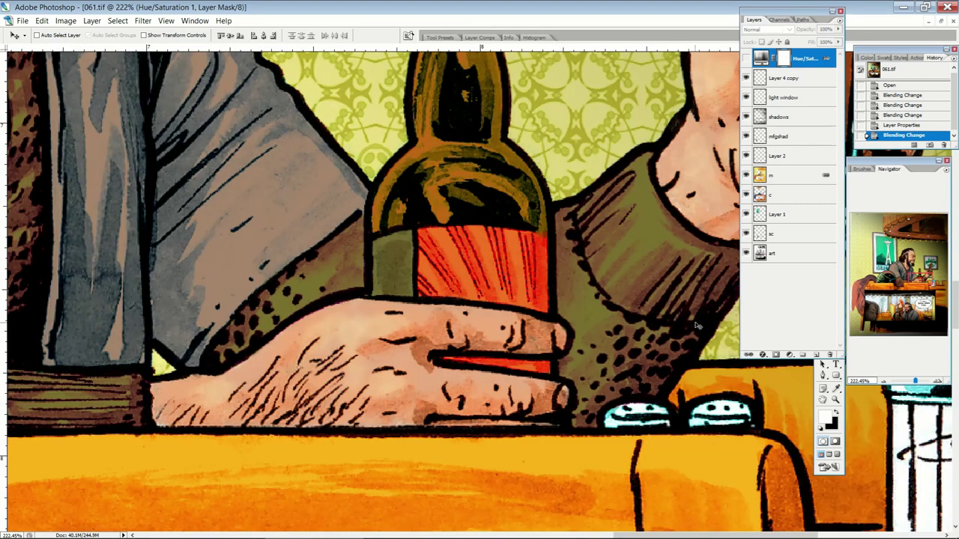
alt+click(315, 283)
alt+click(316, 283)
alt+click(316, 282)
alt+click(462, 290)
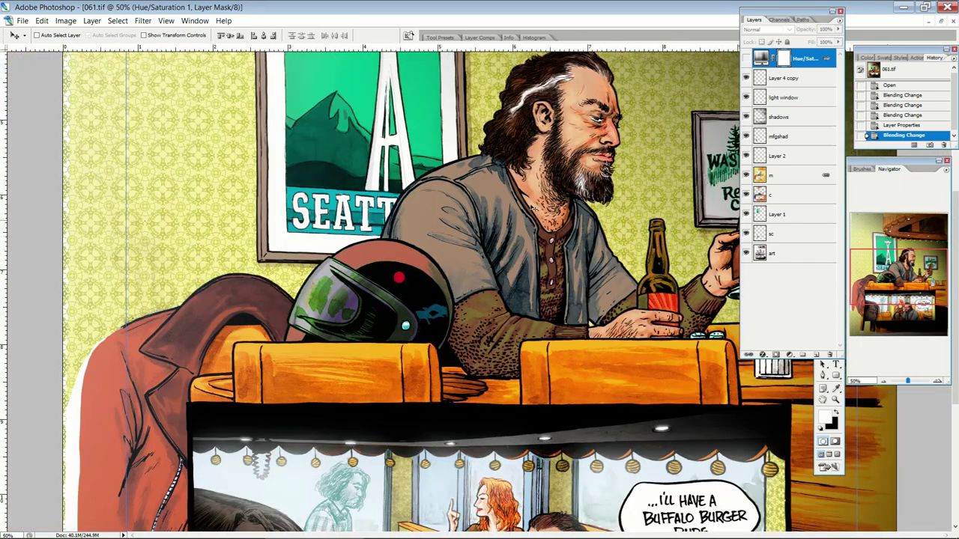
scroll(529, 118, up, 1)
drag(529, 117, 512, 251)
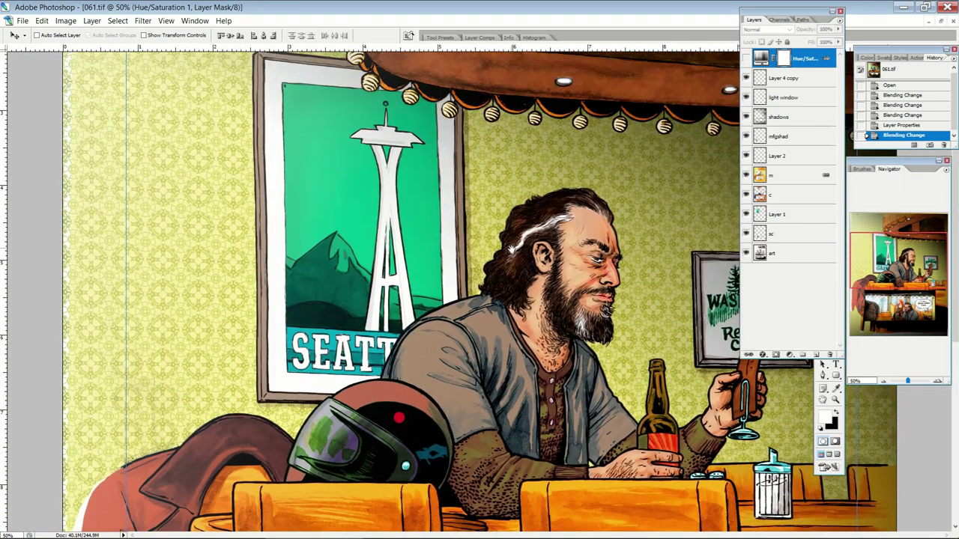
click(746, 60)
- Zoom out and turn the Hue/Saturation 1 adjustment back on
key(ctrl+minus)
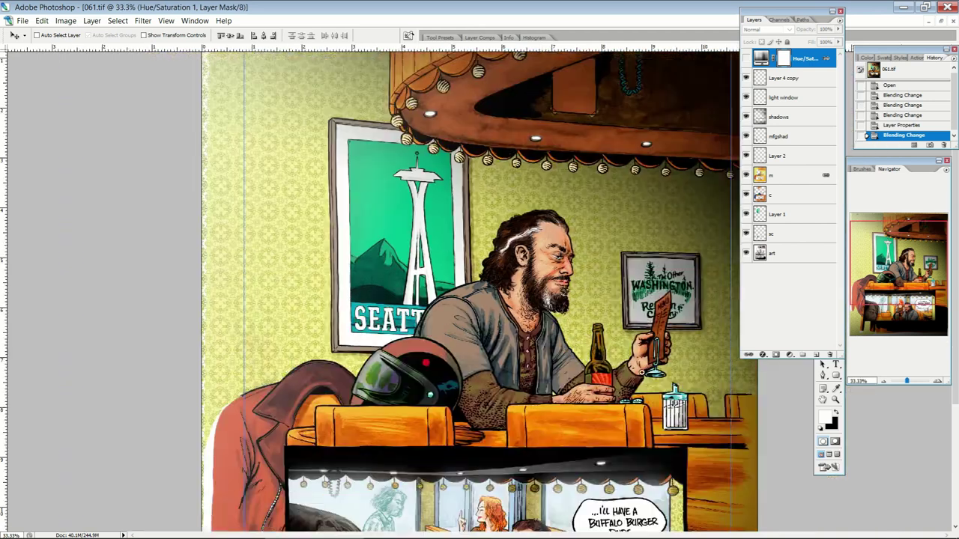
drag(628, 404, 607, 225)
drag(592, 120, 568, 334)
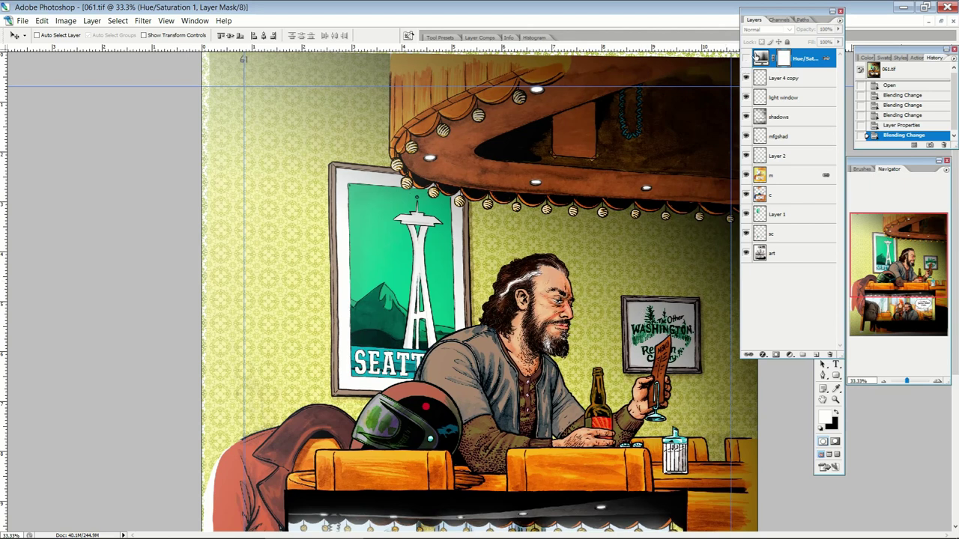
click(746, 59)
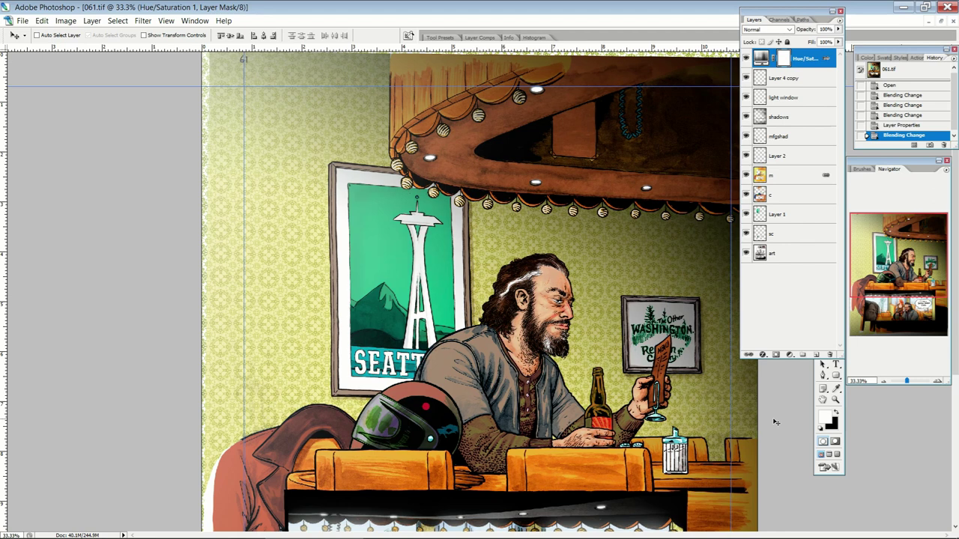
- Try saturation at -50 and -43 in Hue/Saturation 1, then cancel to keep -12
double_click(761, 60)
drag(534, 344, 514, 343)
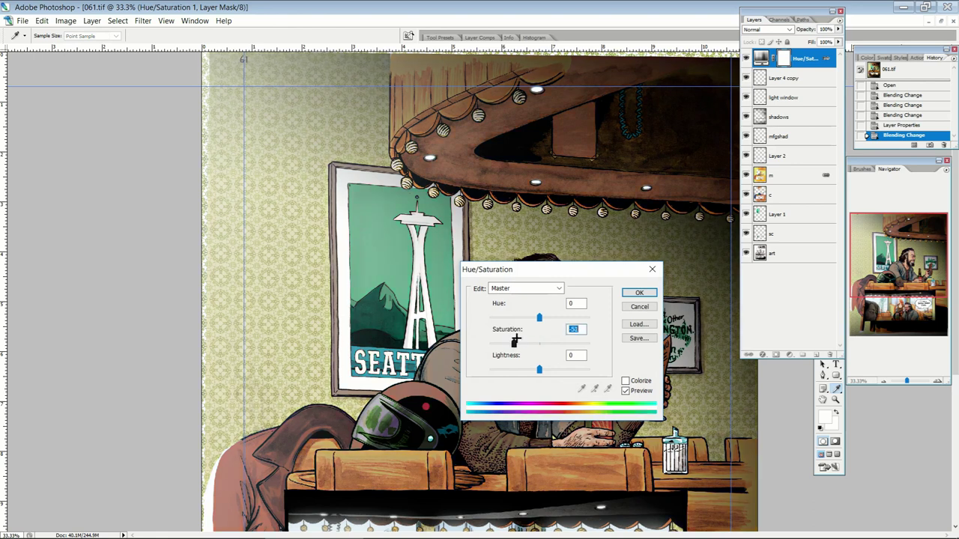
drag(552, 265, 816, 287)
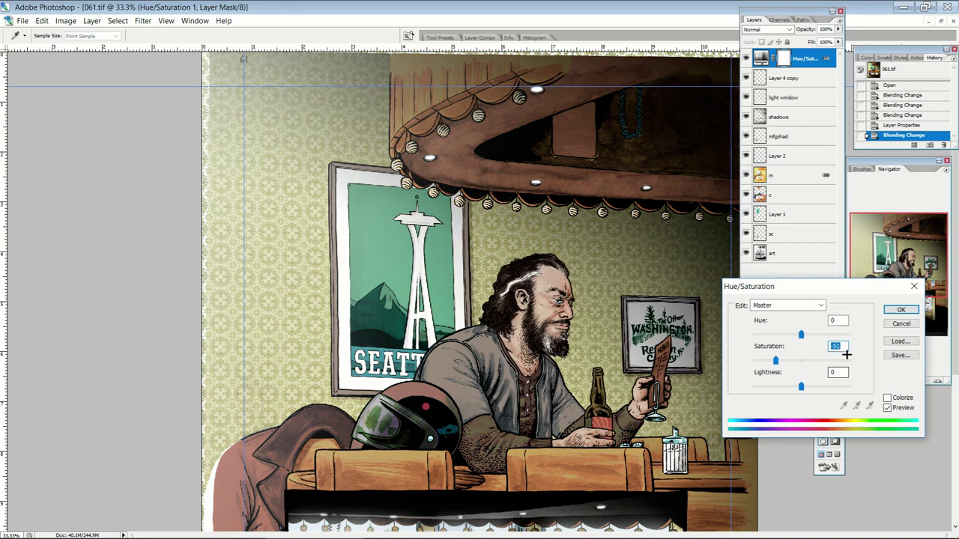
drag(776, 361, 777, 361)
click(901, 324)
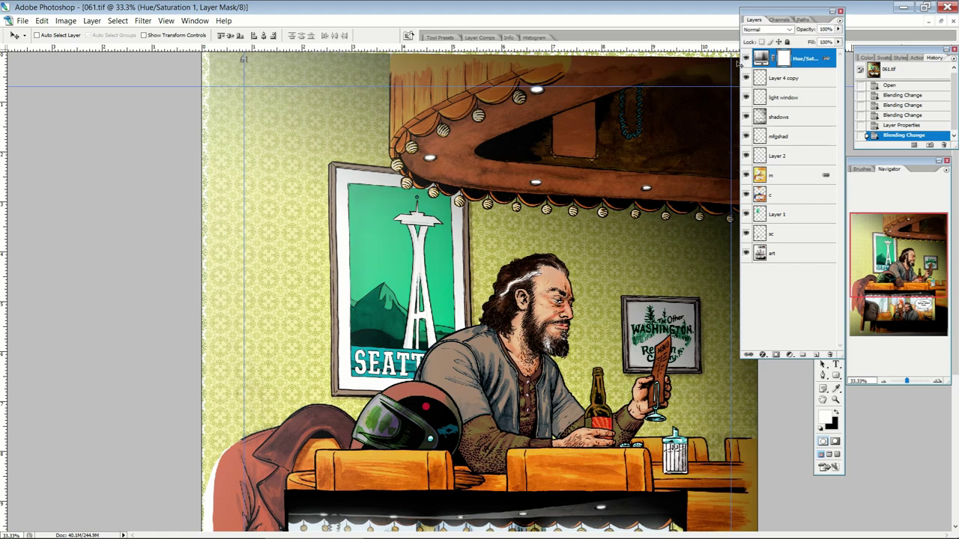
- Zoom 061.tif out to 25%, then close it, saving the changes
alt+click(710, 341)
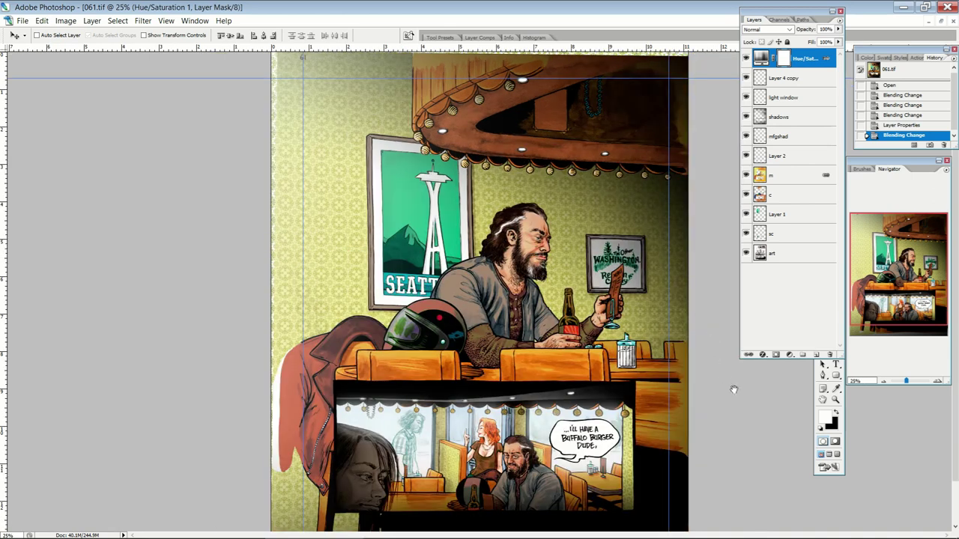
drag(583, 405, 558, 383)
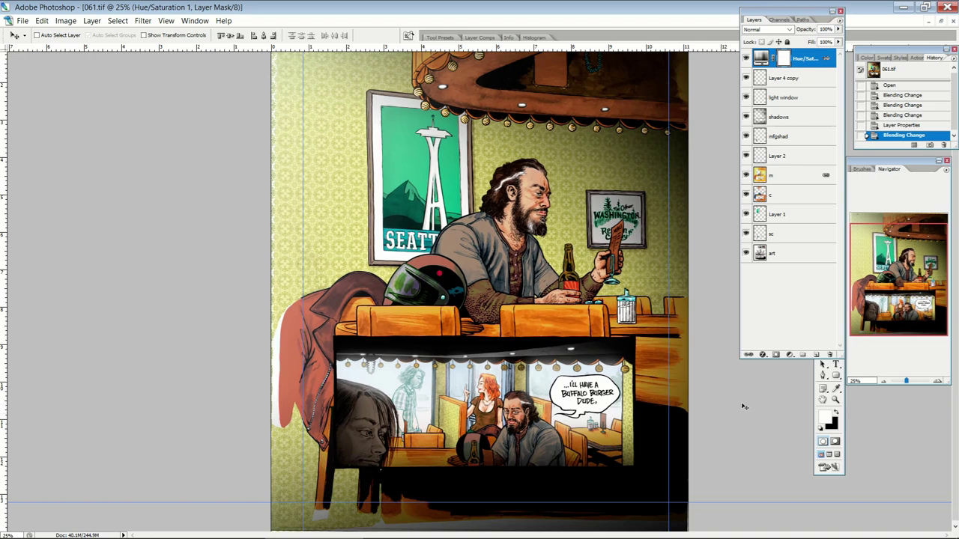
key(ctrl+w)
click(445, 212)
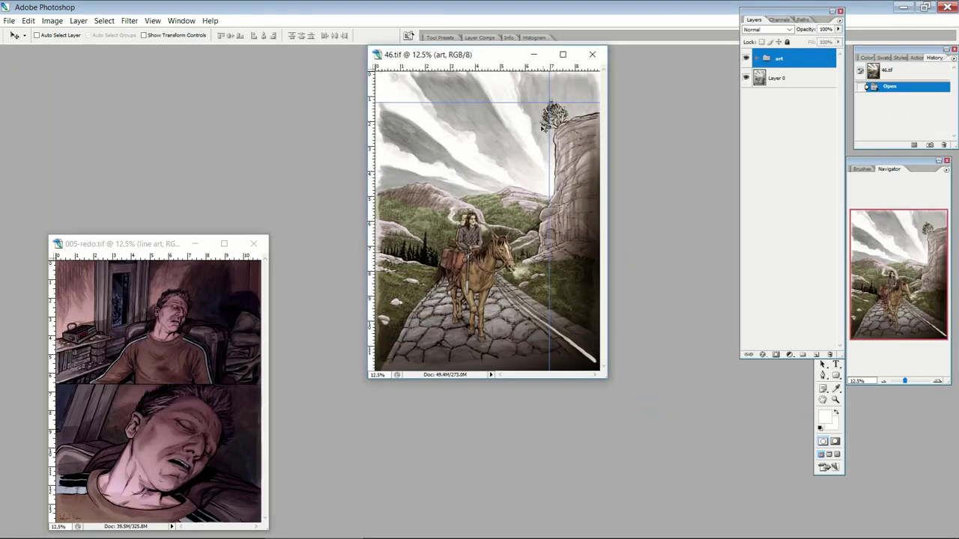
- Maximize 005-redo.tif at 25% and hide all its layers, including color, grads and hair mult
click(222, 245)
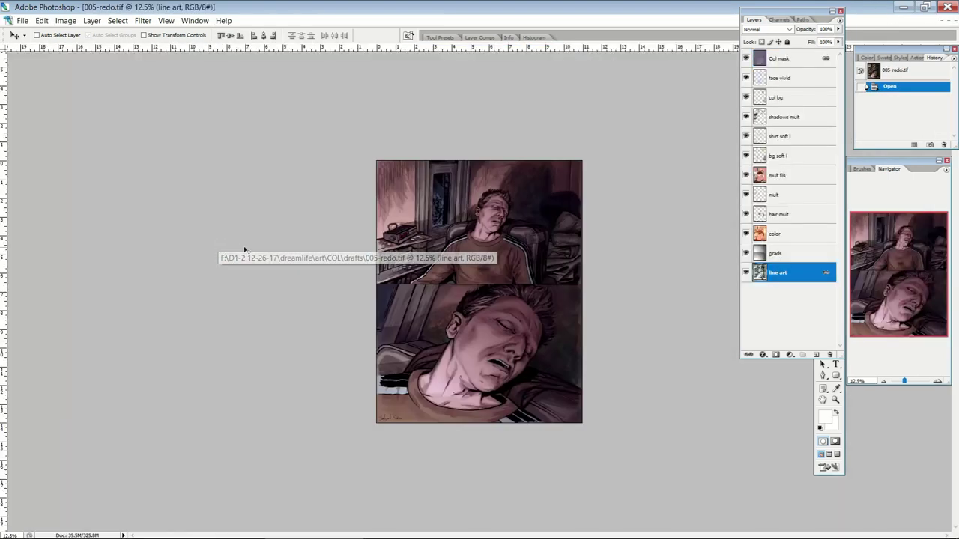
key(ctrl+plus)
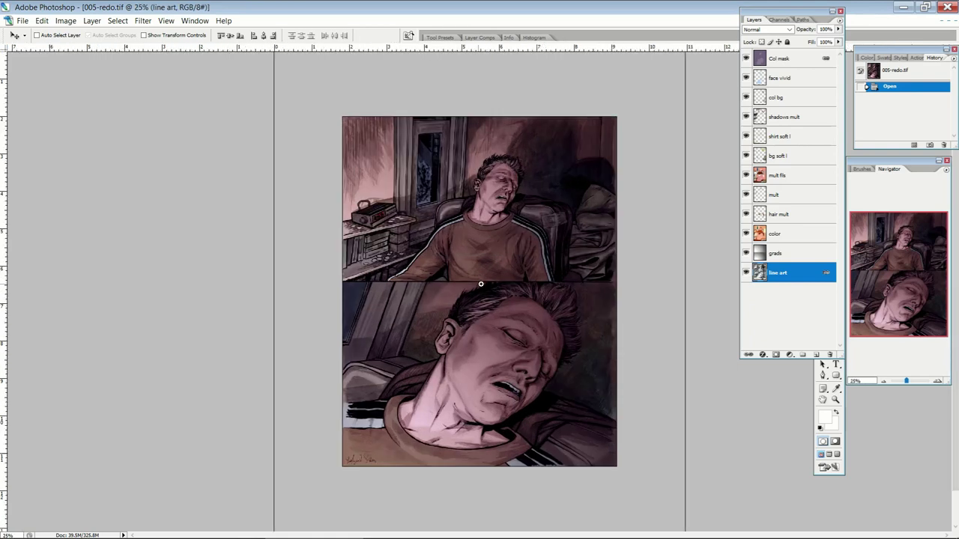
key(ctrl+plus)
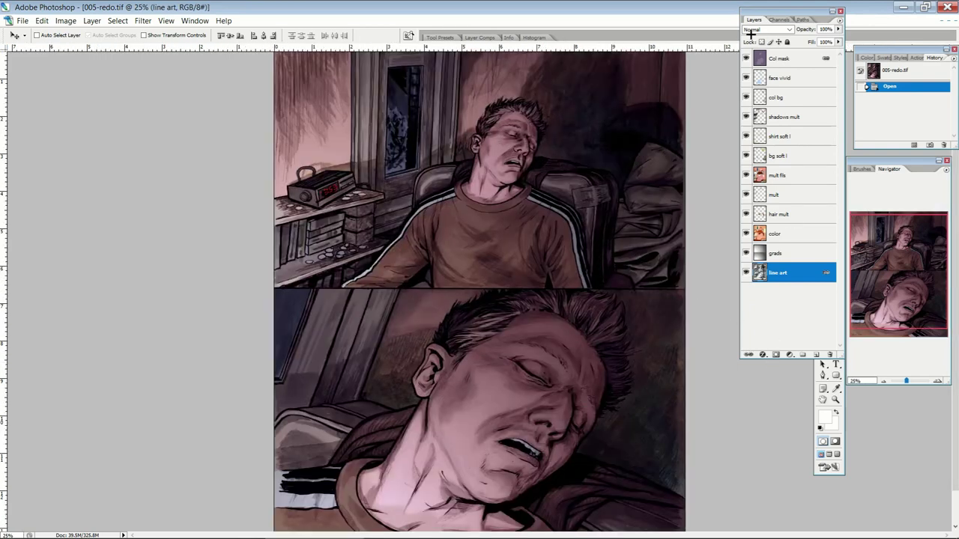
drag(745, 58, 747, 196)
drag(746, 233, 746, 255)
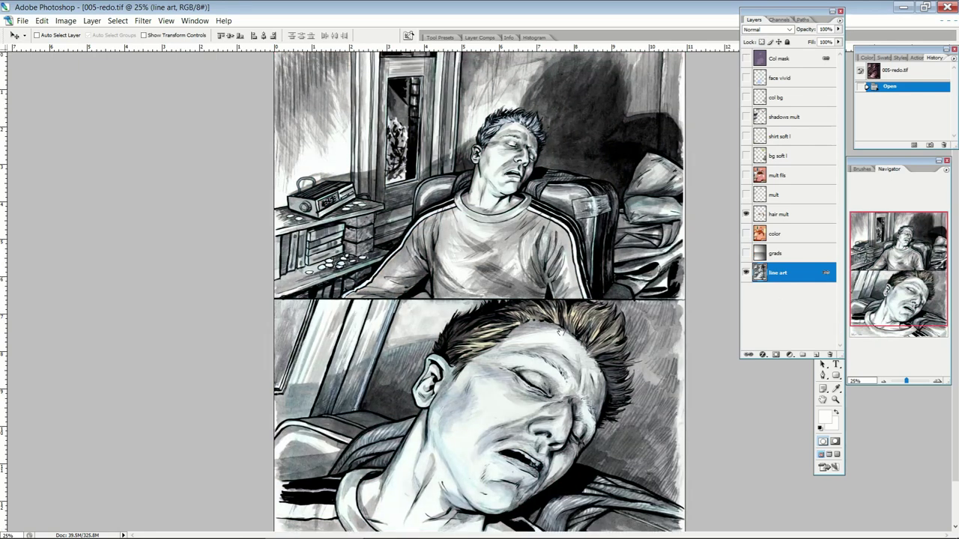
click(746, 214)
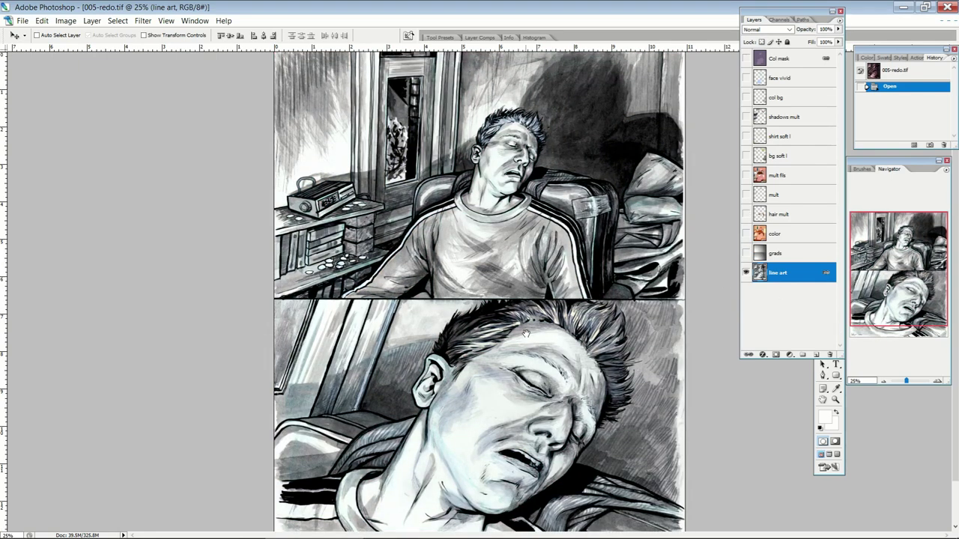
scroll(526, 336, down, 3)
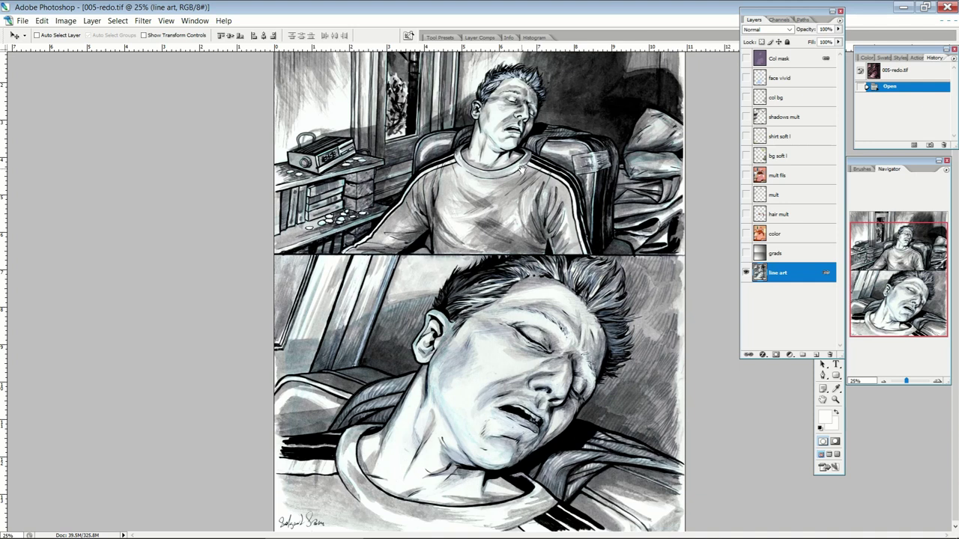
scroll(522, 170, up, 3)
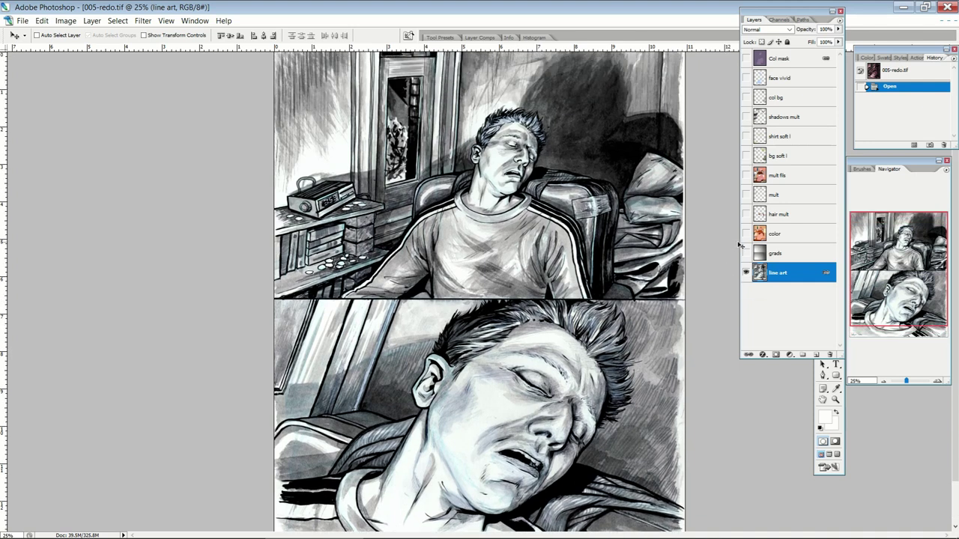
- Show the grads, color and line art layers, briefly checking the flat colours
click(746, 253)
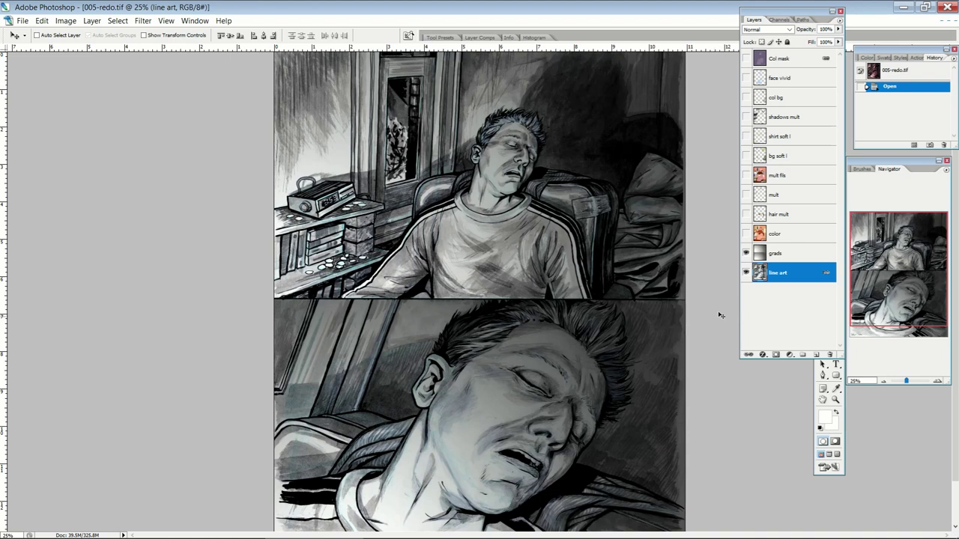
click(783, 234)
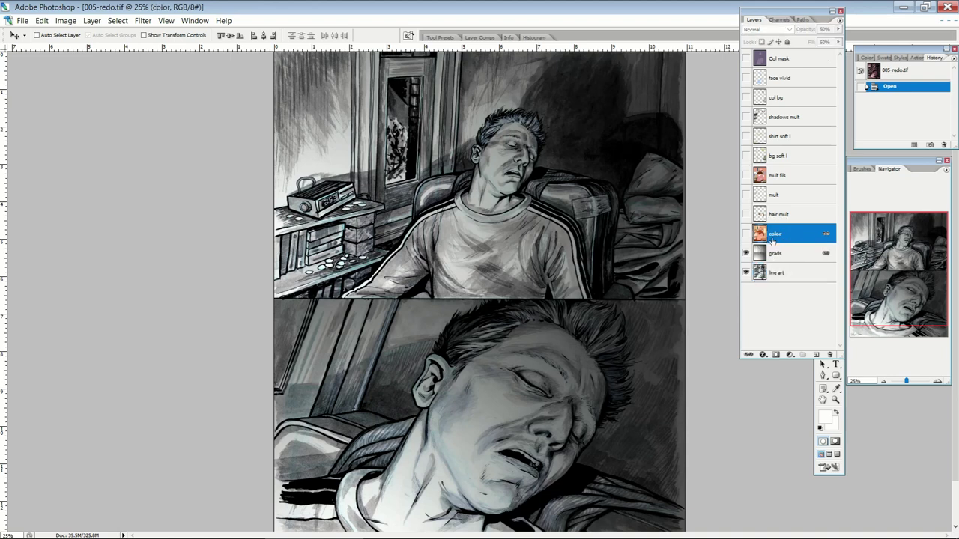
click(746, 234)
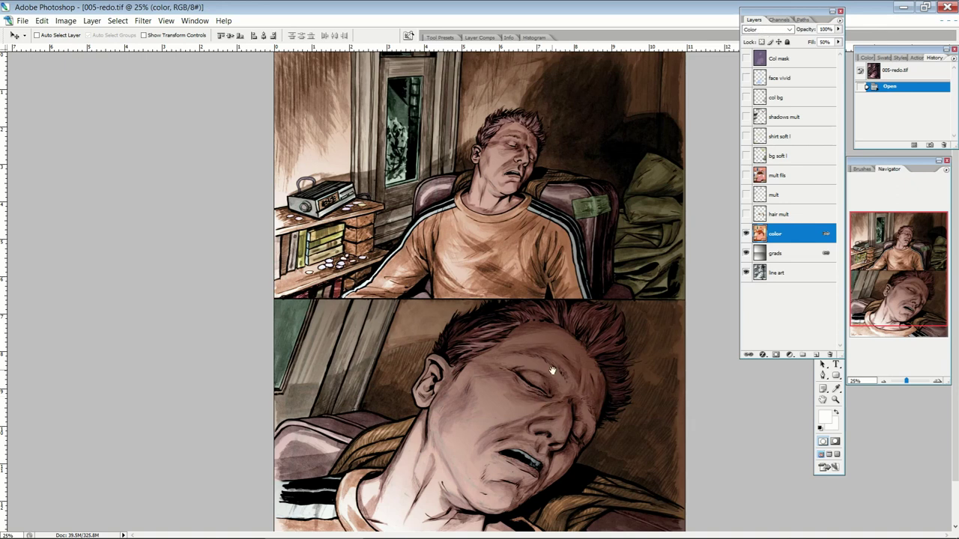
drag(545, 440, 556, 310)
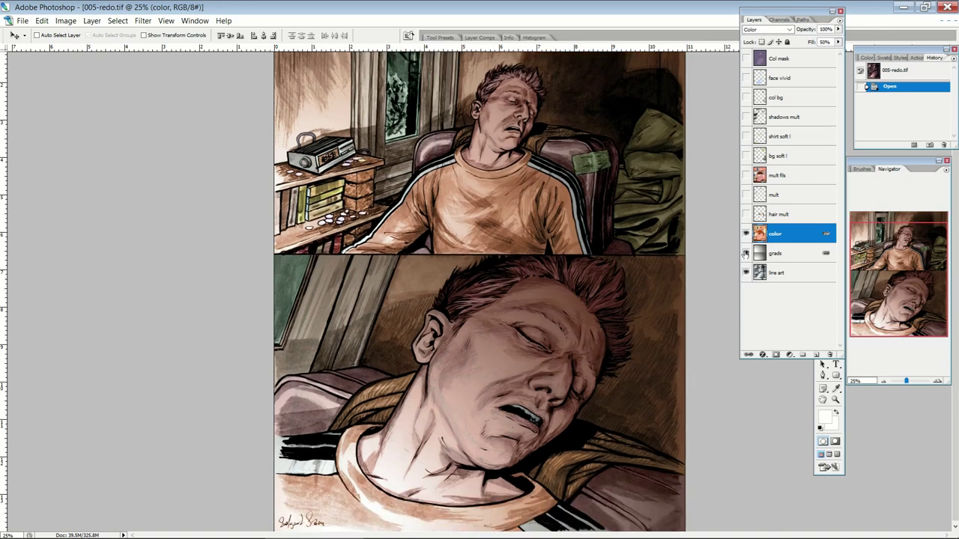
drag(746, 255, 741, 335)
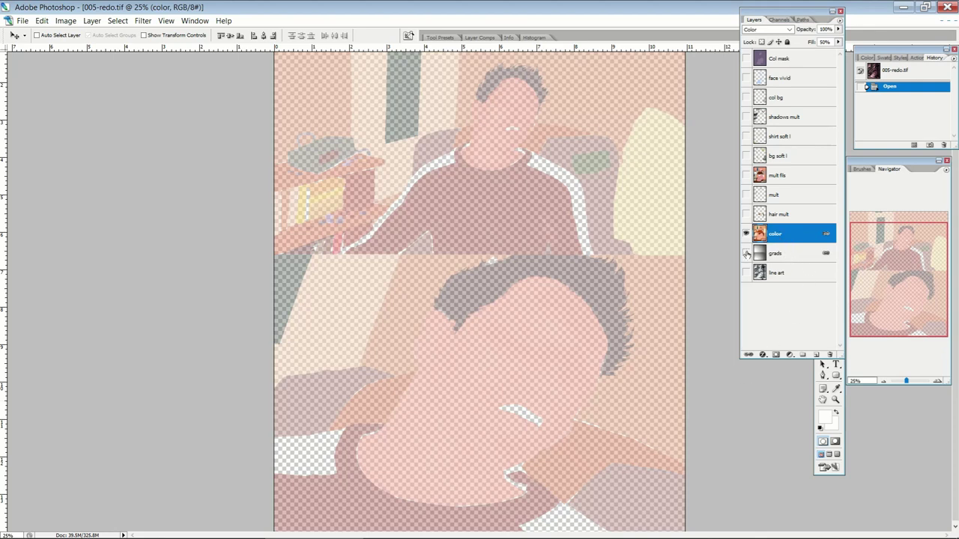
drag(746, 255, 748, 293)
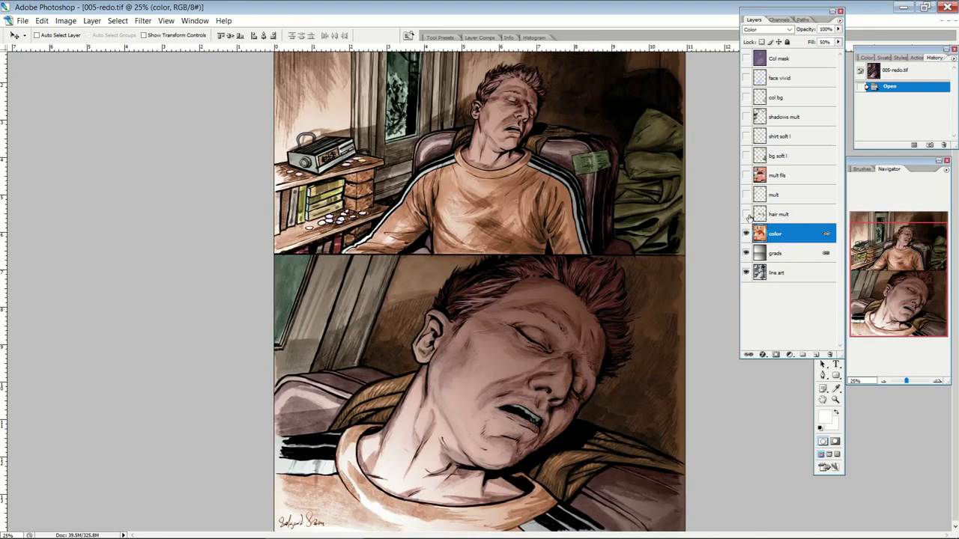
- Turn on the hair mult and mult layers, toggling mult to compare its effect
click(785, 216)
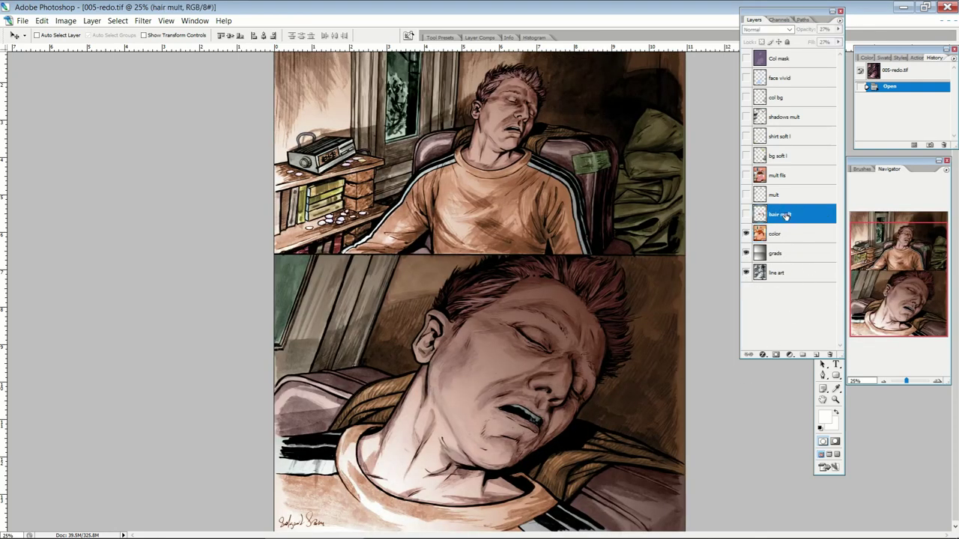
click(745, 215)
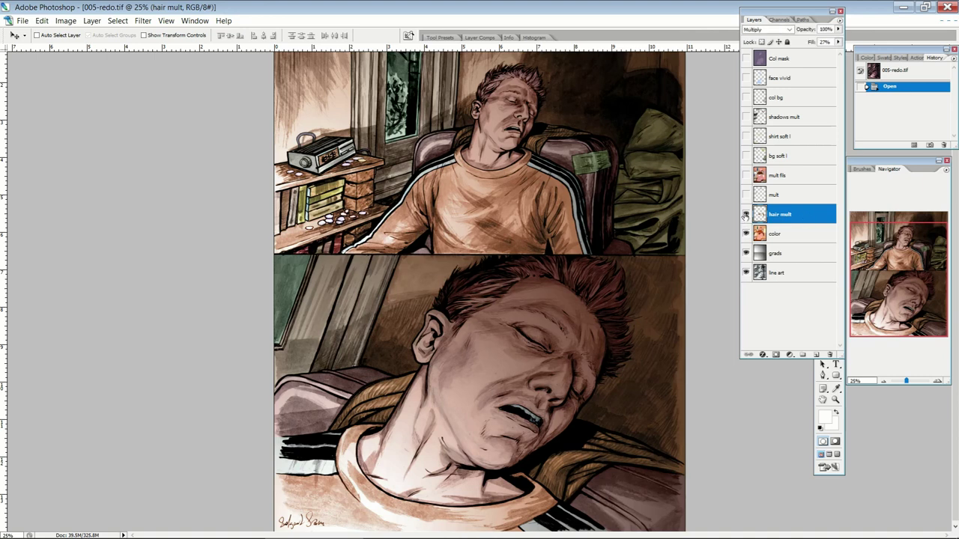
click(788, 195)
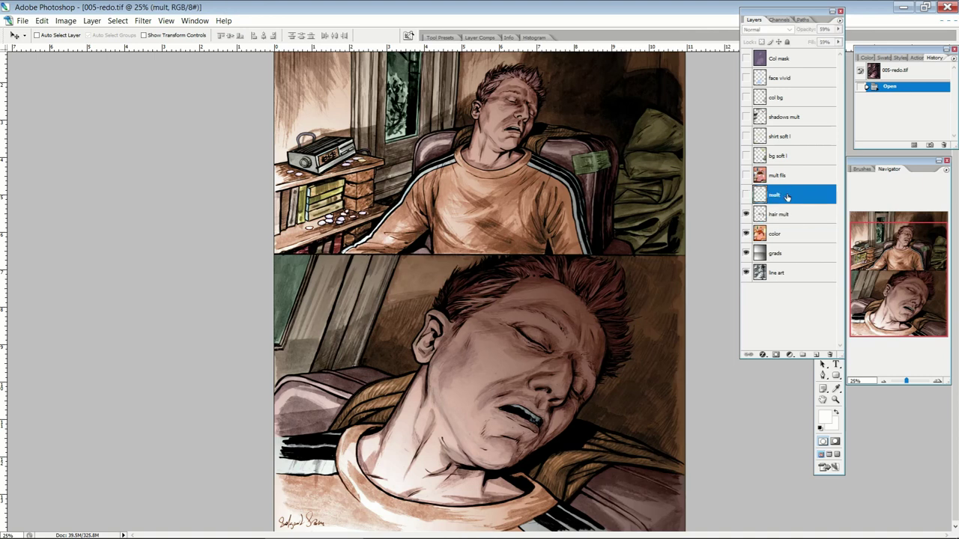
click(746, 195)
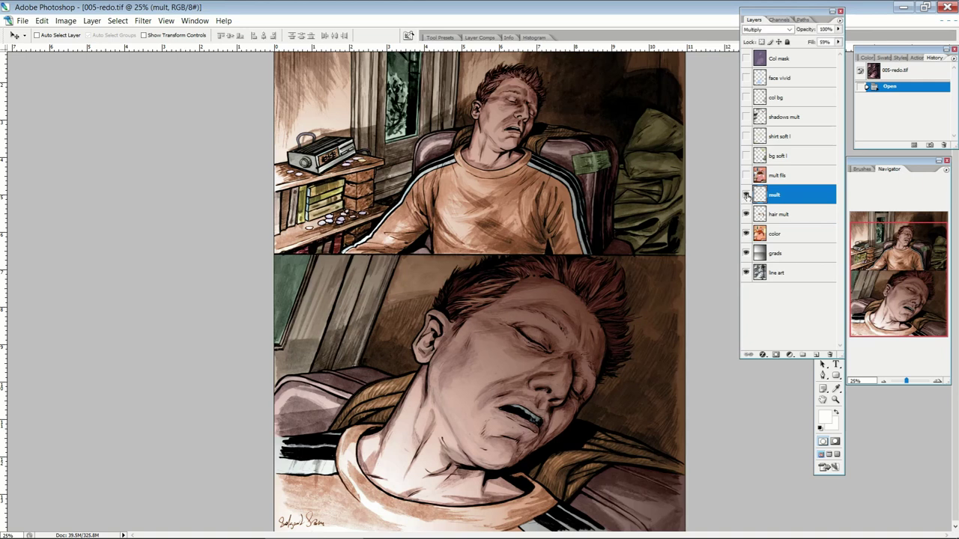
click(746, 196)
click(746, 195)
click(746, 195)
click(746, 196)
click(799, 176)
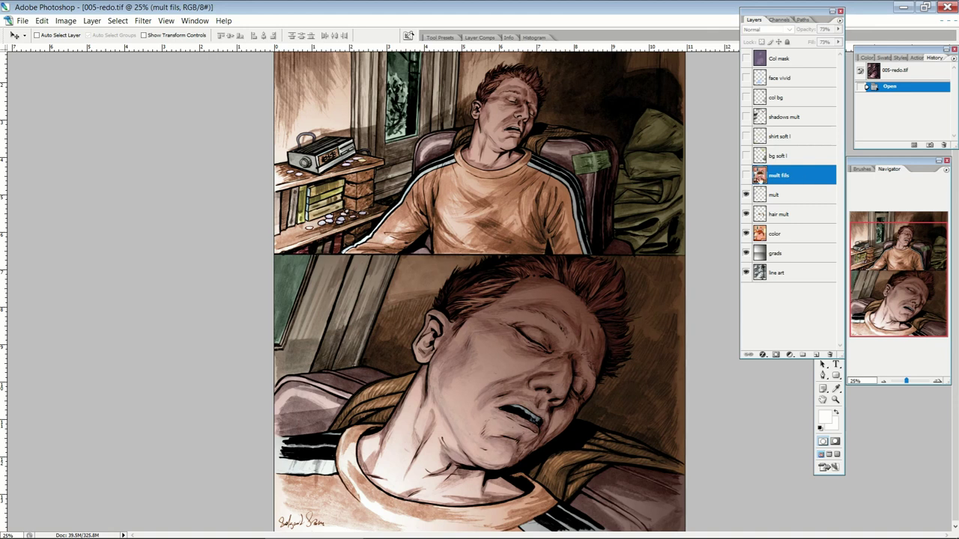
- Show the mult fls and bg soft l layers, toggling bg soft l to compare its effect
click(746, 176)
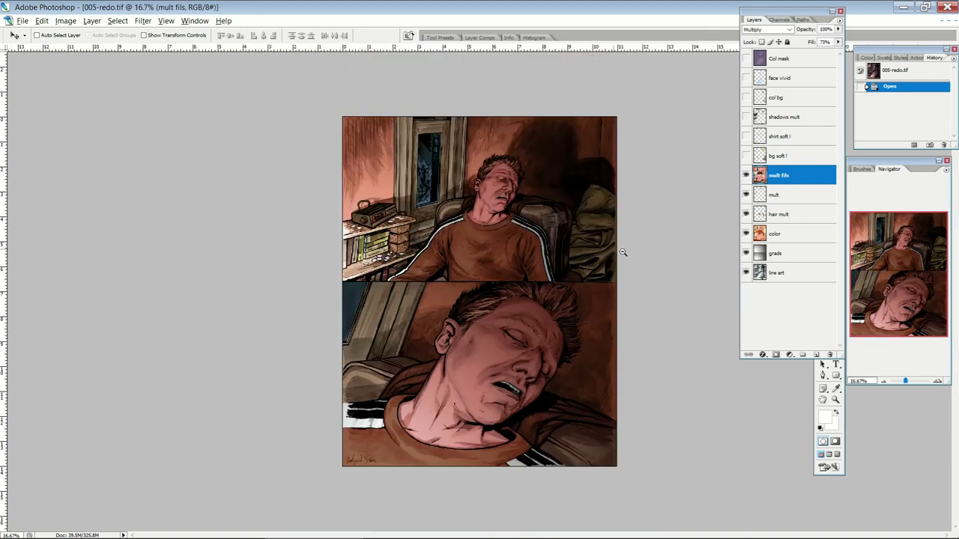
alt+click(619, 249)
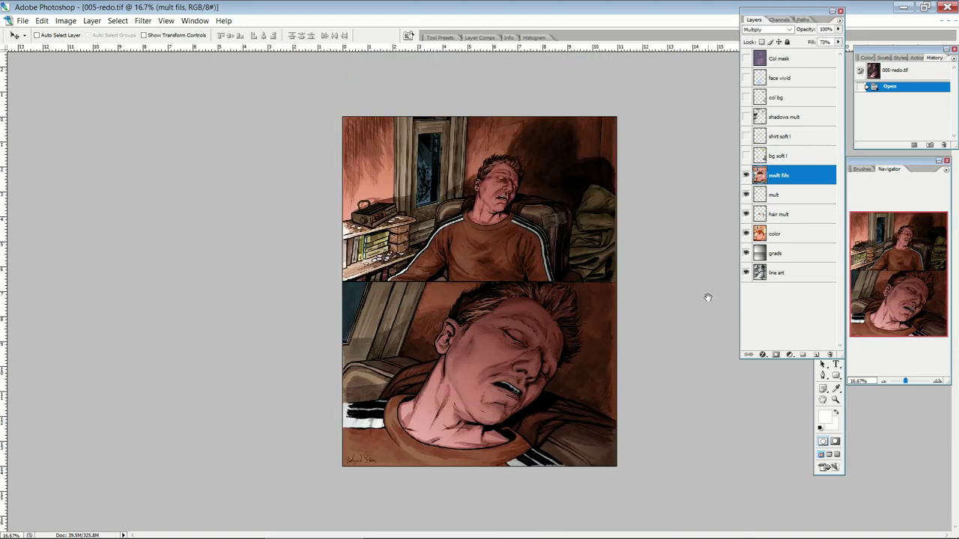
click(582, 271)
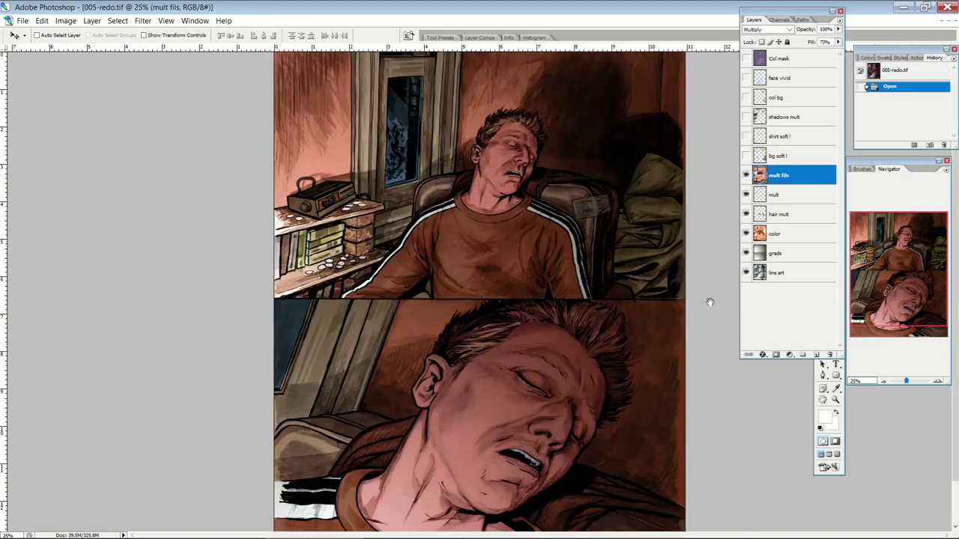
click(782, 160)
click(746, 157)
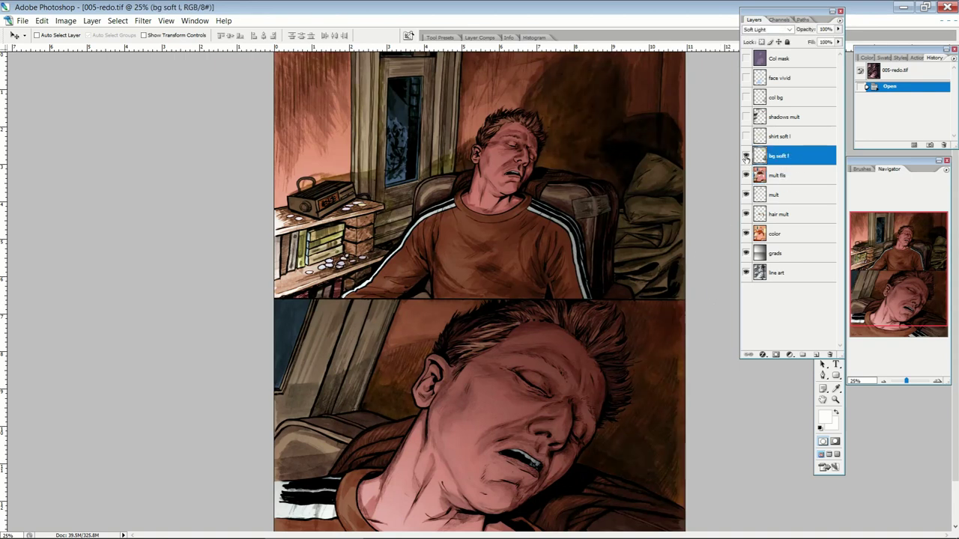
click(746, 156)
click(746, 157)
- Show the shirt soft l, col bg and shadows mult layers at 33.3% zoom
click(746, 137)
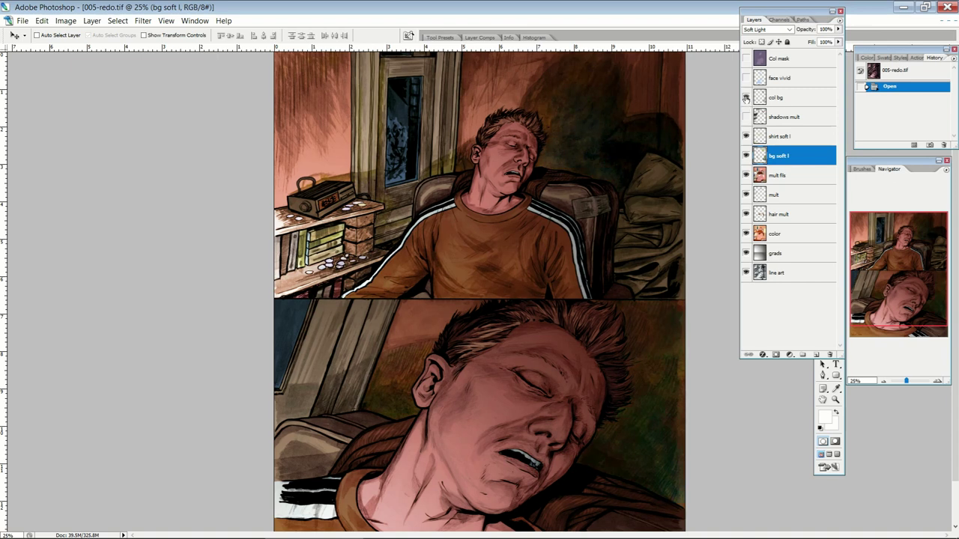
click(745, 98)
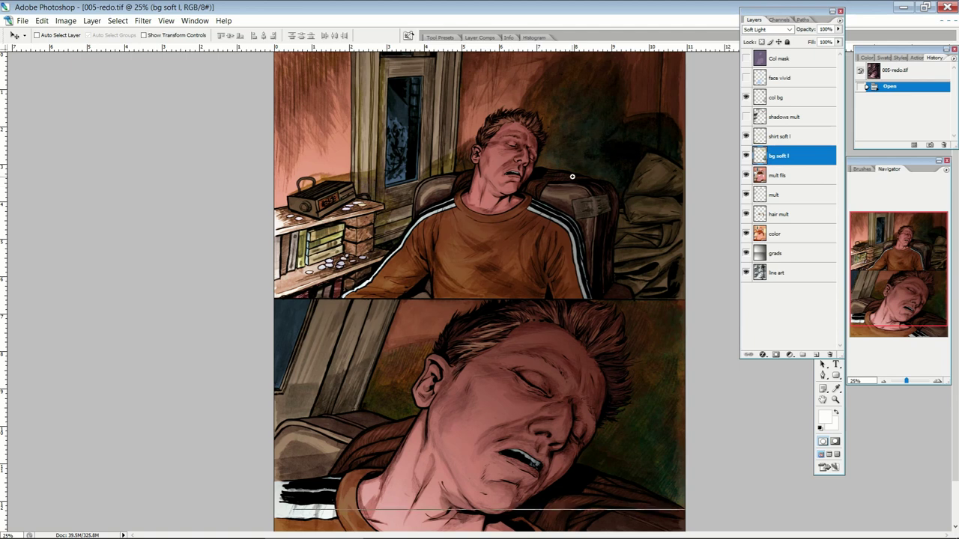
key(ctrl+plus)
click(819, 104)
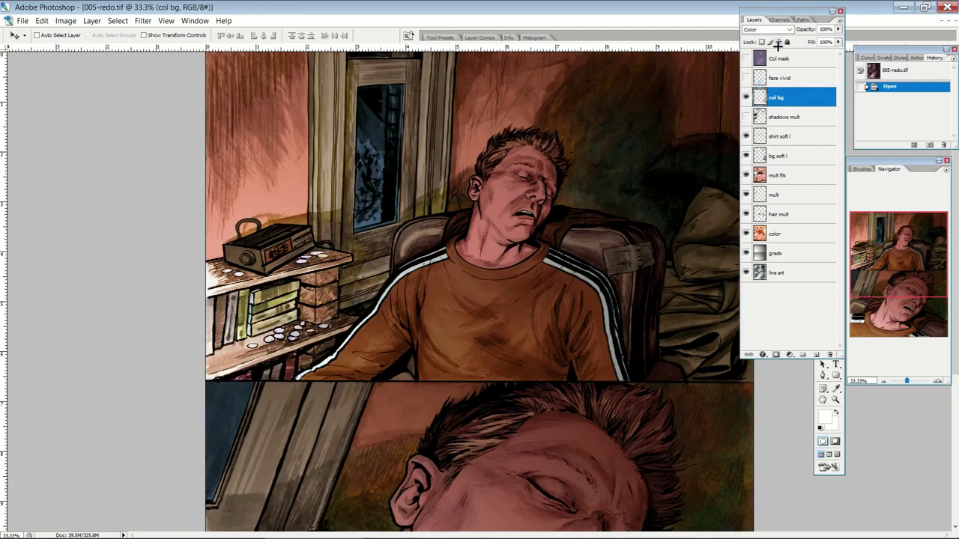
click(784, 123)
click(799, 146)
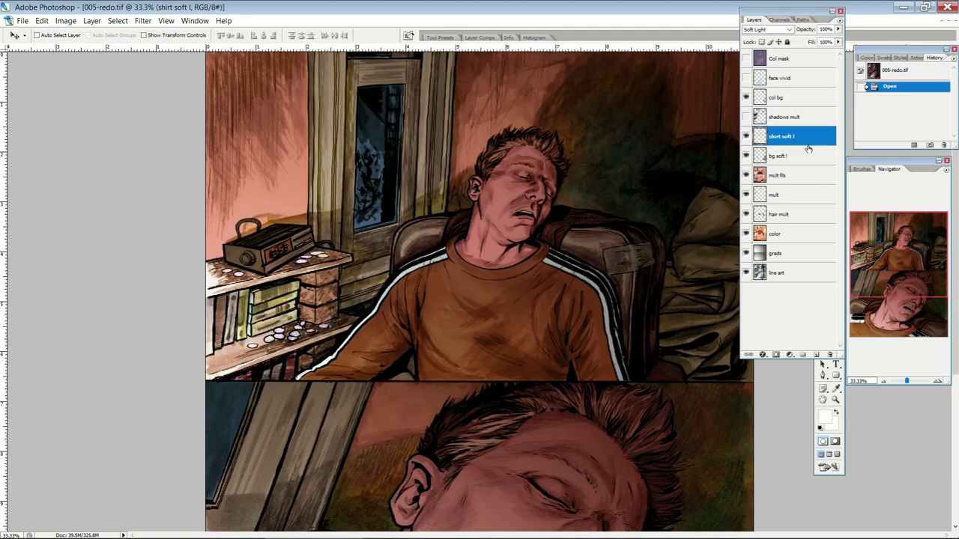
click(746, 137)
click(746, 118)
click(801, 117)
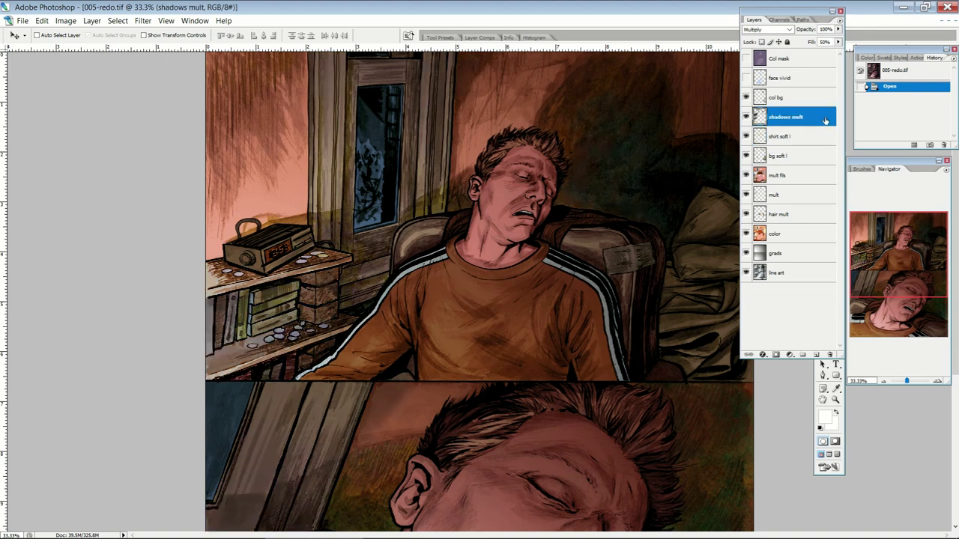
- Compare shadows mult and face vivid off and on, leaving face vivid visible and active
key(ctrl+minus)
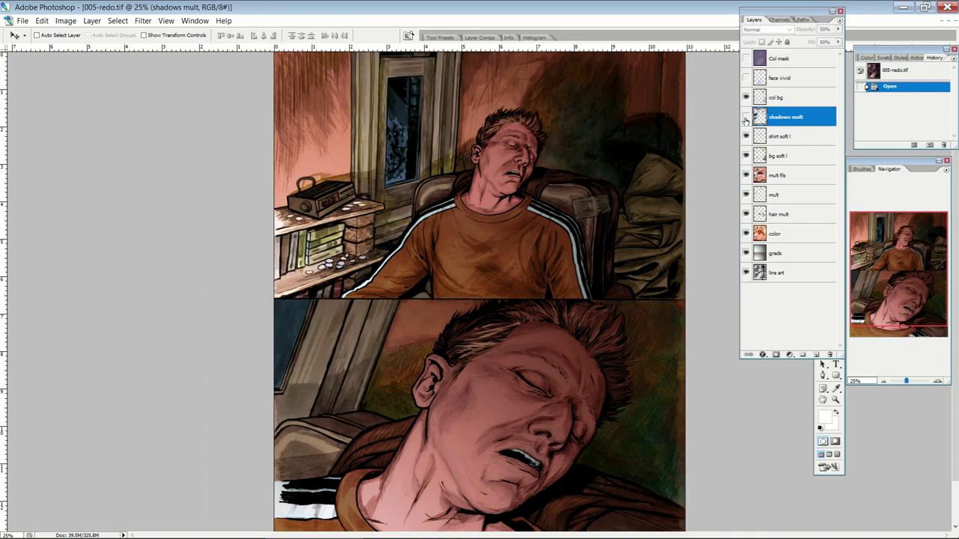
click(746, 118)
click(745, 118)
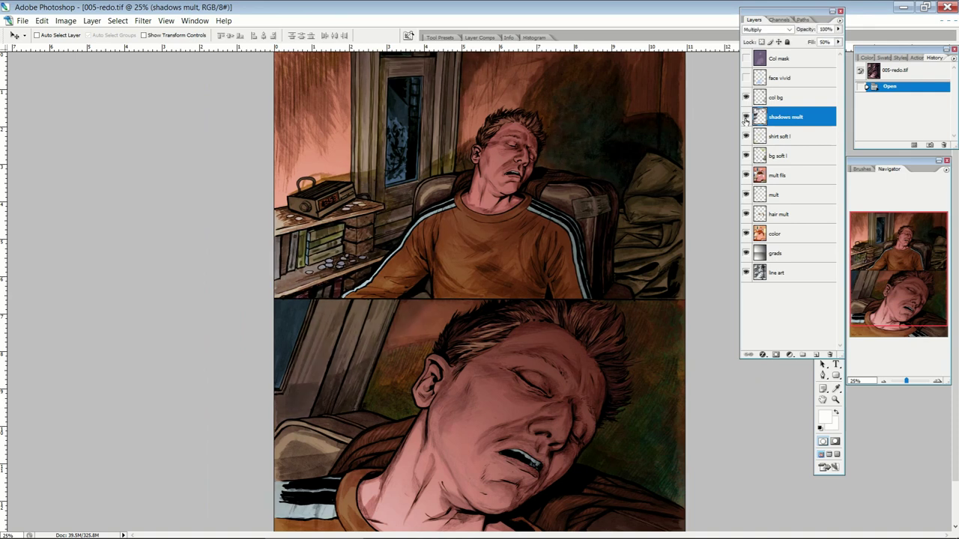
click(745, 79)
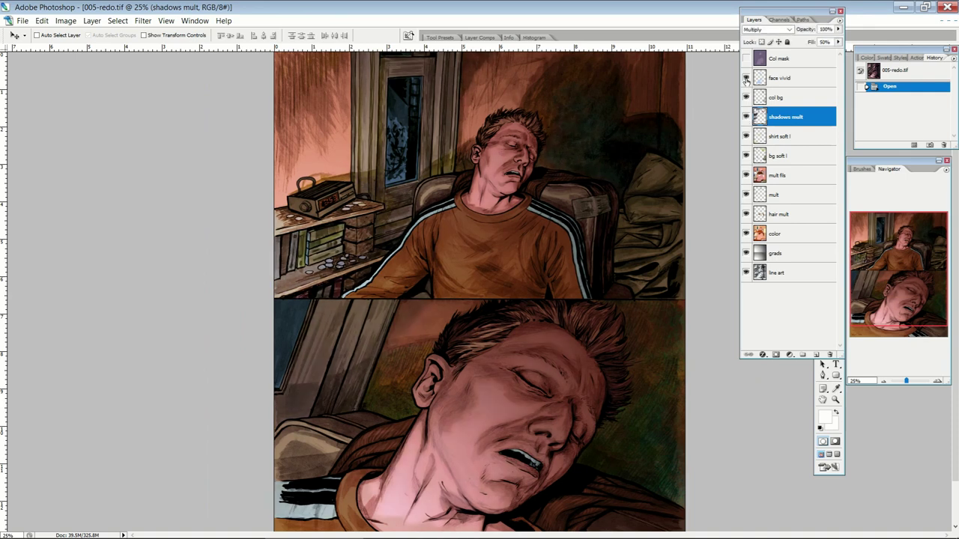
click(745, 78)
click(745, 79)
click(779, 80)
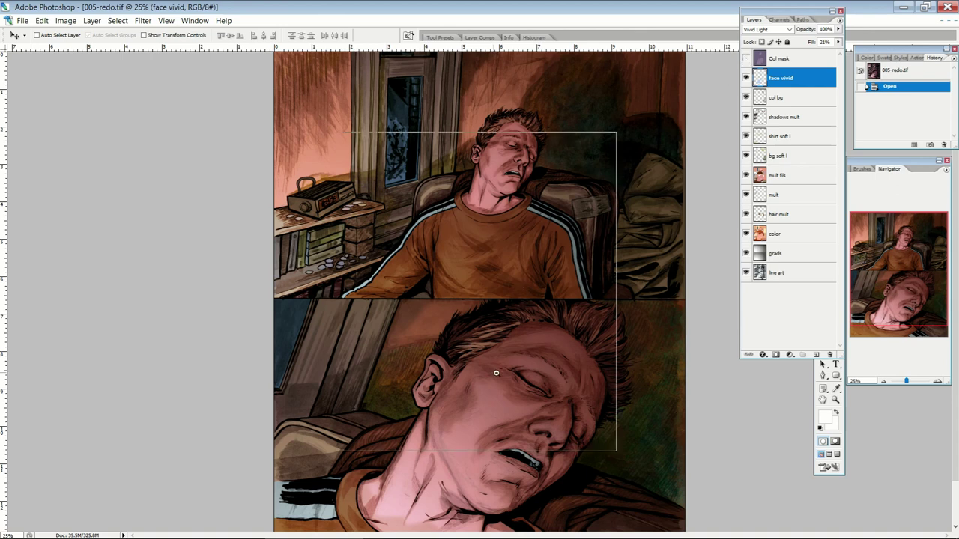
- Isolate the Col mask layer by hiding every other layer in the stack
key(ctrl+minus)
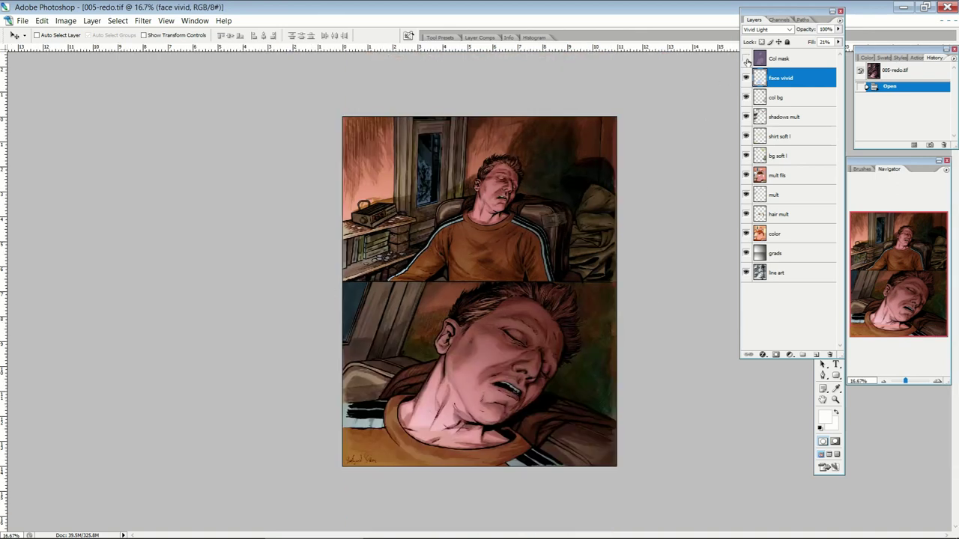
click(779, 59)
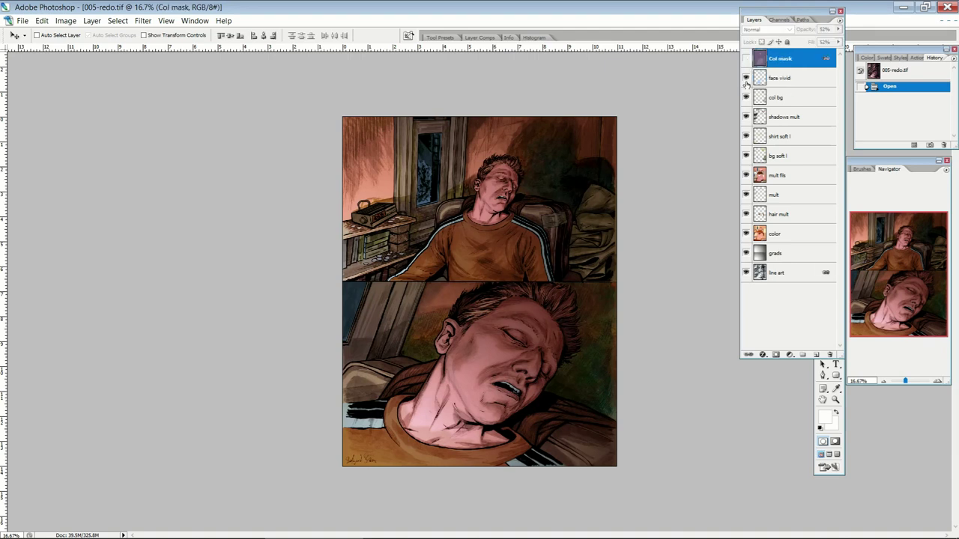
drag(746, 78, 757, 195)
click(745, 59)
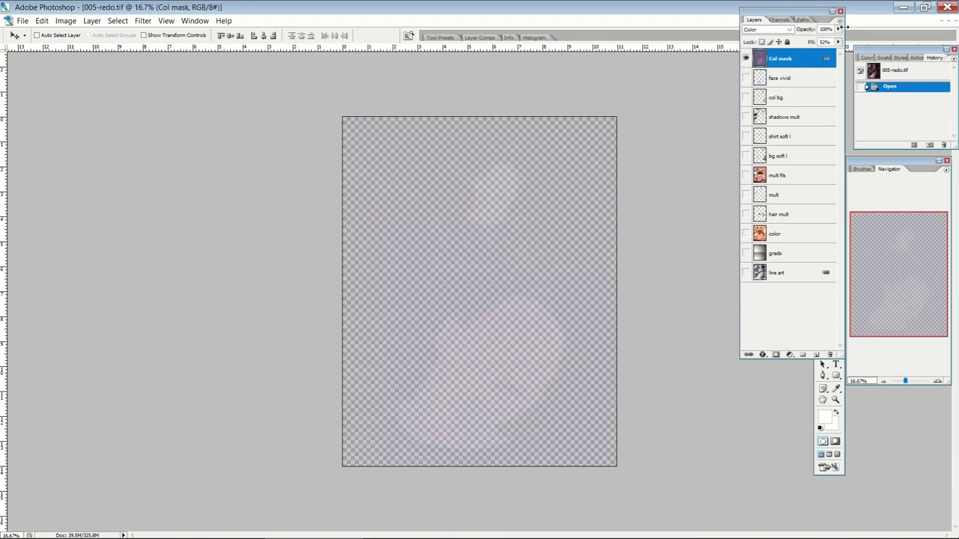
- Set Col mask's fill to 100%, then back to 52%, and show all layers again
drag(838, 42, 867, 53)
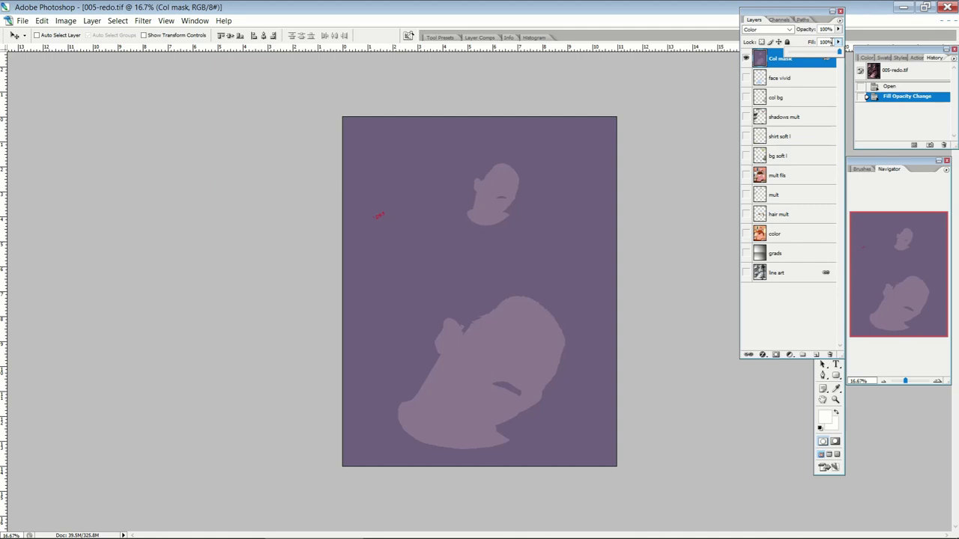
click(838, 42)
text(52)
click(801, 80)
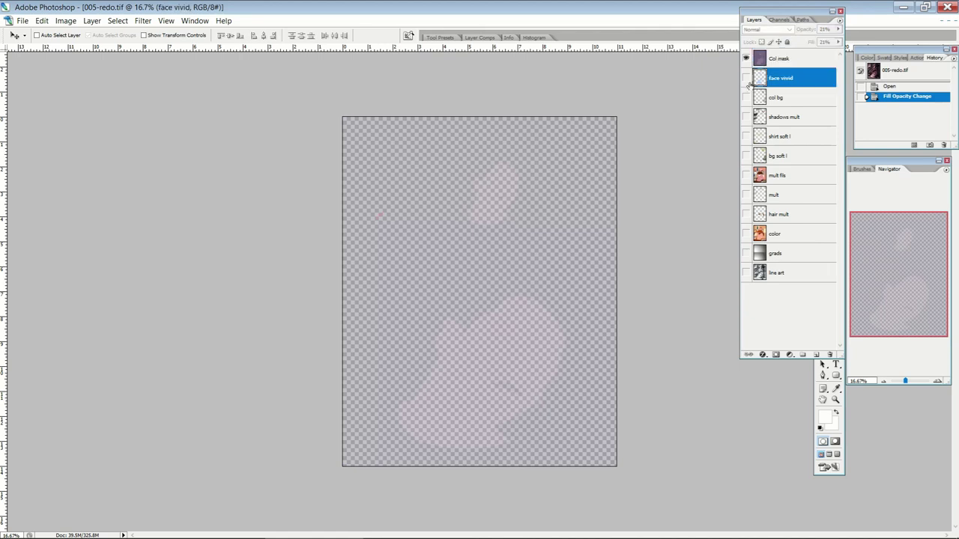
drag(746, 80, 744, 283)
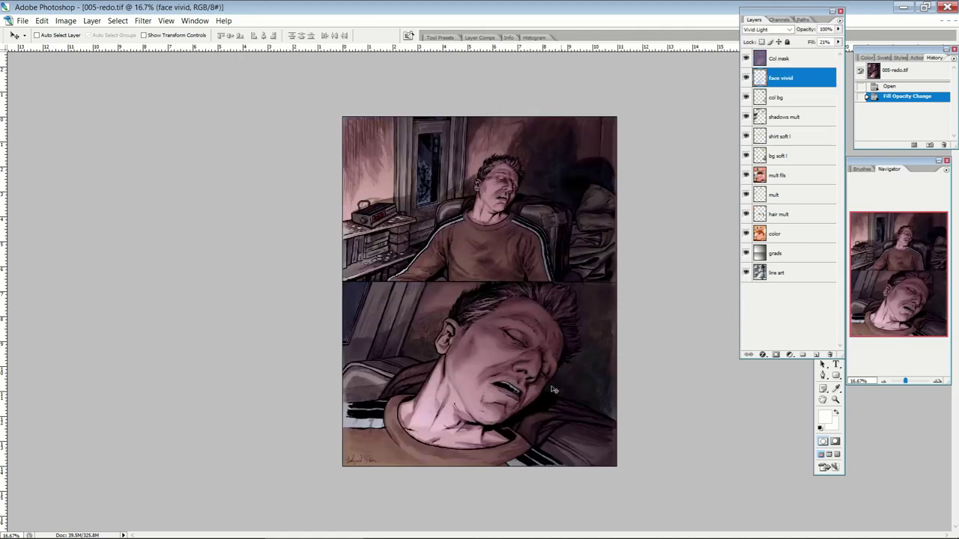
- Zoom to 25%, check the layer effects list and make Col mask the active layer
key(ctrl+plus)
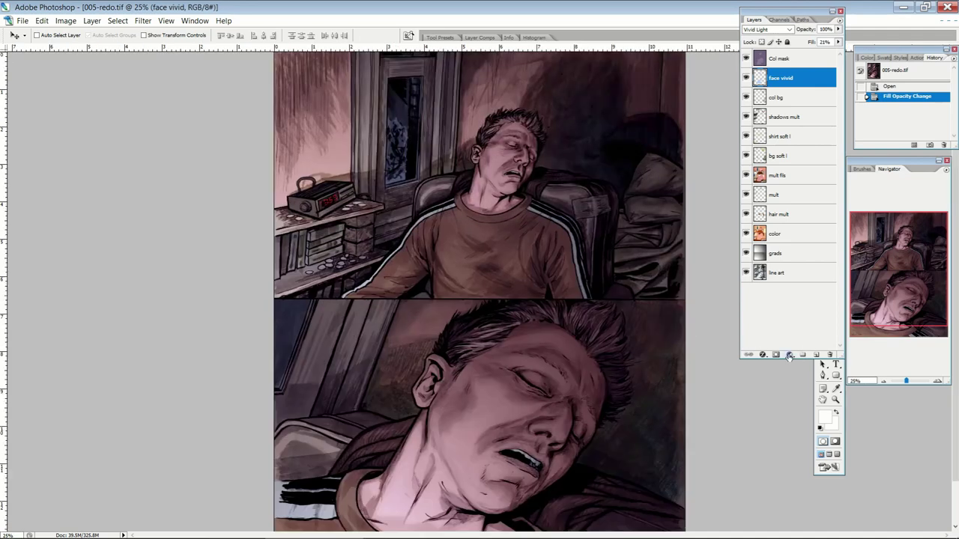
click(762, 355)
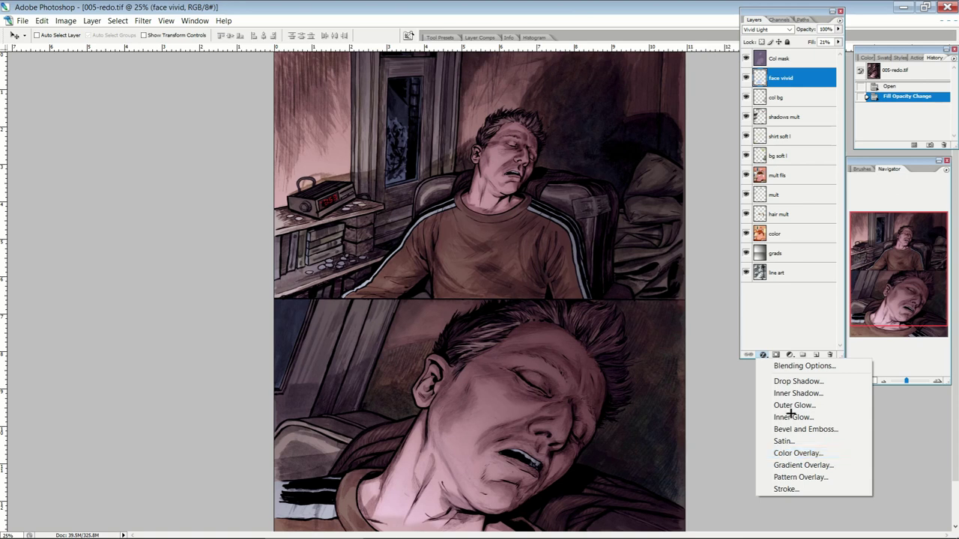
key(Escape)
click(810, 63)
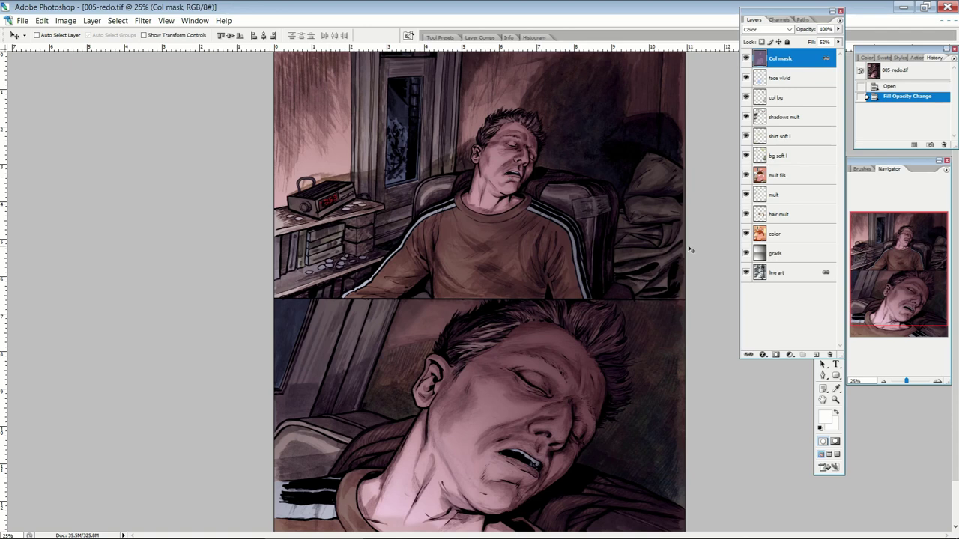
- Inspect the signature, lower panel and upper panel at 33.3% zoom
mouse_move(552, 276)
mouse_down()
mouse_move(555, 143)
mouse_move(561, 391)
mouse_up()
mouse_move(603, 357)
mouse_down()
mouse_move(610, 180)
mouse_move(592, 297)
mouse_up()
alt+click(526, 354)
click(512, 318)
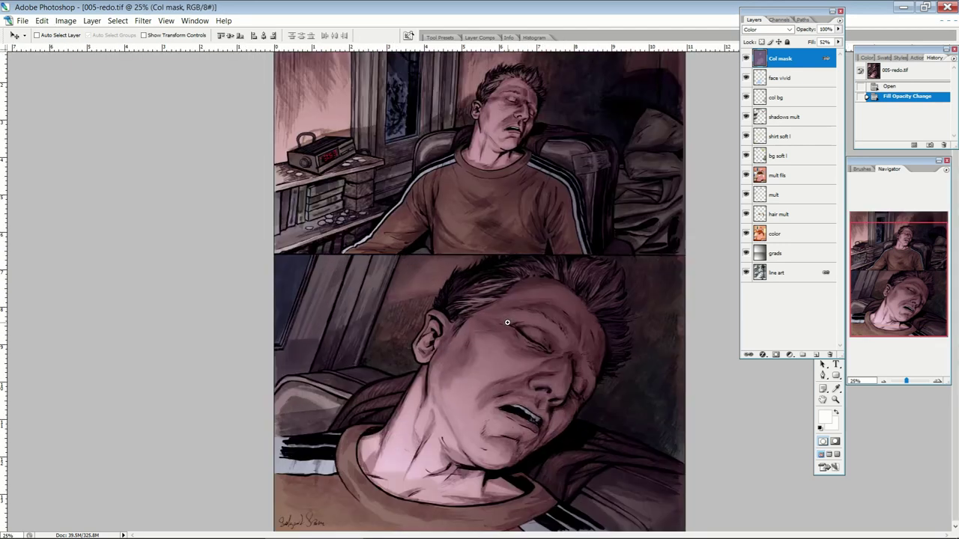
click(506, 323)
drag(506, 267, 502, 375)
drag(509, 220, 503, 337)
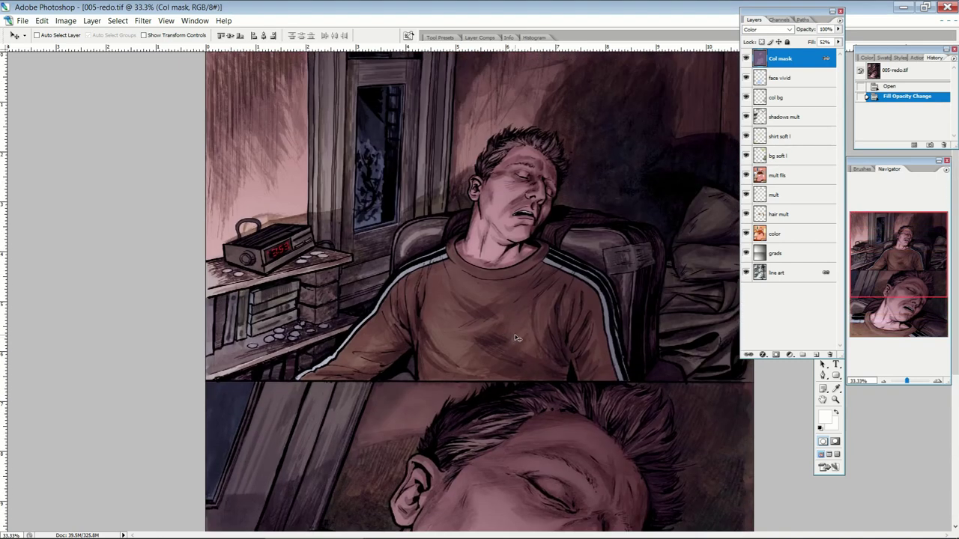
- Close 005-redo.tif, saving its changes
key(ctrl+w)
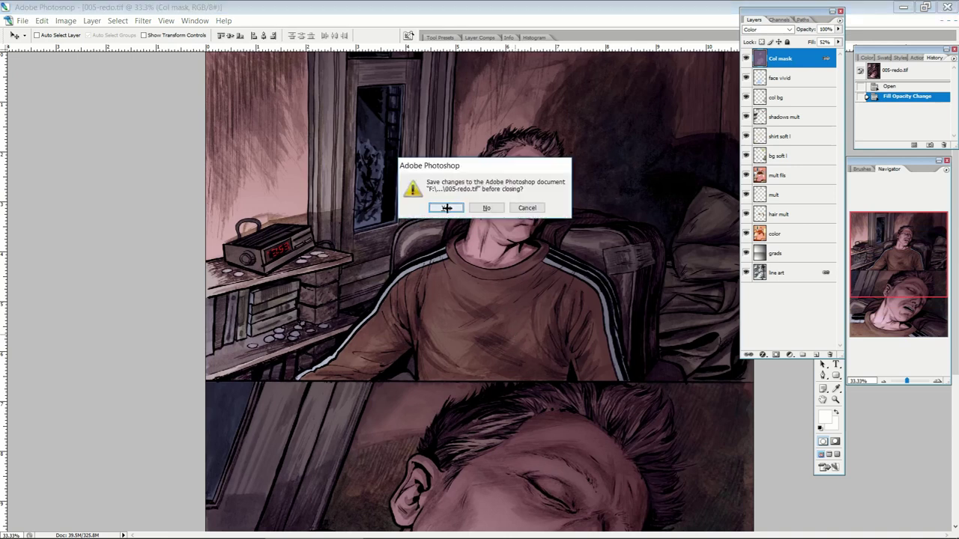
click(447, 208)
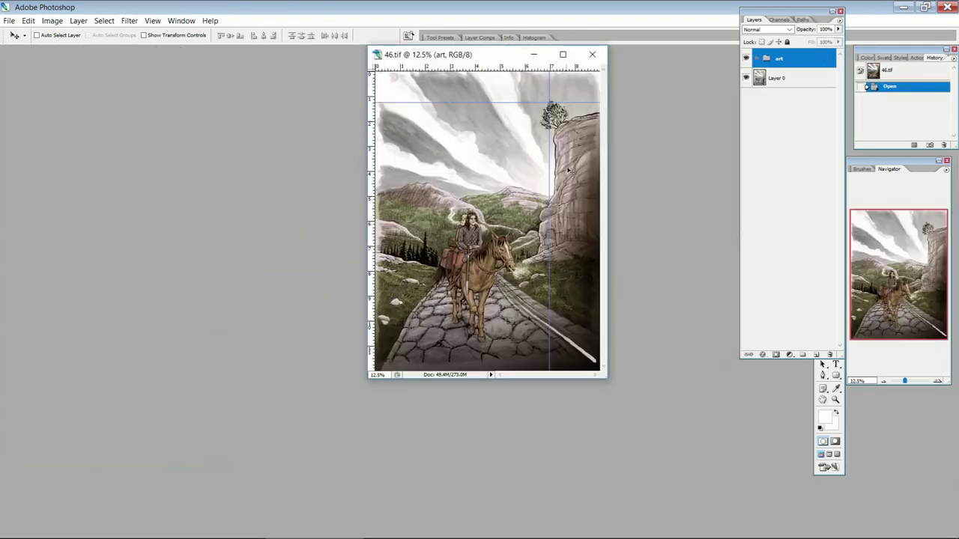
- Maximize 46.tif, expand the art group and hide every layer except MASK
click(563, 54)
click(481, 254)
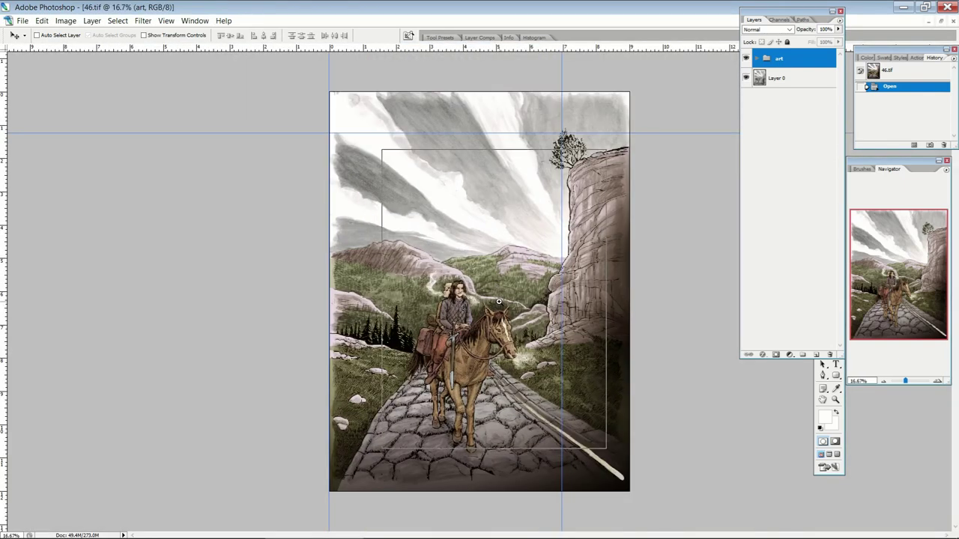
click(544, 330)
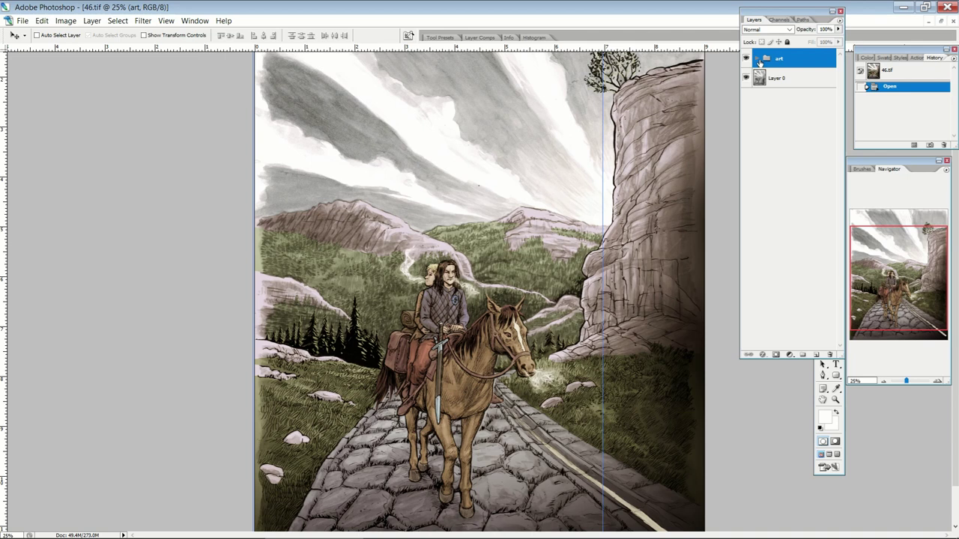
click(758, 59)
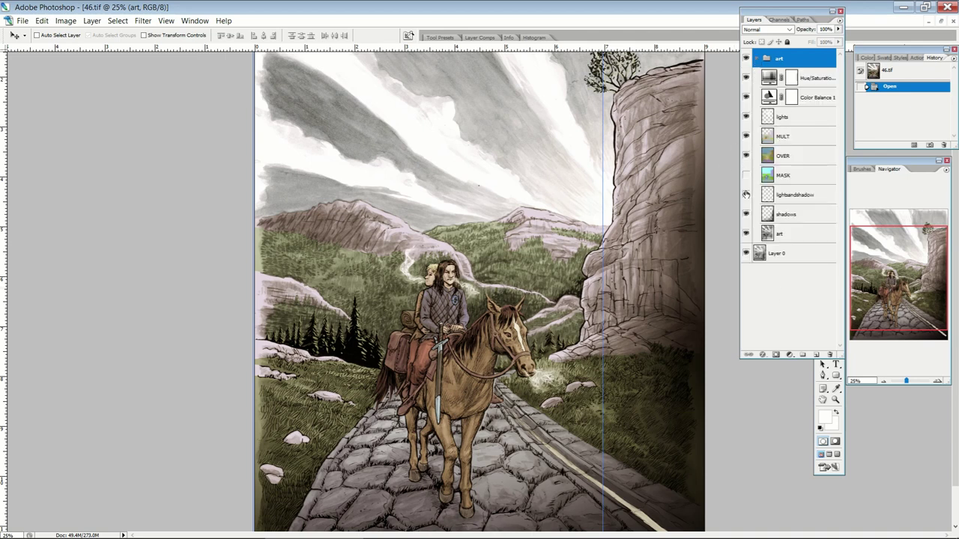
drag(746, 195, 746, 256)
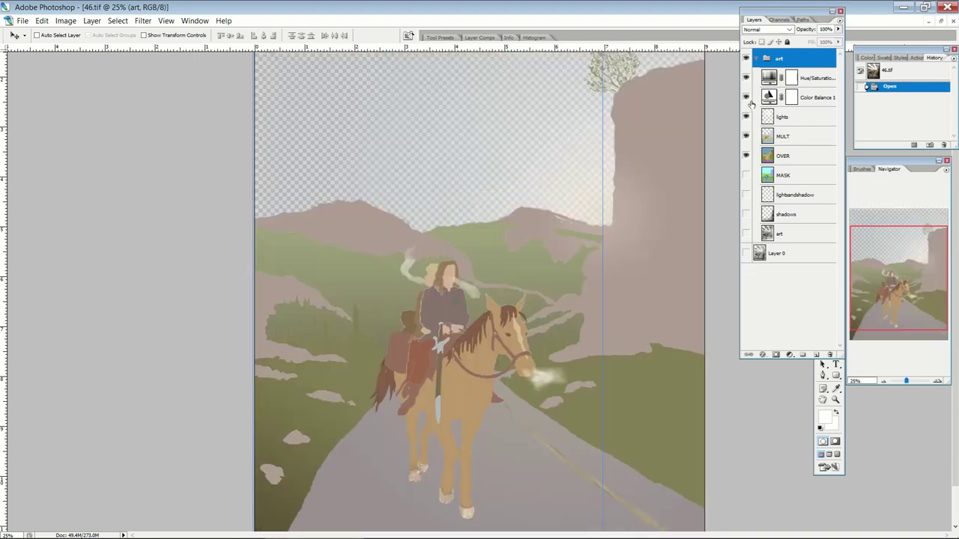
drag(746, 156, 746, 60)
click(745, 175)
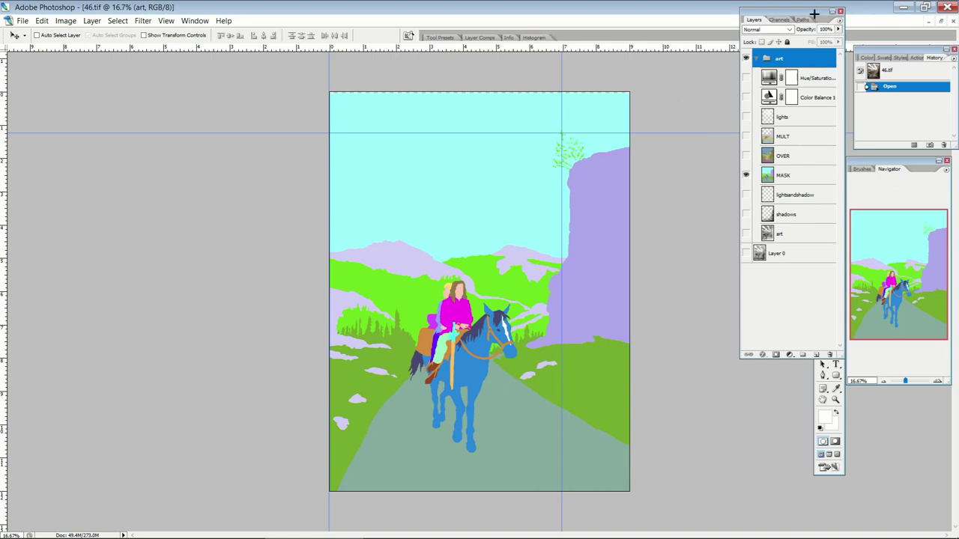
- Pick the Magic Wand with Contiguous on and make MASK the active layer
drag(787, 11, 758, 12)
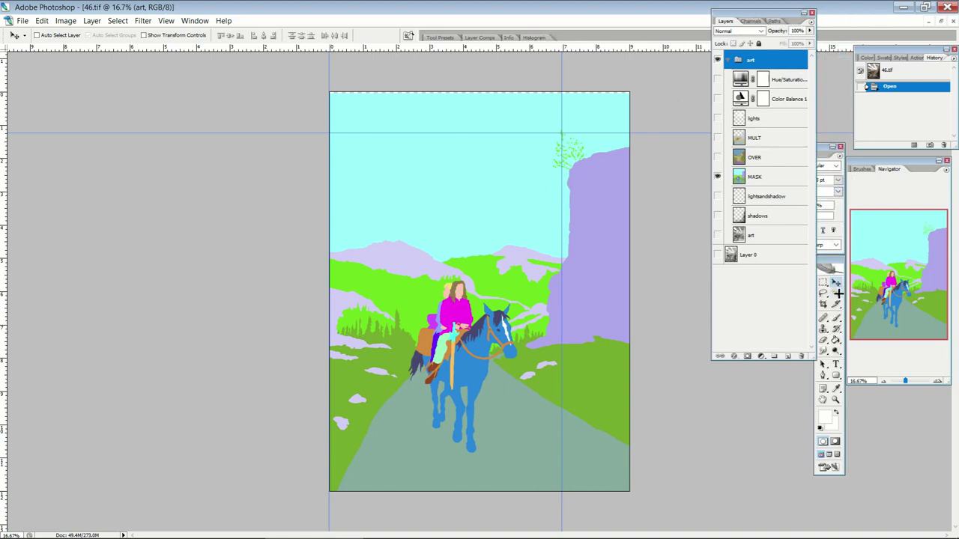
click(835, 292)
click(159, 36)
click(756, 176)
- Select the left green meadow plus the lavender hills, then hide MASK
click(594, 283)
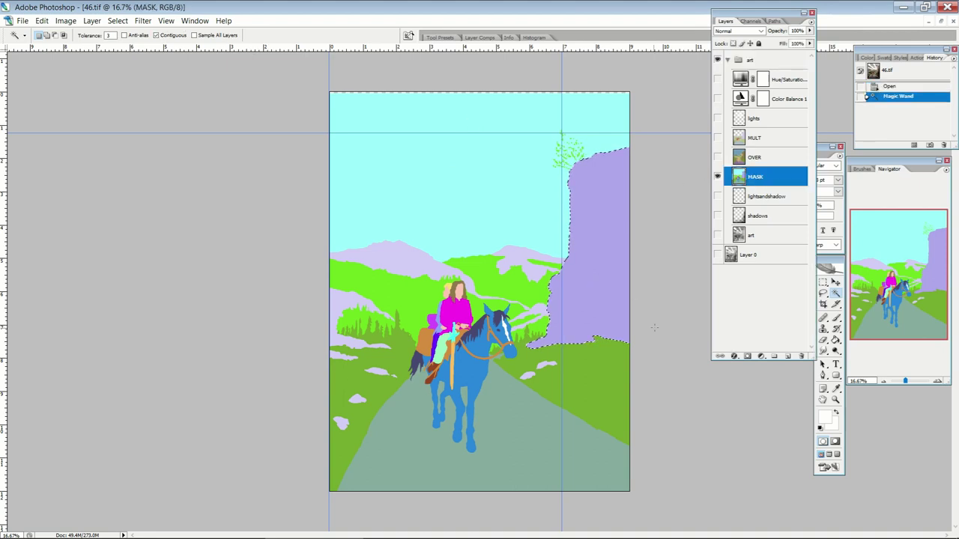
click(404, 254)
click(375, 288)
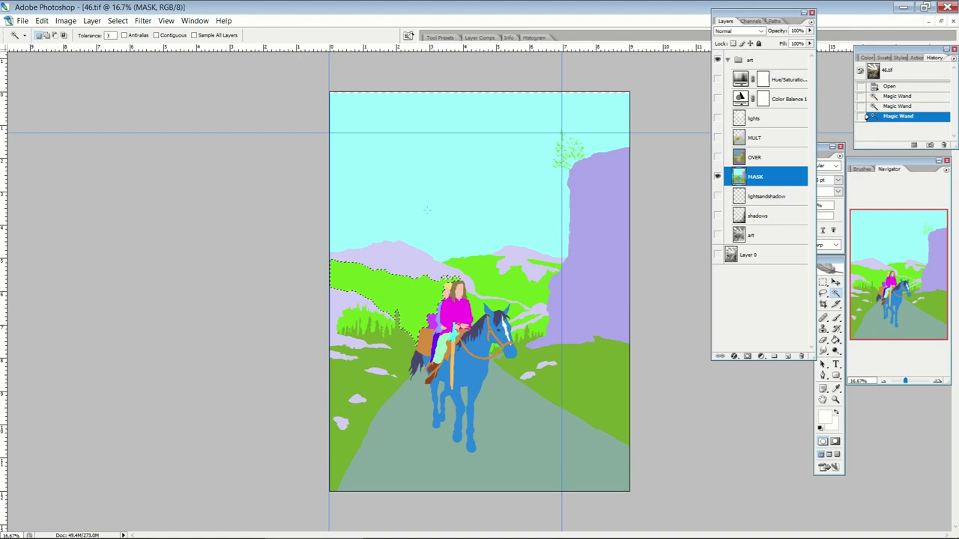
shift+click(515, 247)
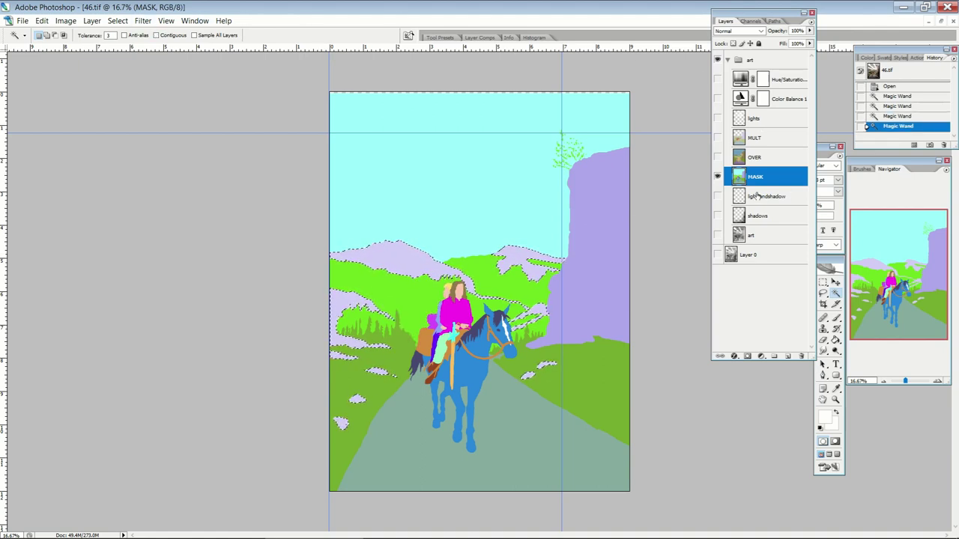
click(717, 176)
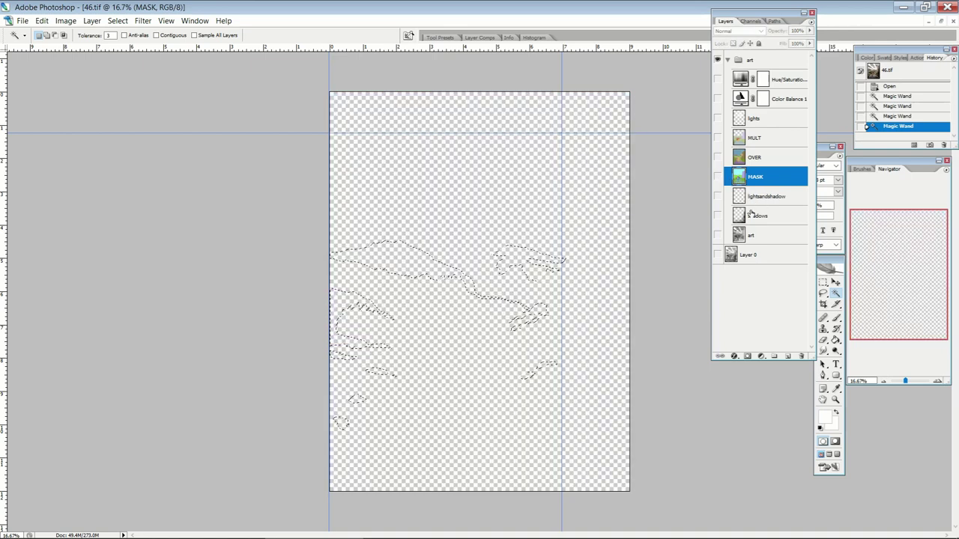
- Show the grey-wash art layer and drop the meadow selection with Ctrl+D
click(717, 235)
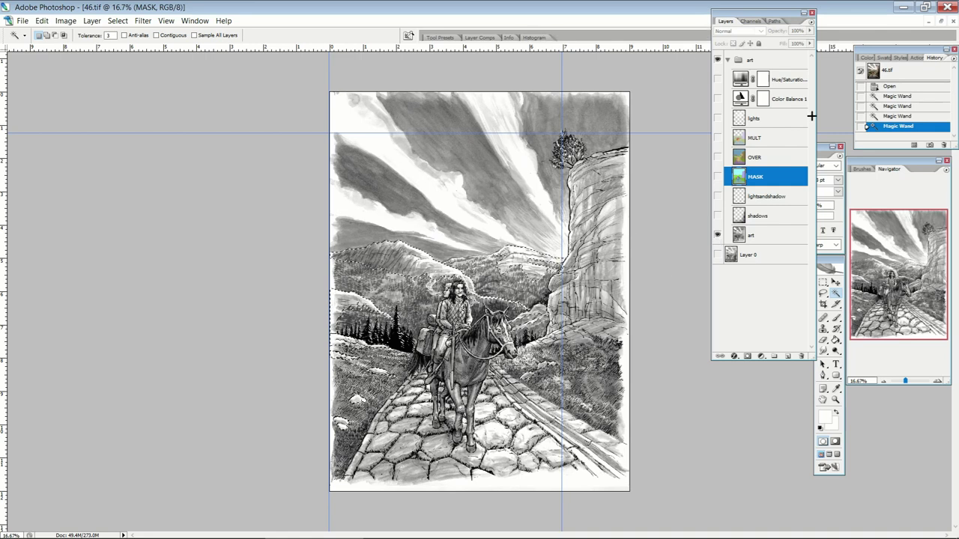
click(823, 282)
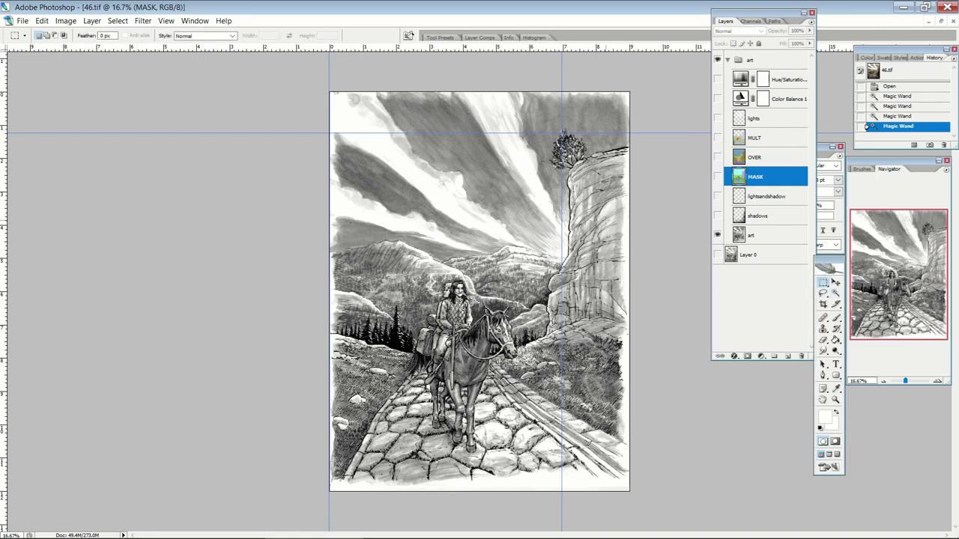
key(ctrl+d)
- Zoom in on the horse and riders, then zoom out to the whole illustration
key(ctrl+plus)
key(ctrl+plus)
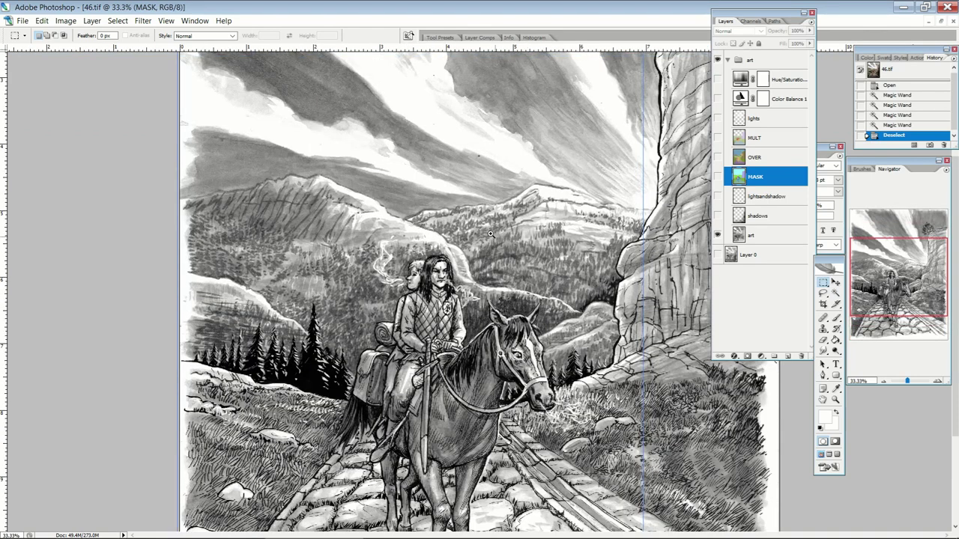
drag(479, 227, 546, 351)
key(ctrl+minus)
key(ctrl+minus)
scroll(465, 343, down, 2)
key(ctrl+minus)
scroll(520, 303, up, 3)
scroll(519, 303, up, 2)
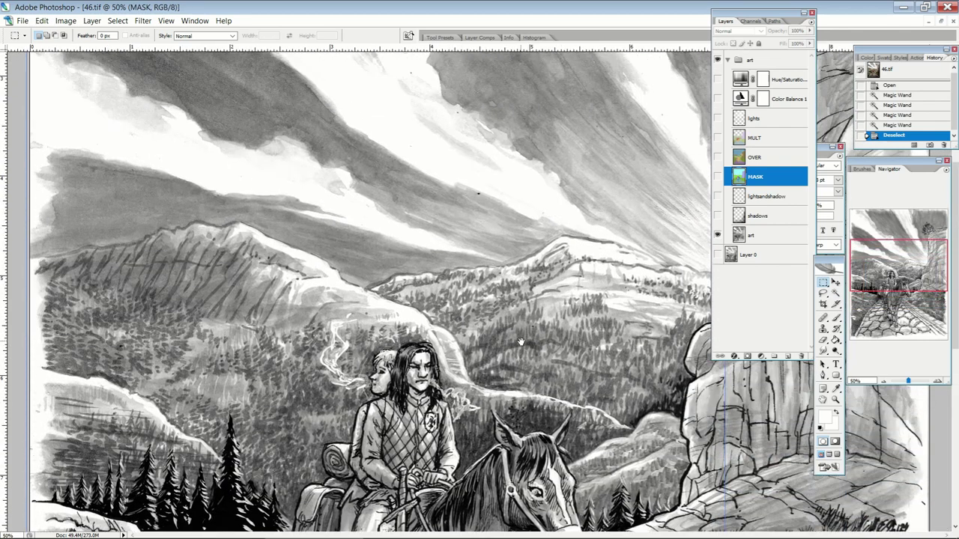
scroll(486, 191, down, 5)
scroll(488, 192, down, 3)
scroll(447, 243, up, 3)
scroll(447, 250, up, 6)
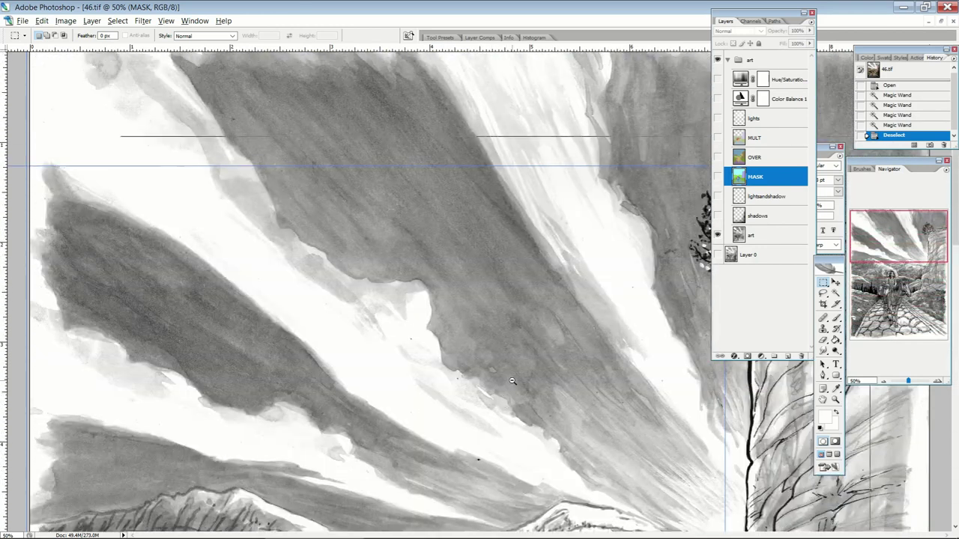
alt+click(506, 395)
alt+click(613, 390)
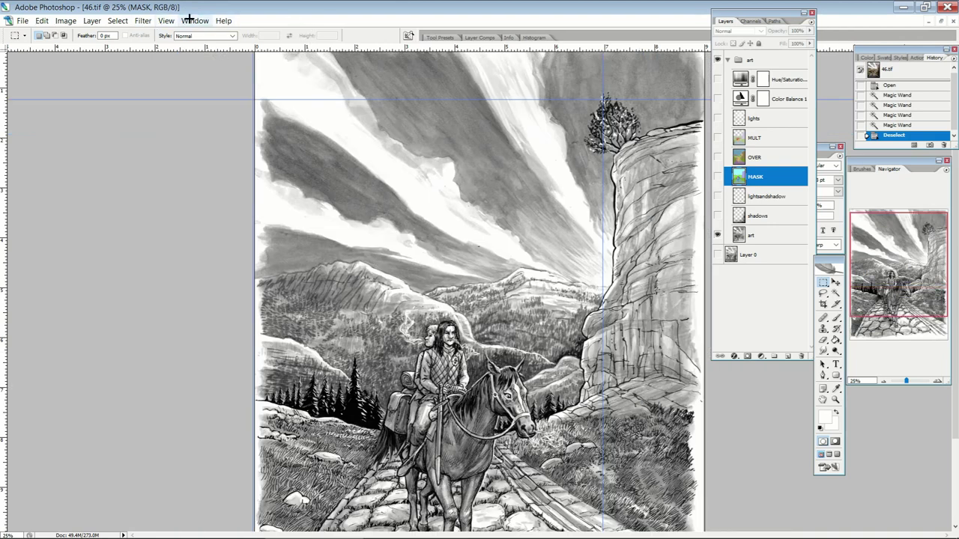
click(165, 20)
- Clear all guides and inspect the sky, mountain and lower illustration at 50%
click(185, 257)
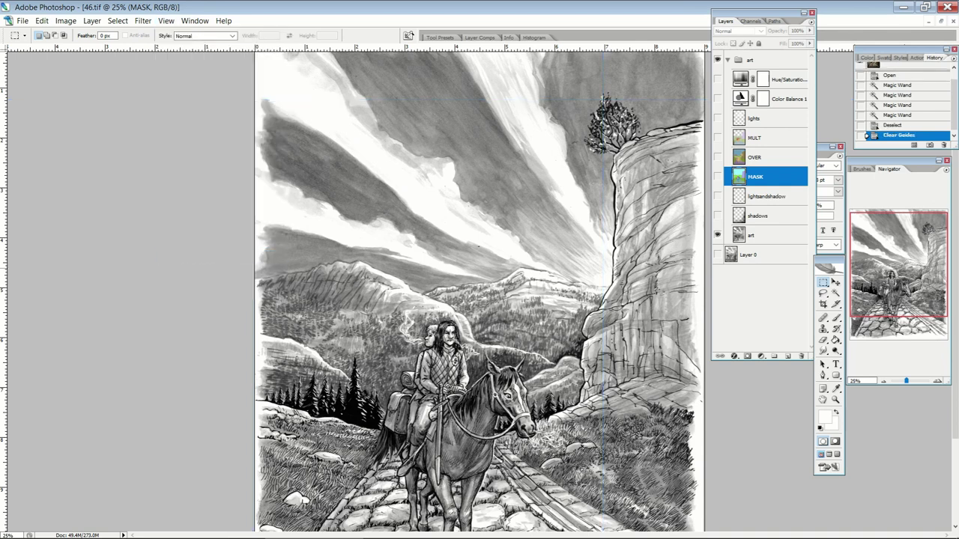
drag(525, 282, 555, 250)
drag(599, 206, 601, 267)
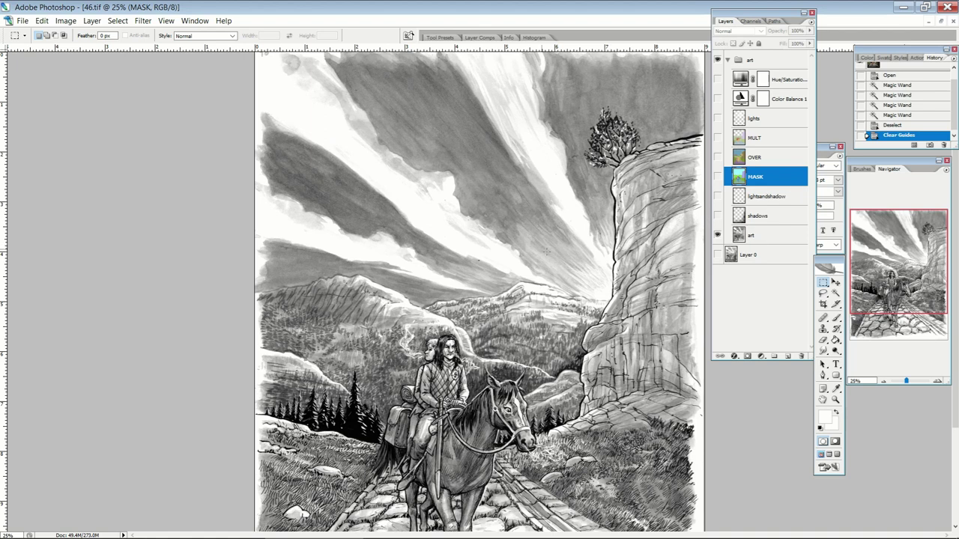
drag(492, 233, 584, 337)
alt+click(527, 284)
alt+click(546, 307)
scroll(546, 307, down, 5)
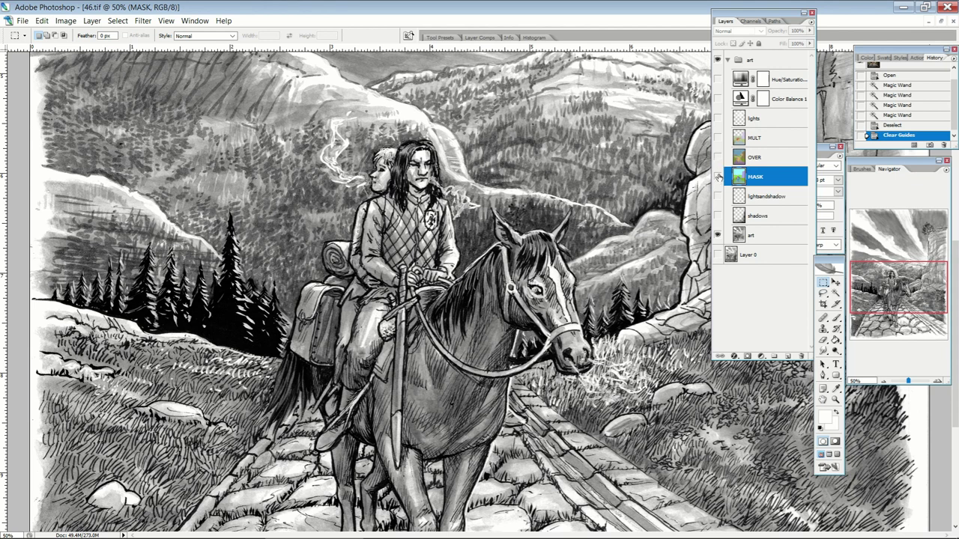
- Preview the MASK flats over the whole page, hide them again, and make art active
click(718, 177)
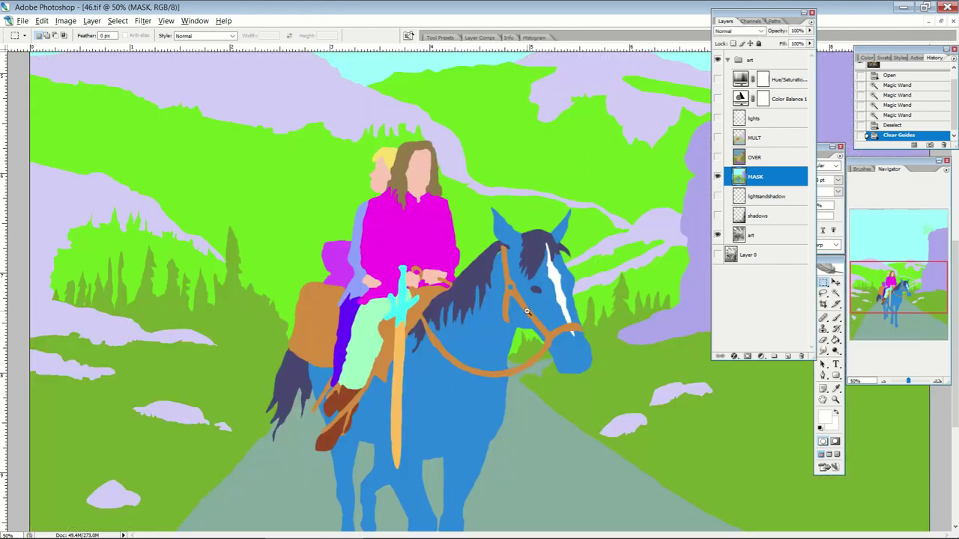
alt+click(527, 311)
drag(632, 332, 642, 469)
drag(669, 392, 671, 212)
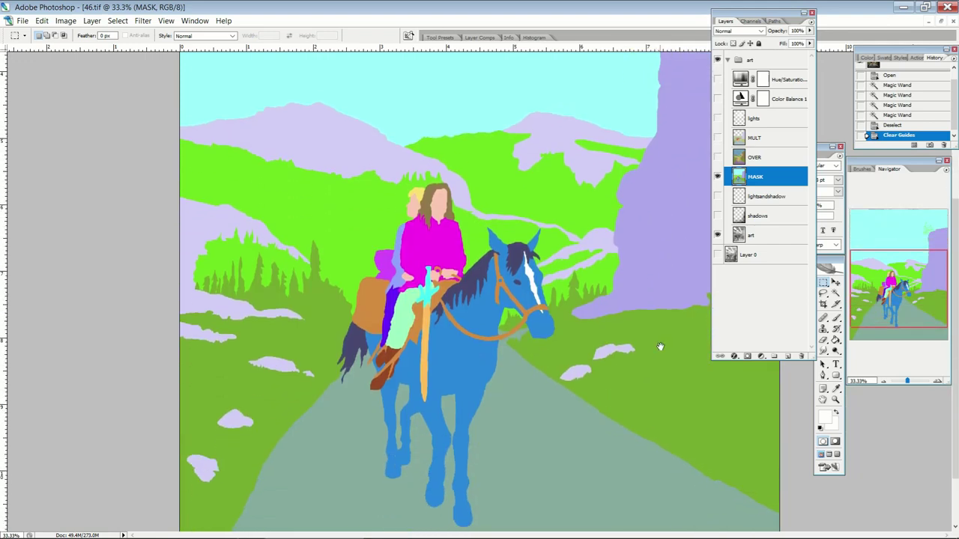
drag(660, 352, 661, 442)
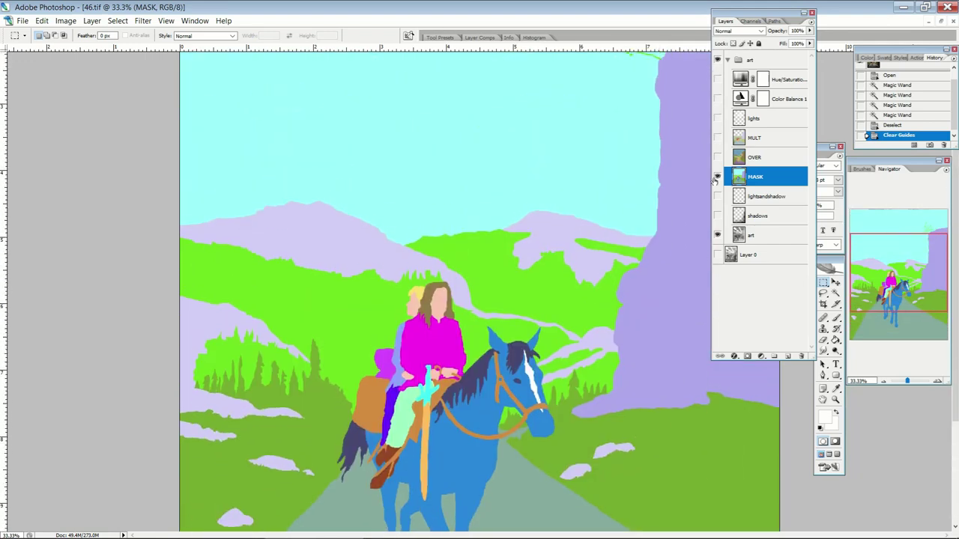
click(717, 177)
click(766, 236)
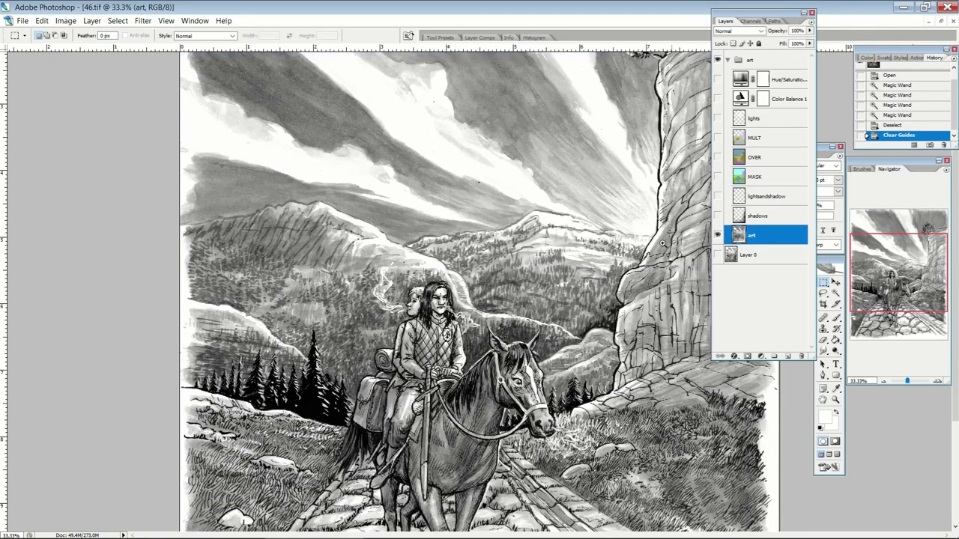
key(ctrl+minus)
drag(612, 352, 609, 283)
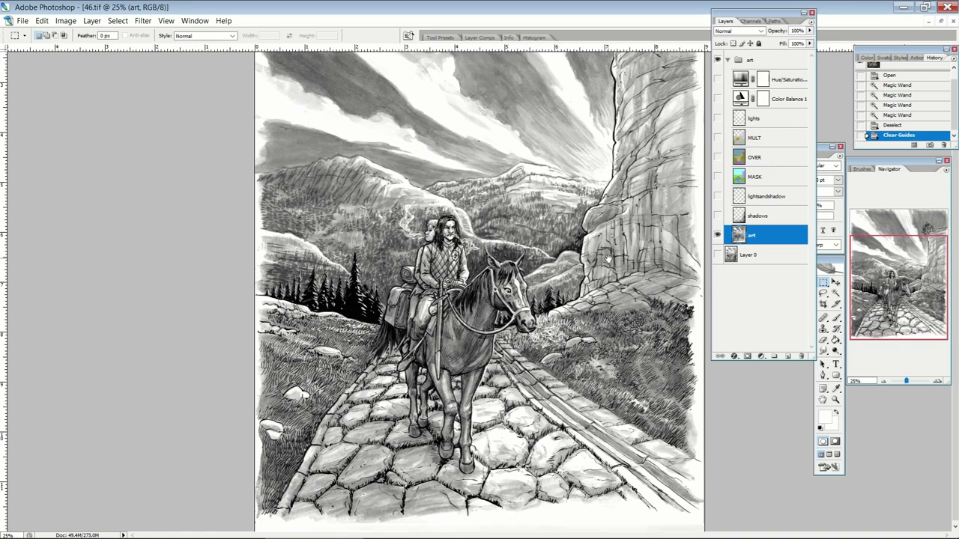
- Show the shadows, lightsandshadow and lights layers over the grey art
click(717, 216)
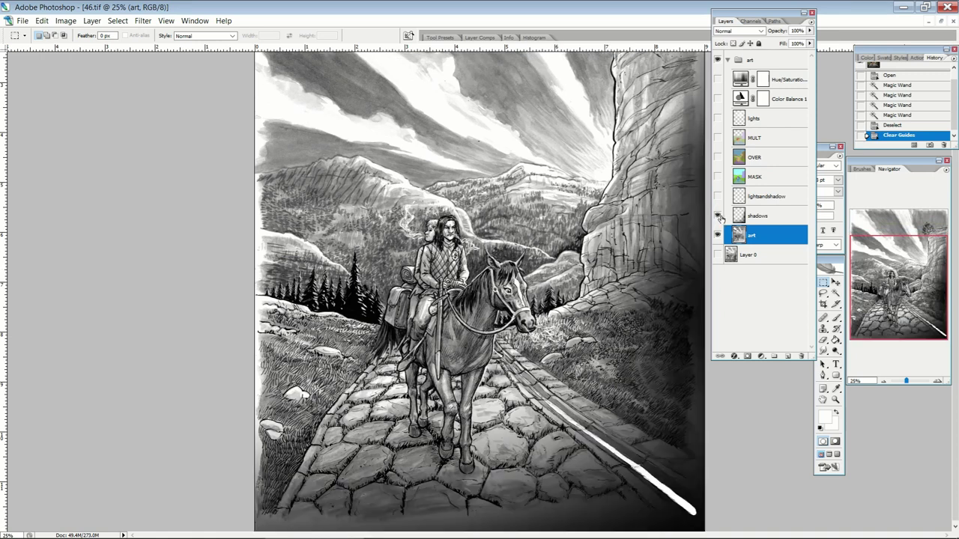
click(717, 196)
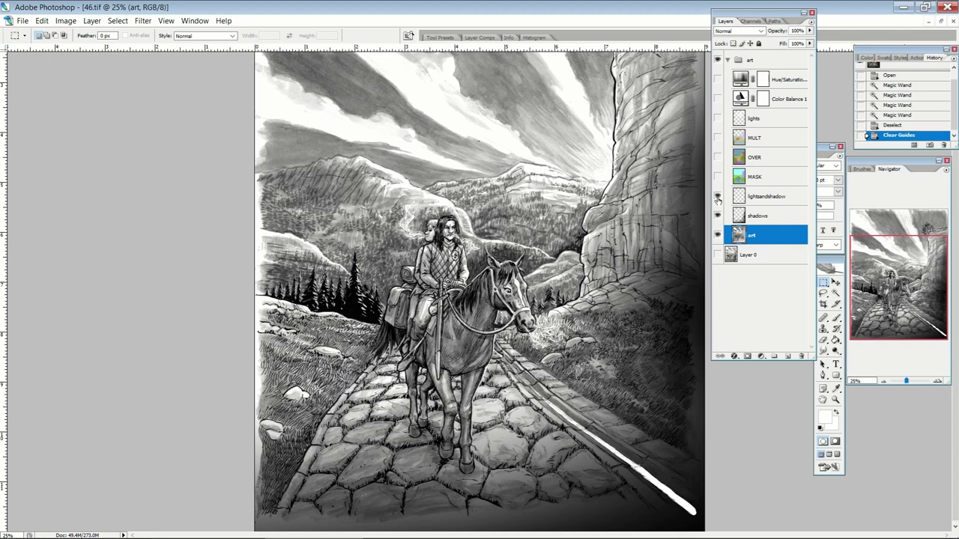
click(717, 118)
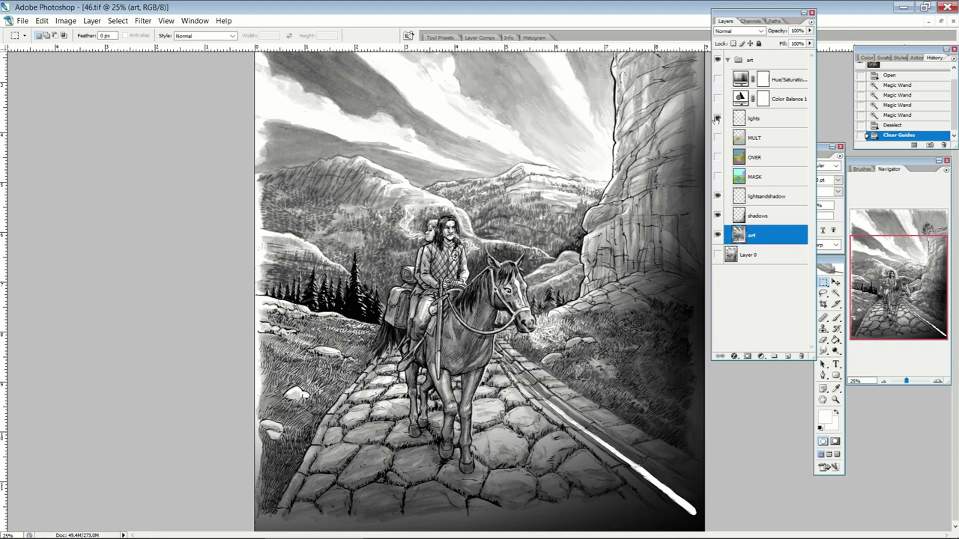
drag(628, 252, 623, 374)
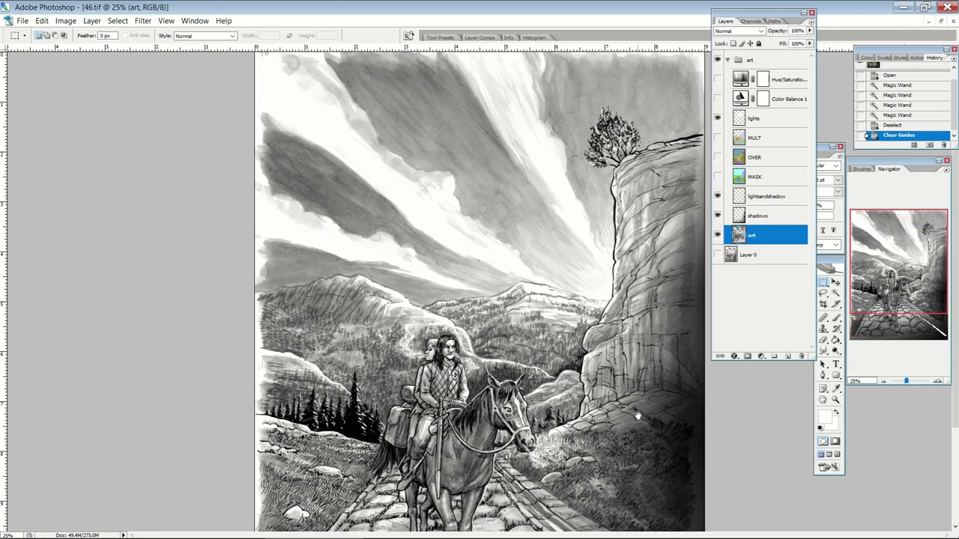
drag(635, 406, 622, 363)
- Toggle lights, lightsandshadow and shadows off and on to compare their effects
click(719, 120)
click(719, 120)
click(718, 120)
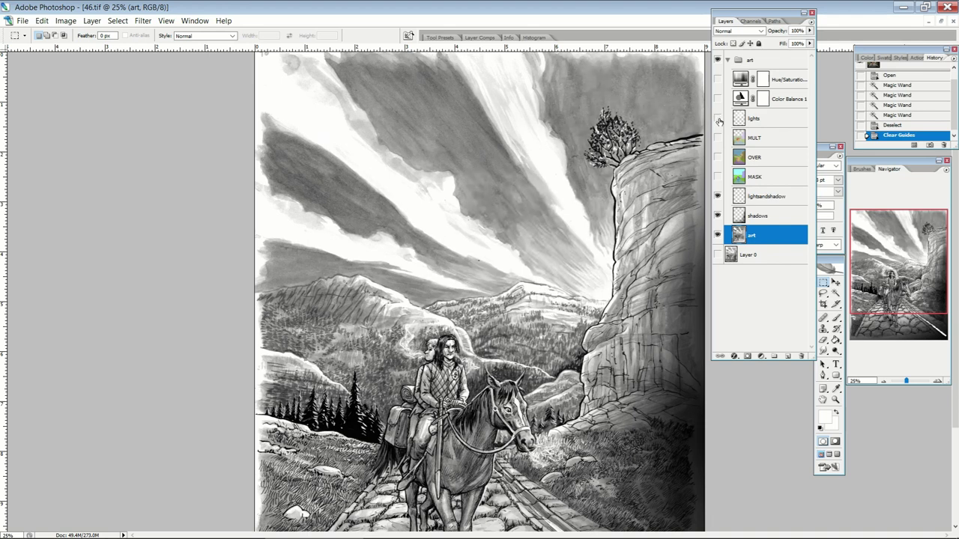
click(717, 196)
click(719, 216)
click(718, 216)
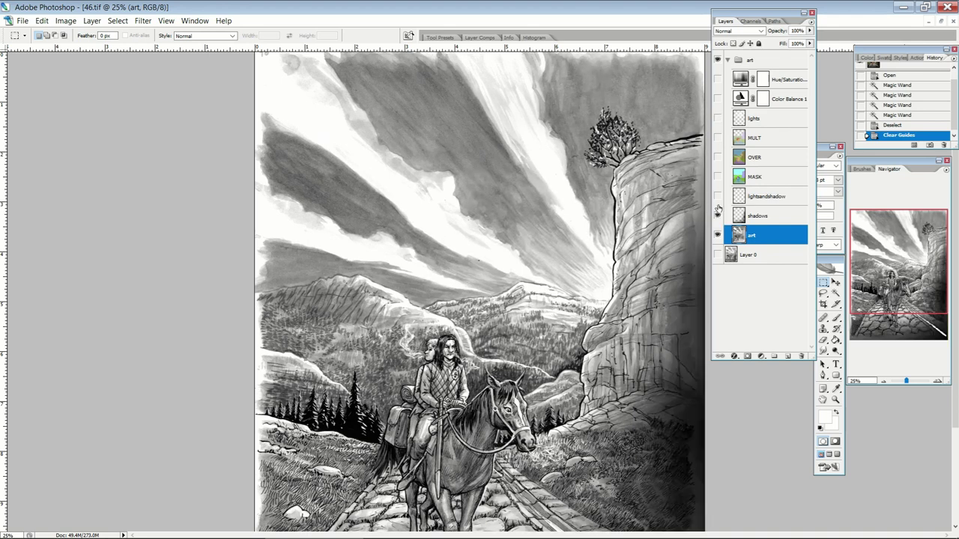
click(717, 197)
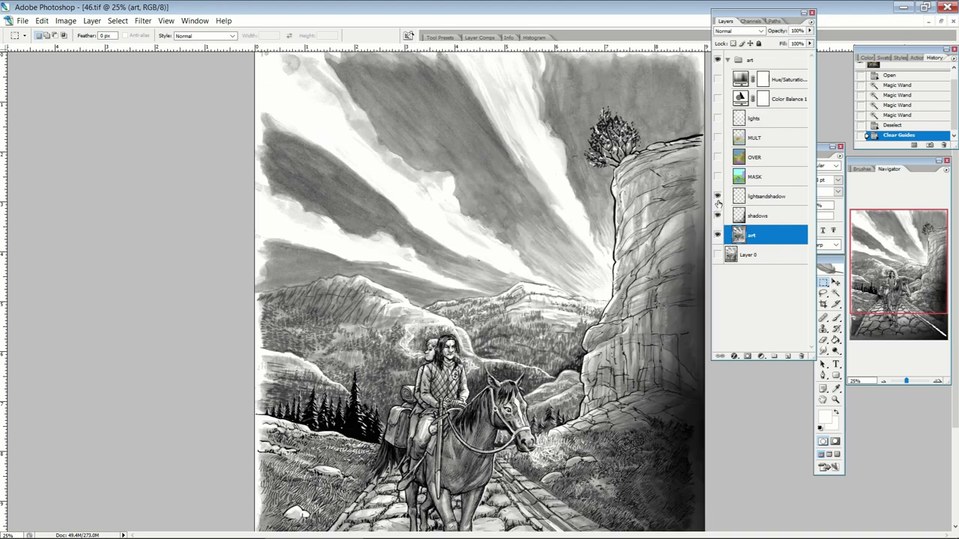
click(718, 120)
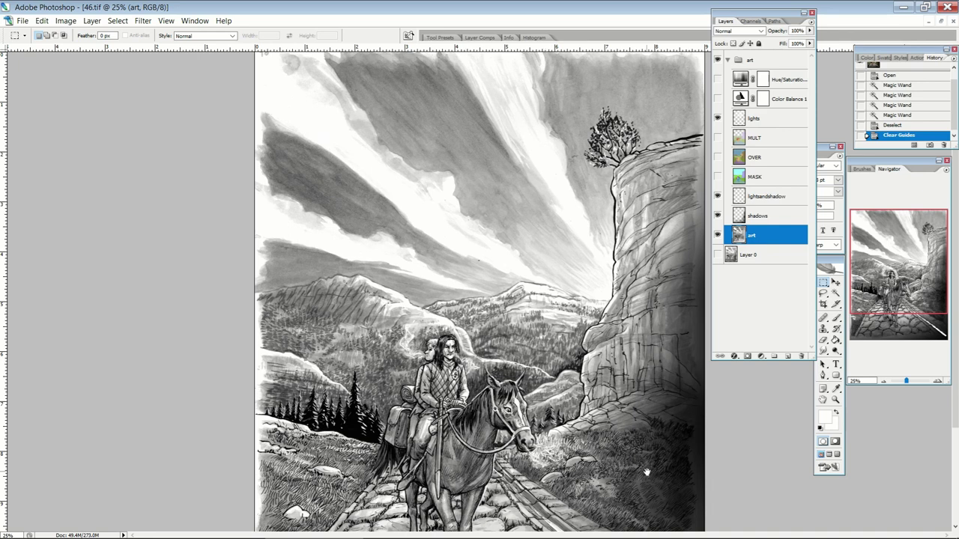
- Review the sky and whole page at 25%, keeping lightsandshadow visible
drag(647, 472, 648, 352)
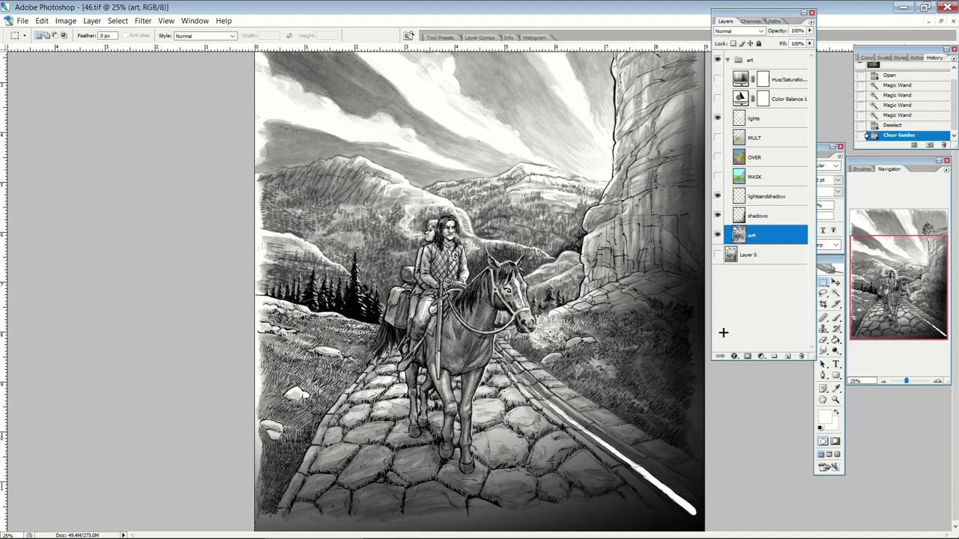
drag(674, 298, 679, 420)
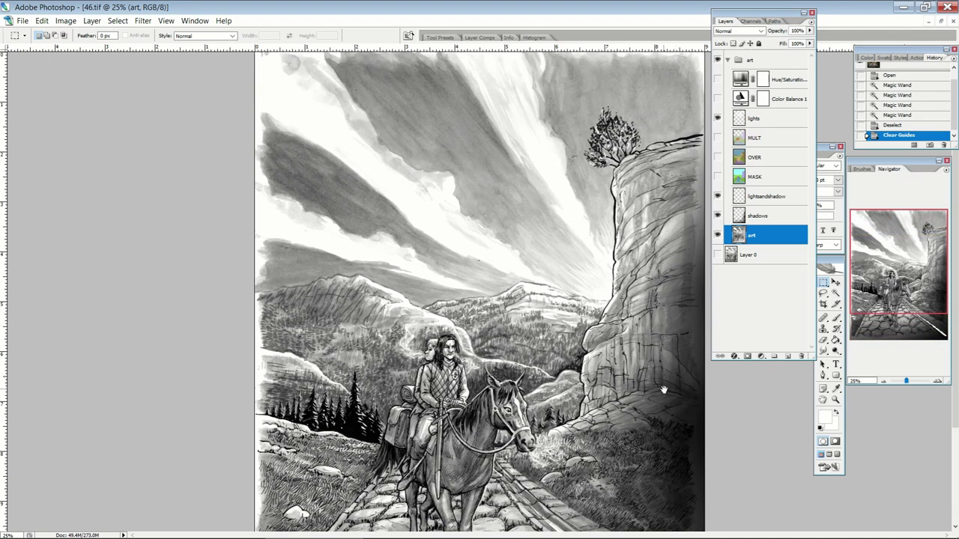
key(ctrl+minus)
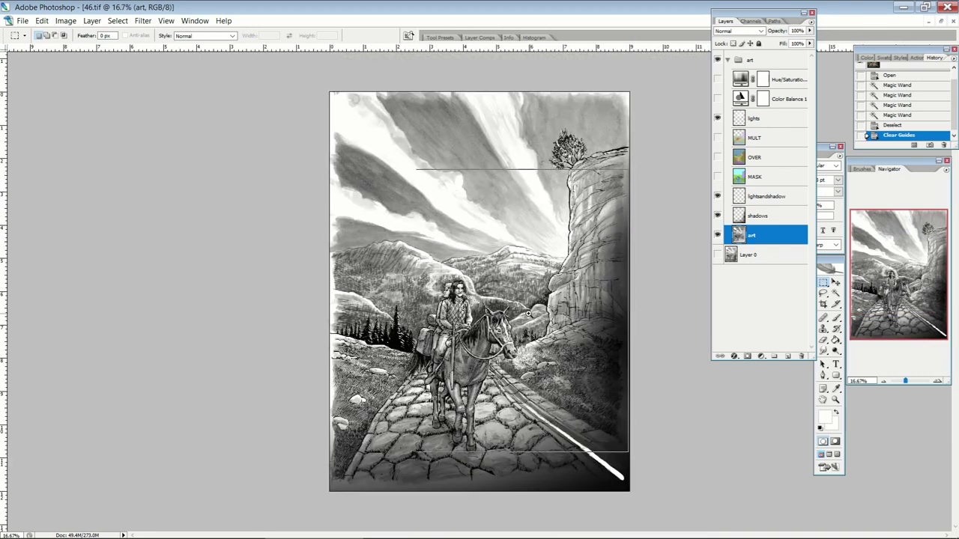
key(ctrl+plus)
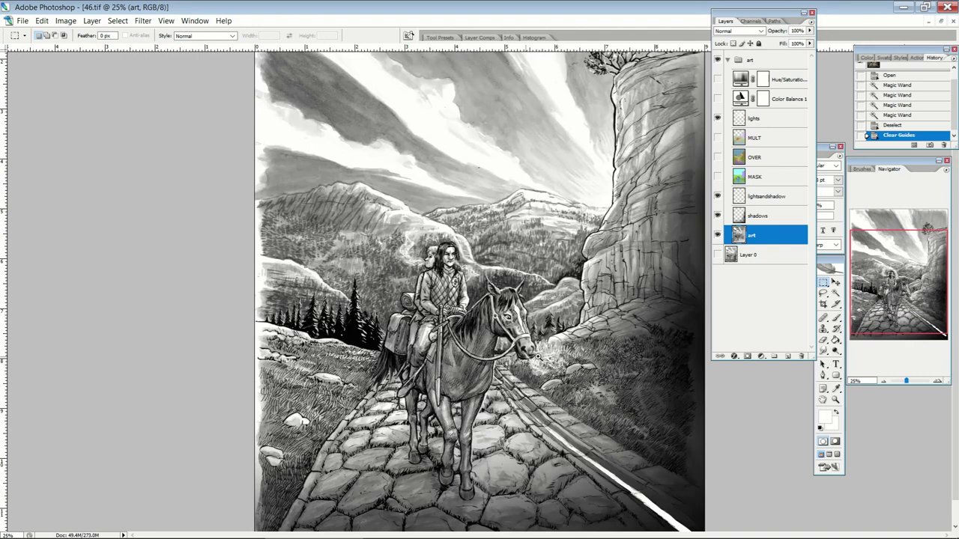
click(718, 196)
- Turn on the OVER layer and pan to inspect the coloured road and sky
click(718, 157)
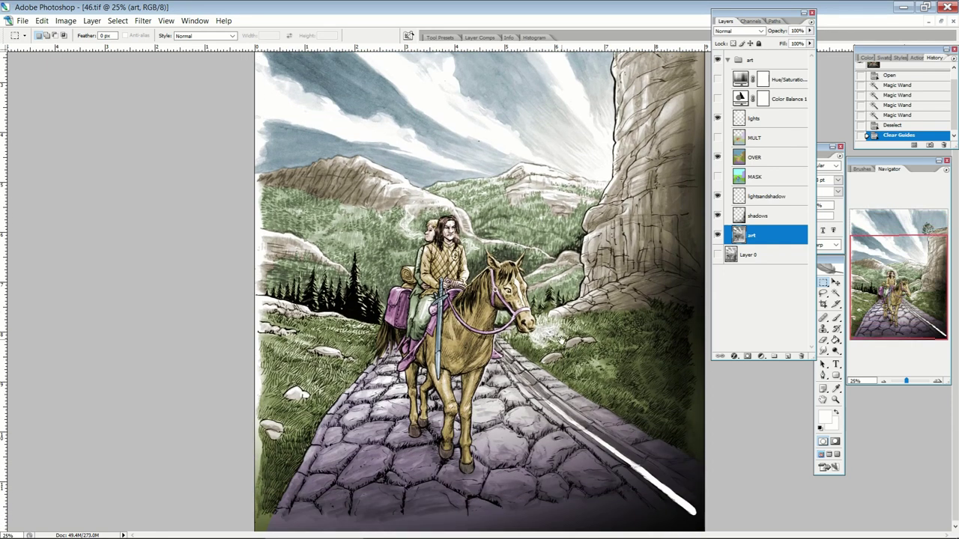
scroll(591, 372, up, 2)
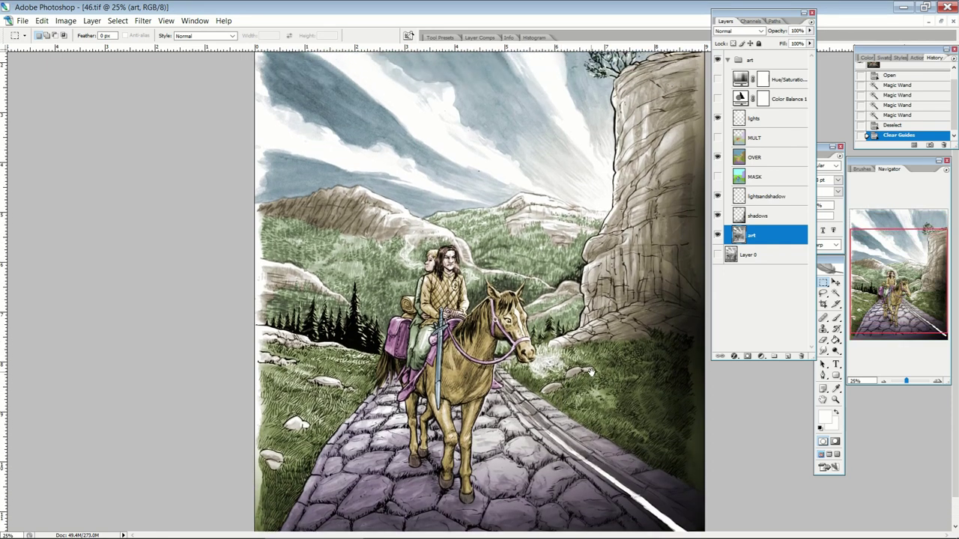
scroll(615, 352, up, 3)
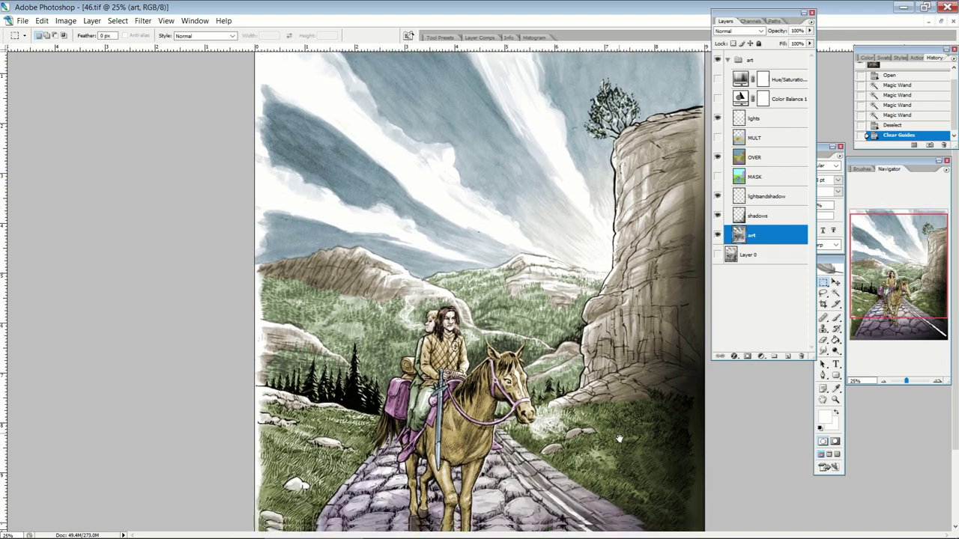
drag(619, 440, 617, 374)
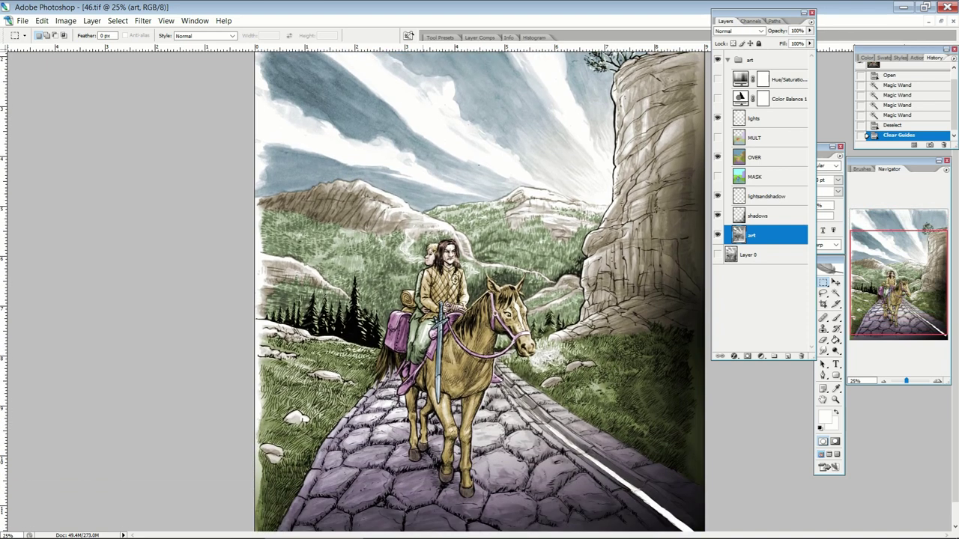
mouse_move(607, 367)
mouse_down()
mouse_move(606, 318)
mouse_move(604, 366)
mouse_up()
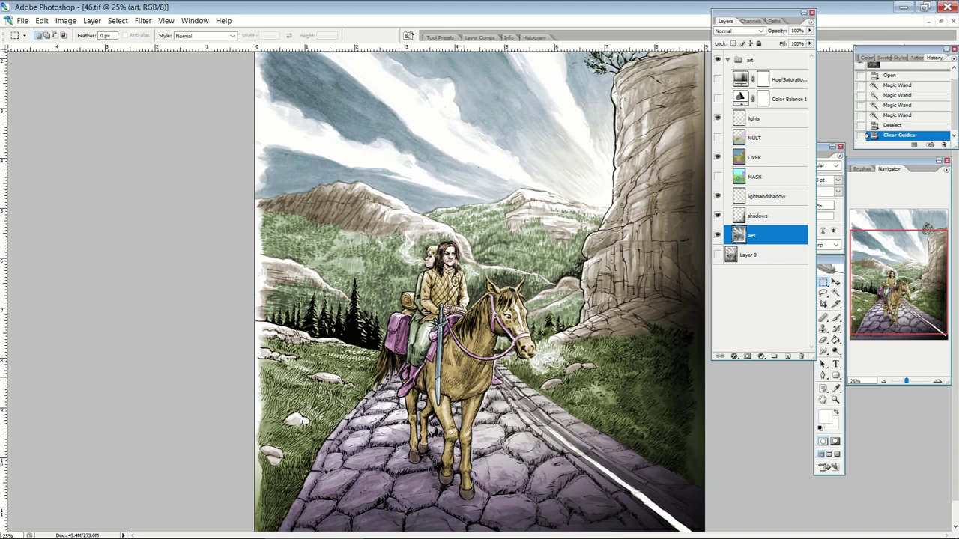
- Turn on MULT, inspect the deepened sky and cliff-top tree, then zoom out to the whole page
click(717, 138)
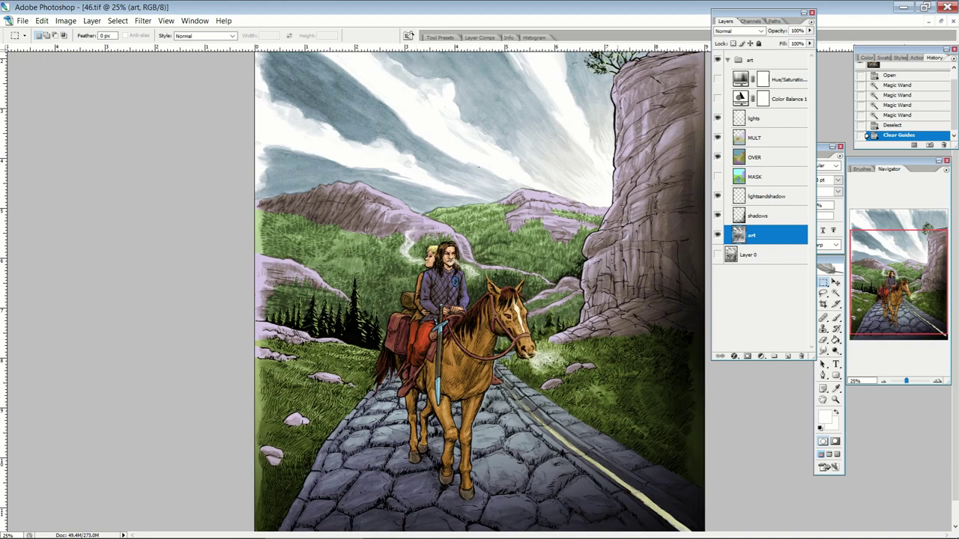
scroll(588, 261, up, 3)
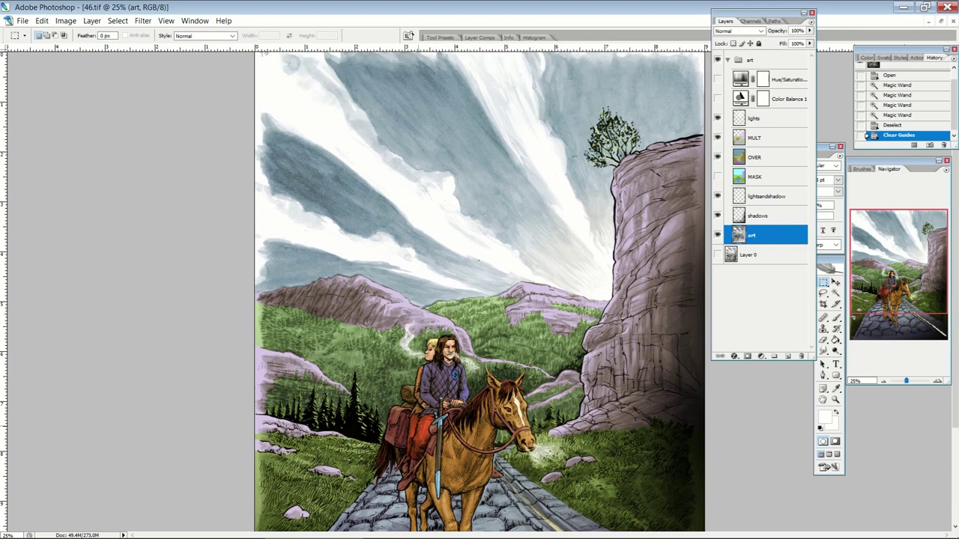
scroll(485, 475, down, 3)
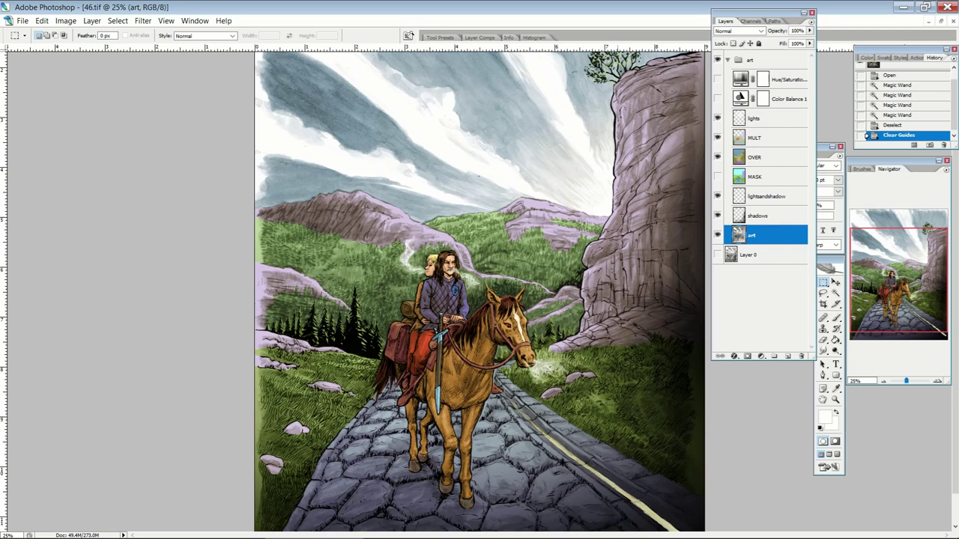
scroll(482, 229, up, 3)
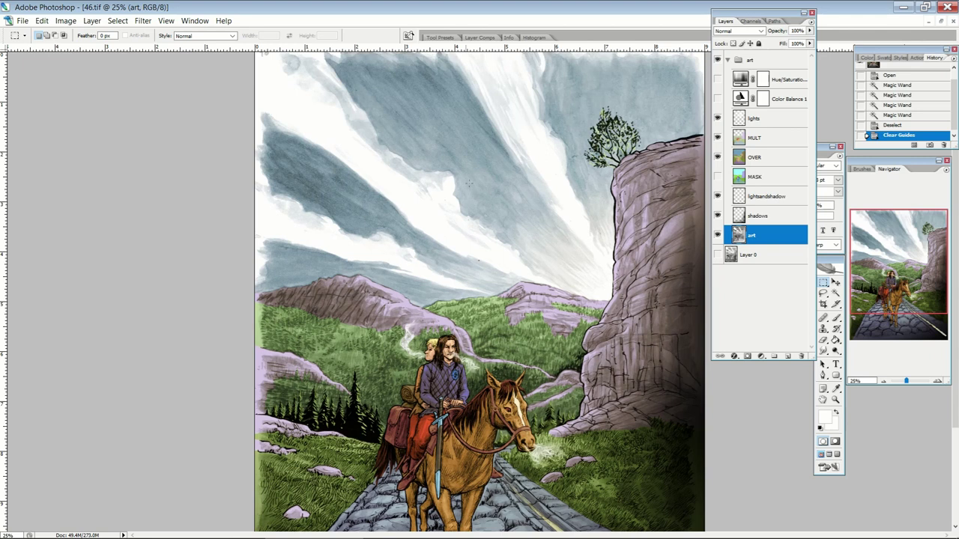
scroll(461, 326, down, 4)
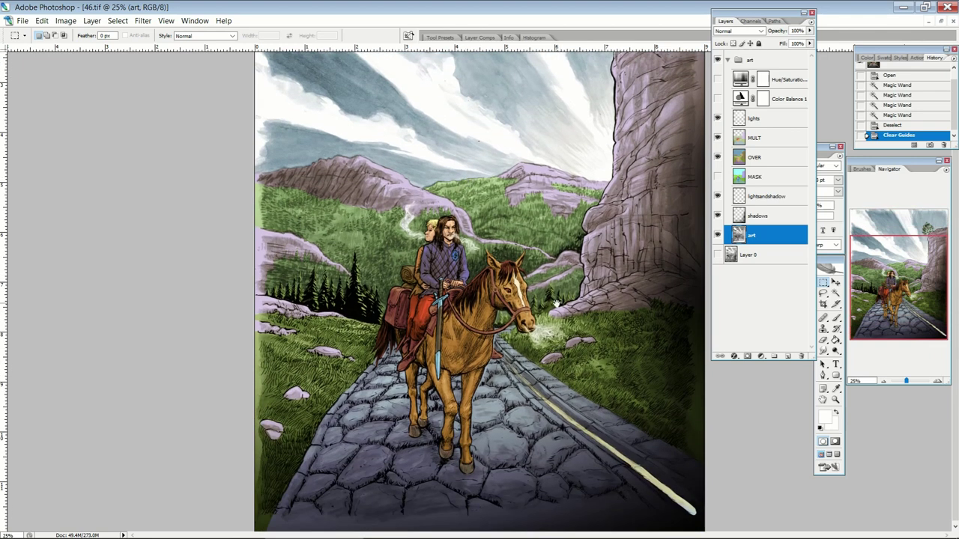
drag(556, 302, 580, 321)
alt+click(514, 339)
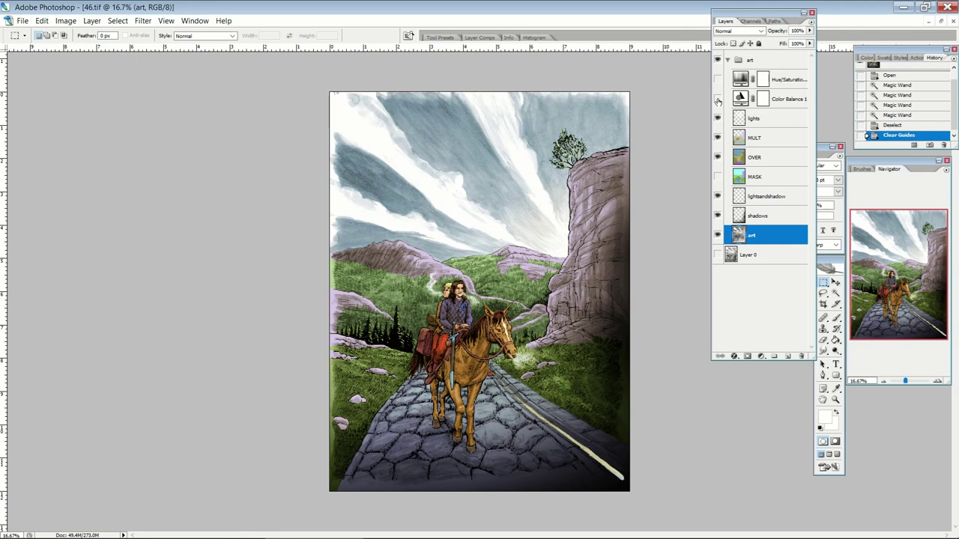
double_click(739, 98)
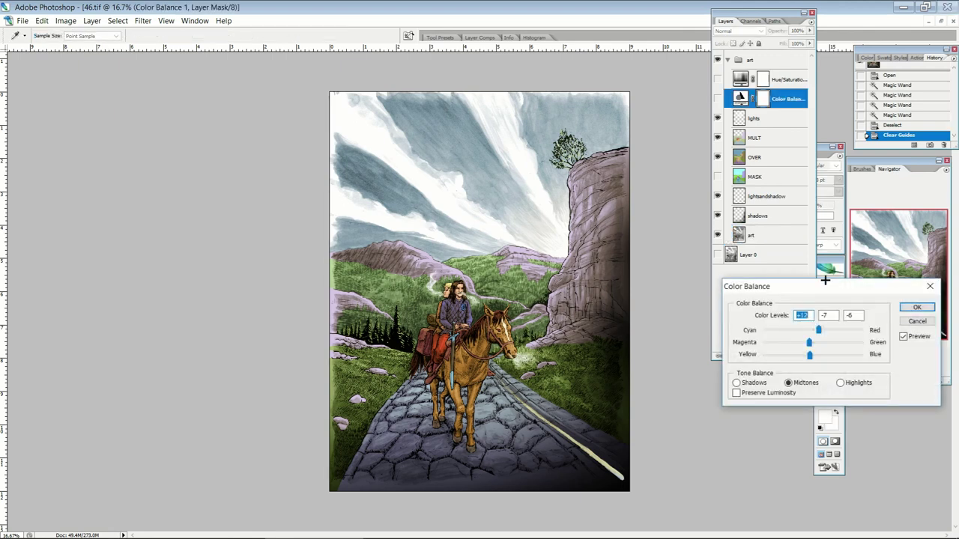
drag(821, 284, 217, 188)
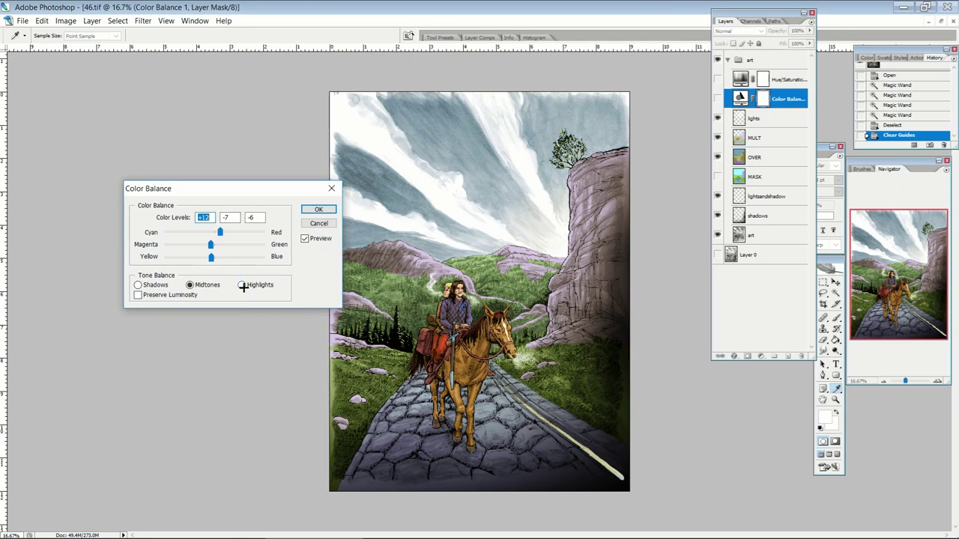
click(242, 285)
click(190, 286)
click(140, 285)
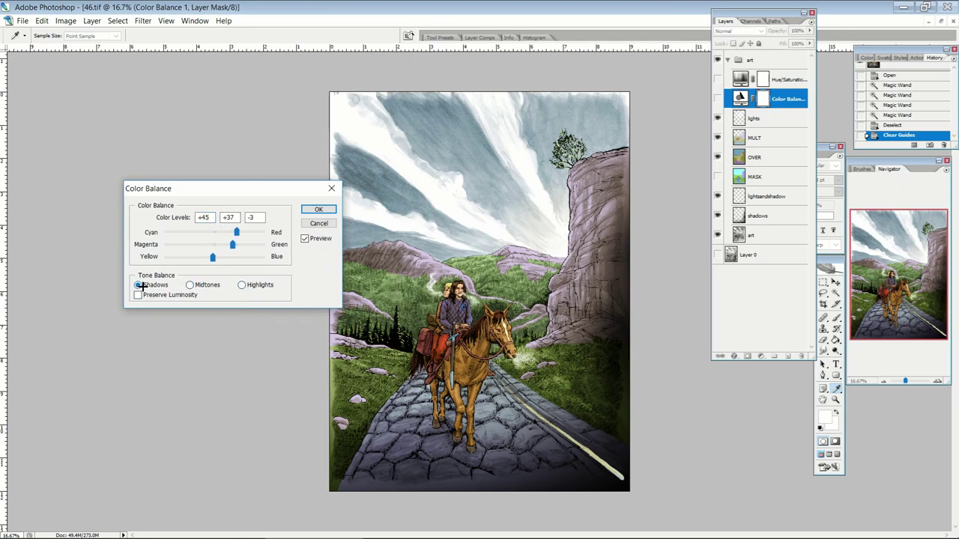
click(245, 286)
click(191, 286)
- Close the Color Balance dialog without changes and switch the Color Balance layer on
click(137, 286)
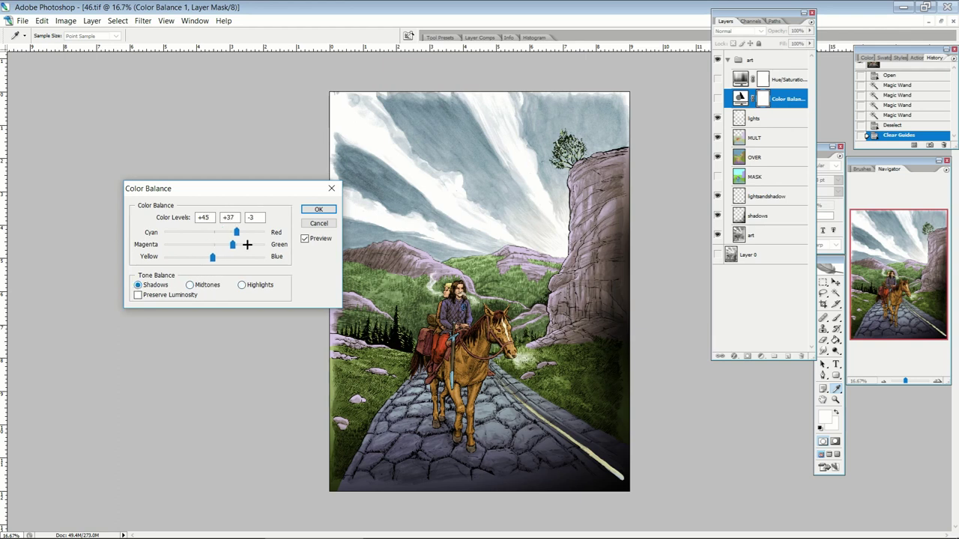
click(317, 223)
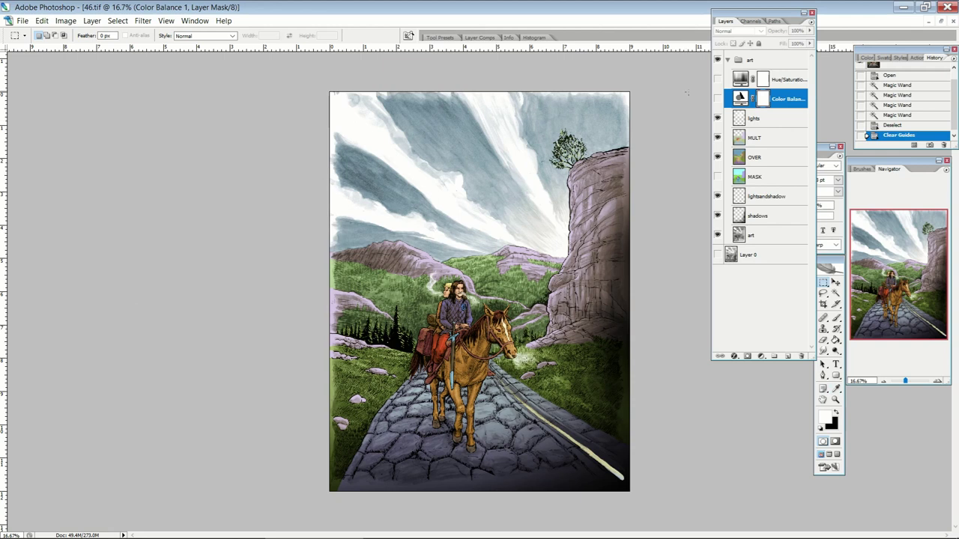
click(717, 98)
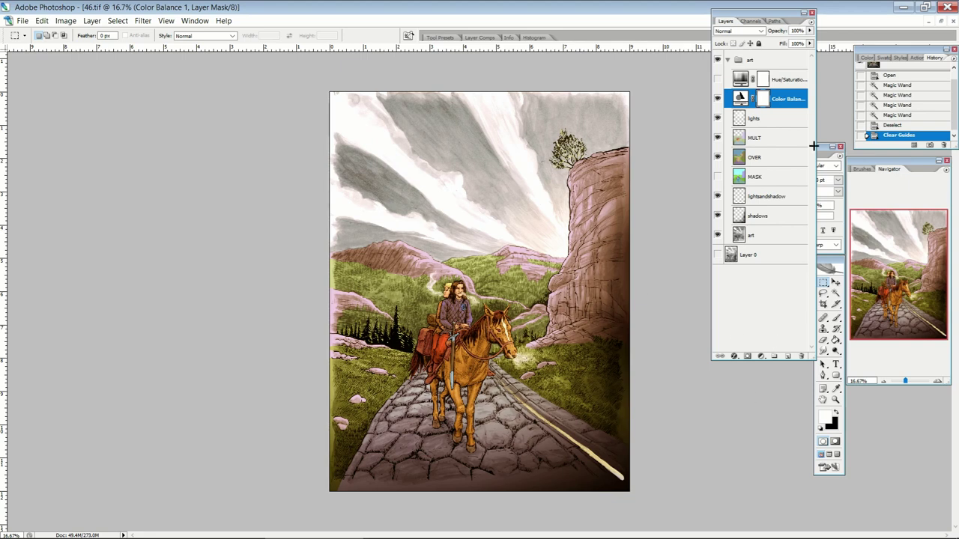
- Keep Hue/Saturation at Saturation -59 and make that adjustment layer visible
double_click(740, 79)
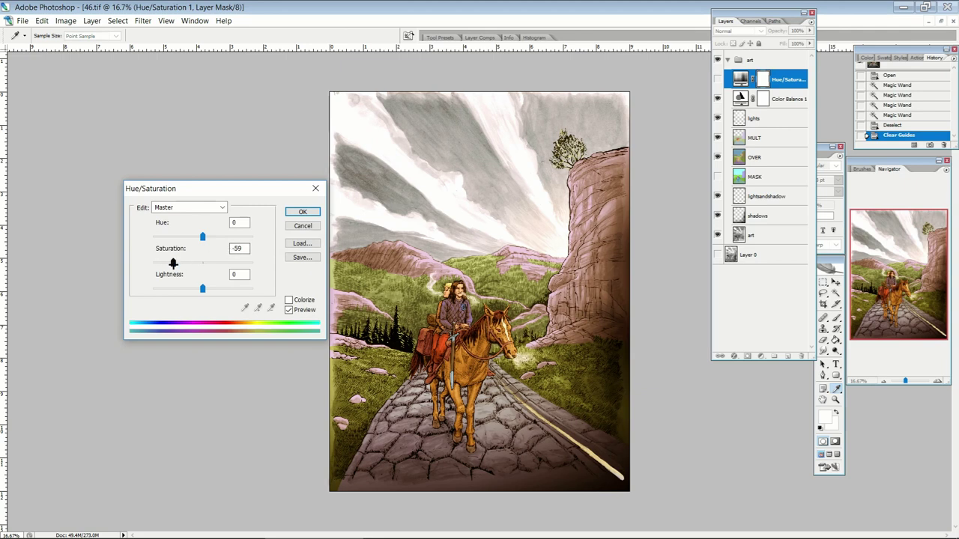
click(303, 212)
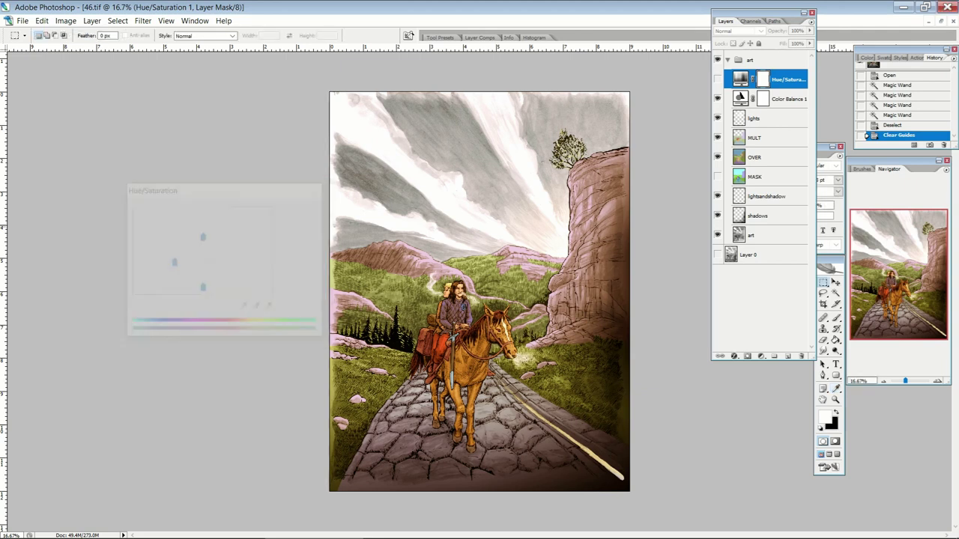
click(717, 81)
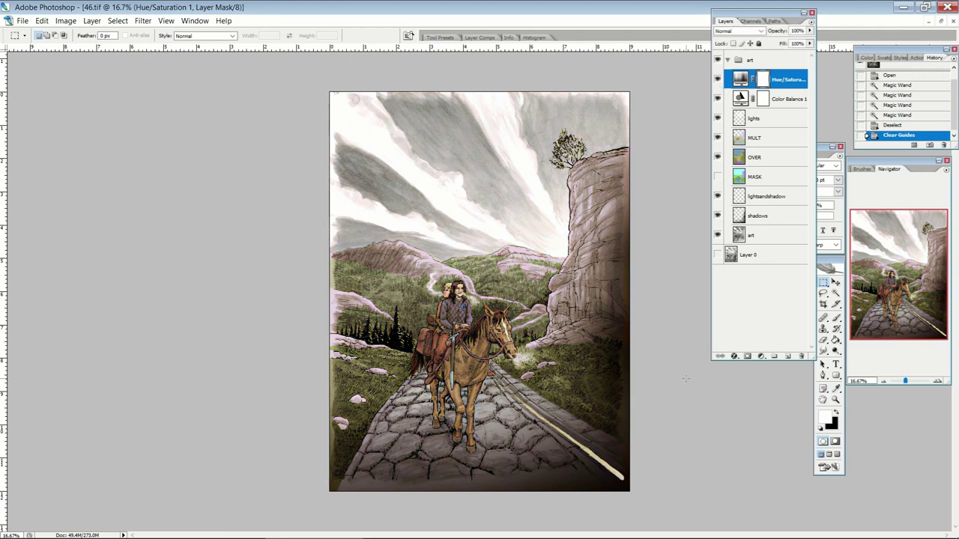
drag(345, 151, 598, 486)
scroll(562, 367, up, 5)
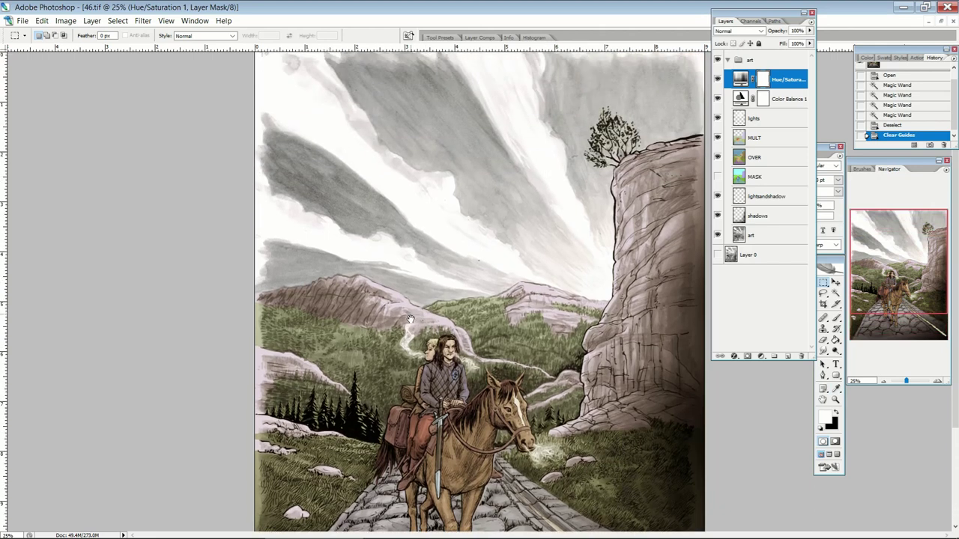
scroll(545, 385, down, 5)
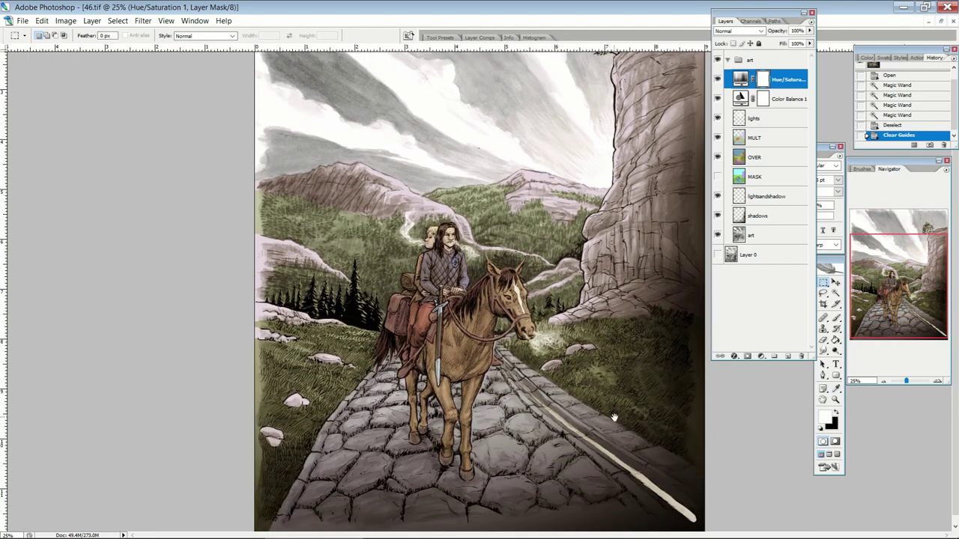
scroll(605, 346, up, 3)
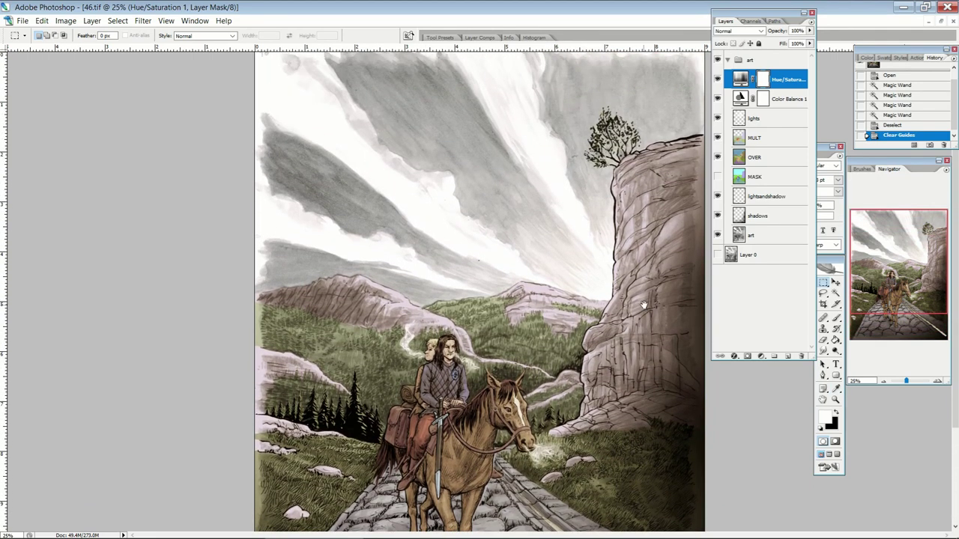
scroll(593, 292, down, 2)
scroll(583, 247, up, 2)
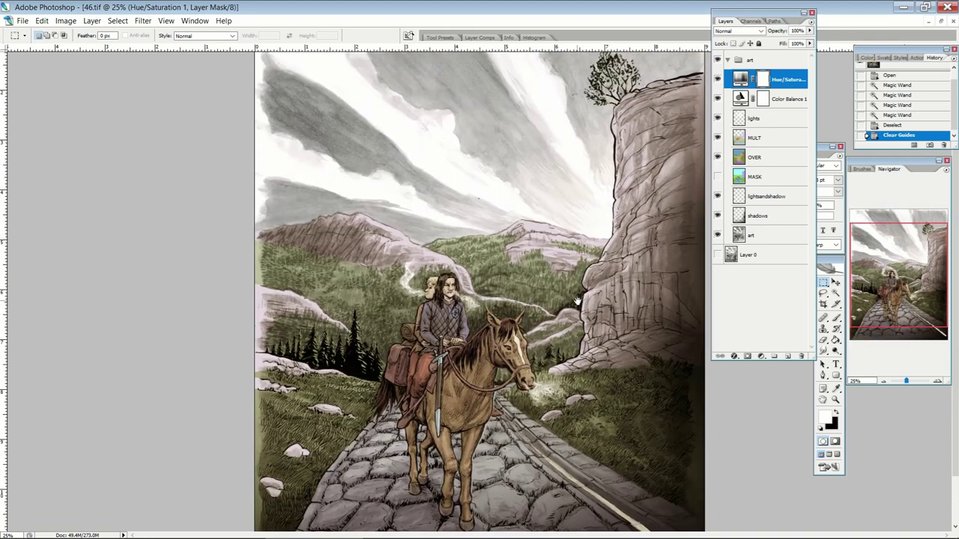
click(718, 99)
click(718, 100)
click(718, 99)
click(718, 99)
click(717, 100)
click(718, 100)
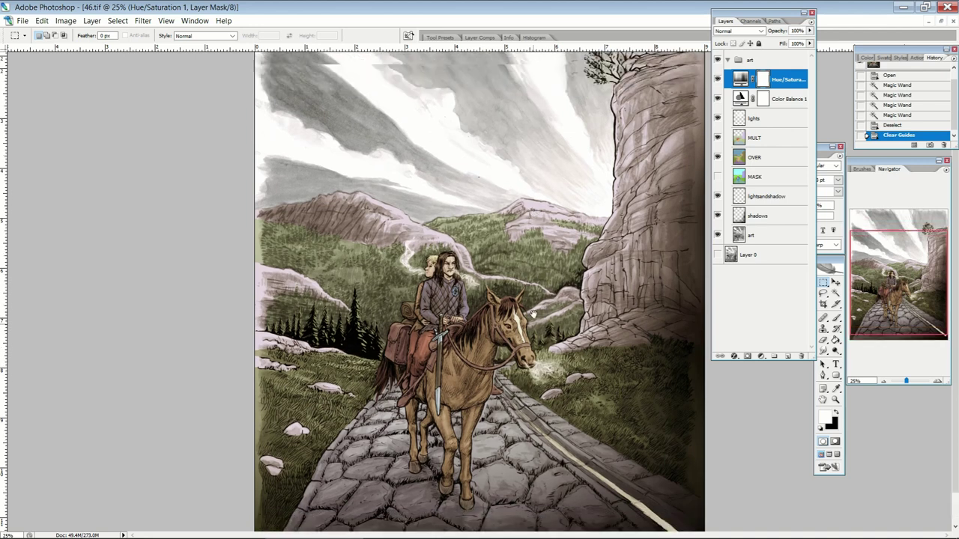
scroll(543, 445, up, 3)
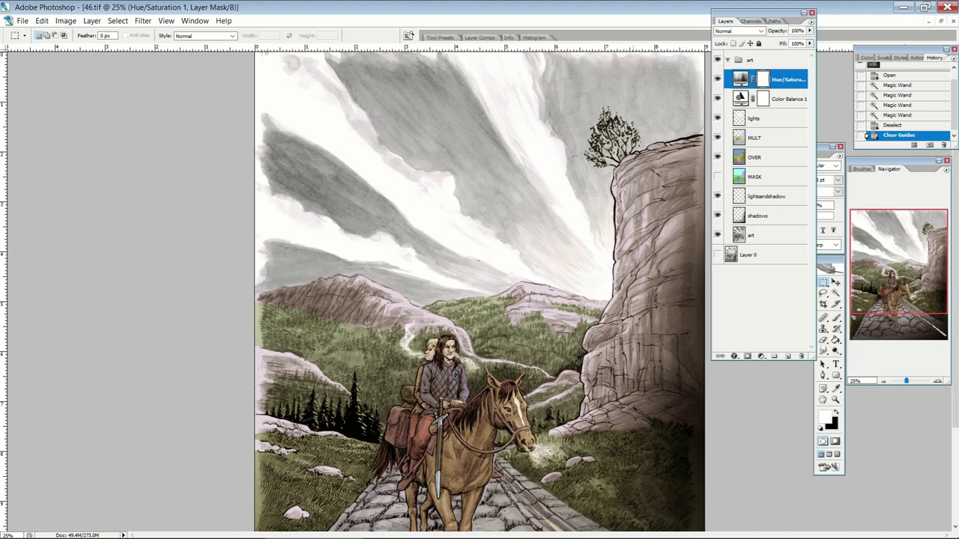
drag(547, 354, 564, 206)
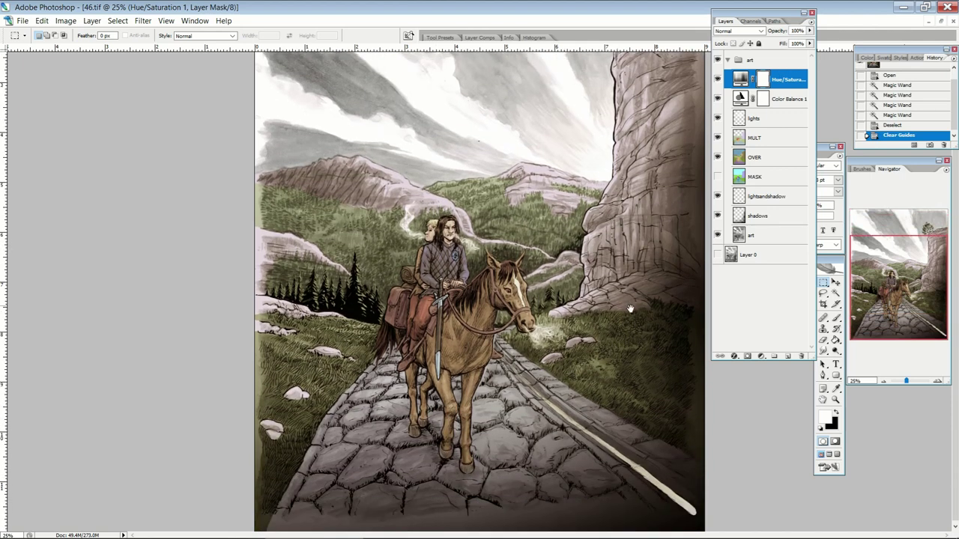
drag(610, 299, 624, 385)
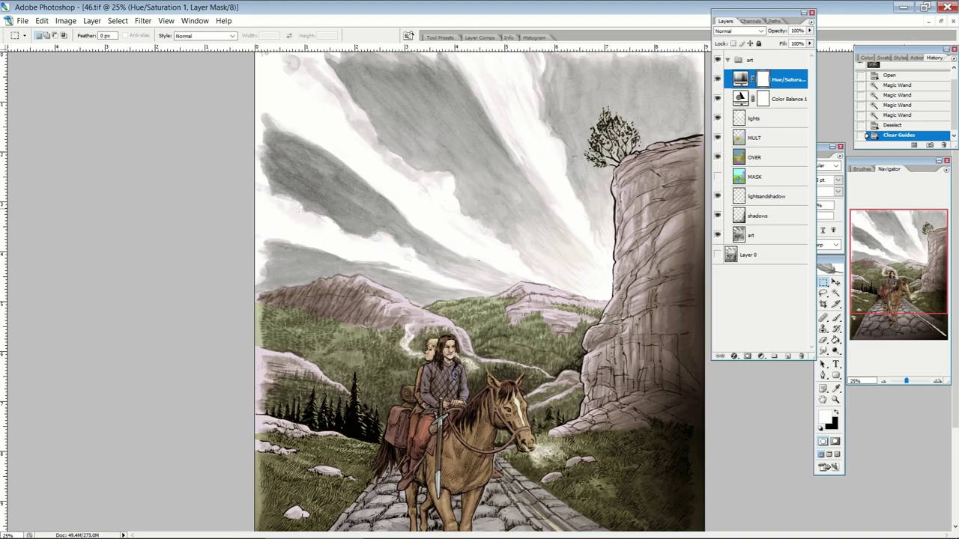
drag(604, 353, 555, 260)
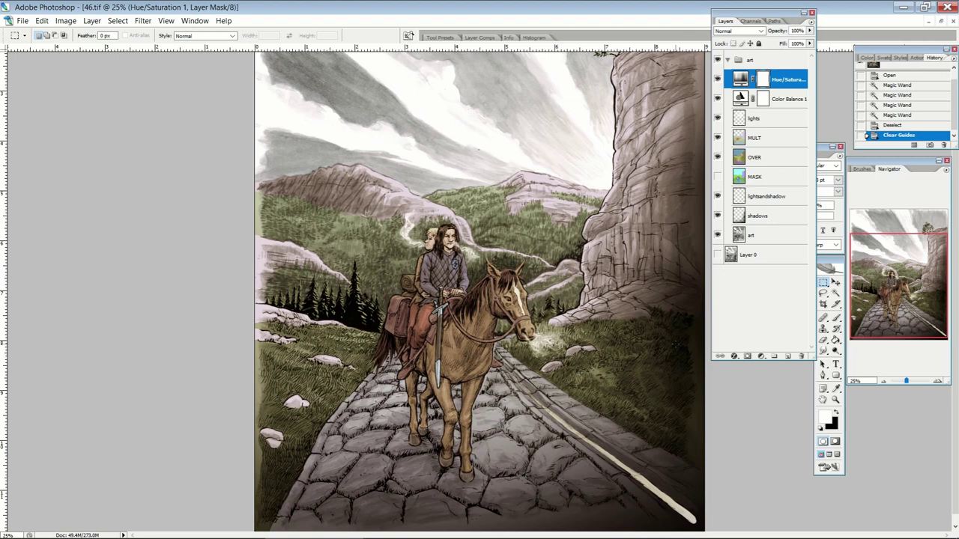
drag(584, 262, 577, 378)
drag(599, 453, 619, 371)
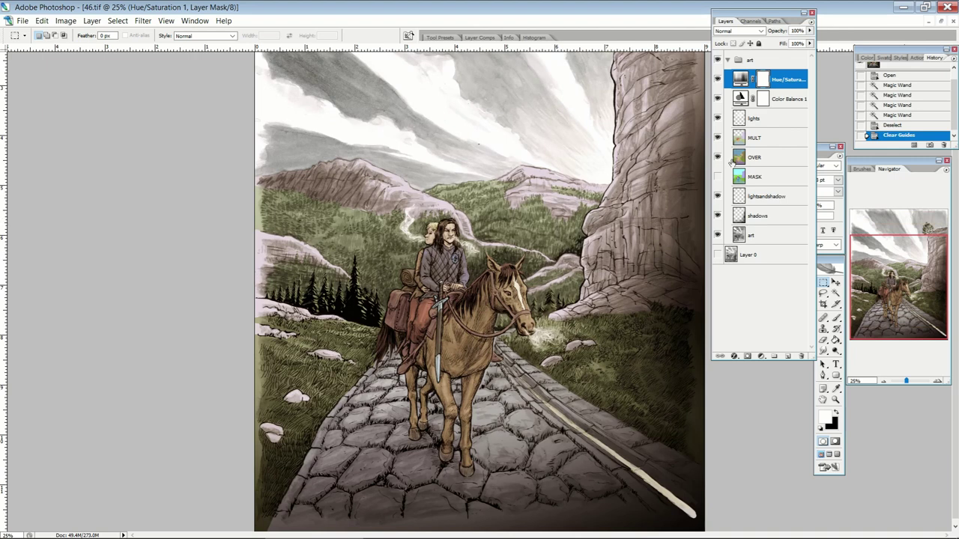
drag(718, 60, 718, 227)
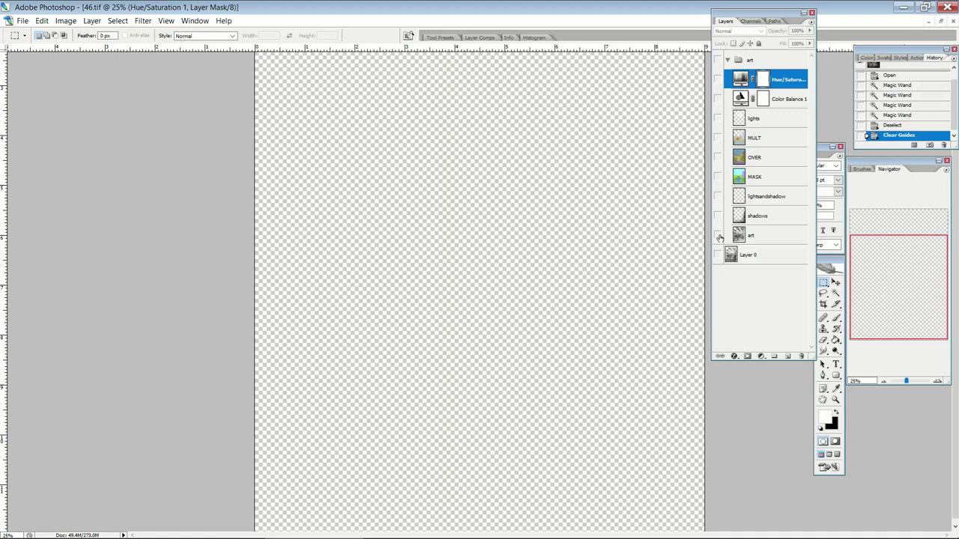
alt+click(718, 235)
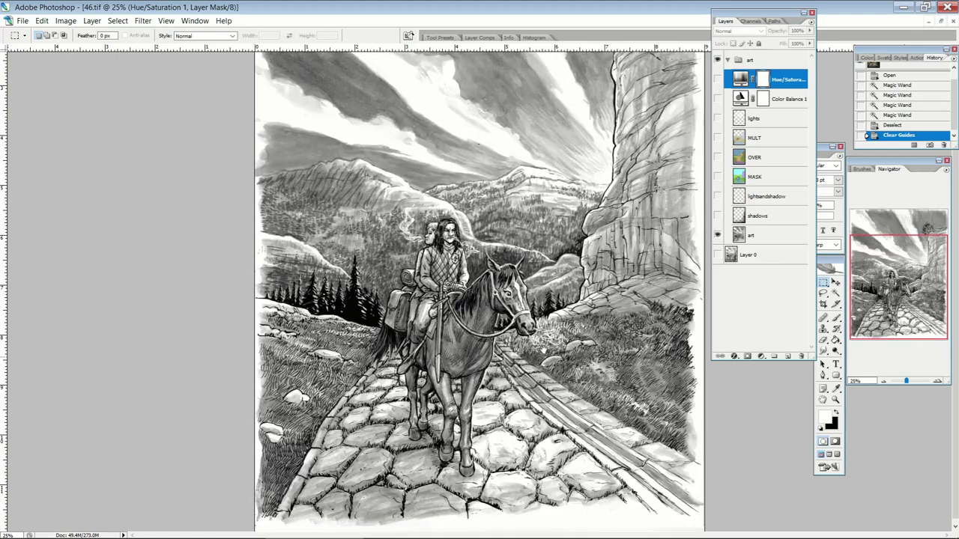
scroll(480, 289, up, 3)
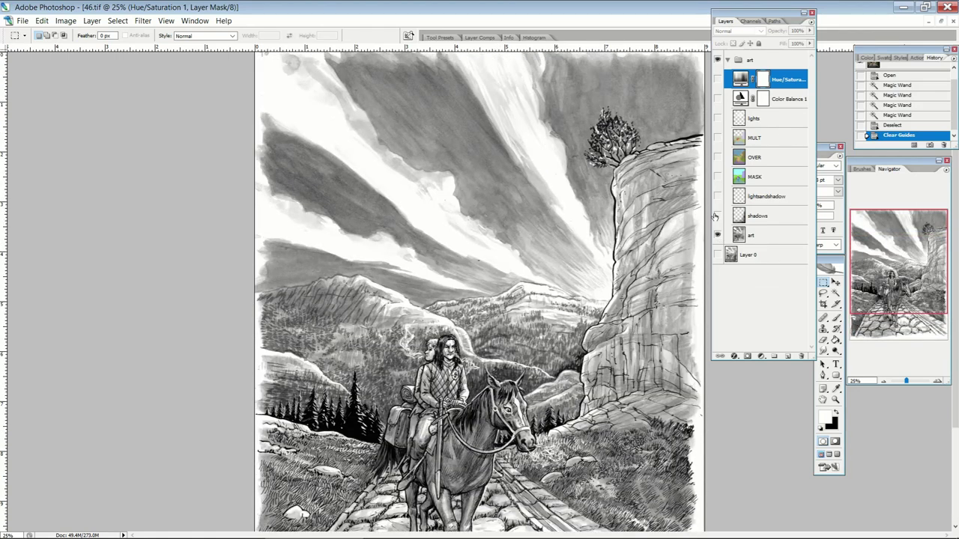
drag(717, 217, 716, 80)
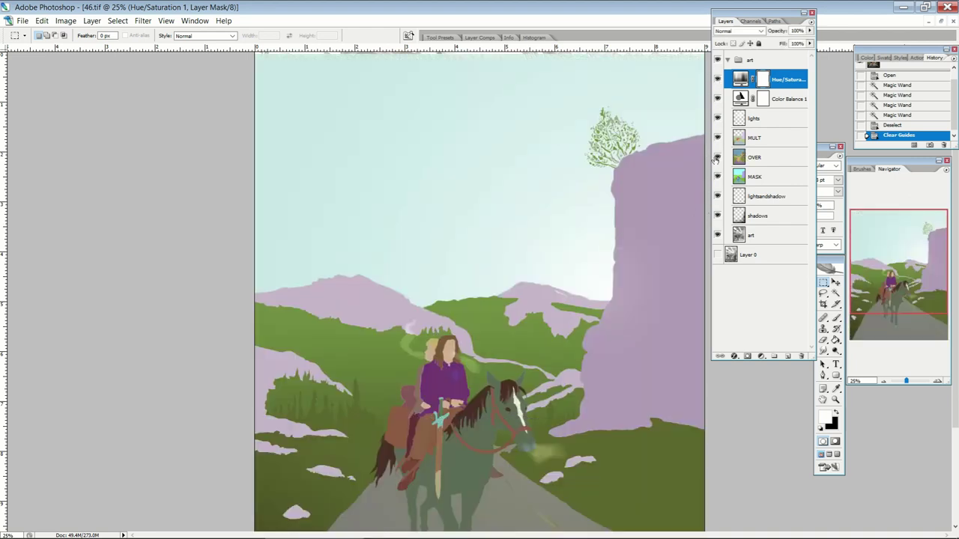
click(717, 177)
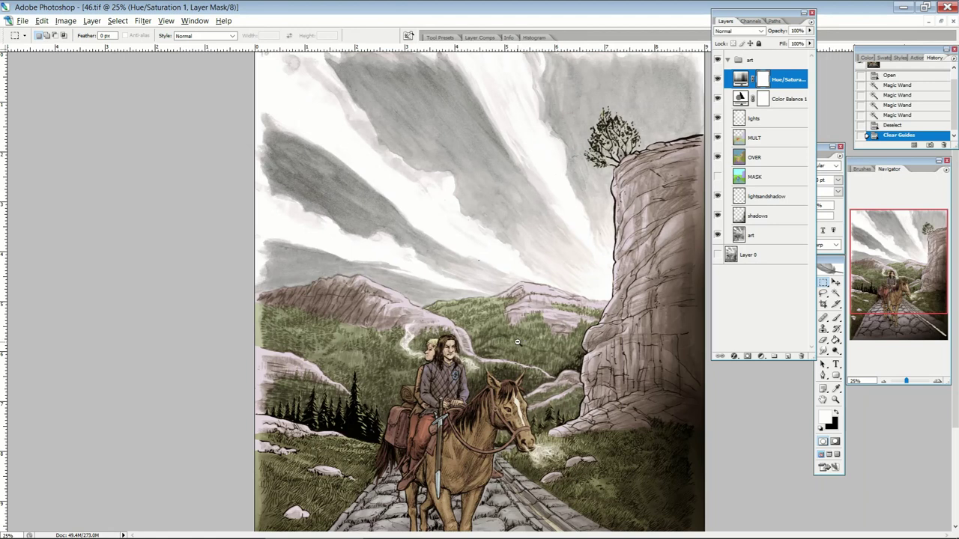
alt+click(517, 343)
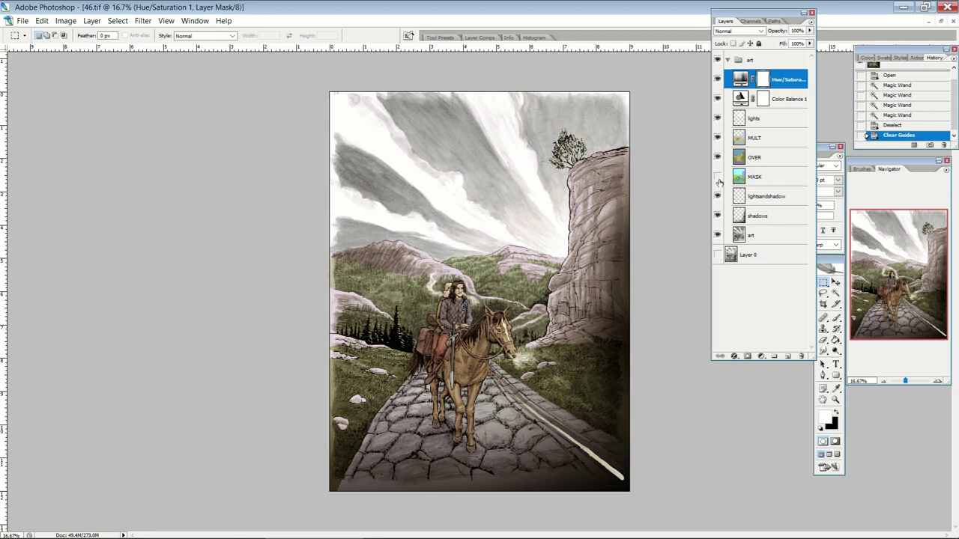
click(462, 357)
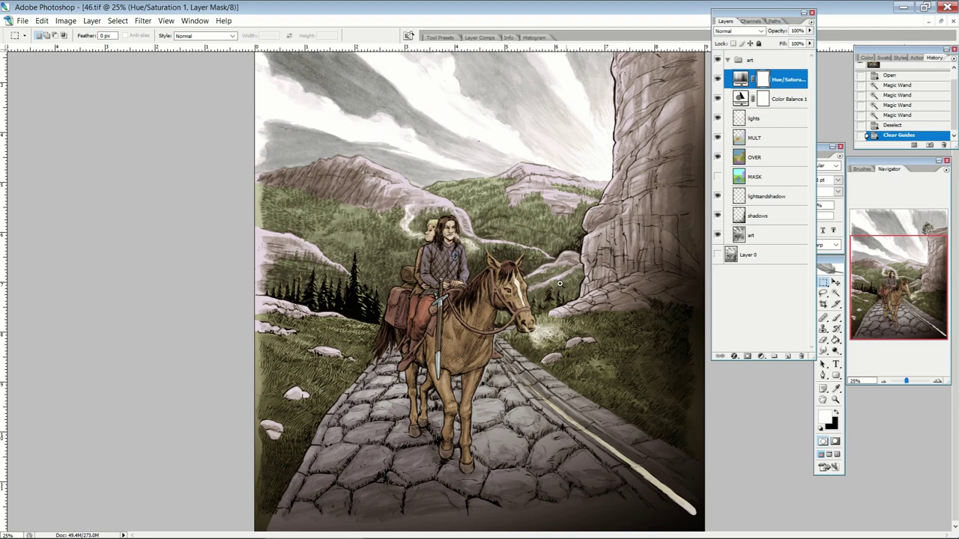
drag(318, 275, 374, 342)
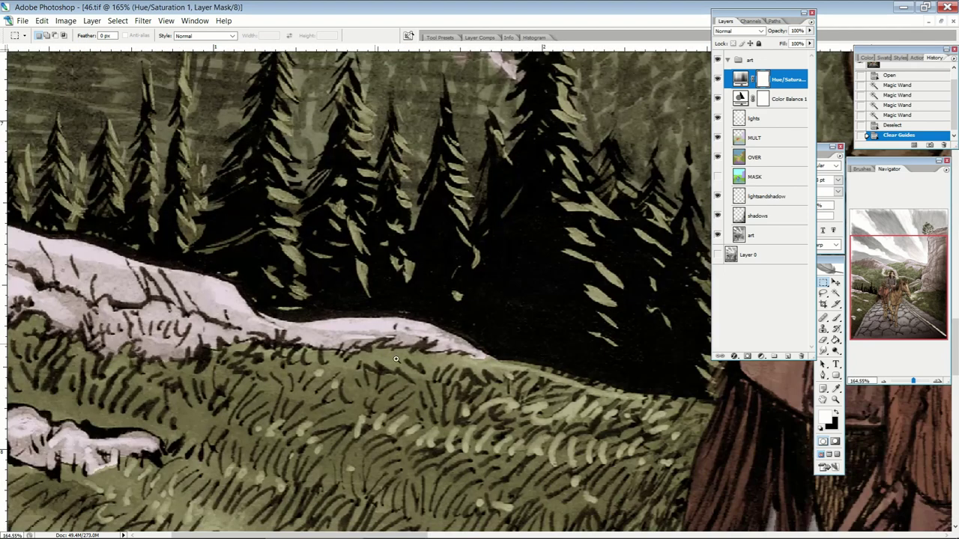
alt+click(561, 293)
alt+click(423, 320)
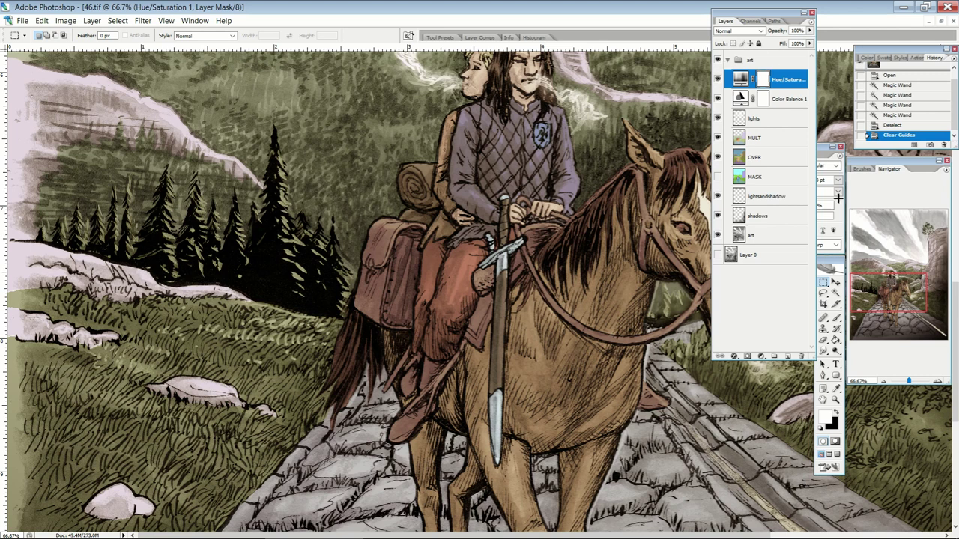
- Show only the art layer and Magic Wand-select the black lines with tolerance 530
click(835, 293)
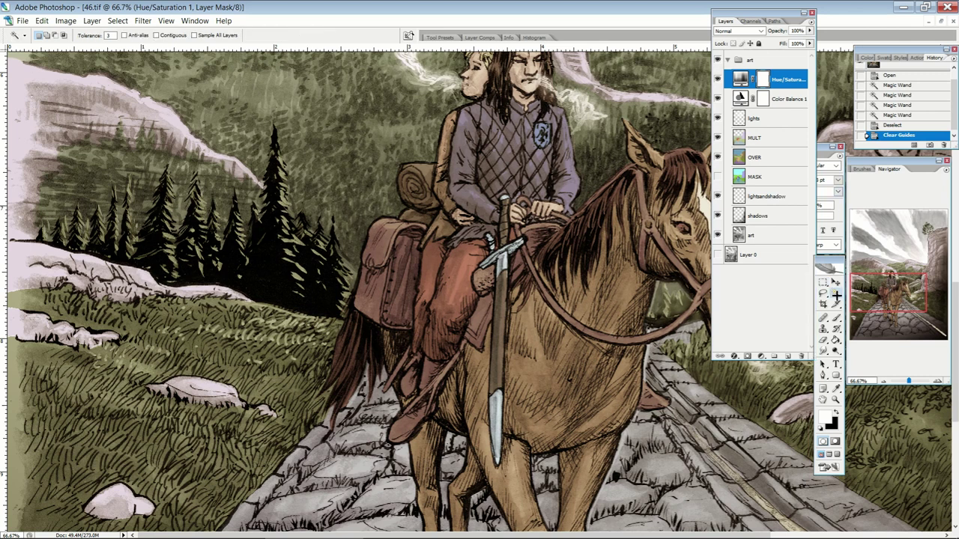
click(761, 239)
drag(718, 218, 719, 60)
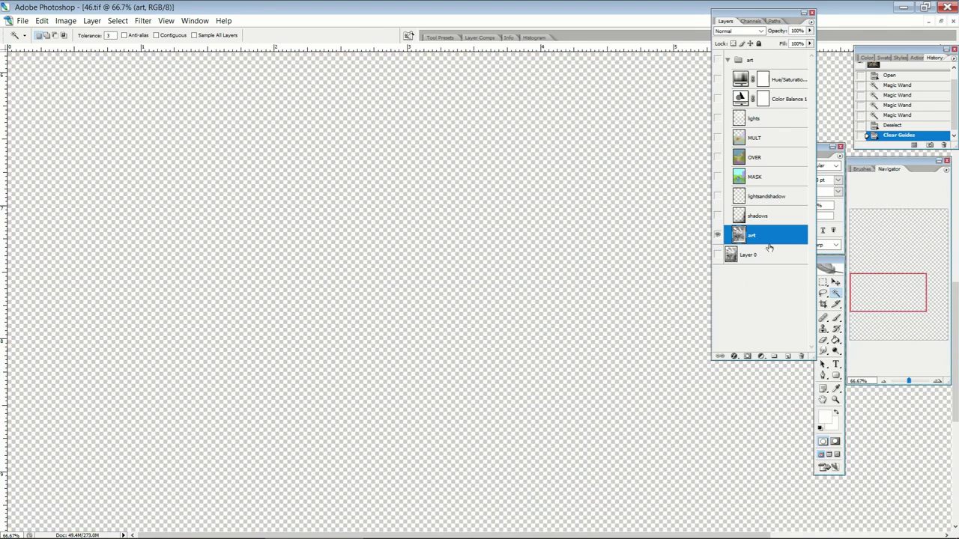
click(718, 236)
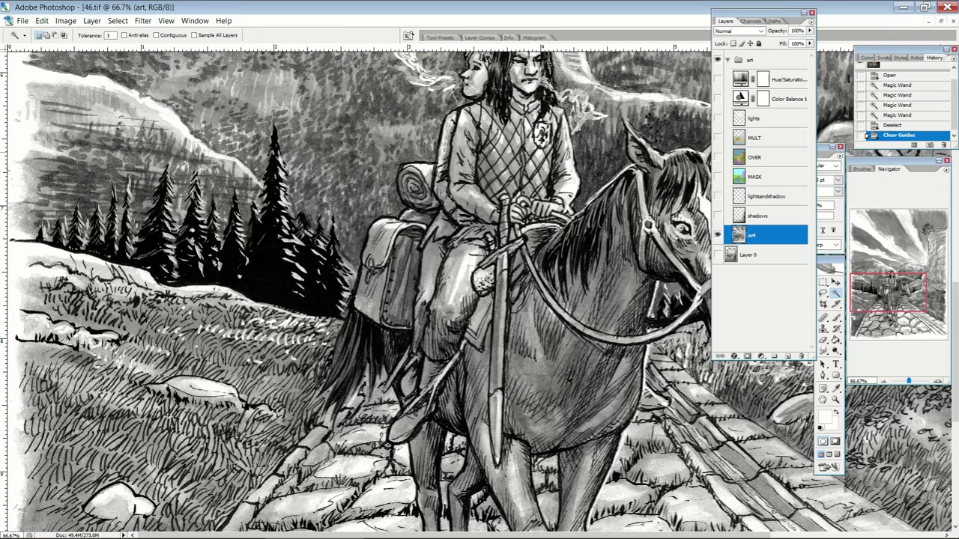
click(835, 293)
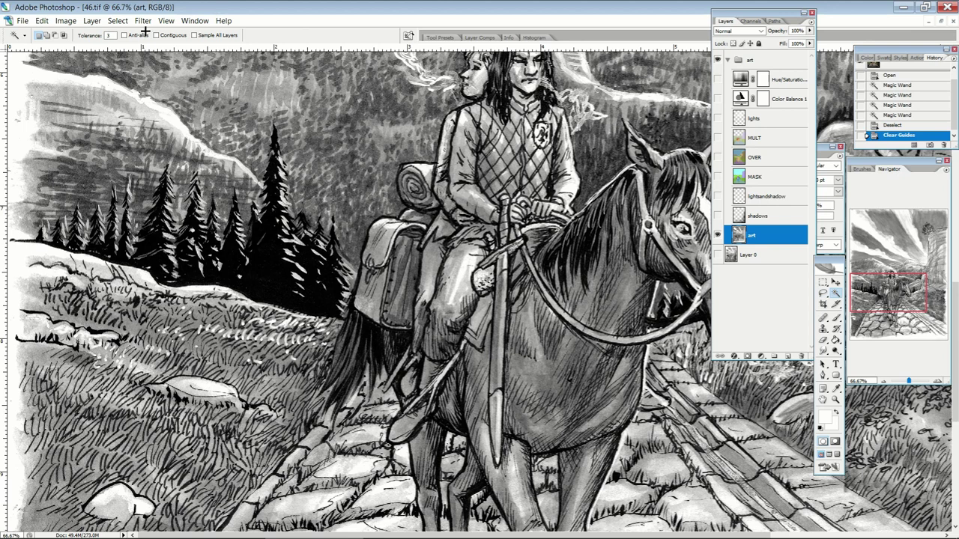
click(110, 36)
text(5)
text(30)
click(268, 273)
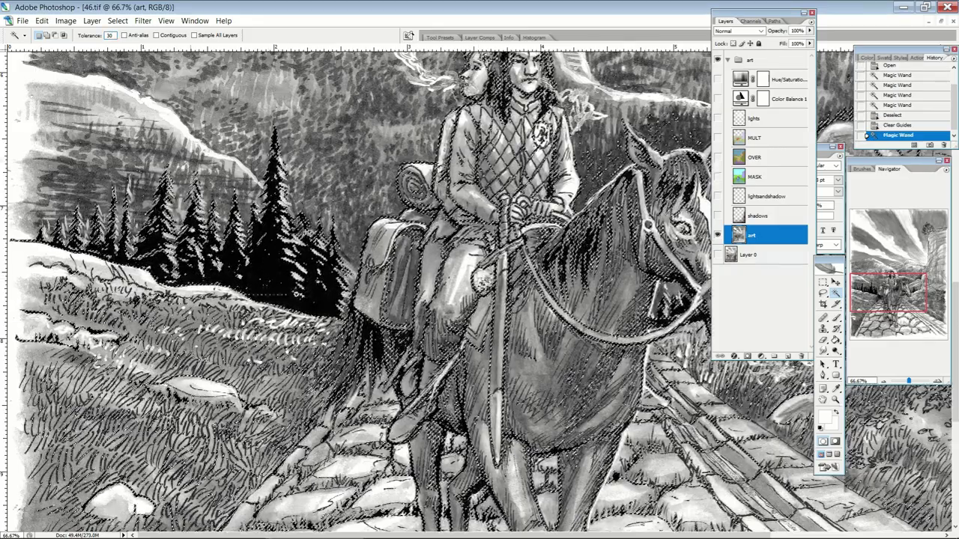
- Zoom in and pan across trunks, bedroll, faces, hair and horse's head to inspect the selection
drag(254, 187, 297, 294)
drag(479, 509, 397, 184)
drag(561, 307, 316, 250)
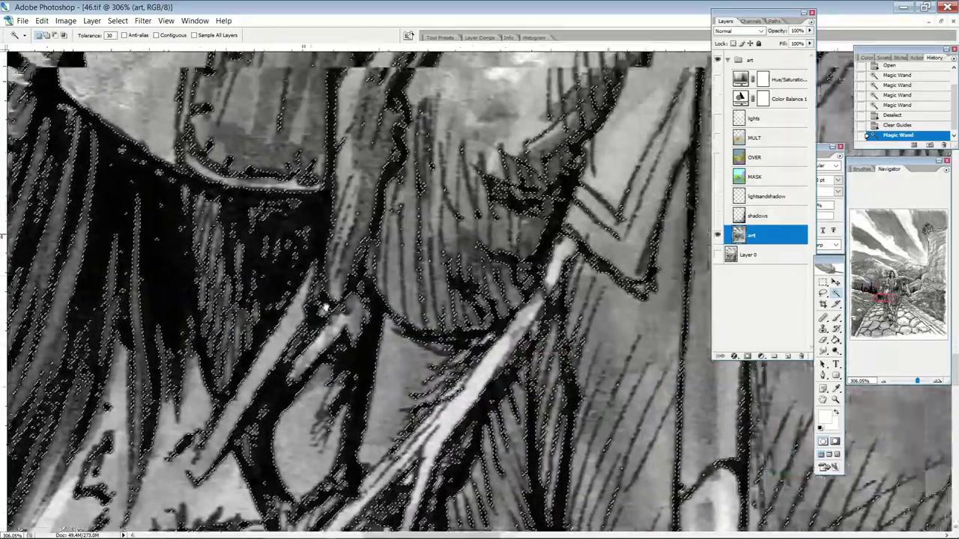
drag(326, 307, 357, 421)
drag(417, 207, 449, 390)
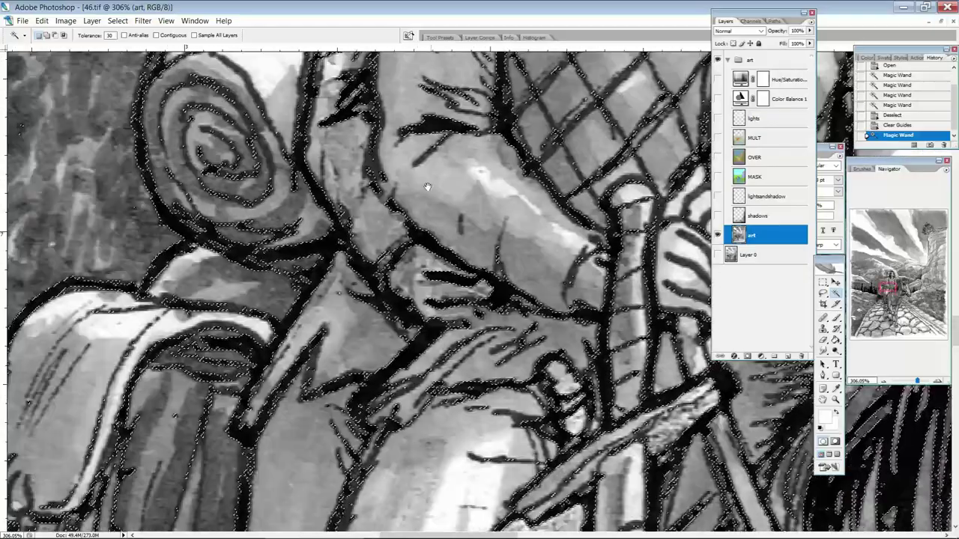
drag(389, 150, 449, 420)
drag(450, 225, 464, 315)
drag(499, 187, 479, 465)
drag(450, 248, 462, 294)
drag(561, 324, 487, 293)
drag(524, 338, 300, 240)
drag(539, 360, 337, 262)
drag(524, 337, 450, 279)
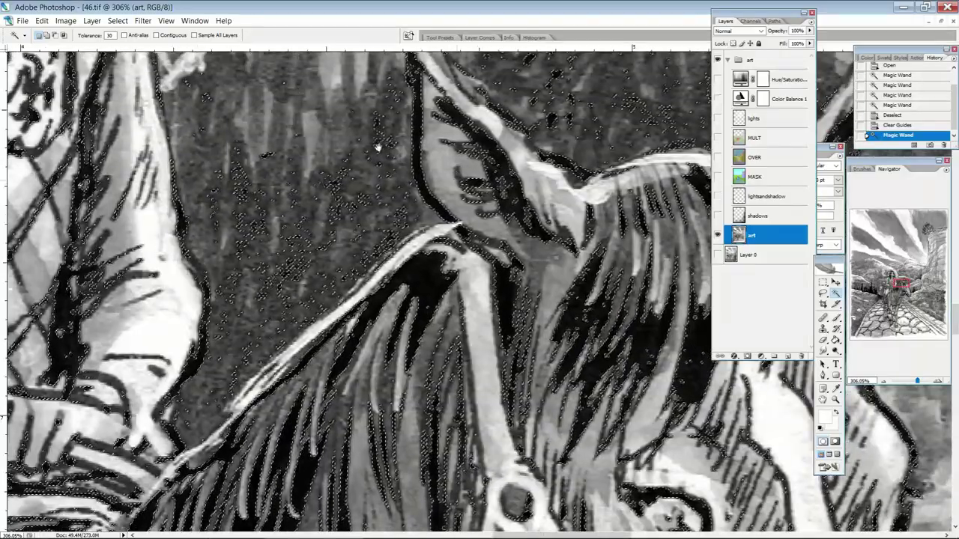
drag(562, 352, 344, 169)
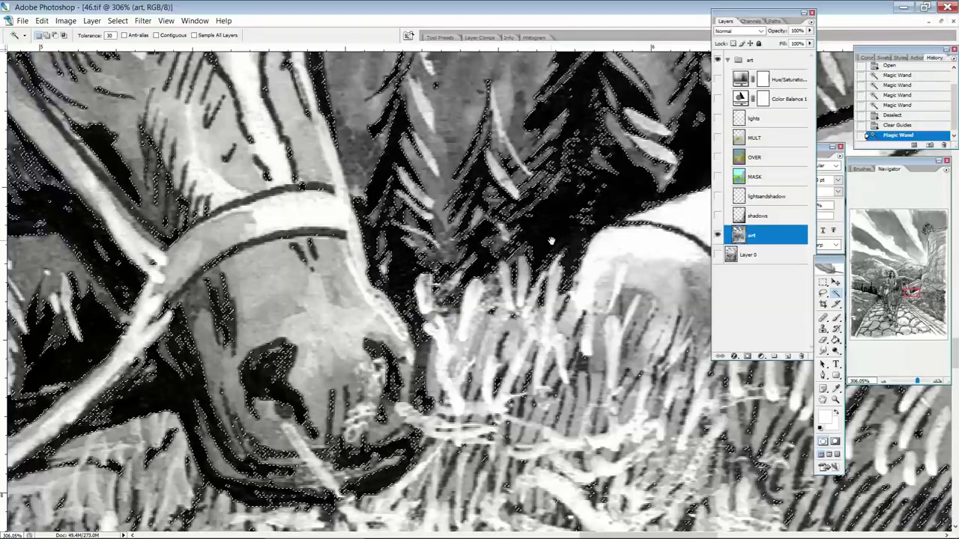
- Zoom out to 66.7%, hide the selection outline, and show shadows and lightsandshadow
alt+click(339, 360)
alt+click(322, 356)
alt+click(299, 351)
alt+click(273, 345)
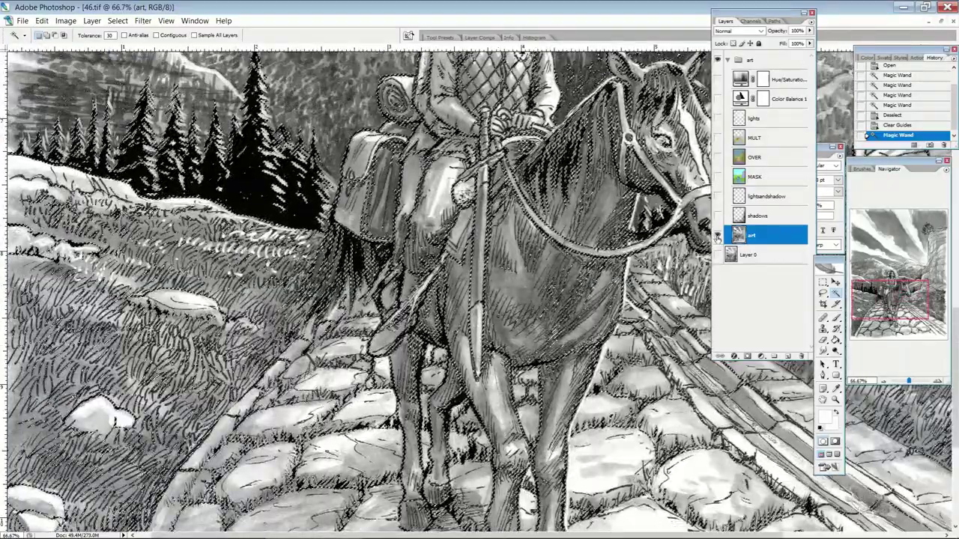
key(ctrl+h)
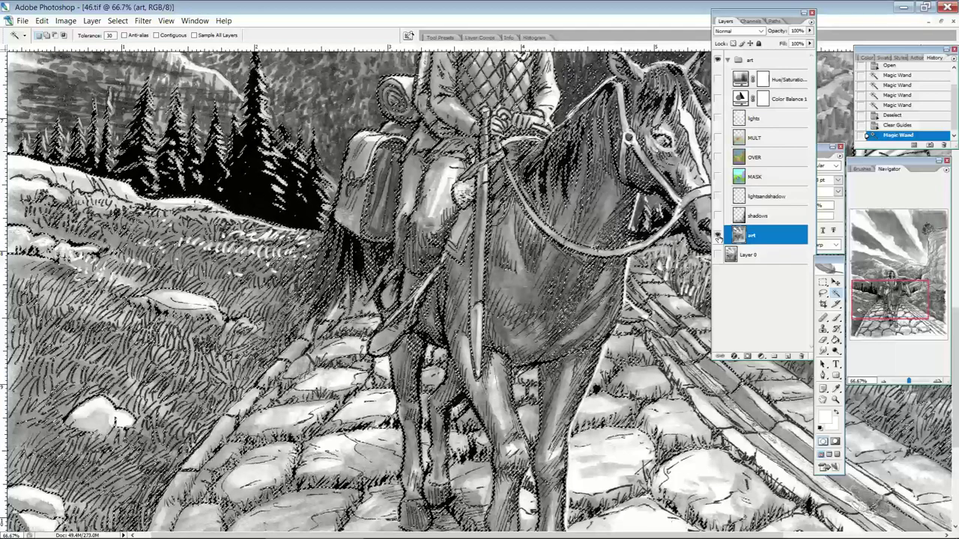
drag(717, 216, 718, 196)
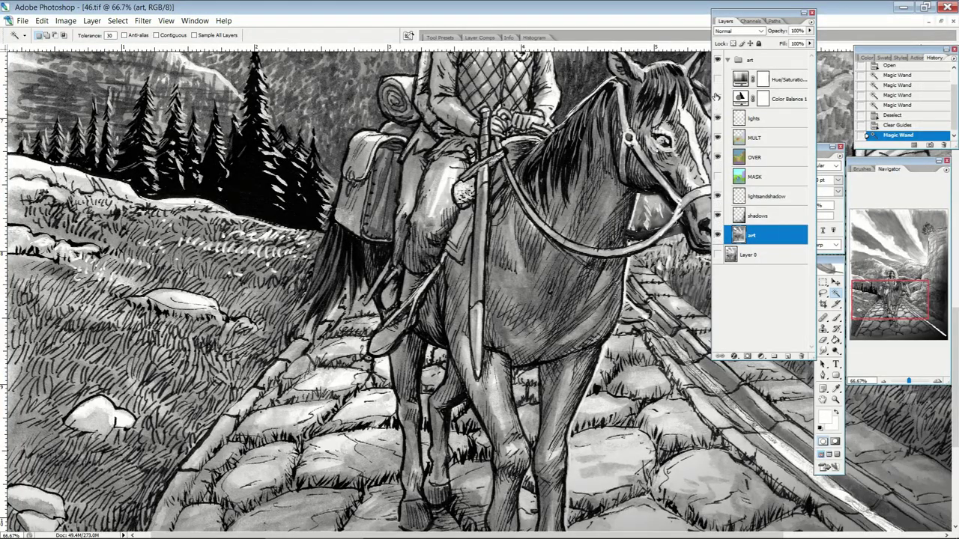
- Show all remaining colour layers over the art, pick the Brush tool, and redisplay the selection outline
drag(716, 94, 716, 175)
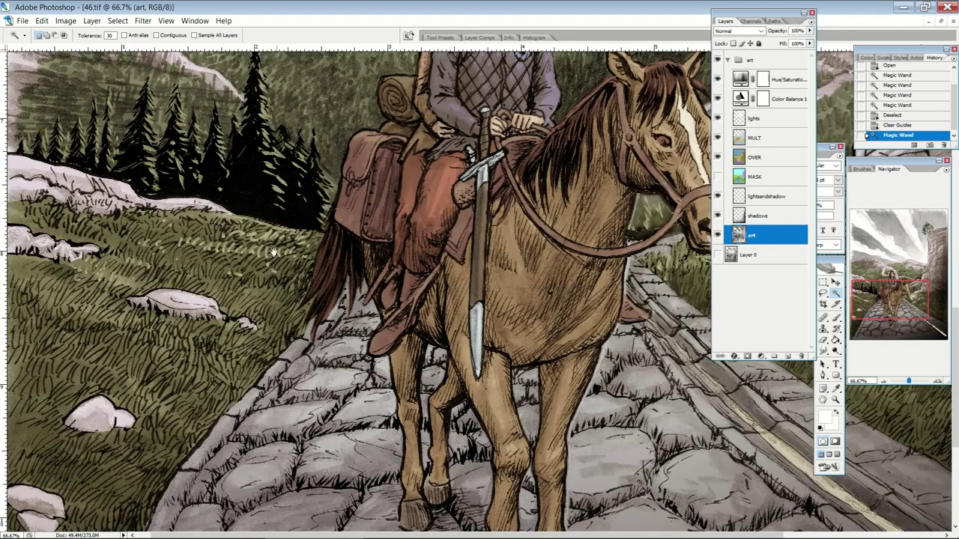
scroll(307, 248, up, 5)
scroll(259, 458, right, 5)
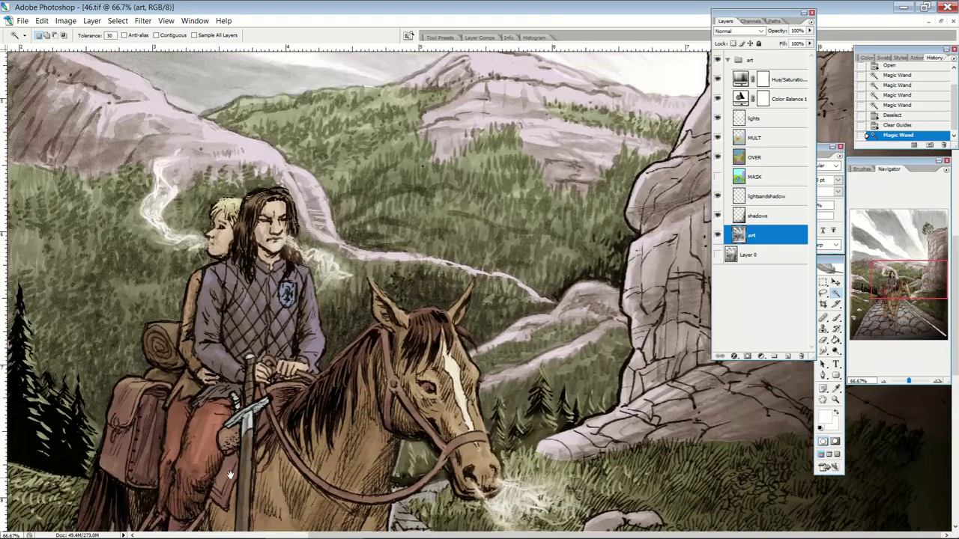
scroll(258, 458, up, 2)
scroll(320, 358, down, 5)
scroll(321, 358, left, 4)
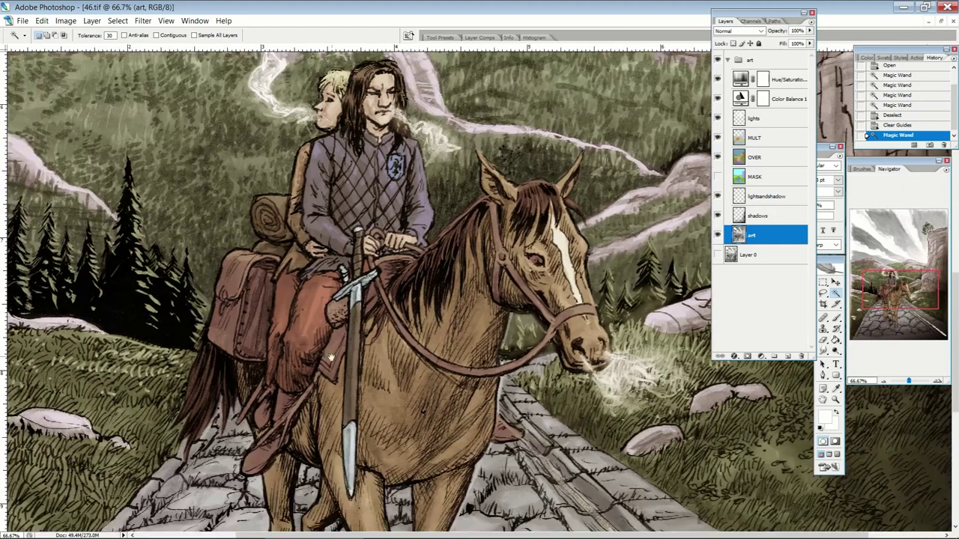
scroll(321, 358, left, 3)
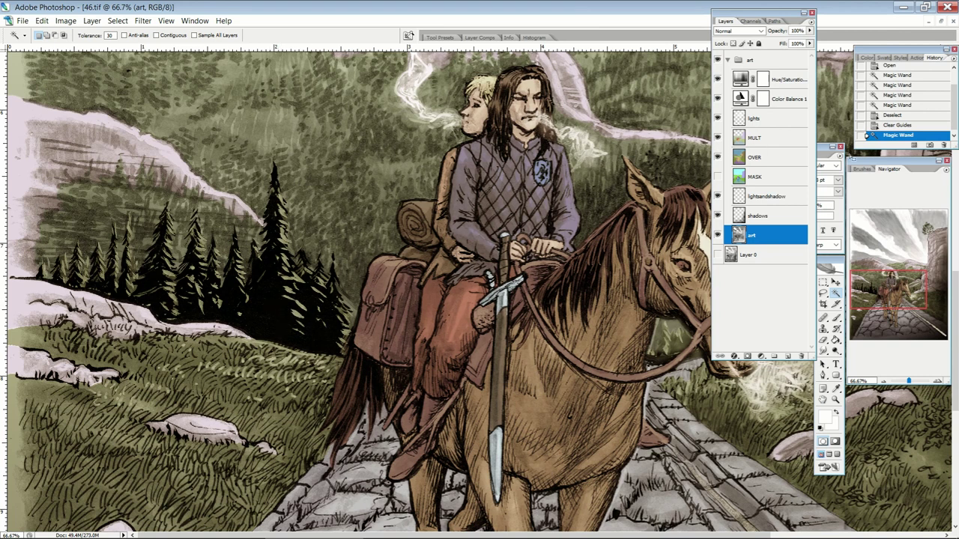
click(837, 317)
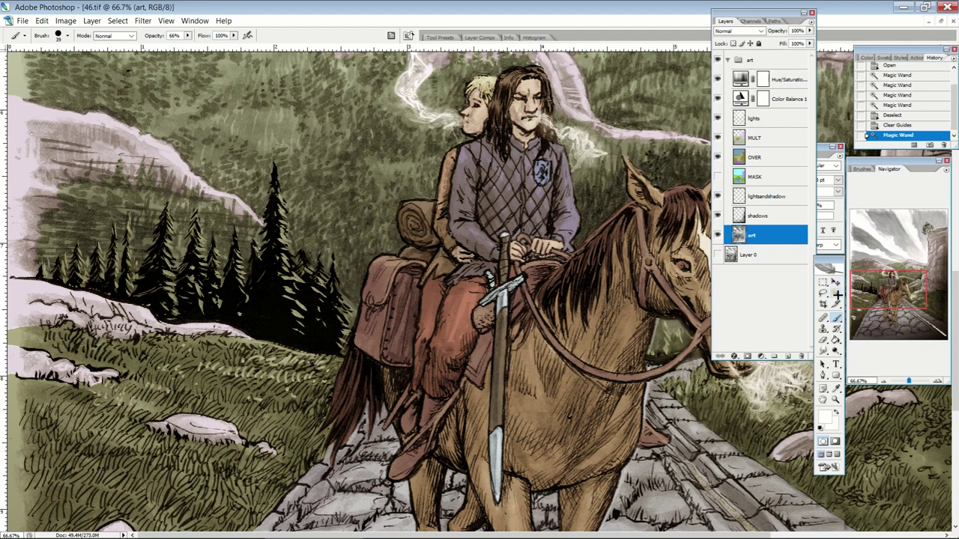
key(ctrl+h)
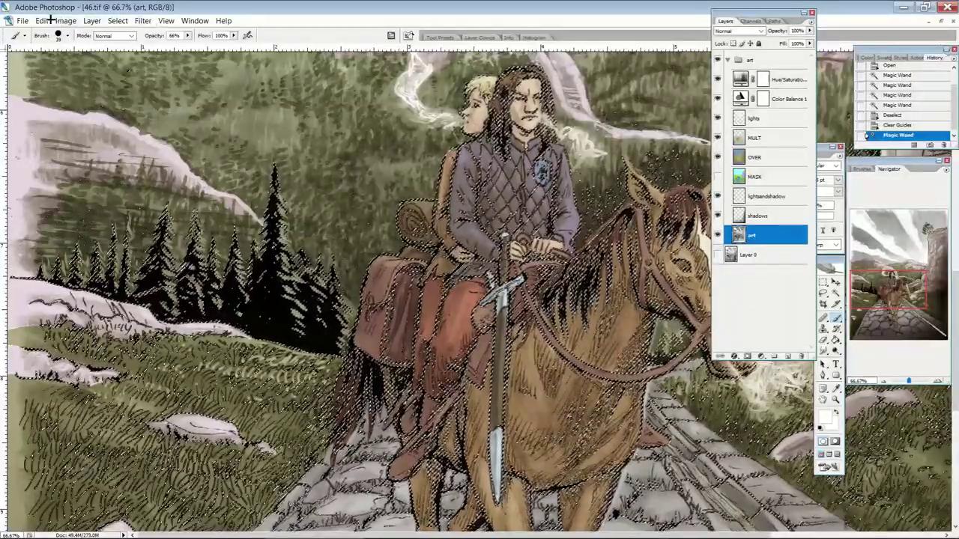
- Shrink the line-art selection with Select > Modify > Contract
click(116, 21)
mouse_move(150, 150)
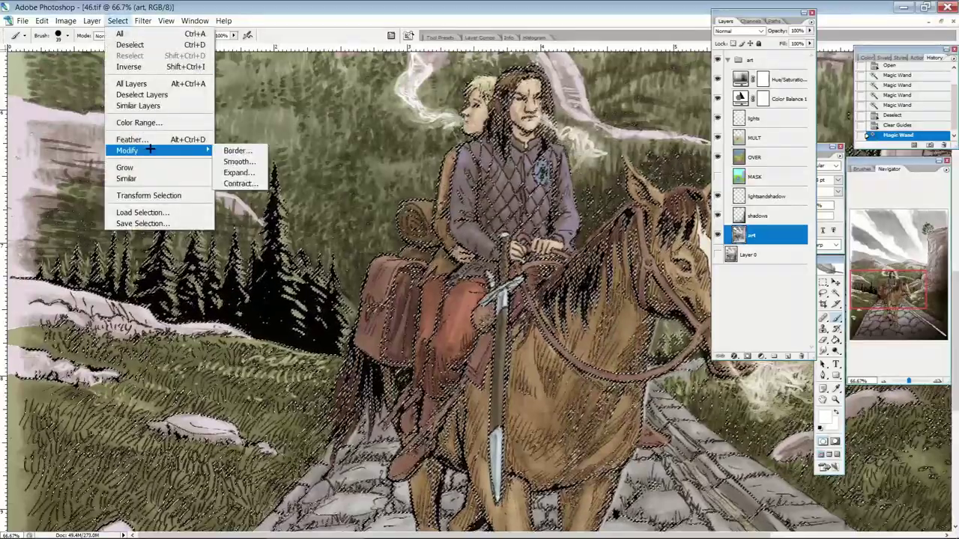
click(236, 183)
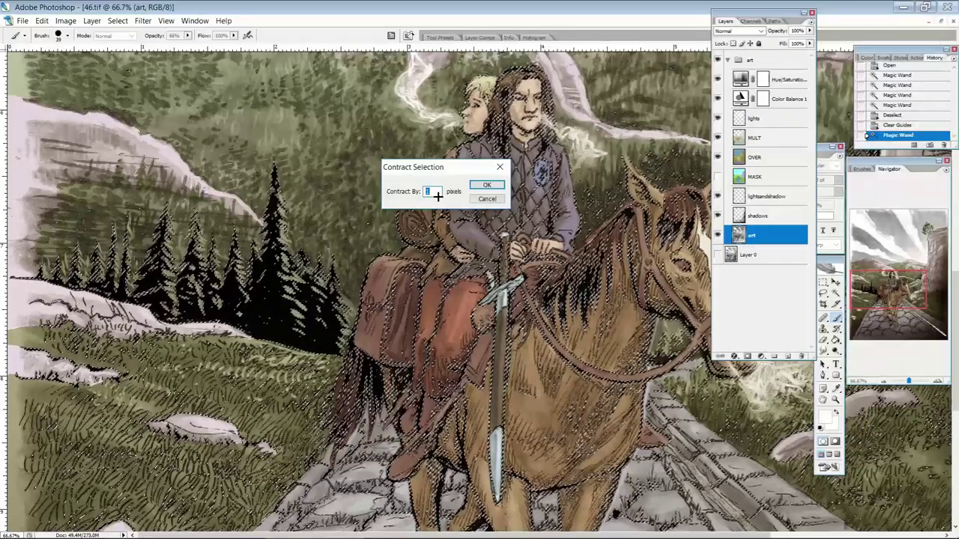
click(484, 185)
- Zoom and pan to inspect the contracted selection on the pine trees, horse's ear and riders' faces
drag(194, 195, 366, 365)
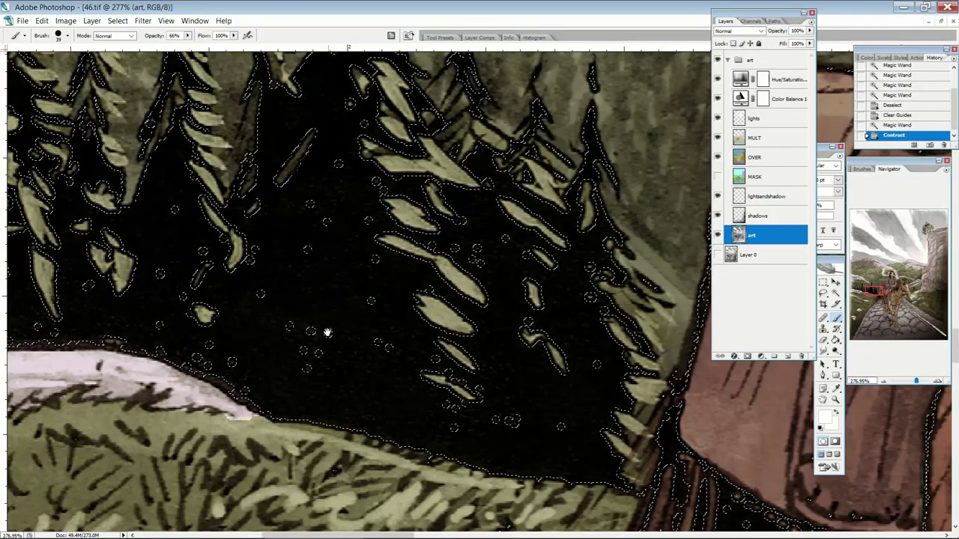
key(ctrl+minus)
key(ctrl+minus)
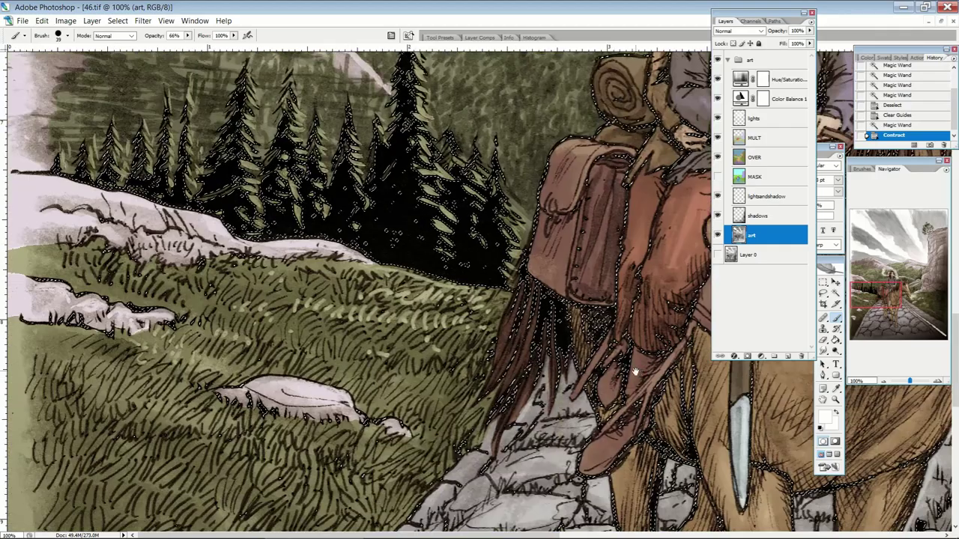
drag(635, 371, 321, 441)
drag(562, 285, 406, 435)
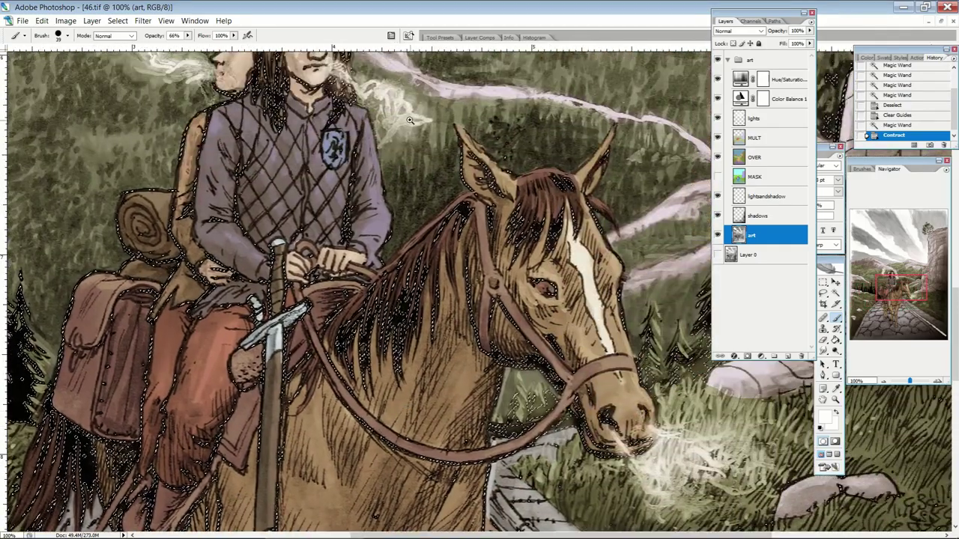
drag(538, 246, 353, 112)
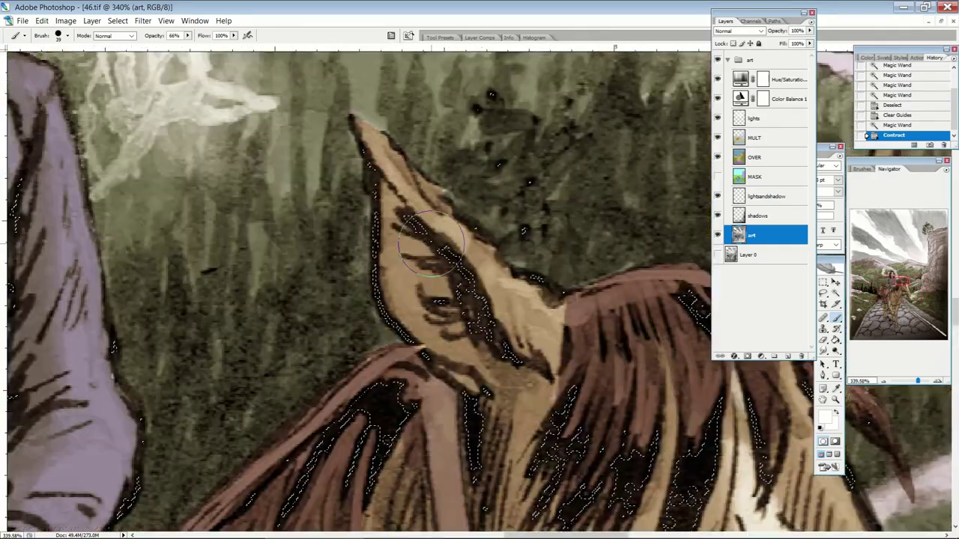
drag(172, 264, 539, 437)
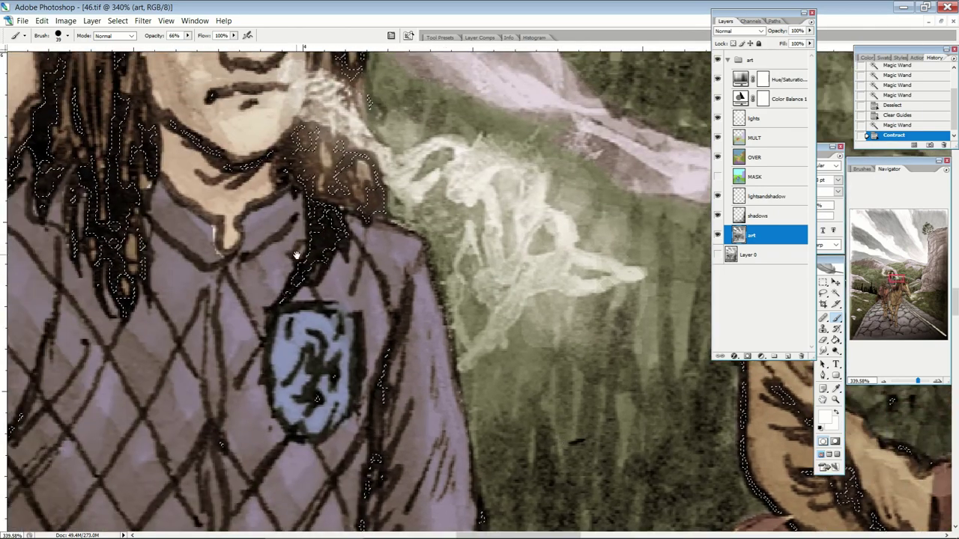
drag(297, 253, 412, 409)
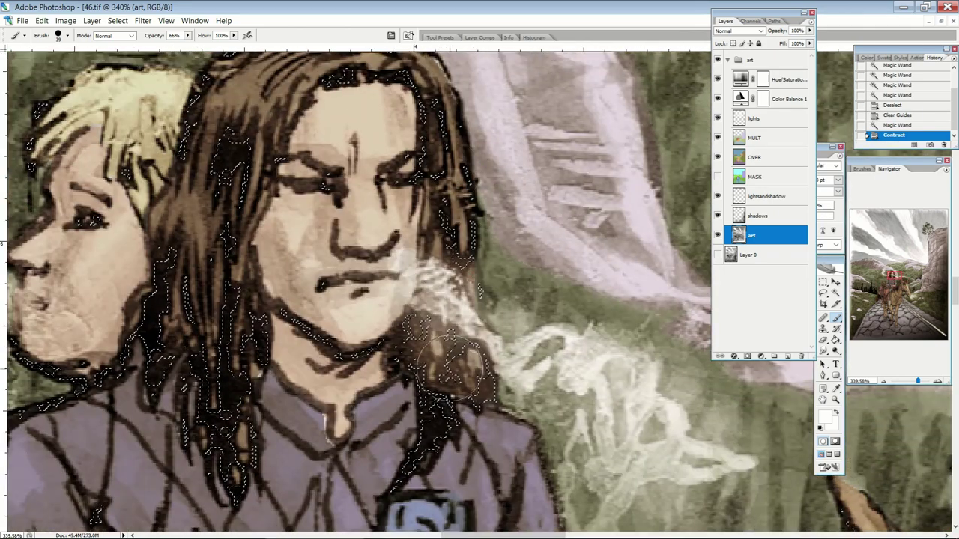
drag(234, 202, 251, 292)
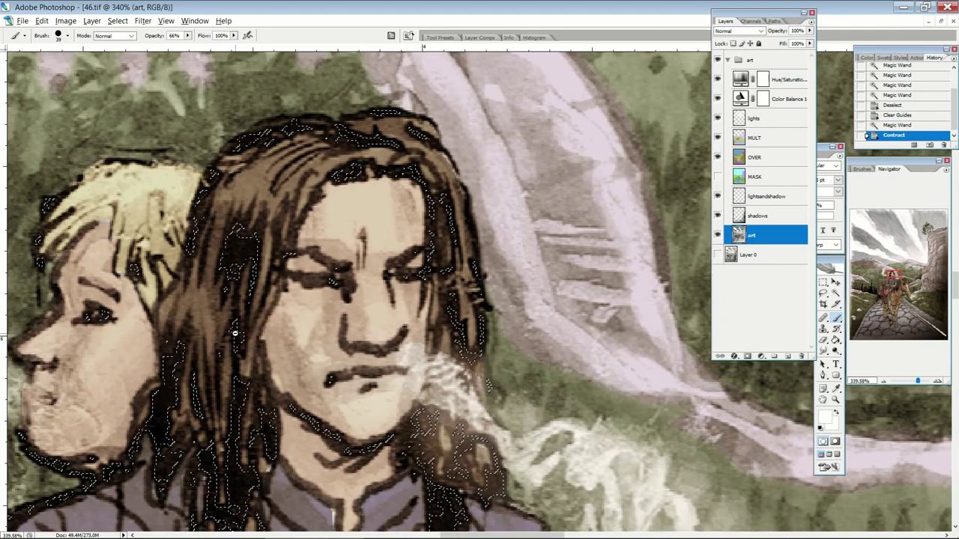
key(ctrl+minus)
key(ctrl+minus)
key(ctrl+minus)
key(ctrl+minus)
key(ctrl+minus)
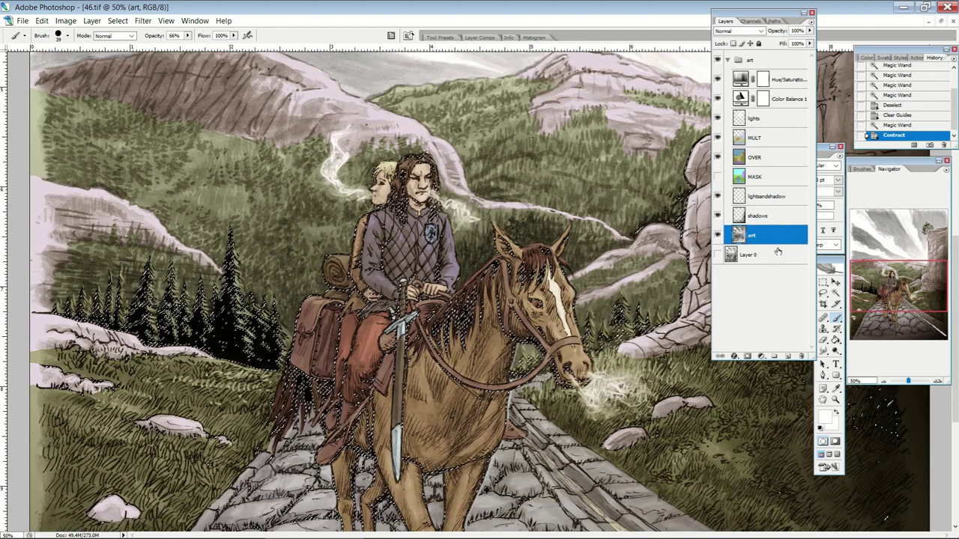
- Add a new layer named b&t above the art layer
click(810, 29)
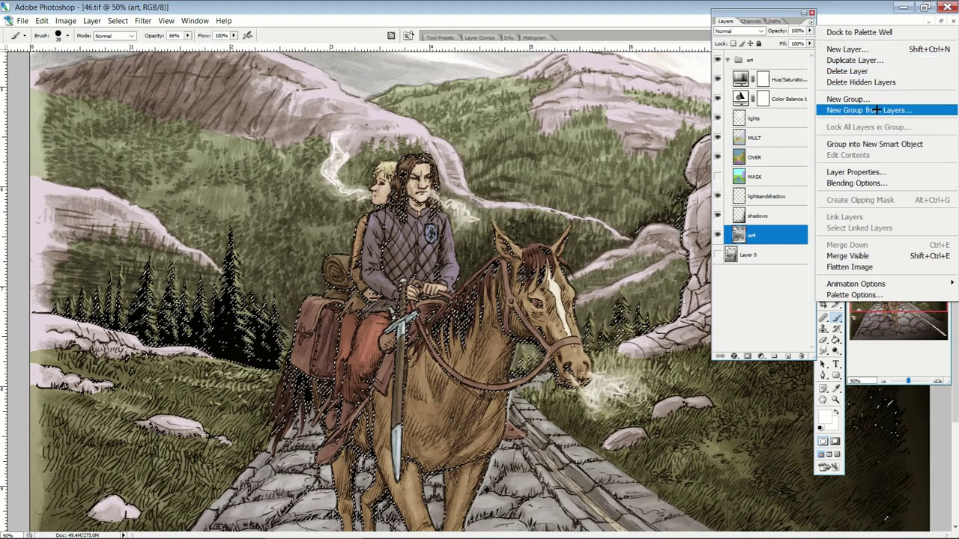
click(864, 49)
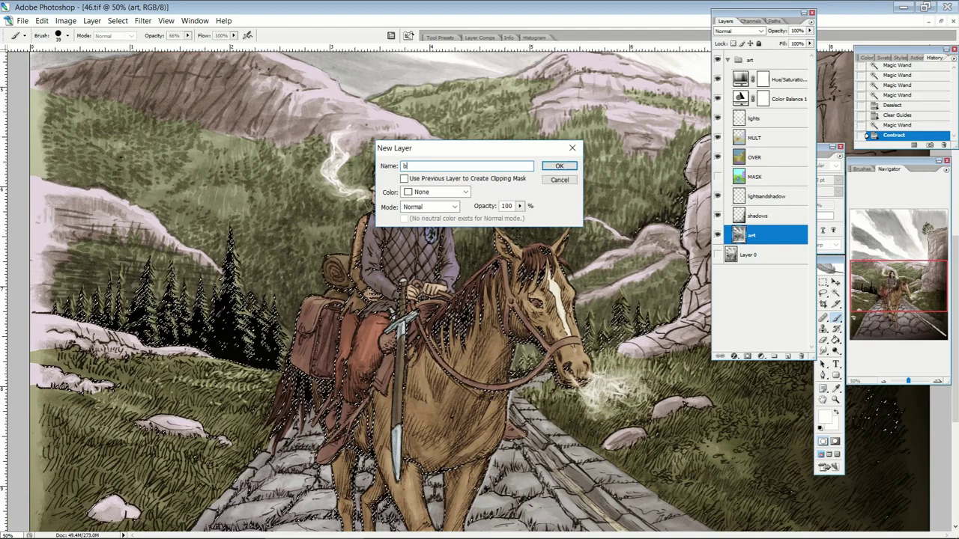
click(557, 168)
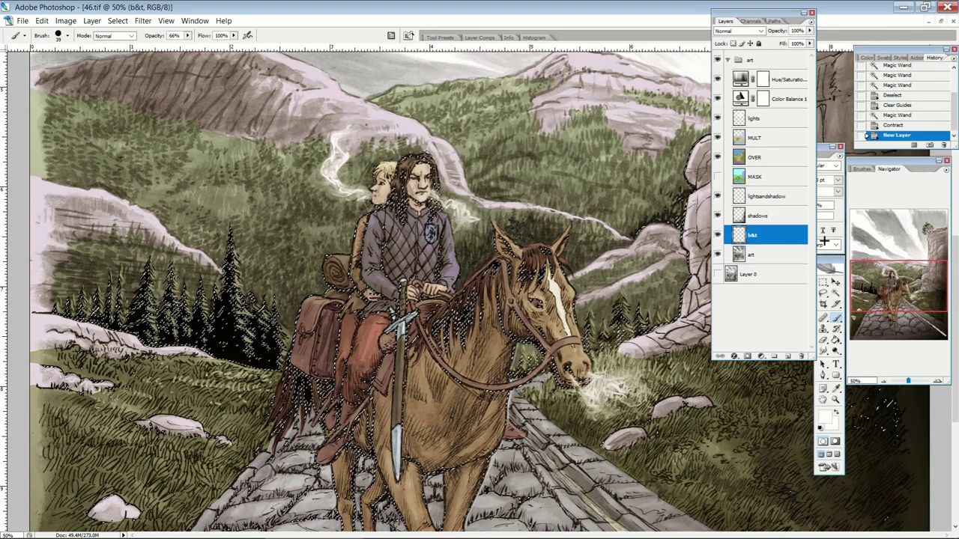
- Set the foreground colour to a rich black of C65 M65 Y65 K100 in the Color Picker
click(821, 417)
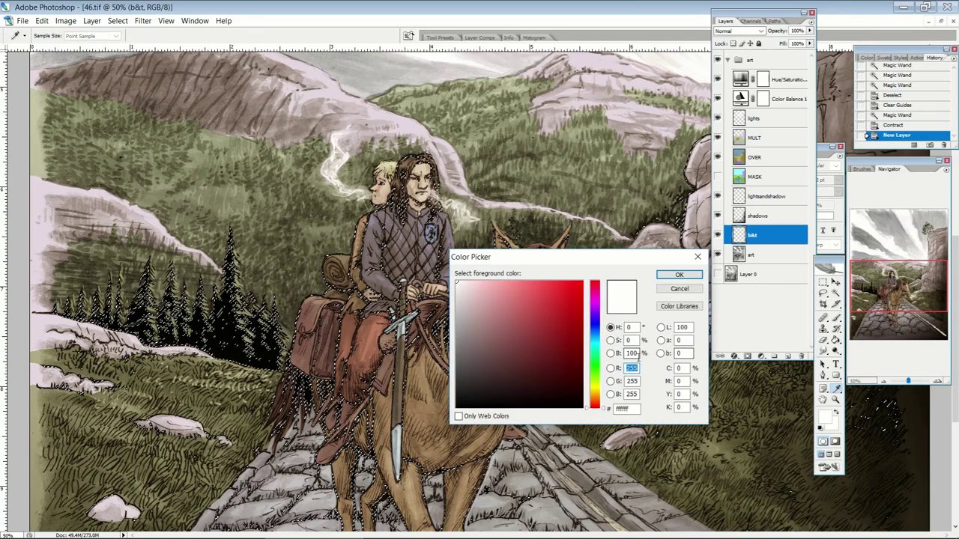
click(681, 407)
text(100)
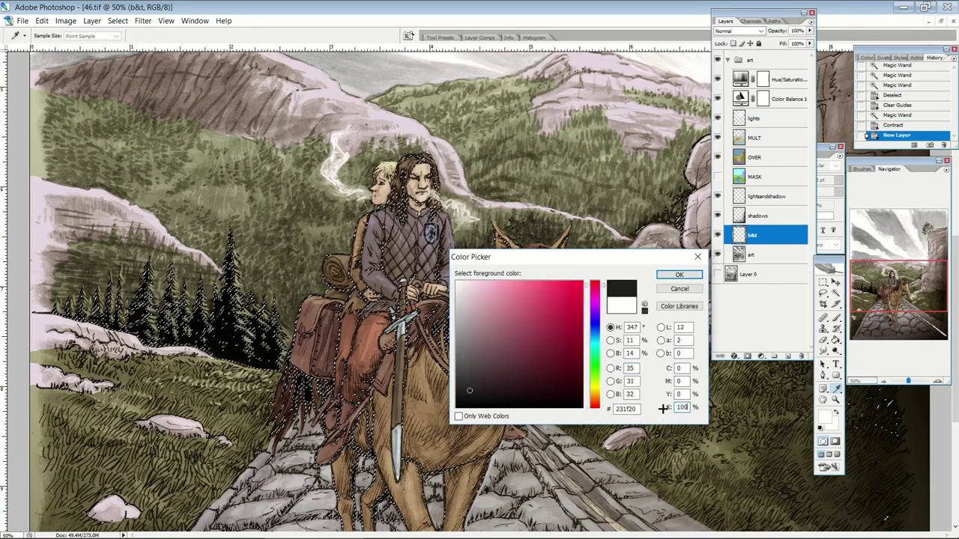
click(678, 368)
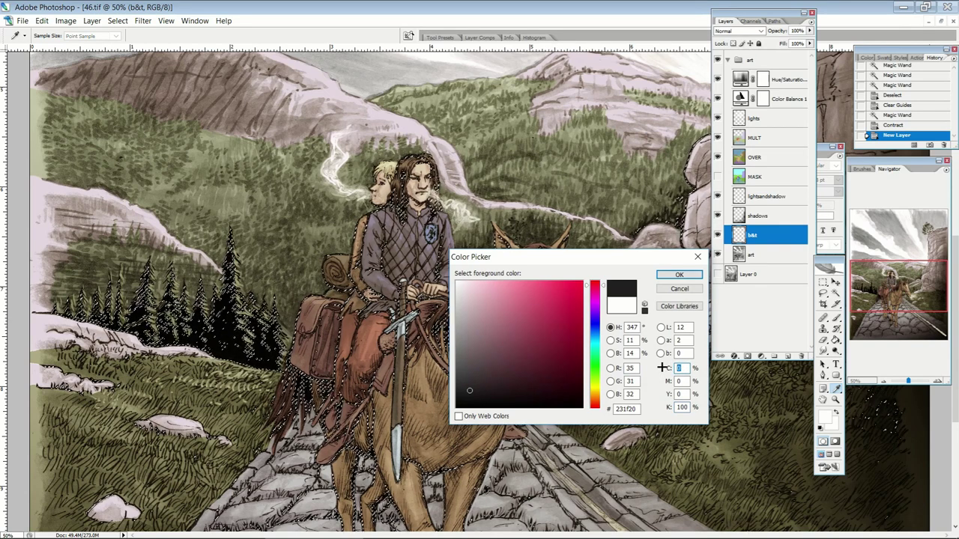
text(65)
click(682, 381)
text(65)
key(Tab)
text(665)
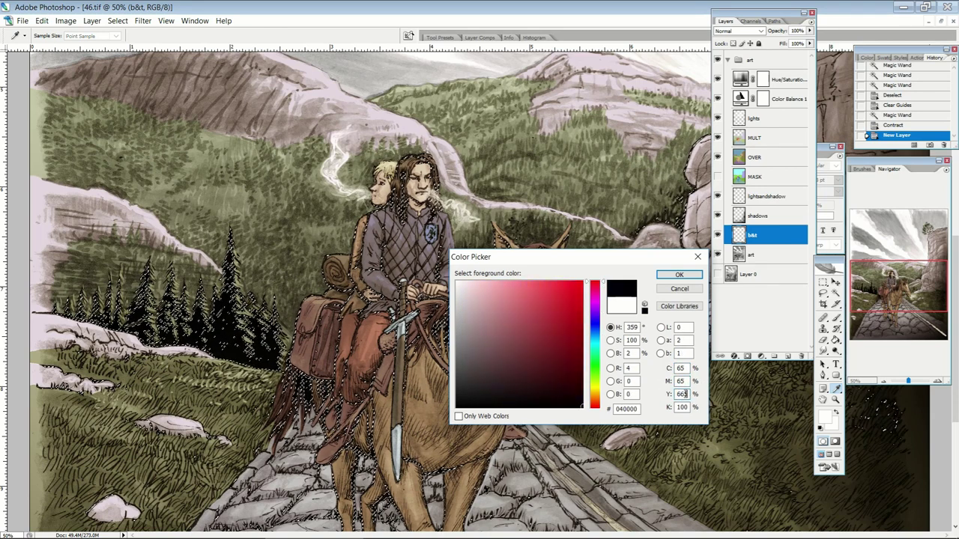
drag(684, 394, 677, 394)
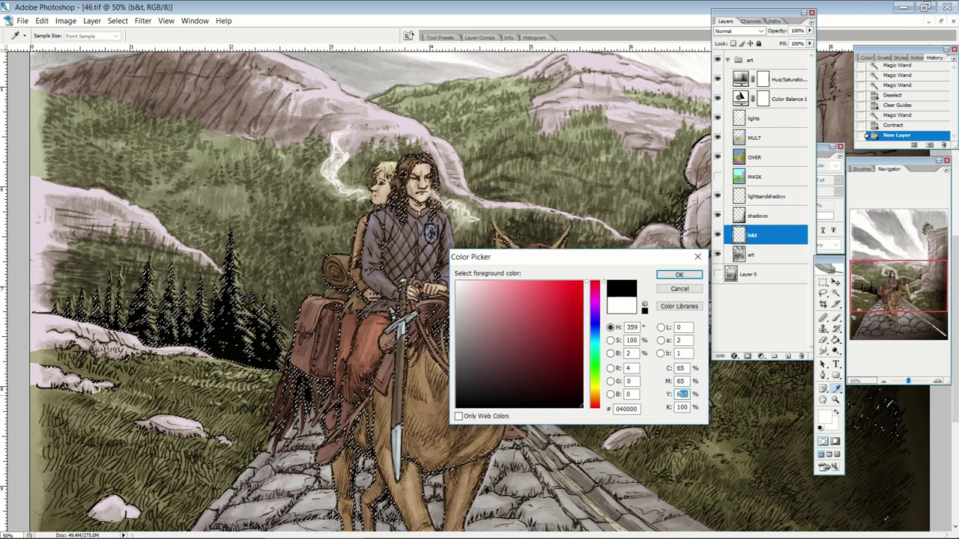
text(65)
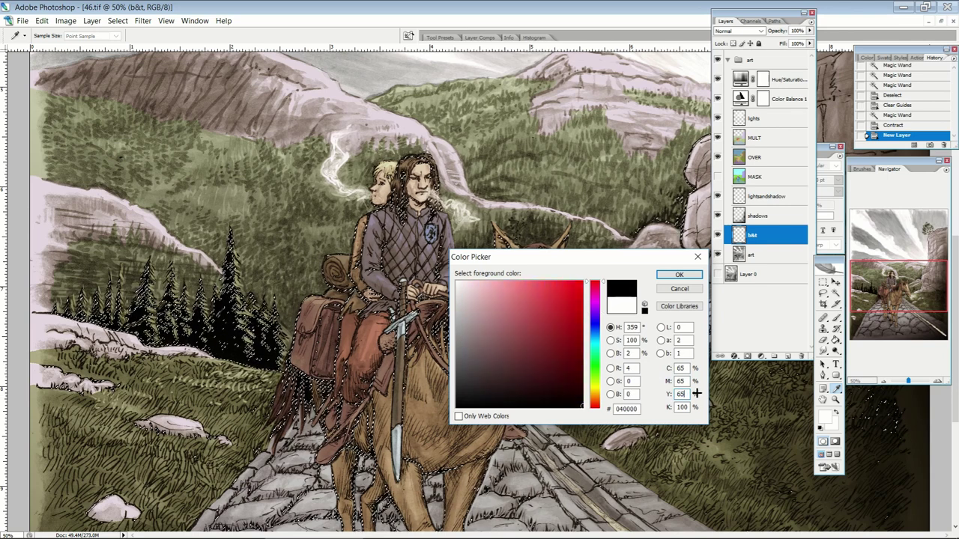
double_click(680, 395)
double_click(684, 368)
text(80)
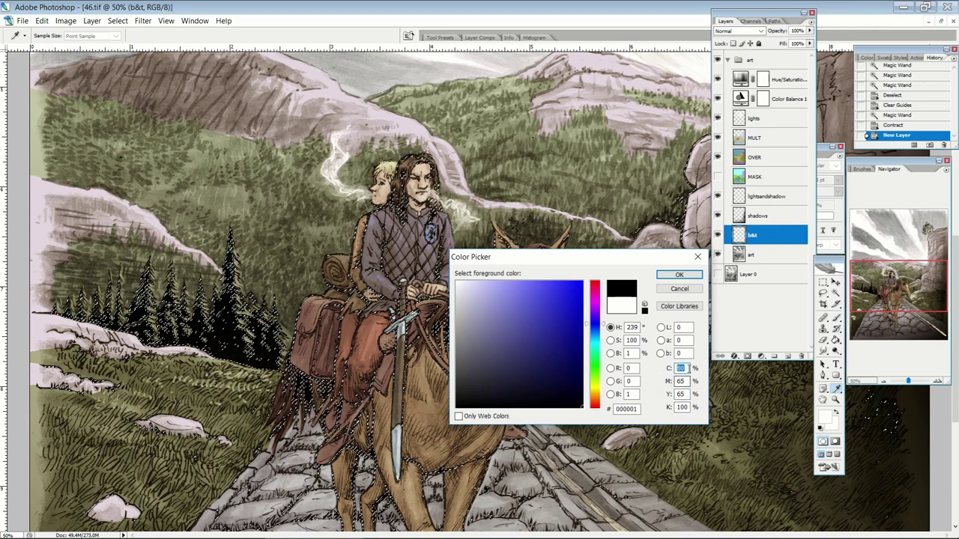
text(64)
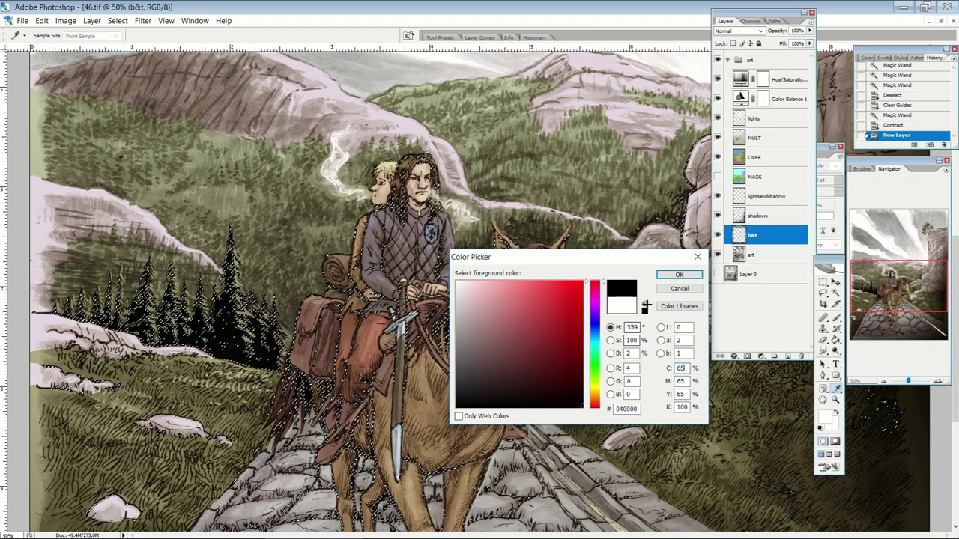
- Accept the rich black and fill the selection on the b&t layer with Foreground Color via Edit > Fill
click(675, 275)
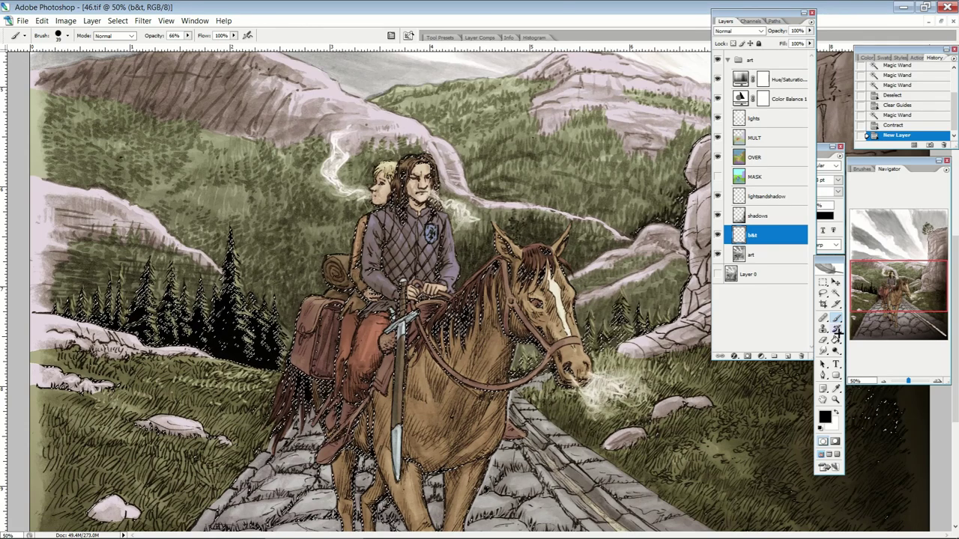
click(836, 341)
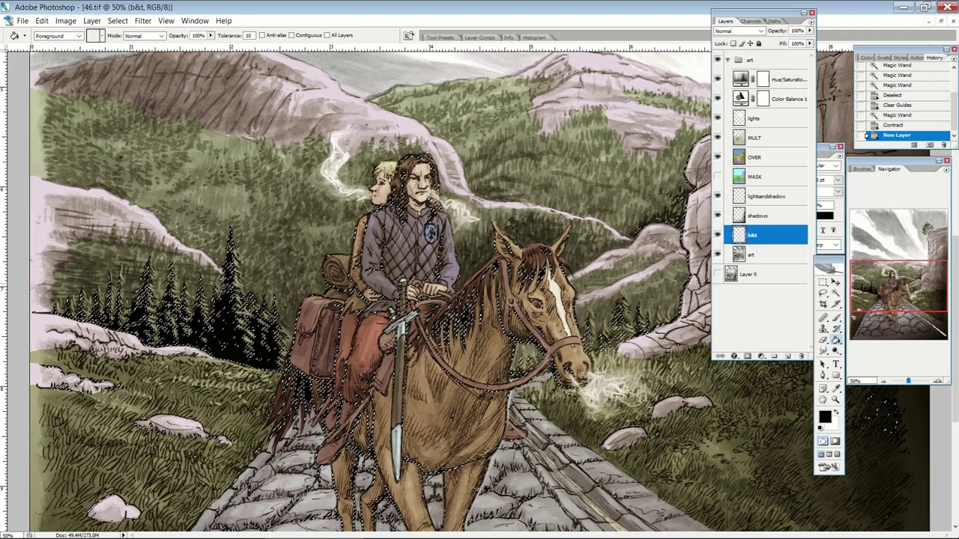
click(42, 20)
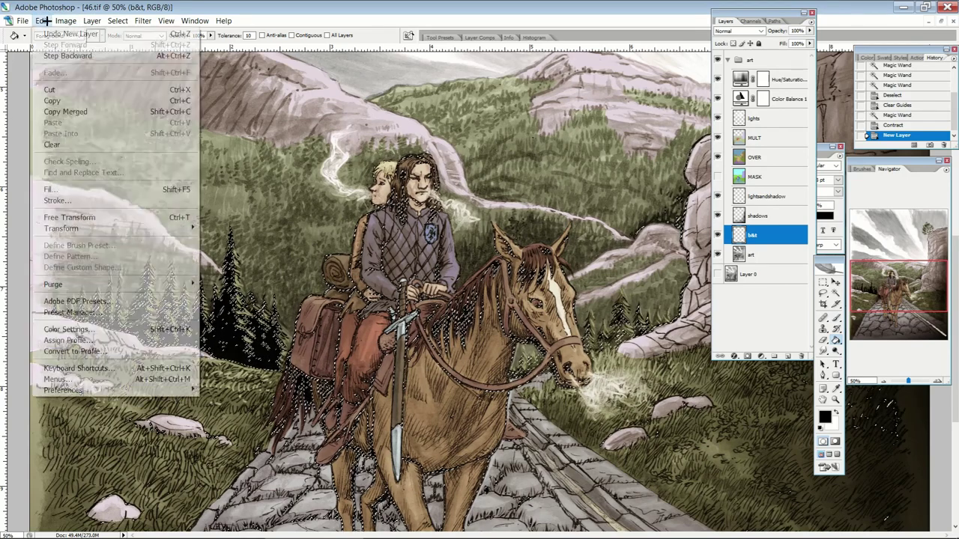
click(50, 190)
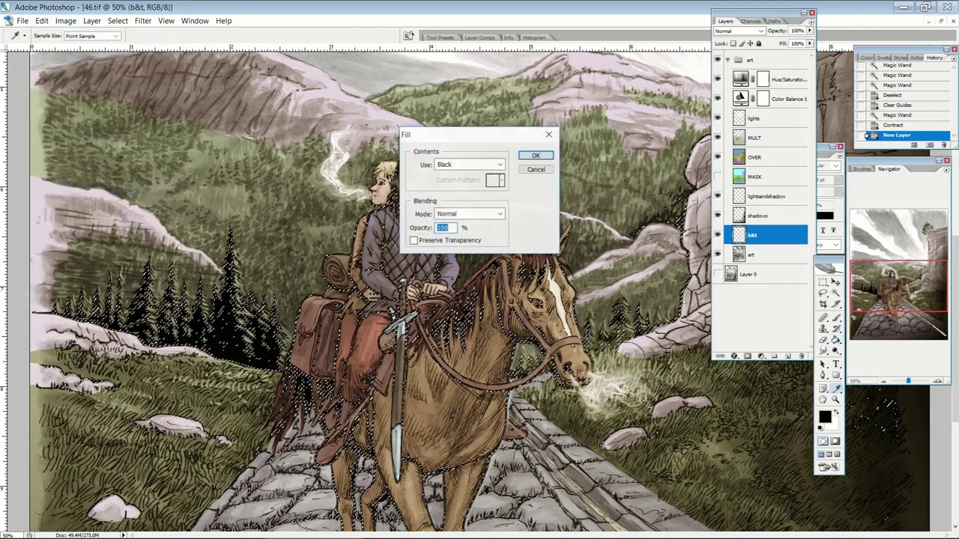
click(471, 164)
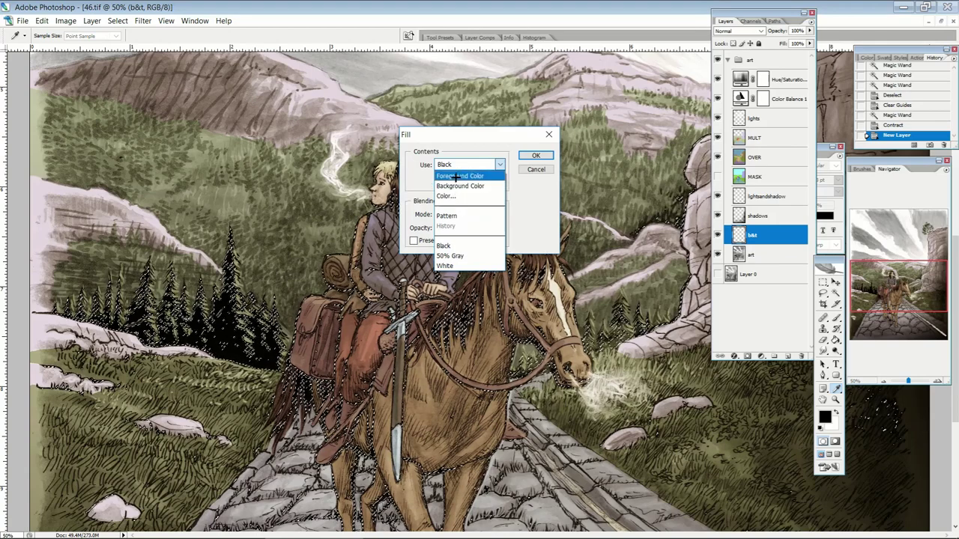
click(458, 176)
click(535, 155)
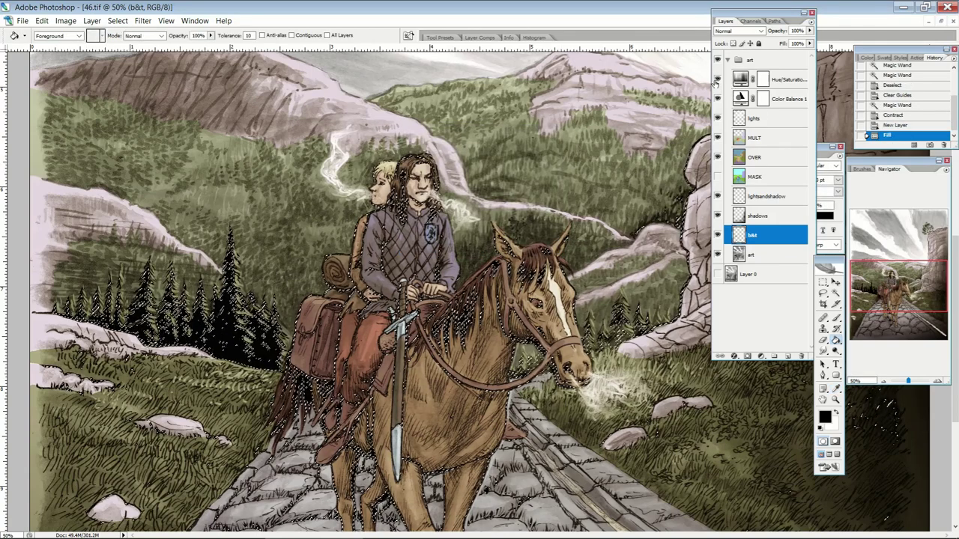
- Hide the adjustment, colour and art layers and deselect to view the b&t fill alone
drag(716, 81, 718, 105)
click(717, 253)
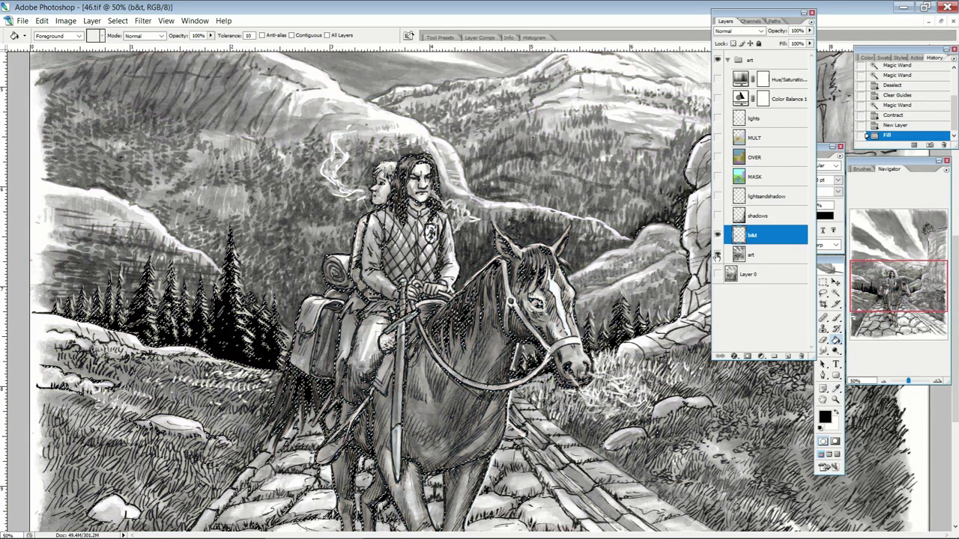
click(717, 254)
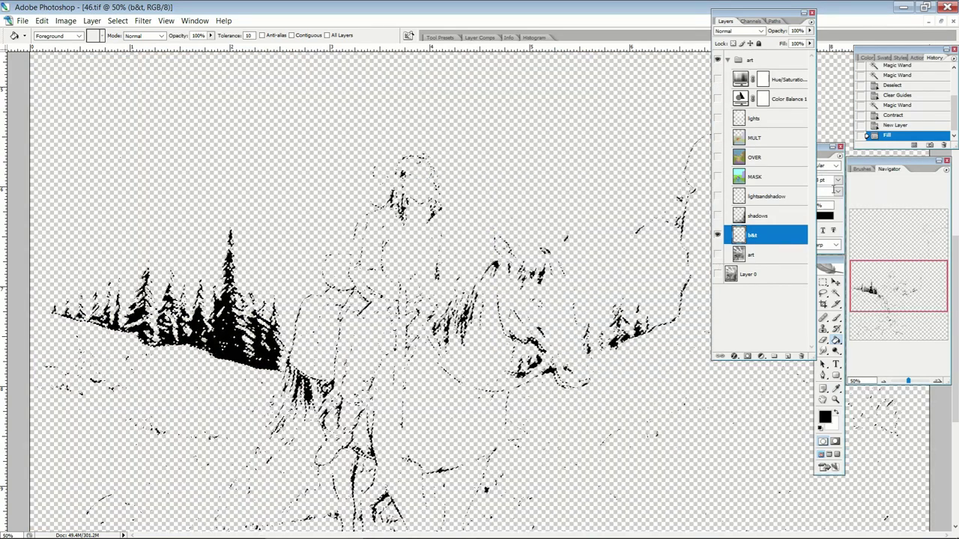
click(839, 216)
click(823, 283)
key(ctrl+d)
- Zoom out, compare the b&t and art layers, then show art and shadows again
ctrl+alt+click(488, 371)
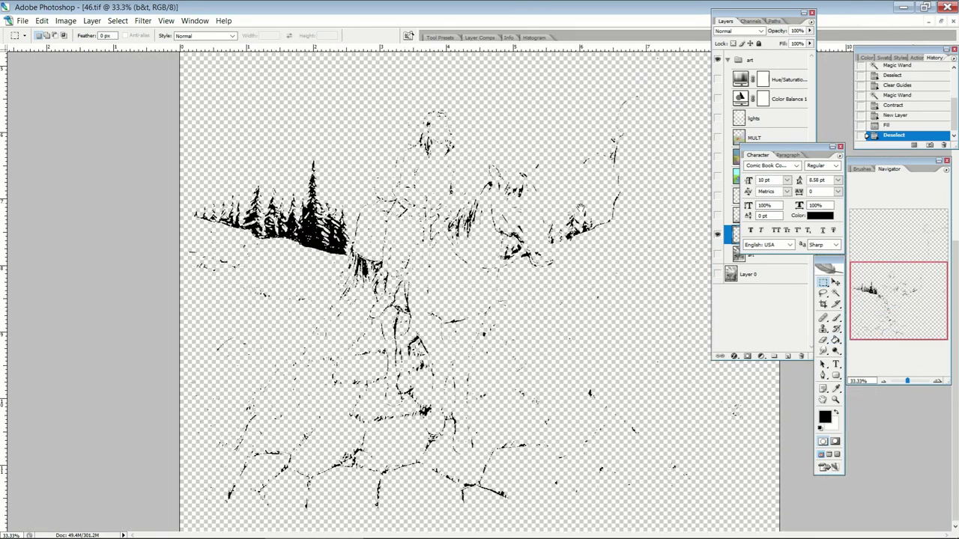
drag(579, 208, 626, 260)
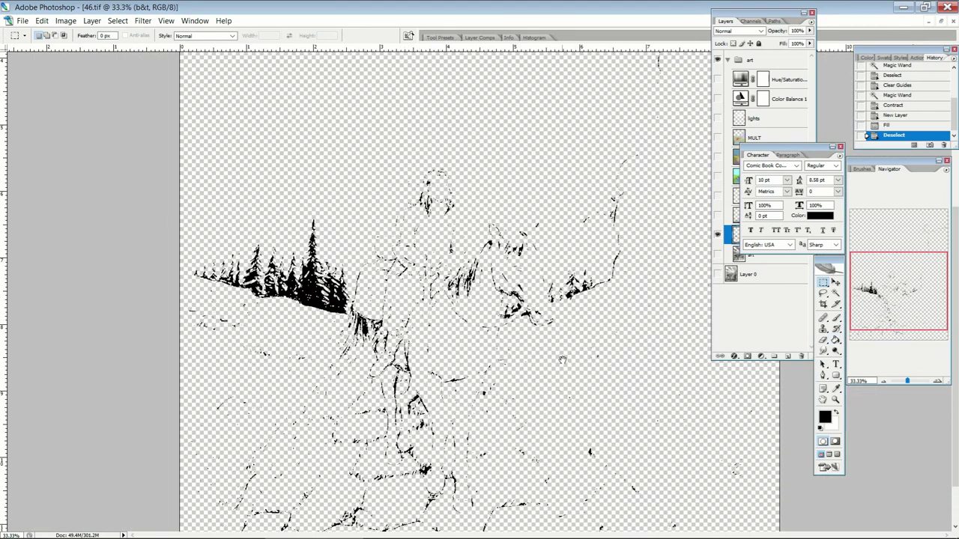
drag(577, 308, 590, 352)
scroll(587, 386, down, 5)
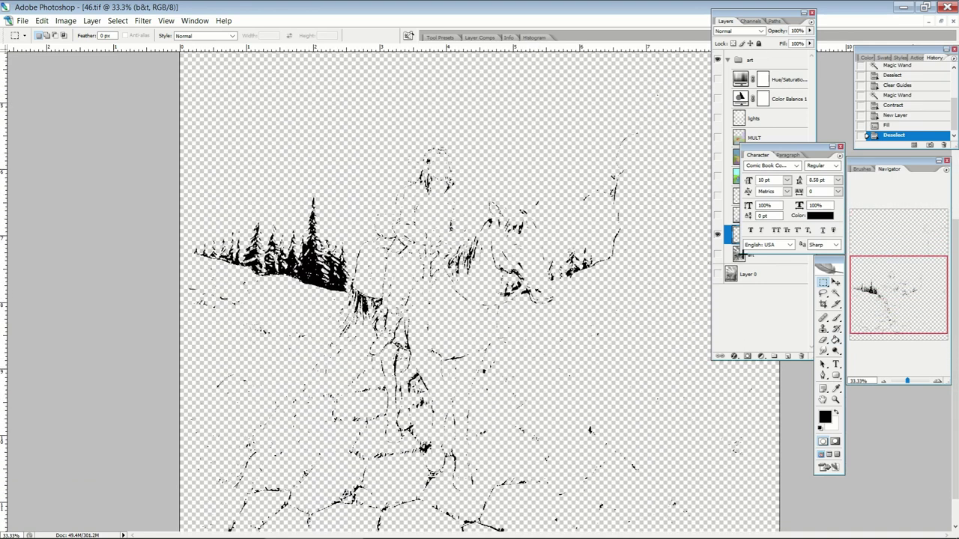
click(749, 311)
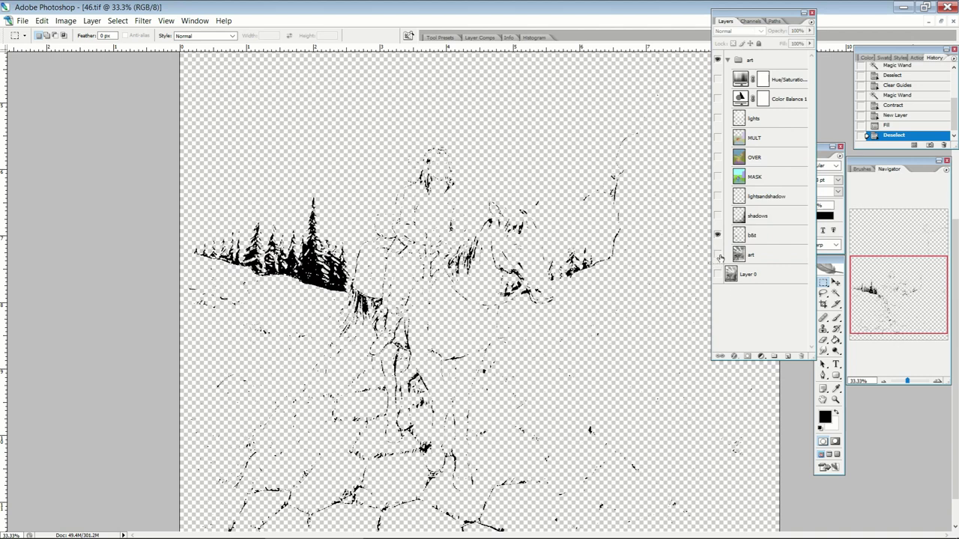
click(716, 256)
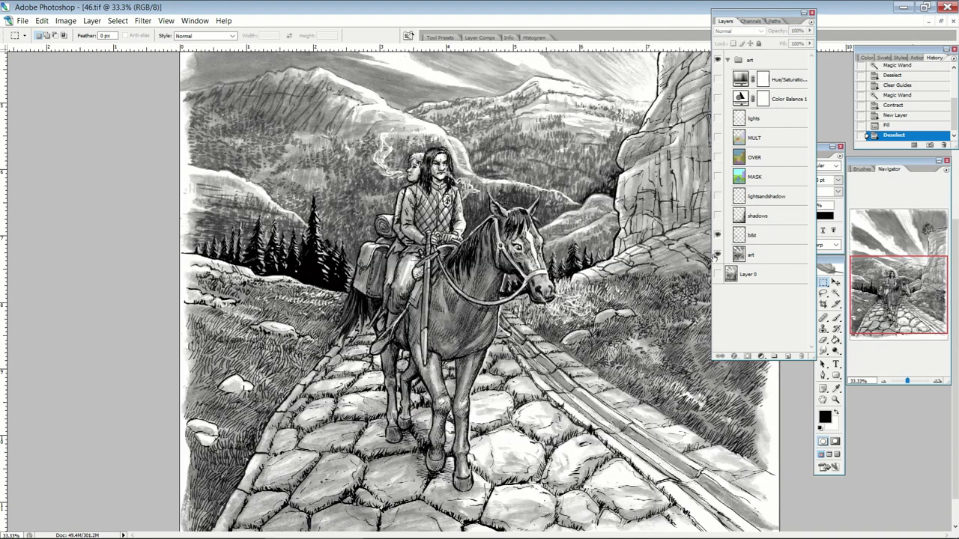
click(717, 235)
click(718, 254)
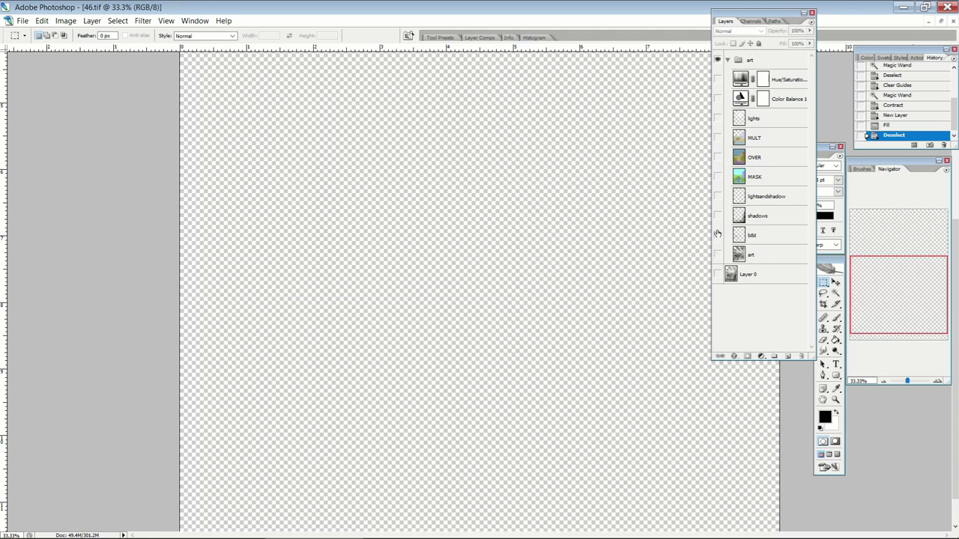
click(717, 235)
scroll(558, 262, up, 10)
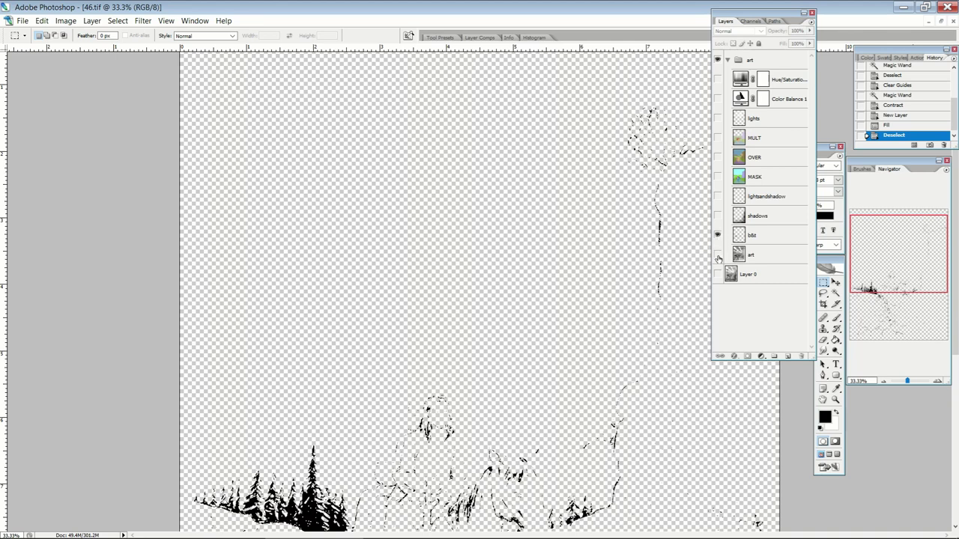
click(718, 255)
click(718, 216)
- Show lightsandshadow, lights, MULT, OVER and both adjustment layers, then zoom out to the whole page
click(717, 197)
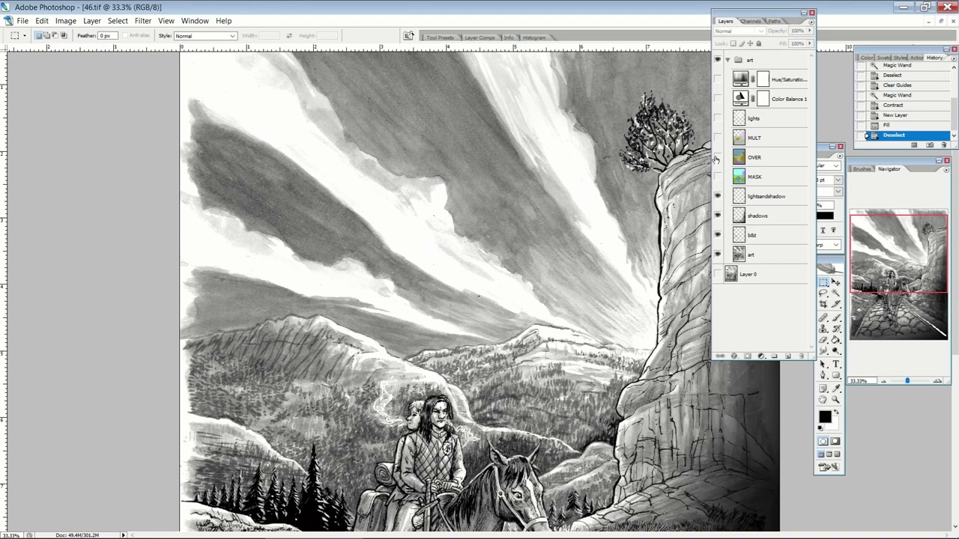
drag(717, 158, 718, 78)
key(ctrl+minus)
key(ctrl+minus)
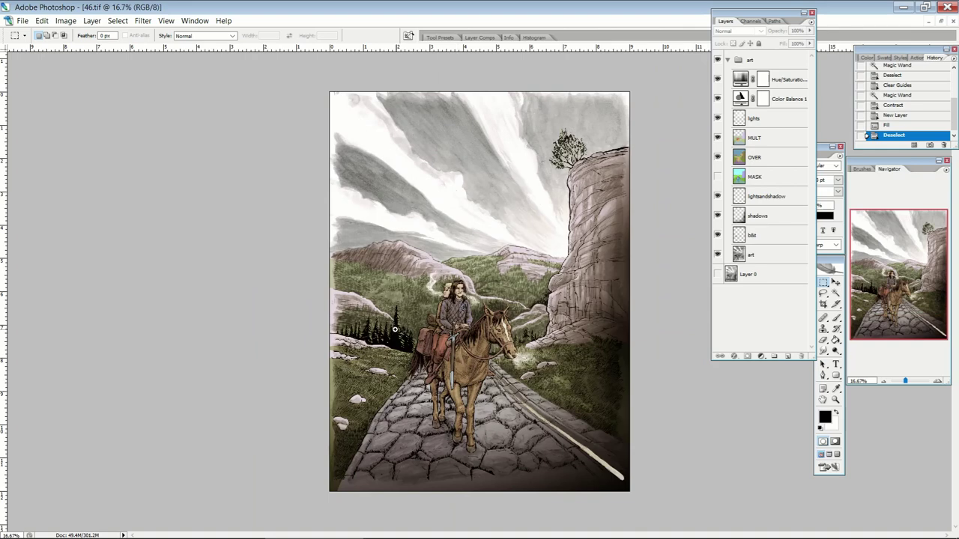
scroll(424, 395, up, 5)
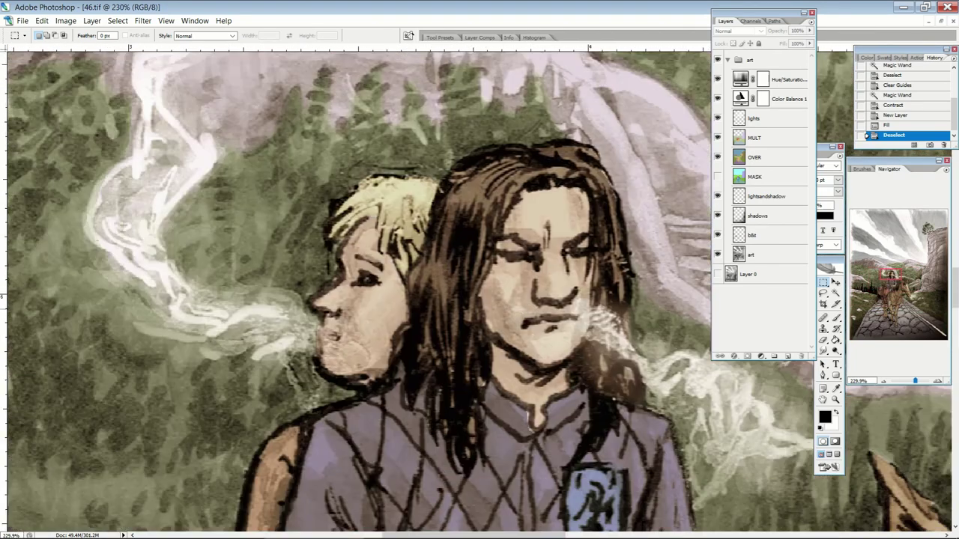
scroll(449, 238, up, 3)
scroll(412, 367, up, 4)
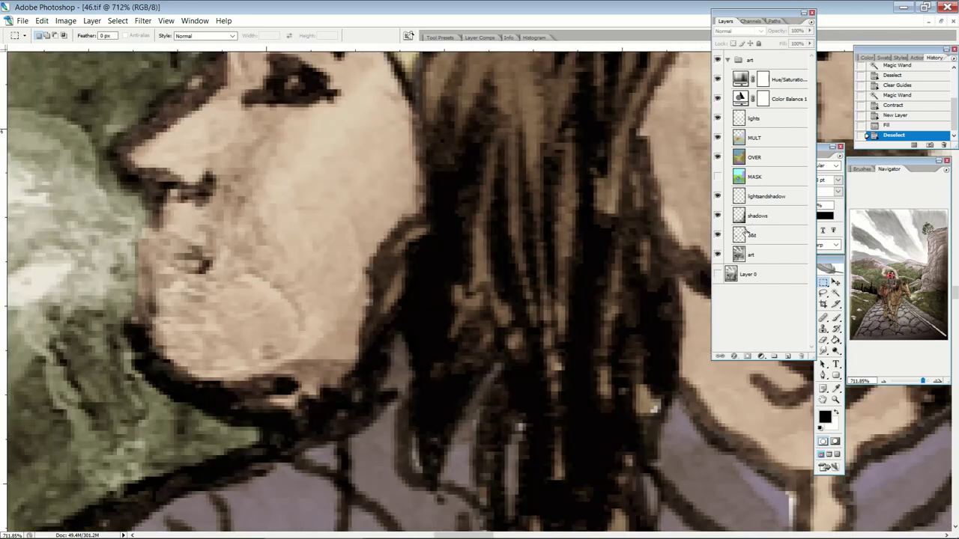
- Toggle the b&t layer off and on several times to compare the fill
click(718, 236)
click(718, 237)
click(717, 236)
click(718, 237)
click(718, 237)
click(717, 237)
- Zoom in on the horse's mane and scroll around to inspect the b&t fill up close
scroll(458, 300, down, 1)
scroll(516, 280, down, 4)
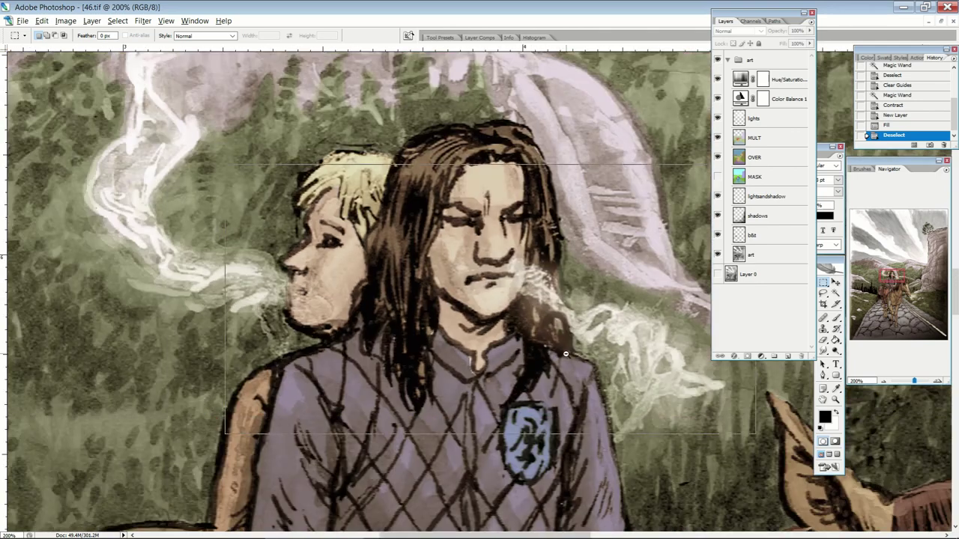
scroll(565, 350, down, 3)
scroll(596, 366, down, 1)
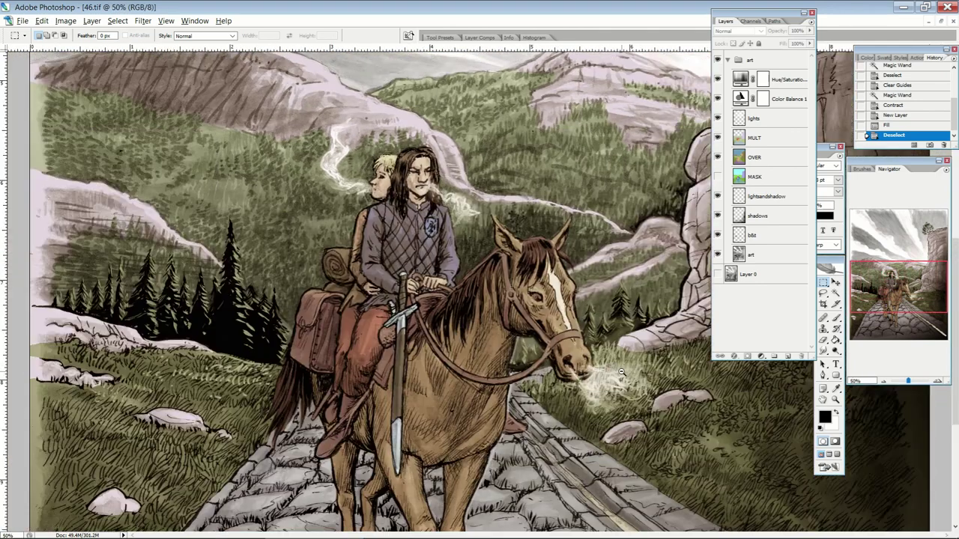
drag(416, 257, 528, 367)
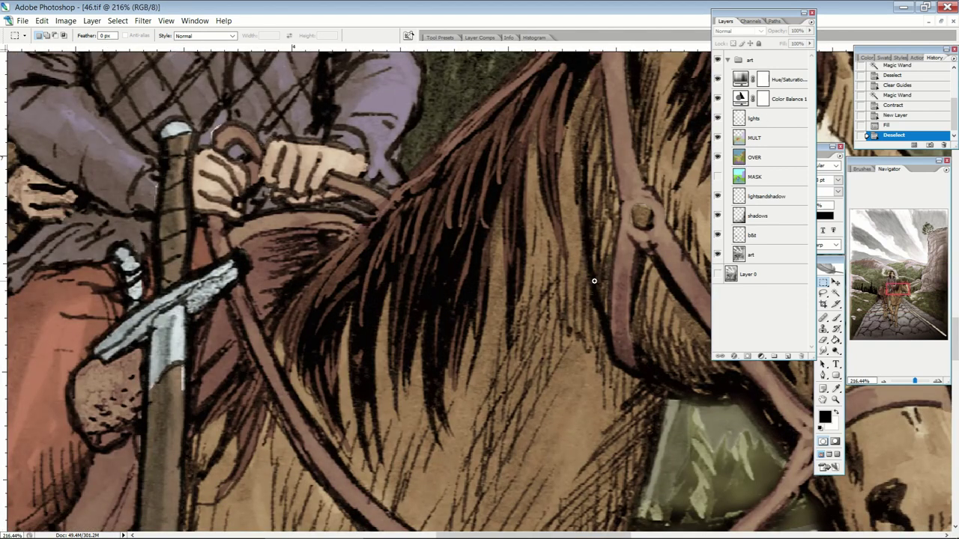
scroll(568, 287, down, 3)
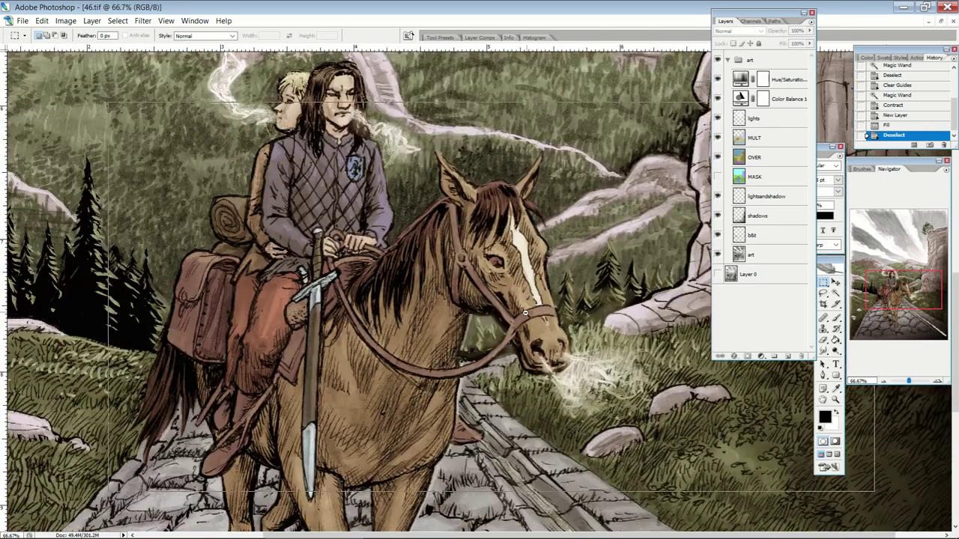
scroll(526, 315, down, 2)
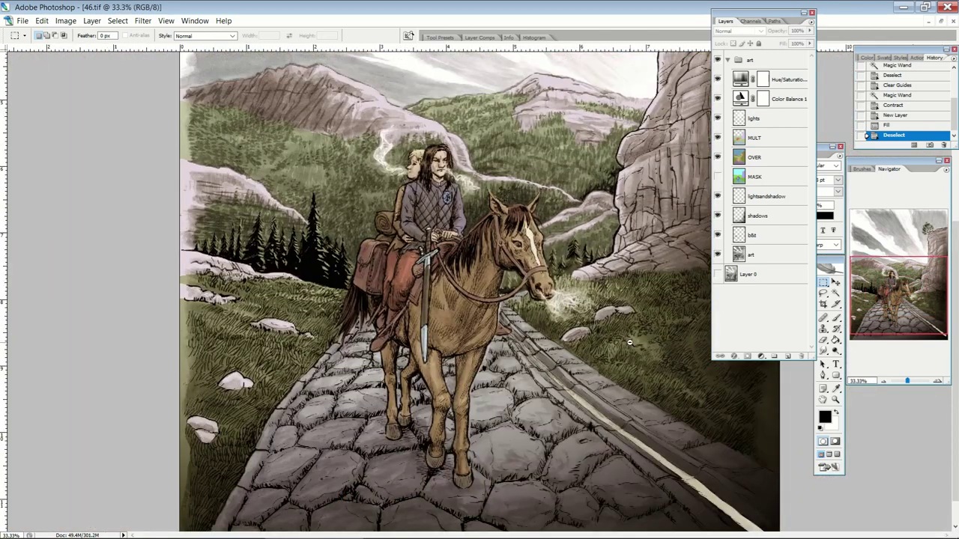
scroll(629, 342, down, 1)
scroll(621, 345, up, 5)
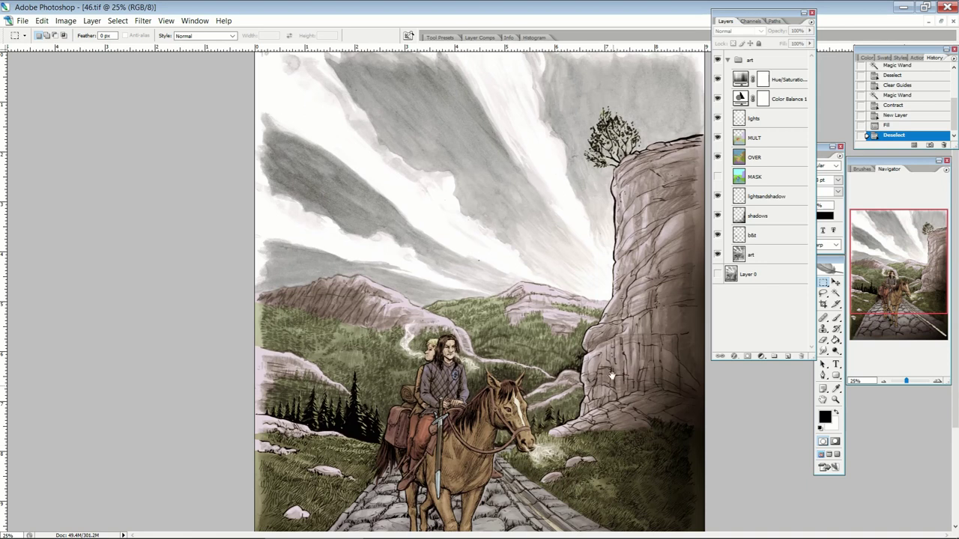
scroll(658, 390, down, 3)
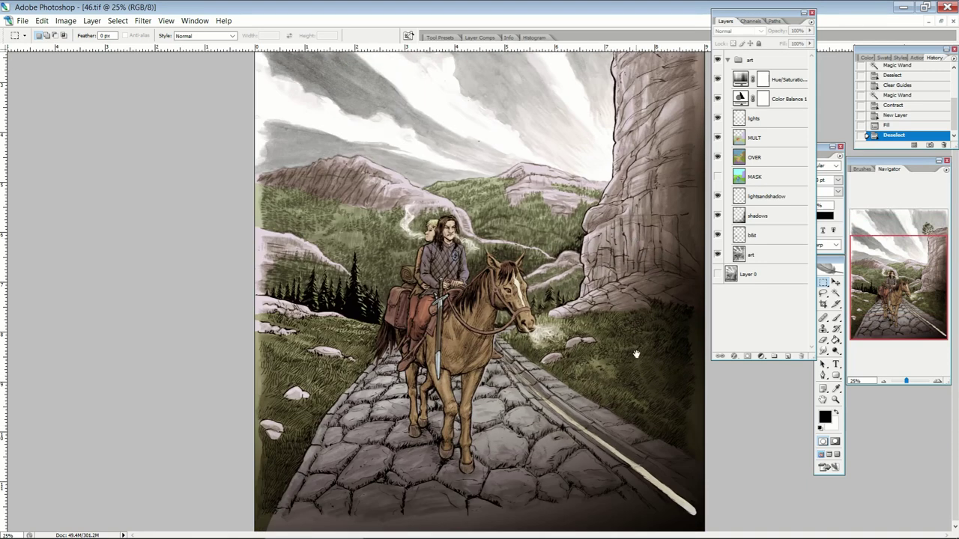
scroll(605, 322, up, 3)
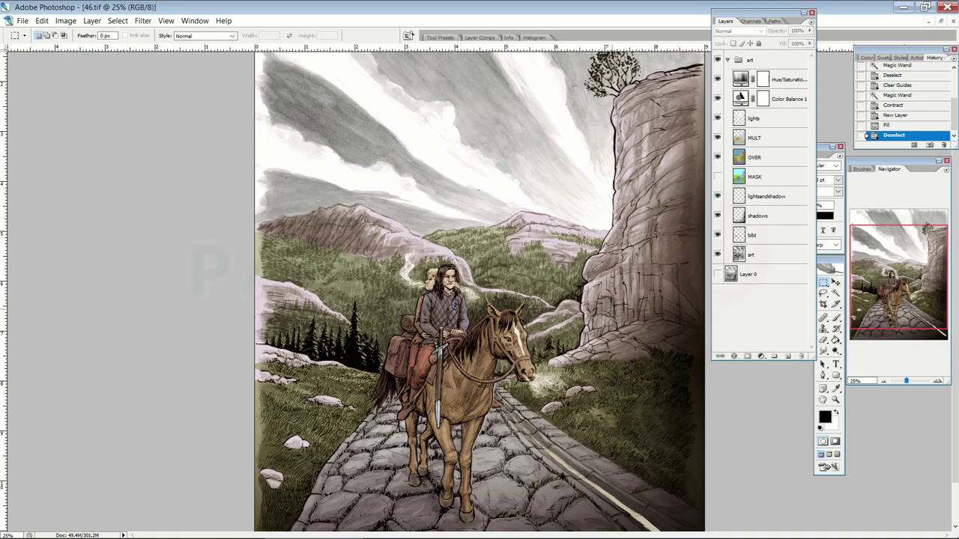
mouse_move(696, 536)
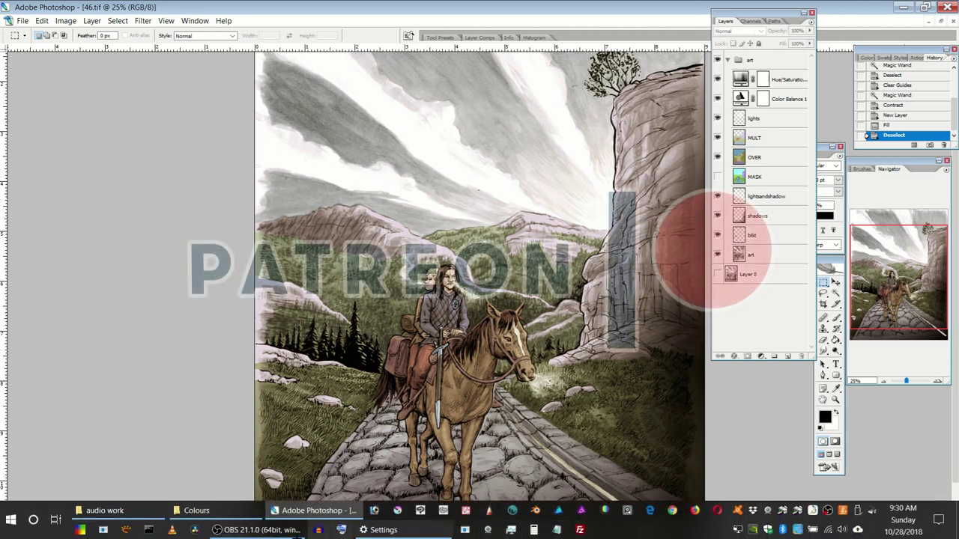
mouse_move(284, 532)
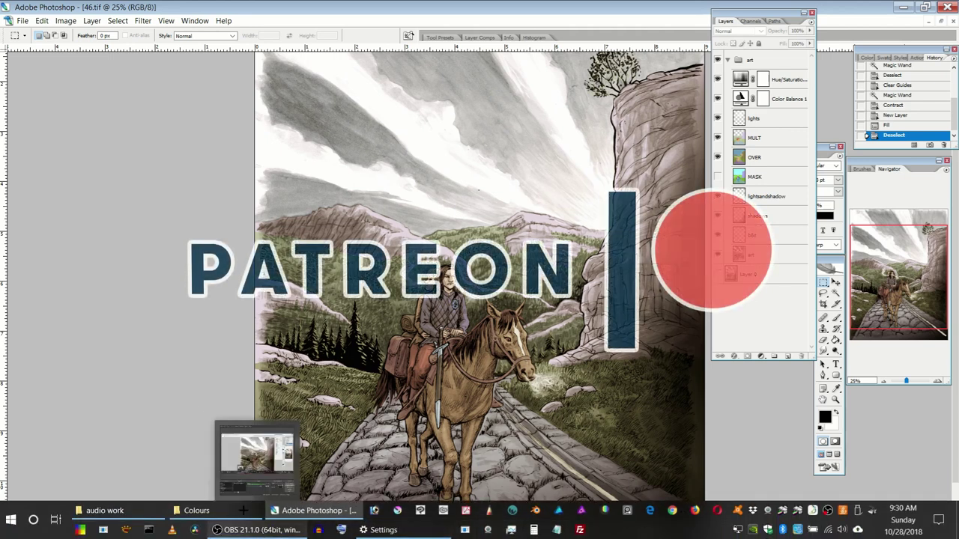